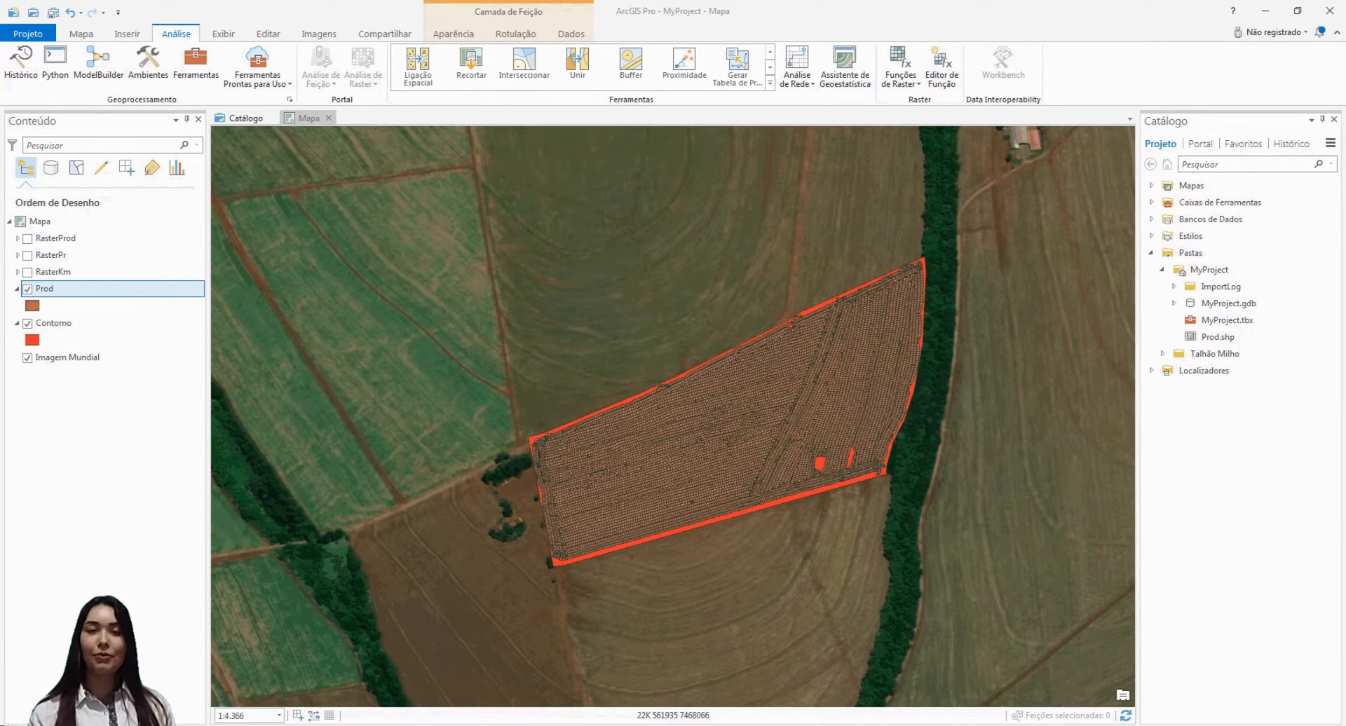
# - Switch to the Regressão workbook in Excel and examine the K20 table and the fertilization reference image on the Milho sheet
pyautogui.click(322, 724)
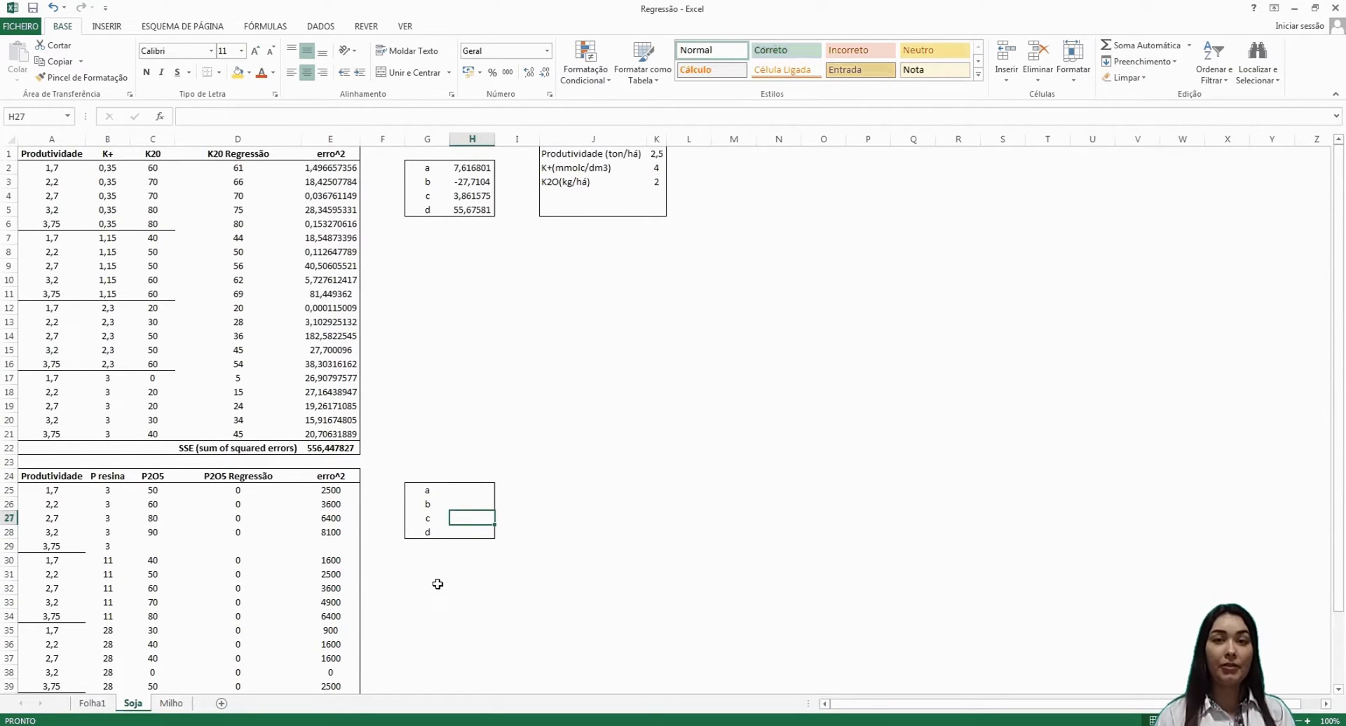
pyautogui.click(175, 707)
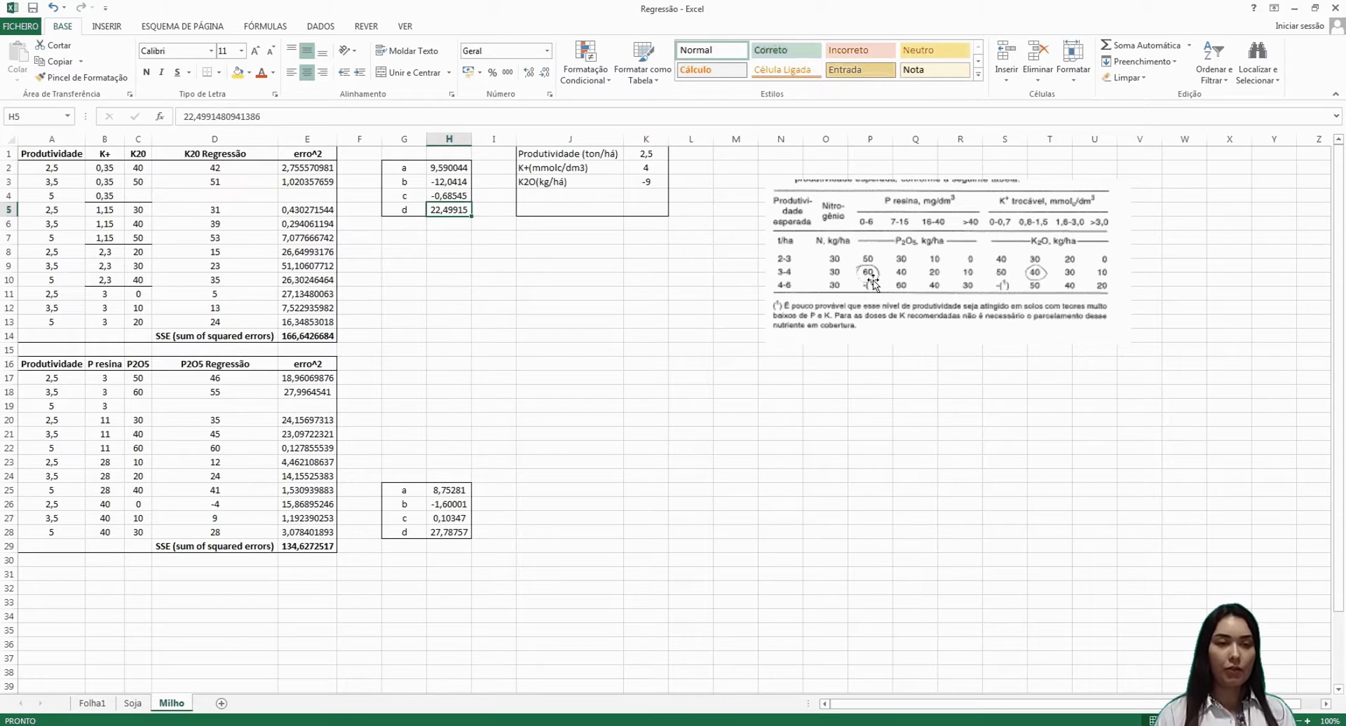
pyautogui.click(848, 284)
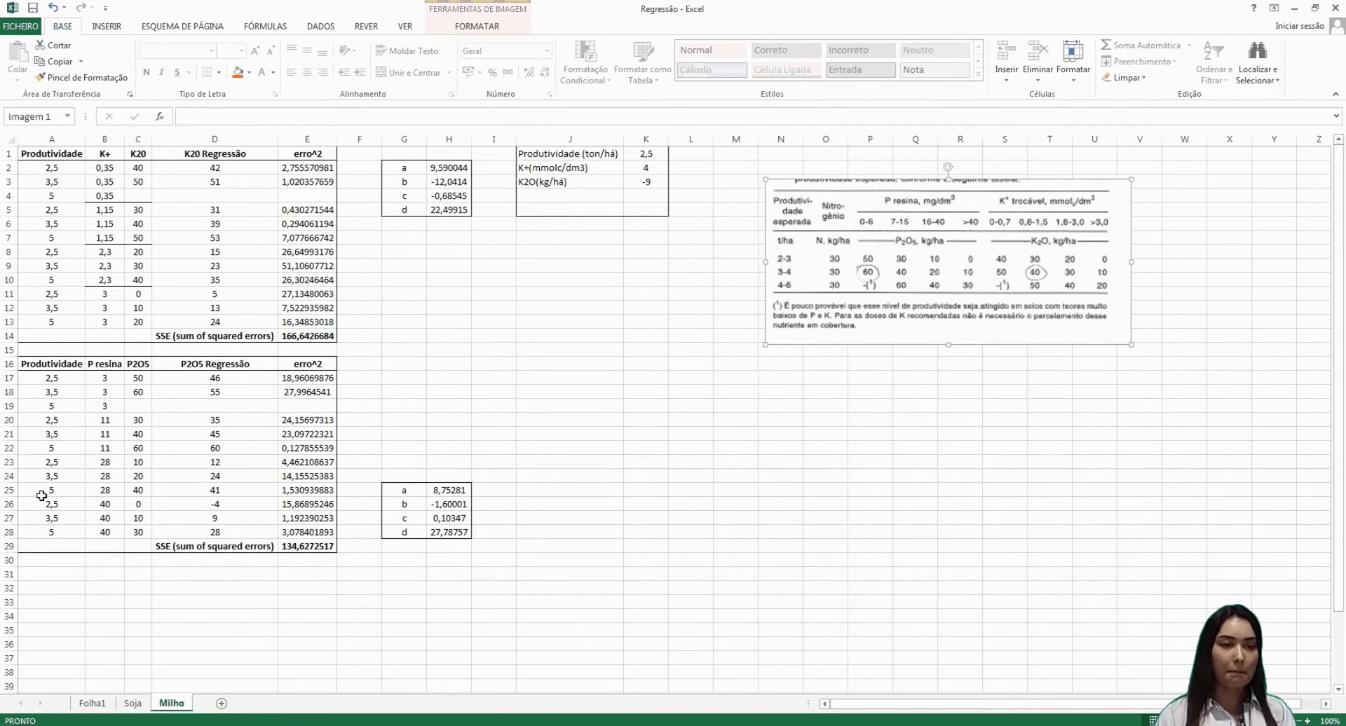
pyautogui.moveTo(52, 169); pyautogui.dragTo(296, 196)
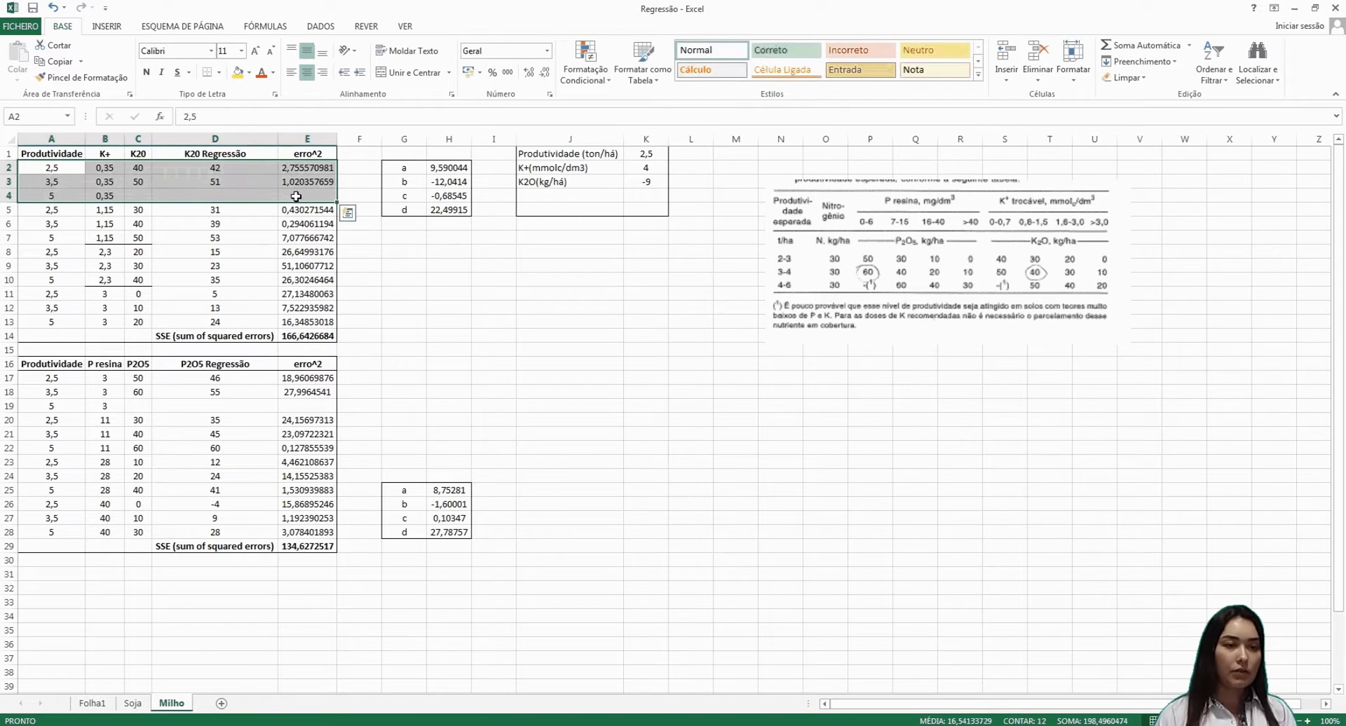
pyautogui.moveTo(51, 210); pyautogui.dragTo(288, 231)
# - Inspect the K20 regression formula in cell D2 of the Soja sheet and look over both regression tables
pyautogui.click(133, 703)
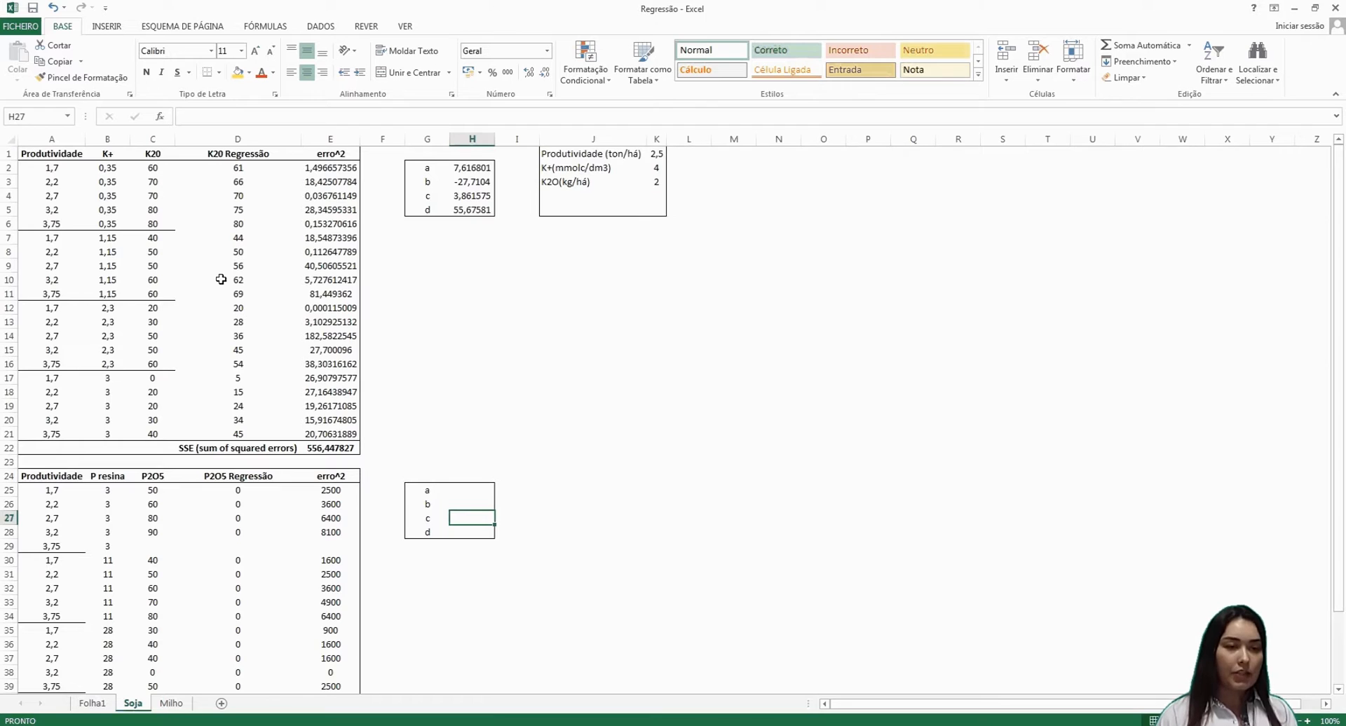
pyautogui.click(232, 171)
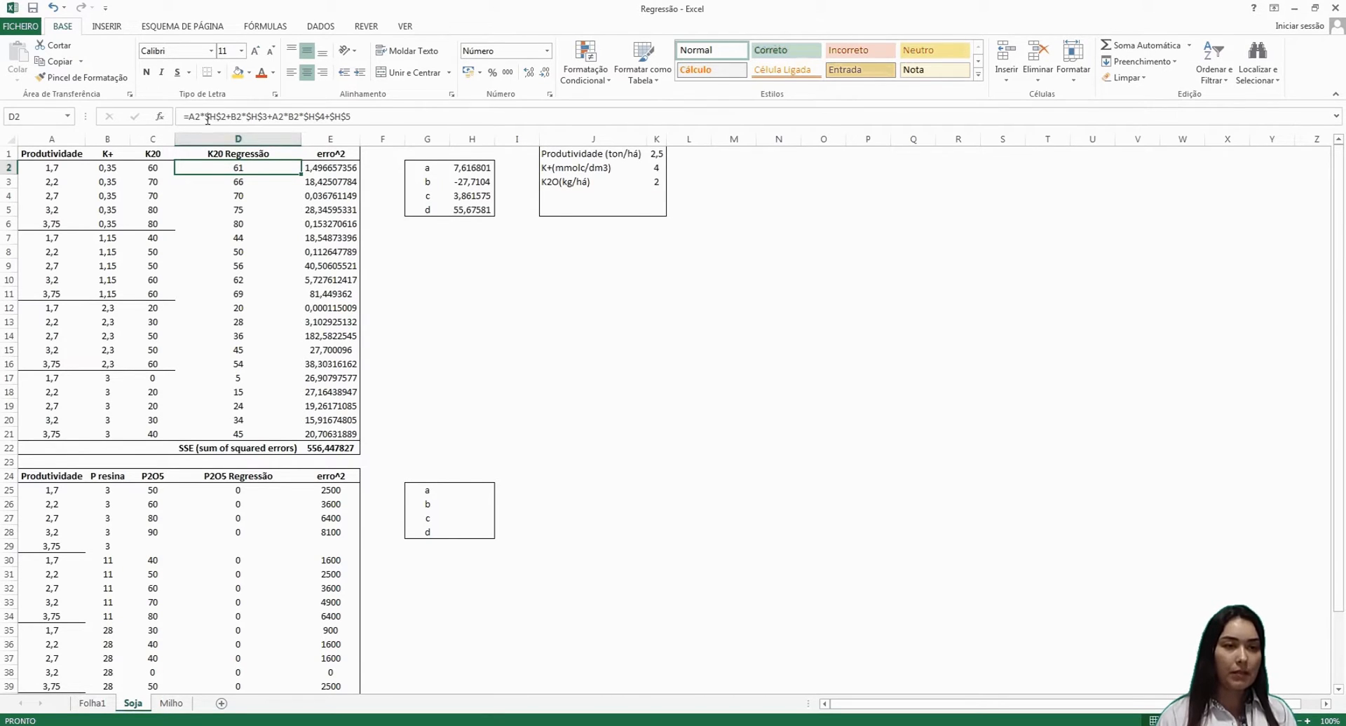
pyautogui.click(308, 116)
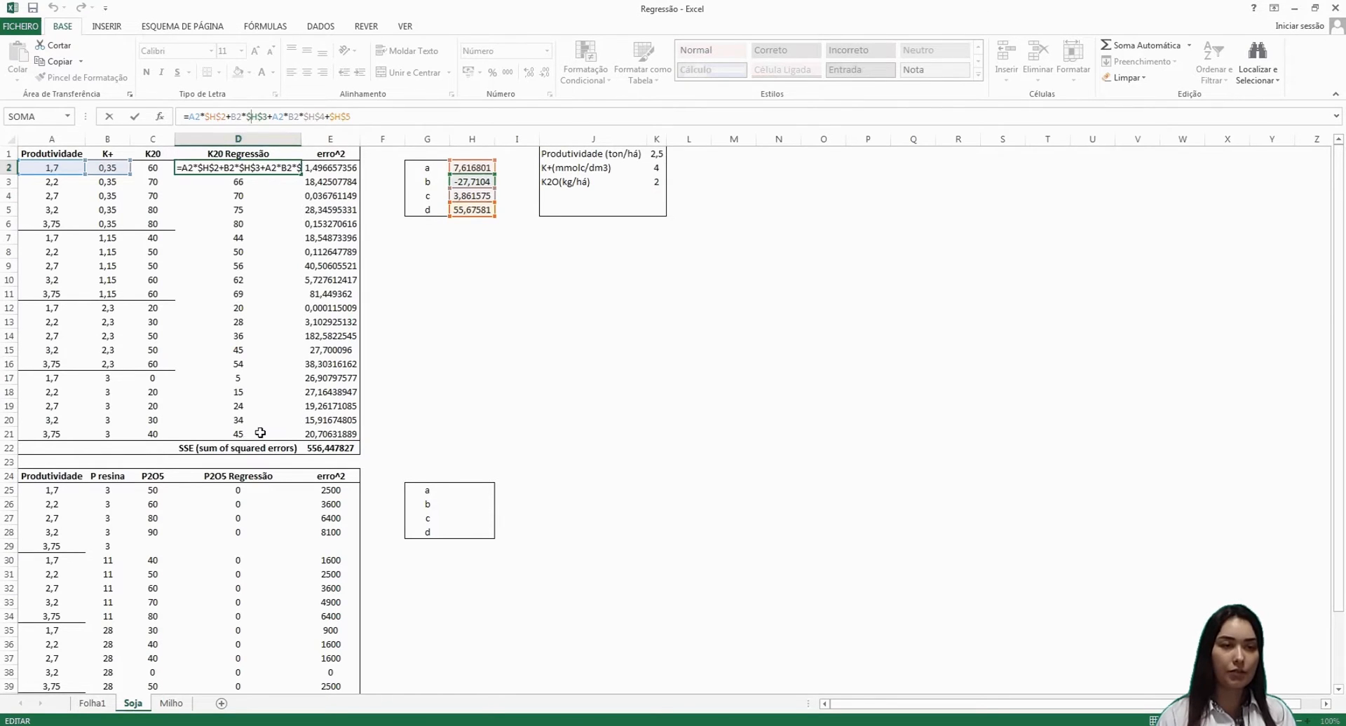
pyautogui.hotkey('ctrl', 'Return')
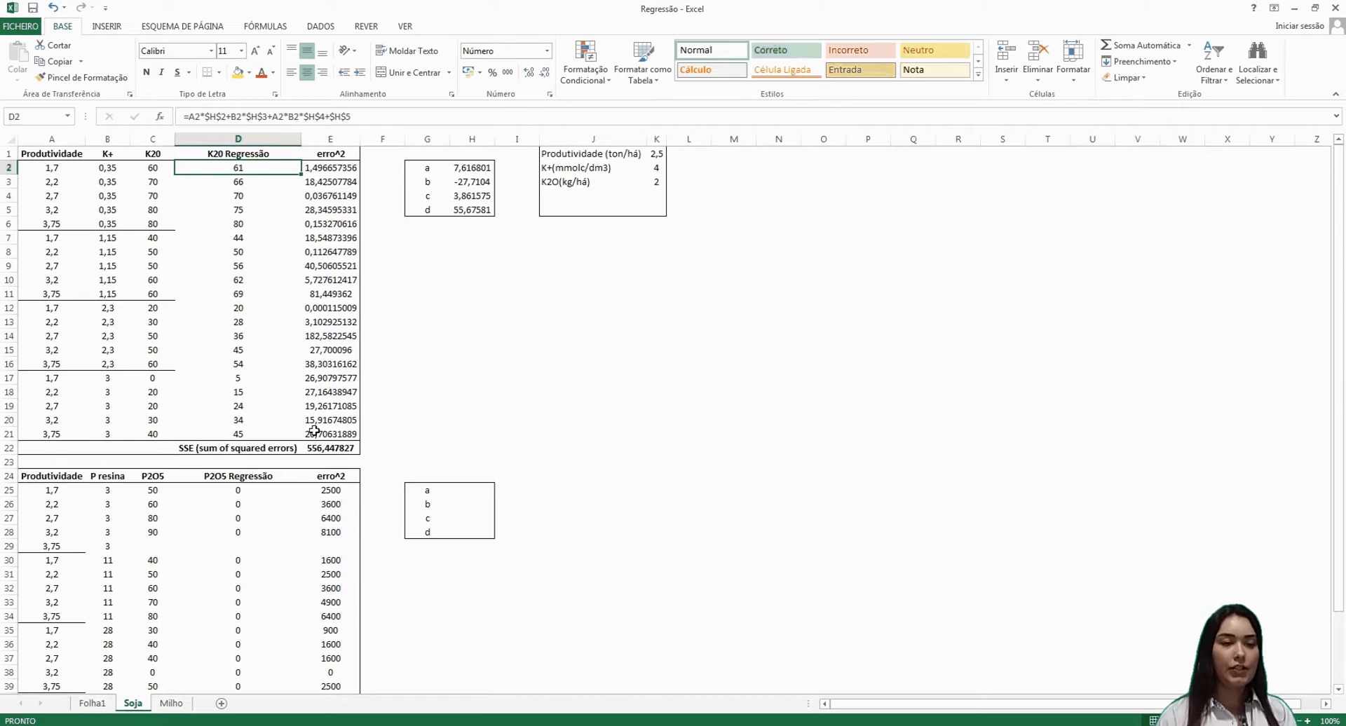
pyautogui.scroll(-3, 314, 431)
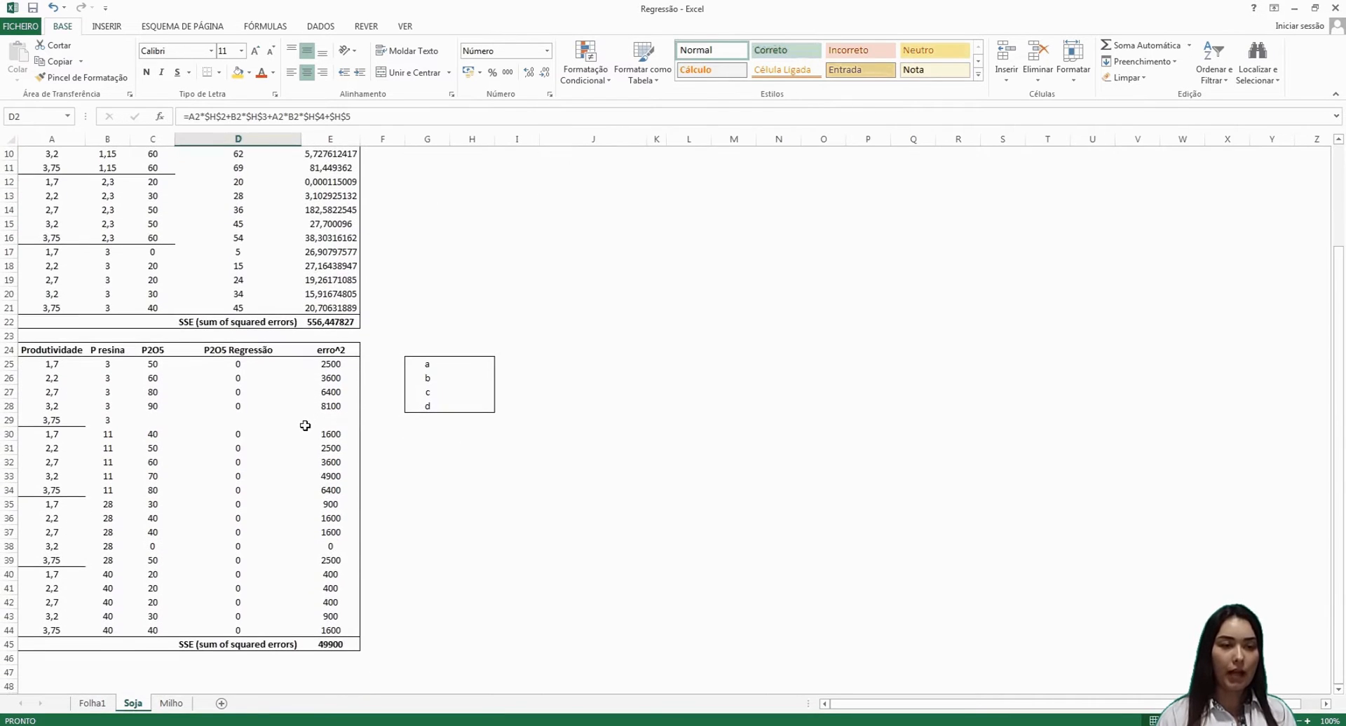
pyautogui.scroll(3, 270, 649)
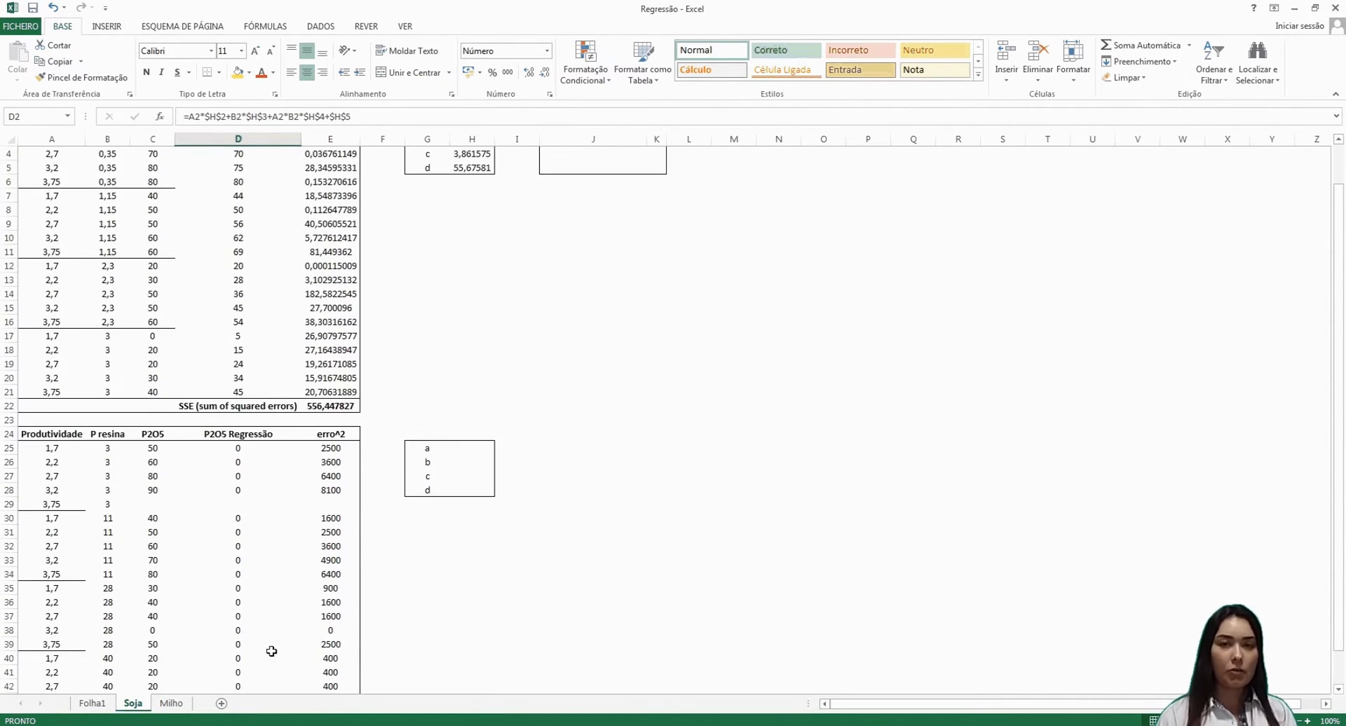
pyautogui.scroll(-2, 276, 655)
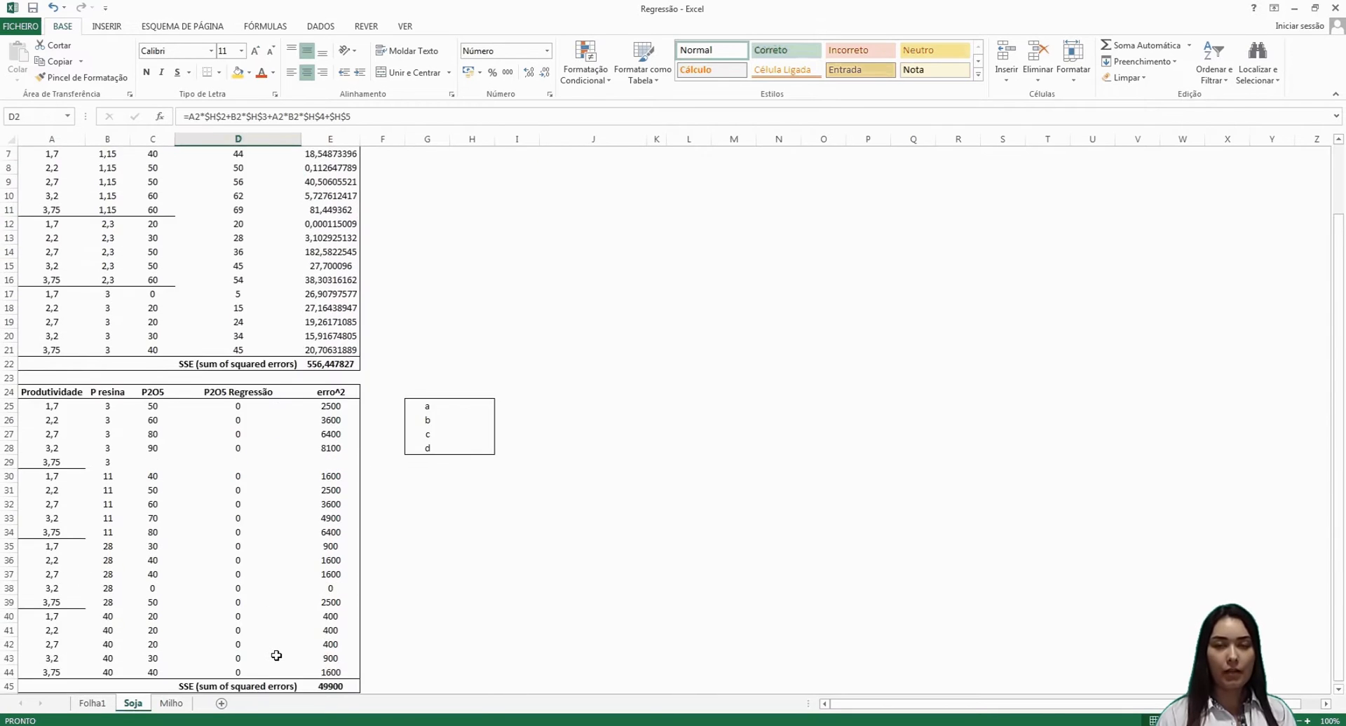
pyautogui.scroll(2, 276, 655)
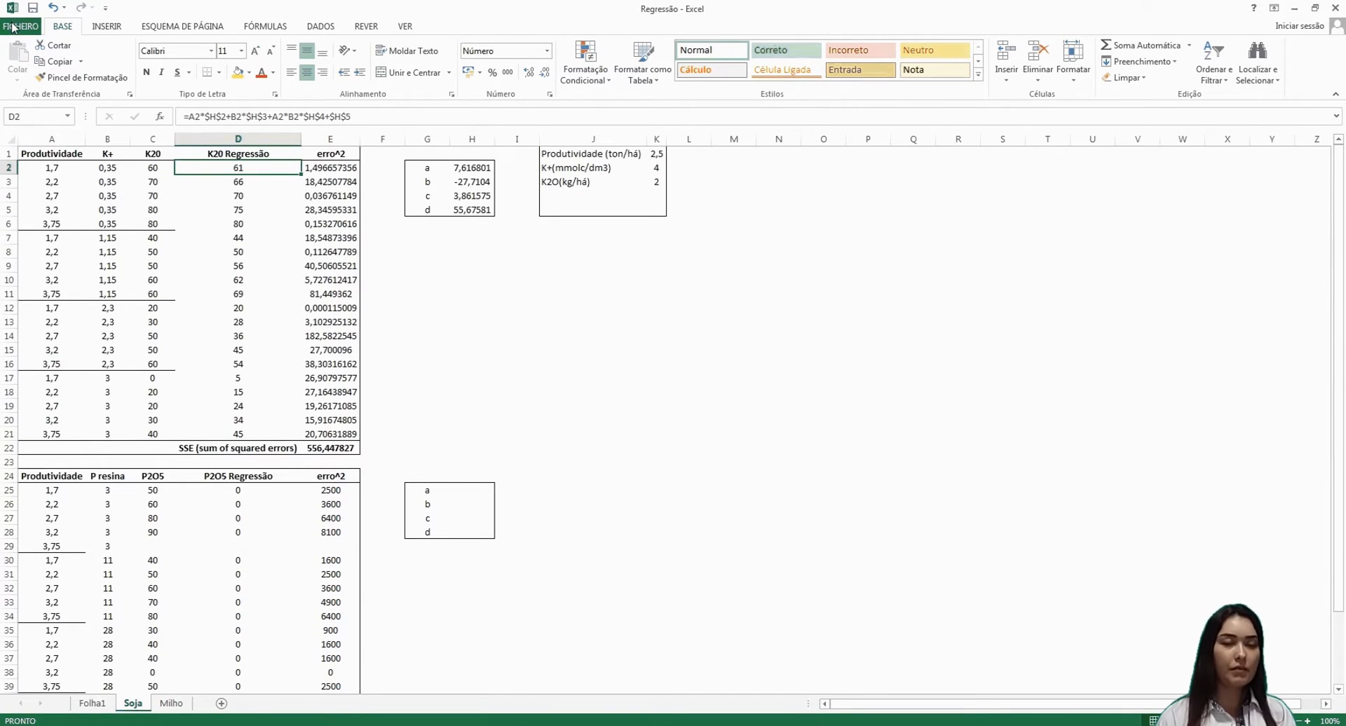
# - Enable the Suplemento Solver add-in through the Excel options
pyautogui.click(12, 27)
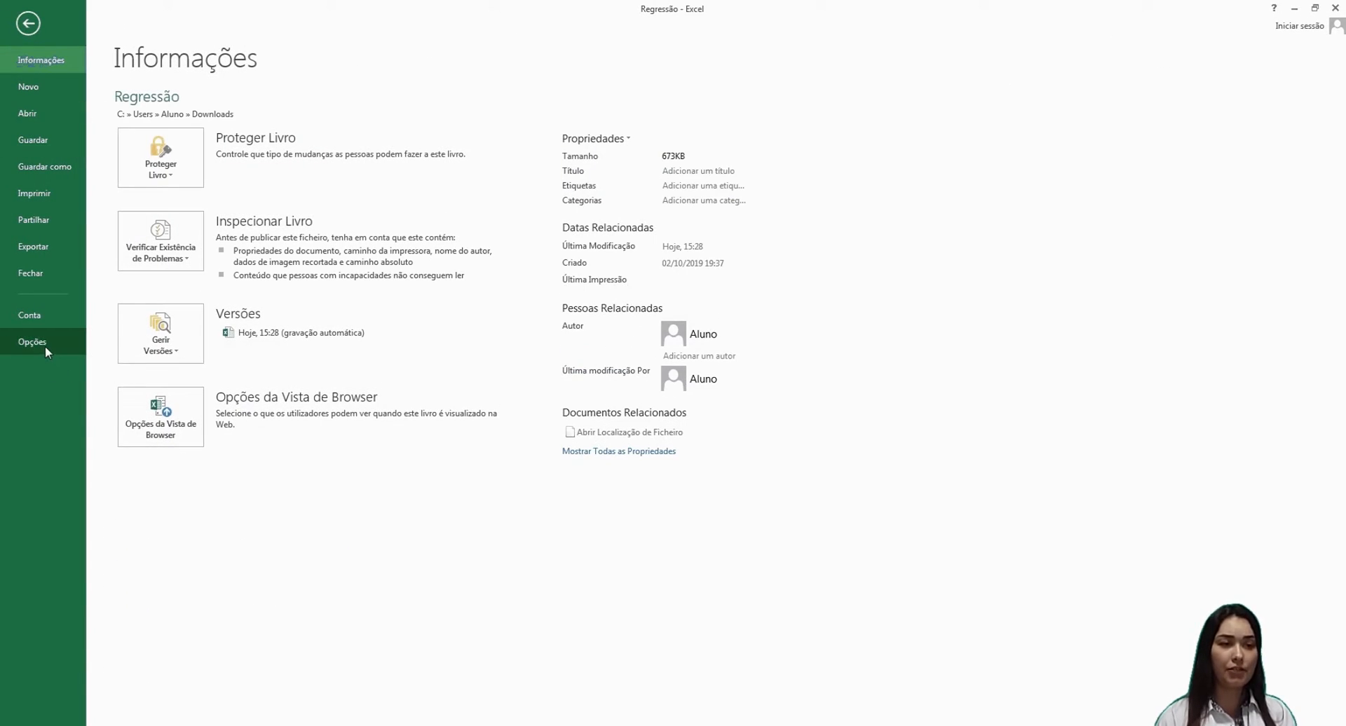
pyautogui.click(45, 346)
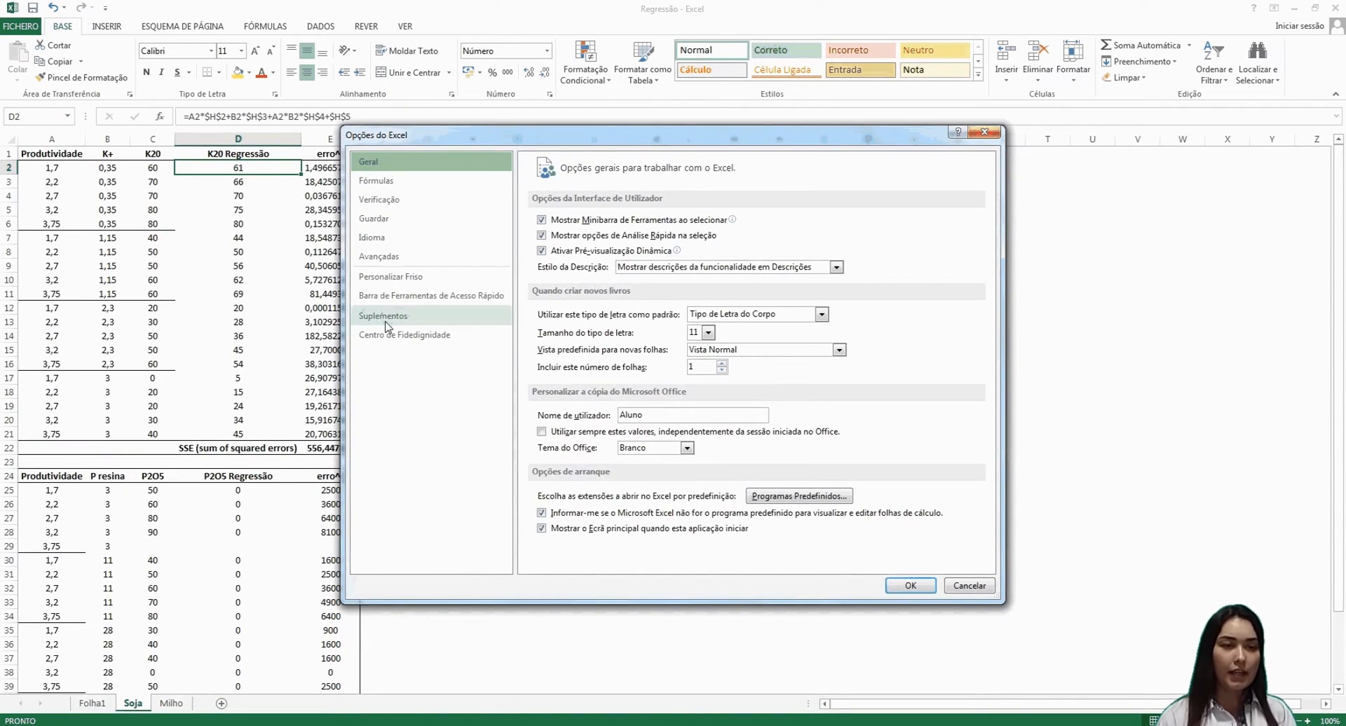
pyautogui.click(387, 321)
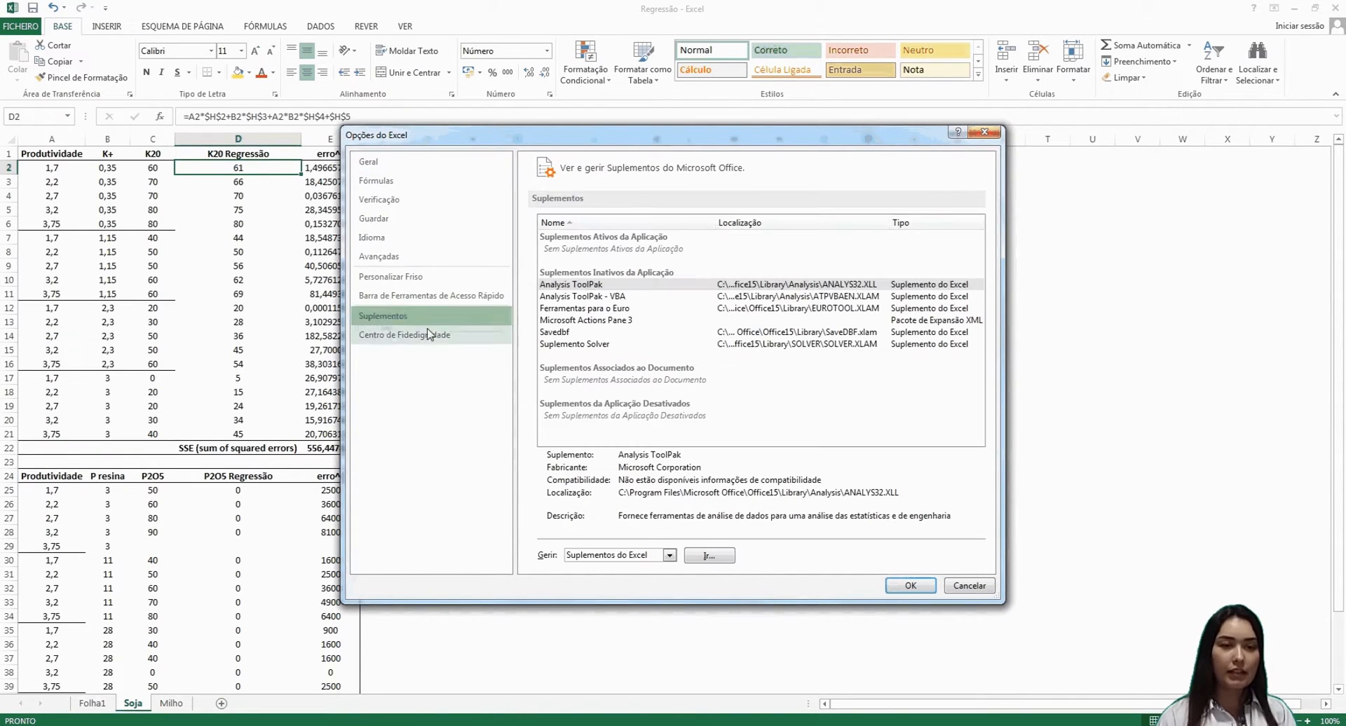
pyautogui.click(709, 557)
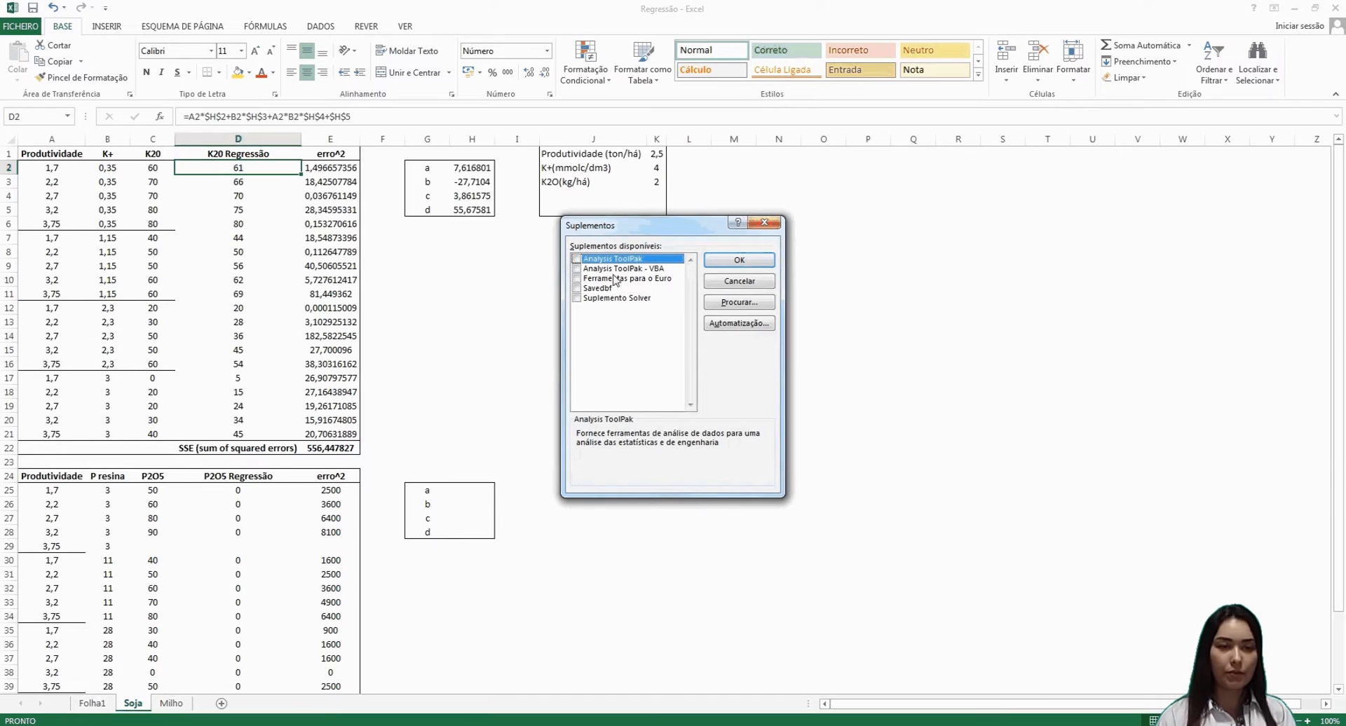
pyautogui.click(576, 300)
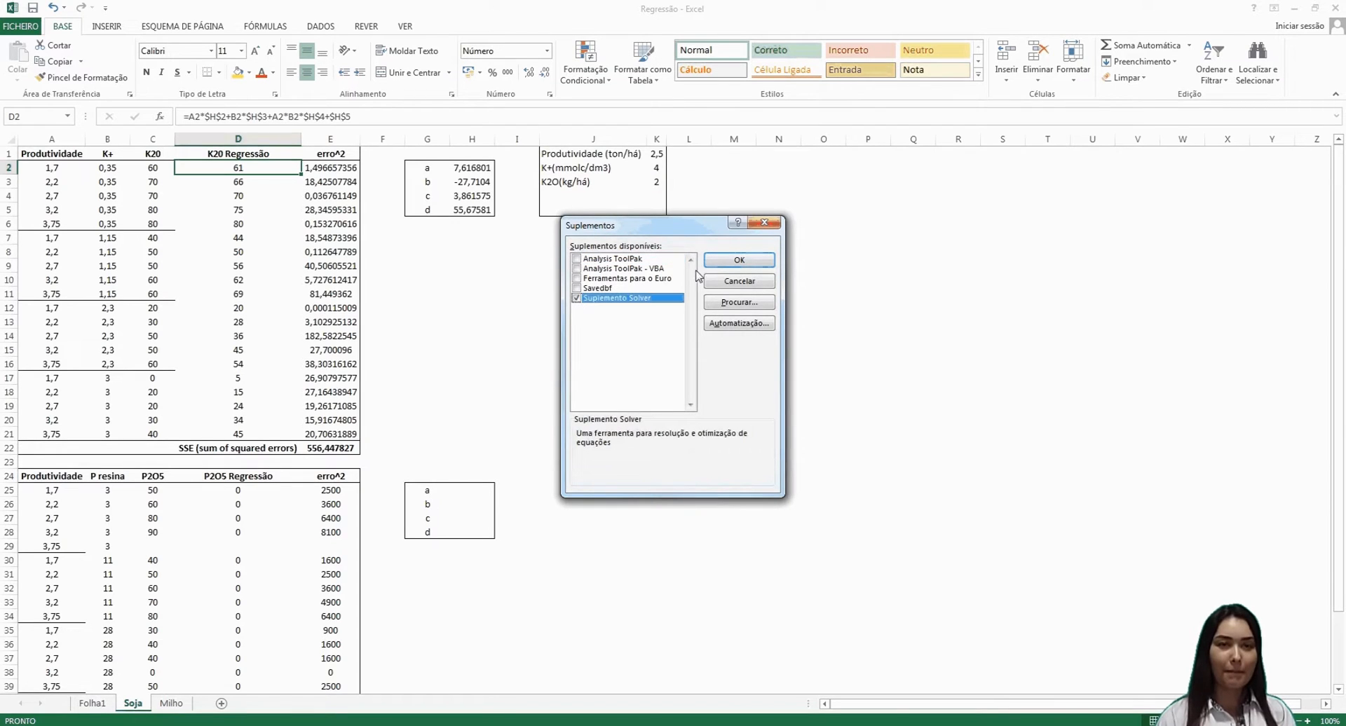
pyautogui.click(716, 261)
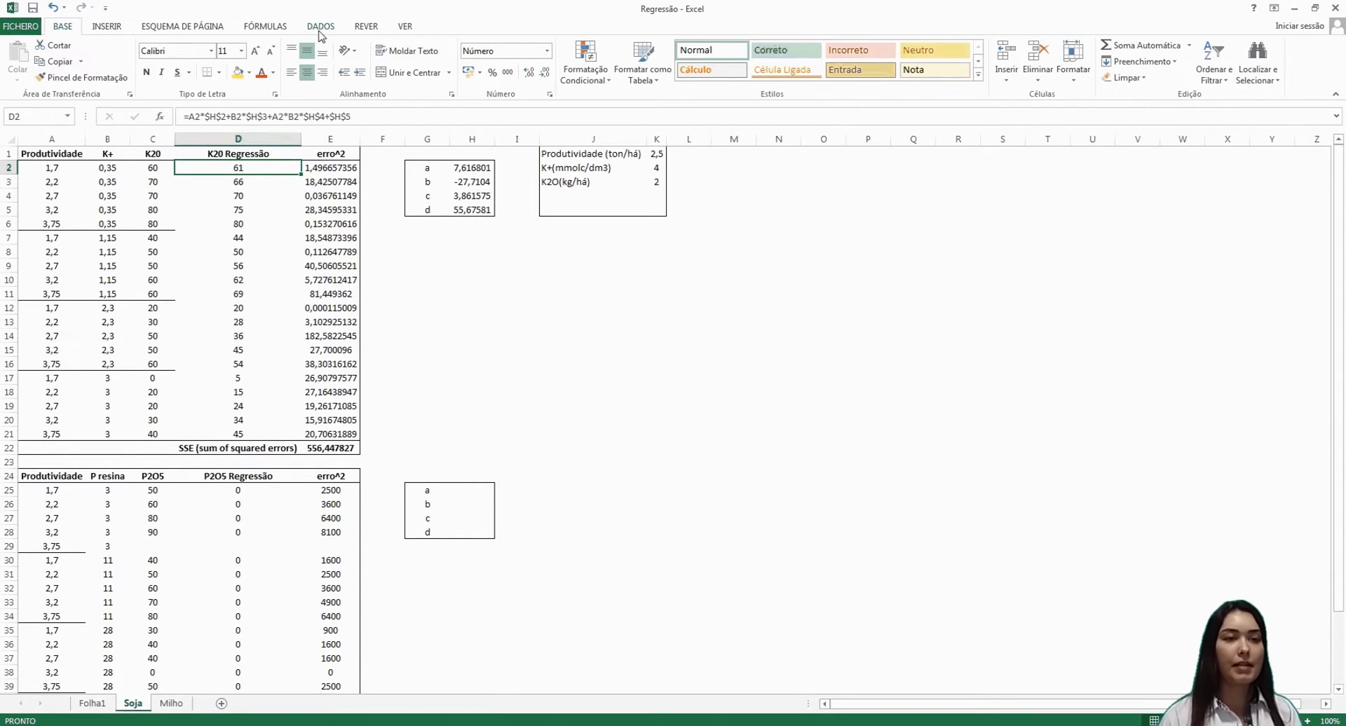
# - Start Solver for the P2O5 regression, with the SSE cell E45 as the objective and a target value of 0
pyautogui.click(319, 32)
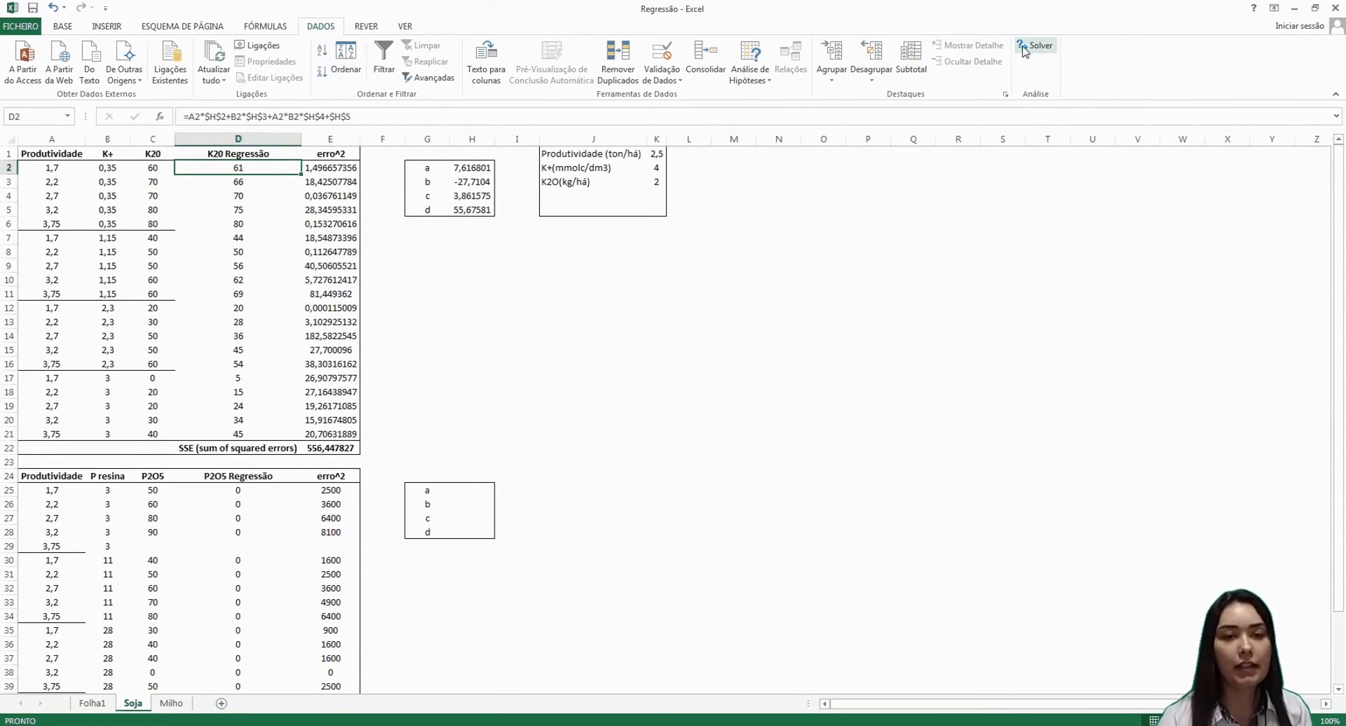
pyautogui.scroll(-2, 571, 417)
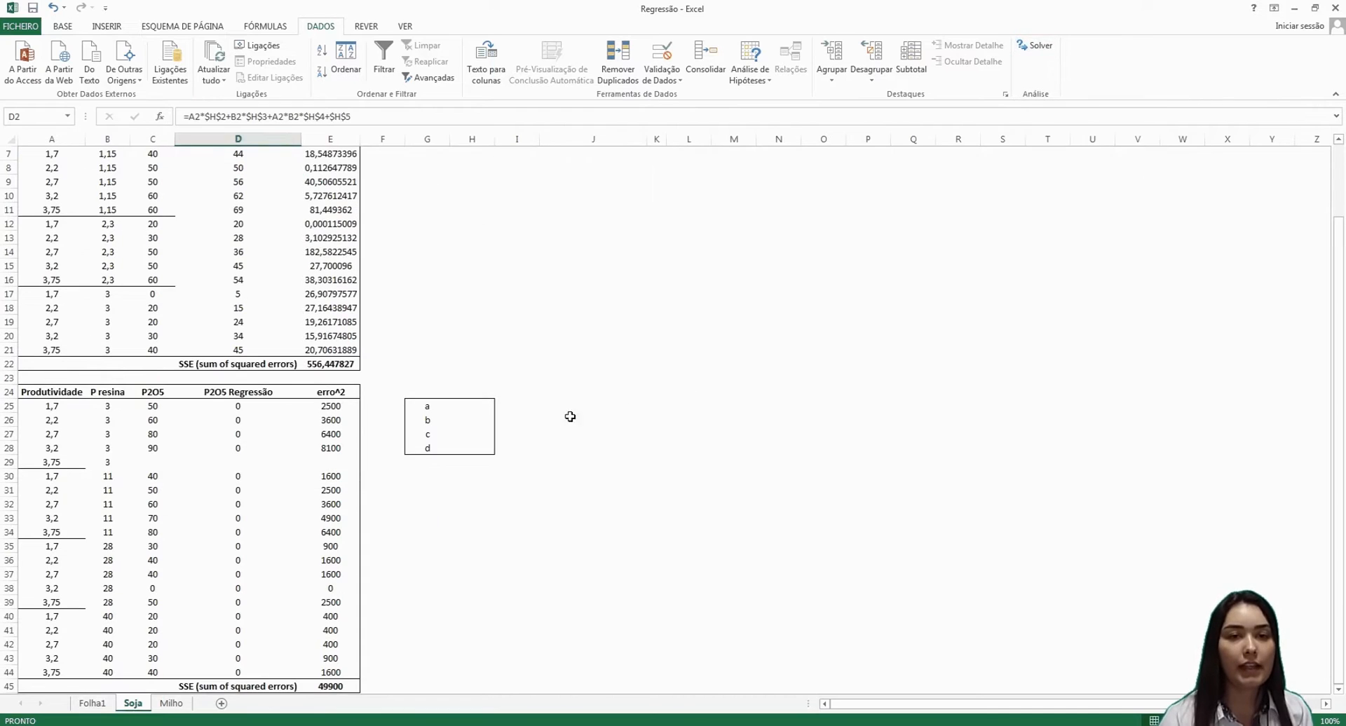
pyautogui.click(1038, 46)
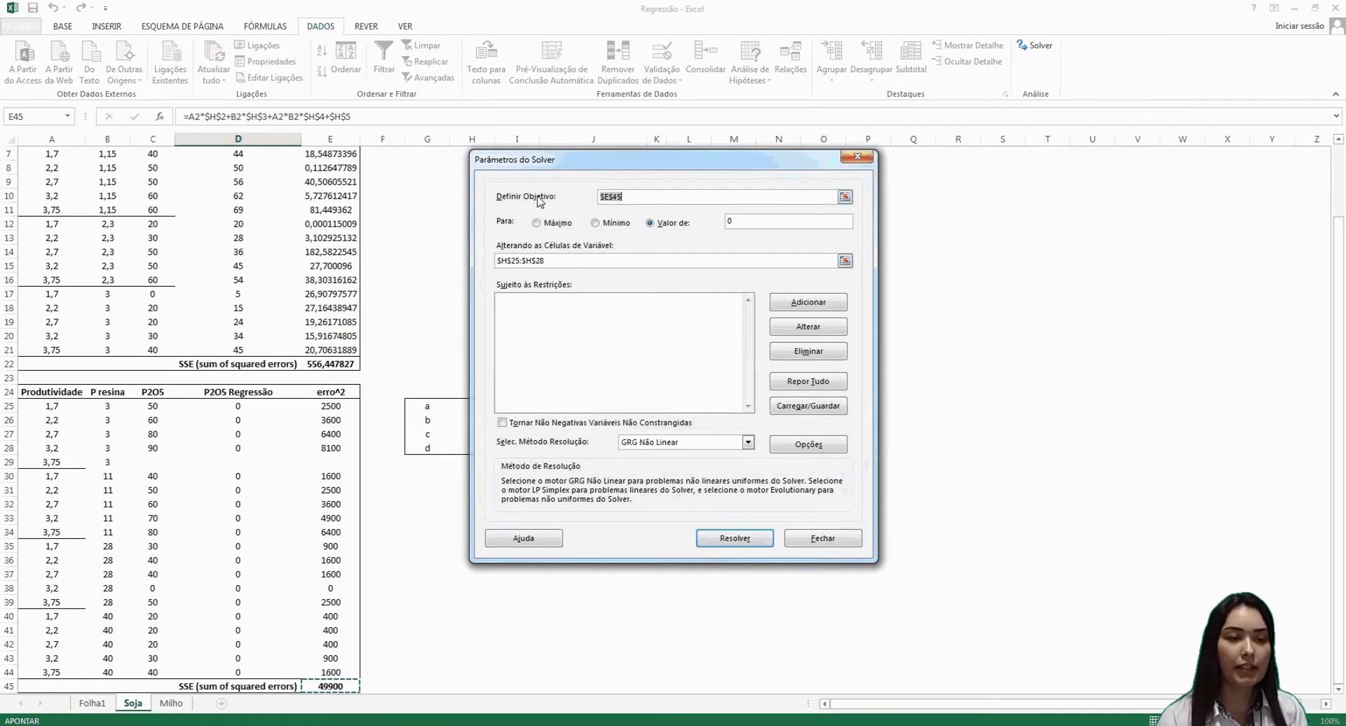
pyautogui.click(845, 197)
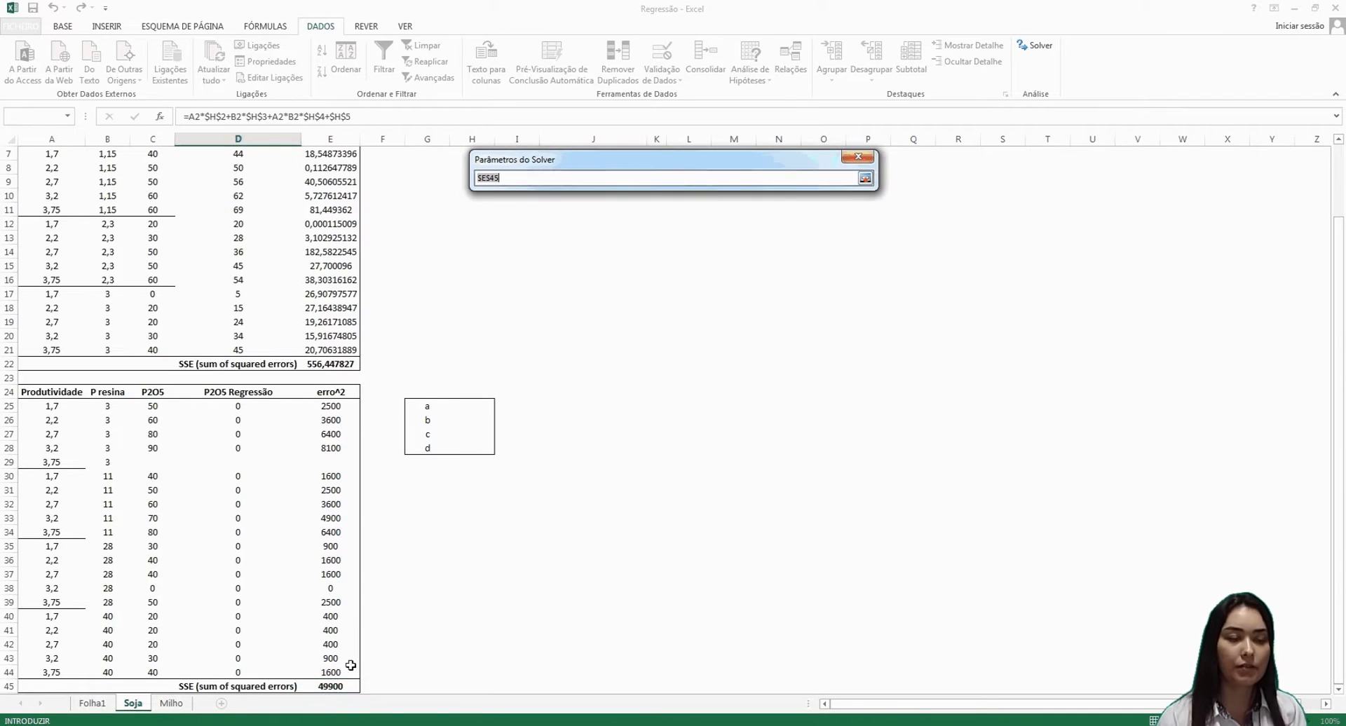
pyautogui.click(346, 686)
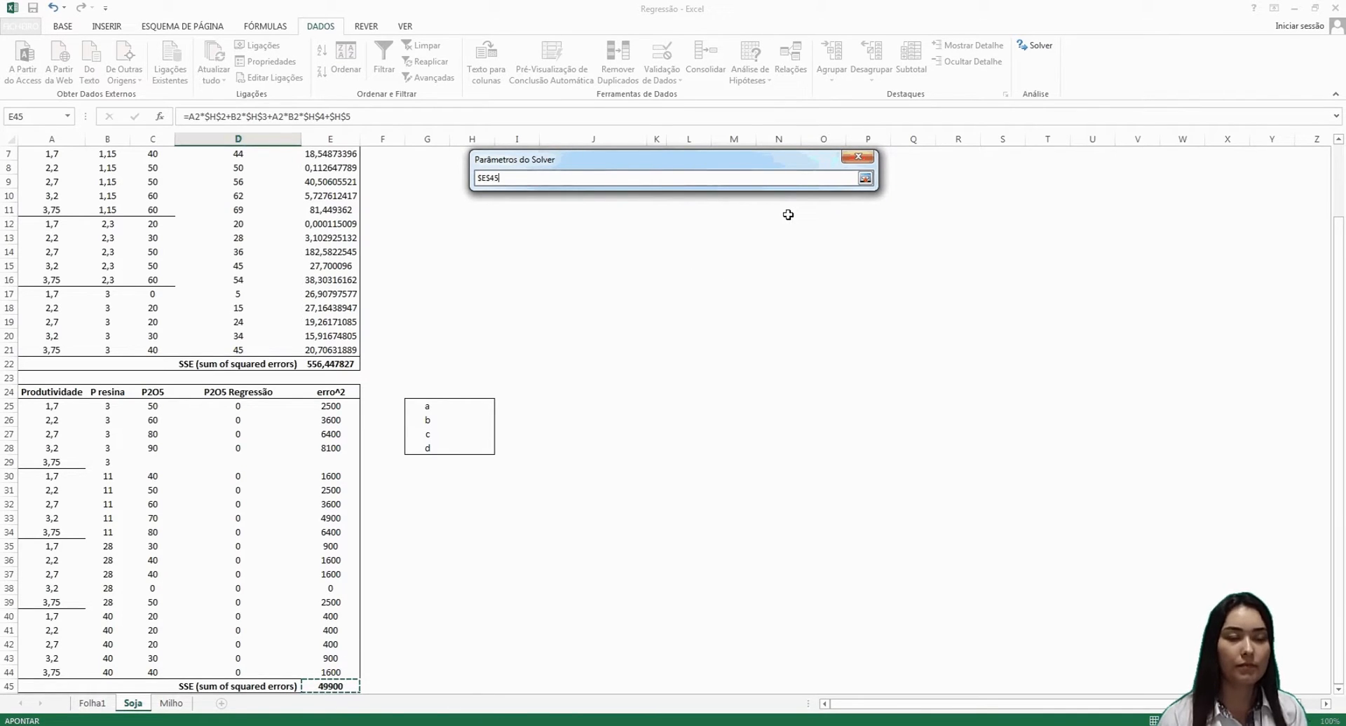
pyautogui.click(865, 178)
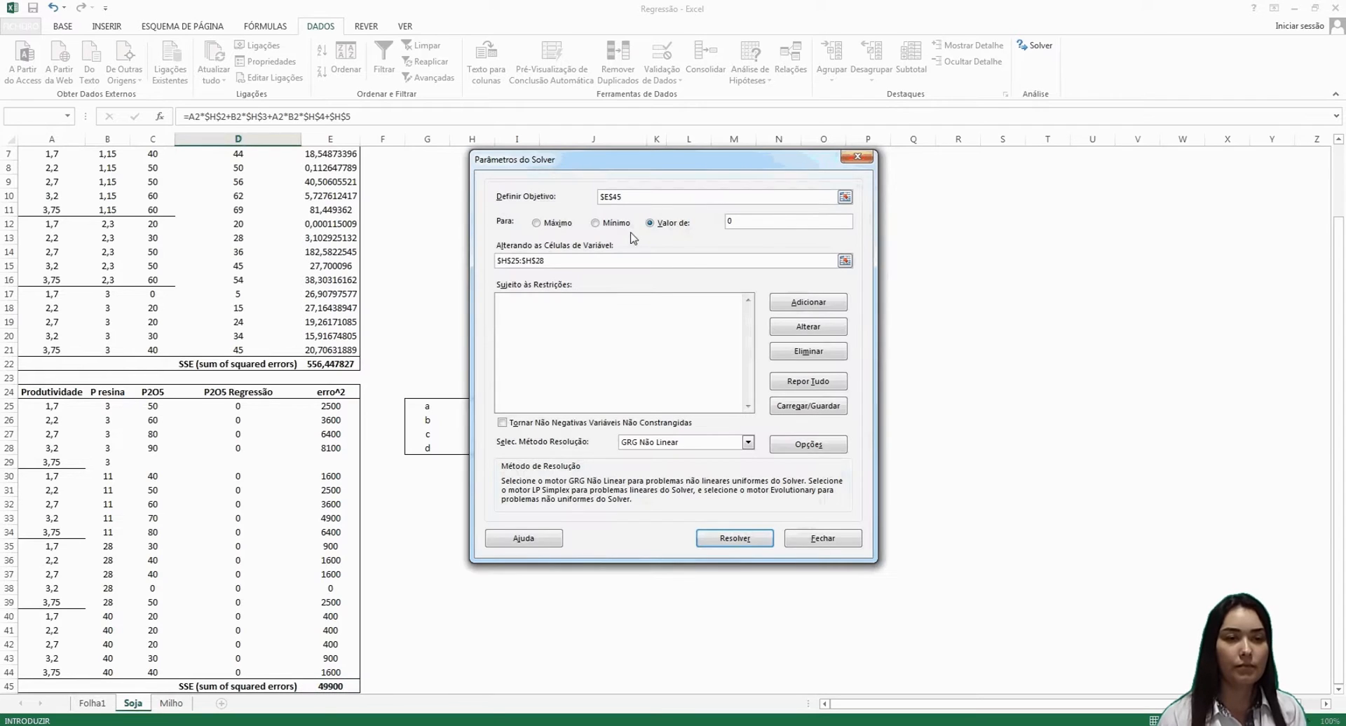
pyautogui.click(738, 220)
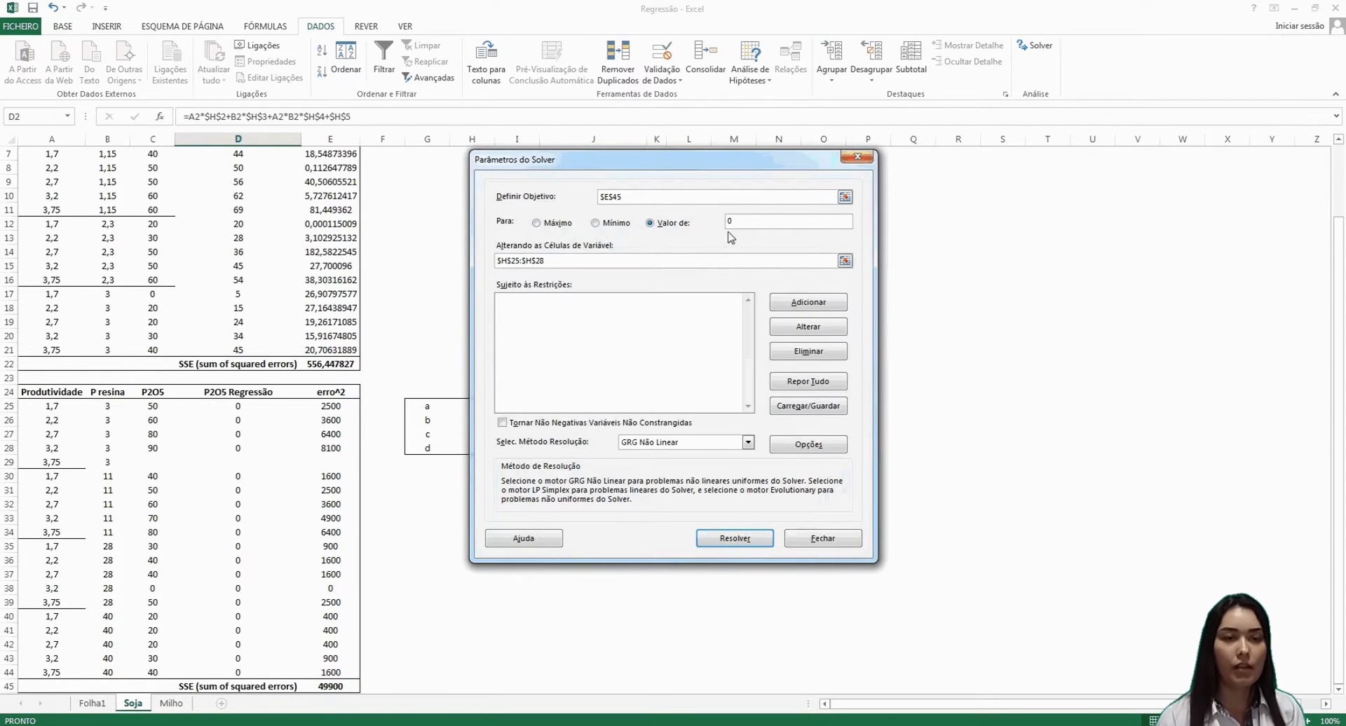
# - Use coefficient cells H25:H28 as the Solver variables, solve, and keep the Solver solution
pyautogui.click(845, 261)
pyautogui.moveTo(472, 406); pyautogui.dragTo(472, 445)
pyautogui.click(865, 178)
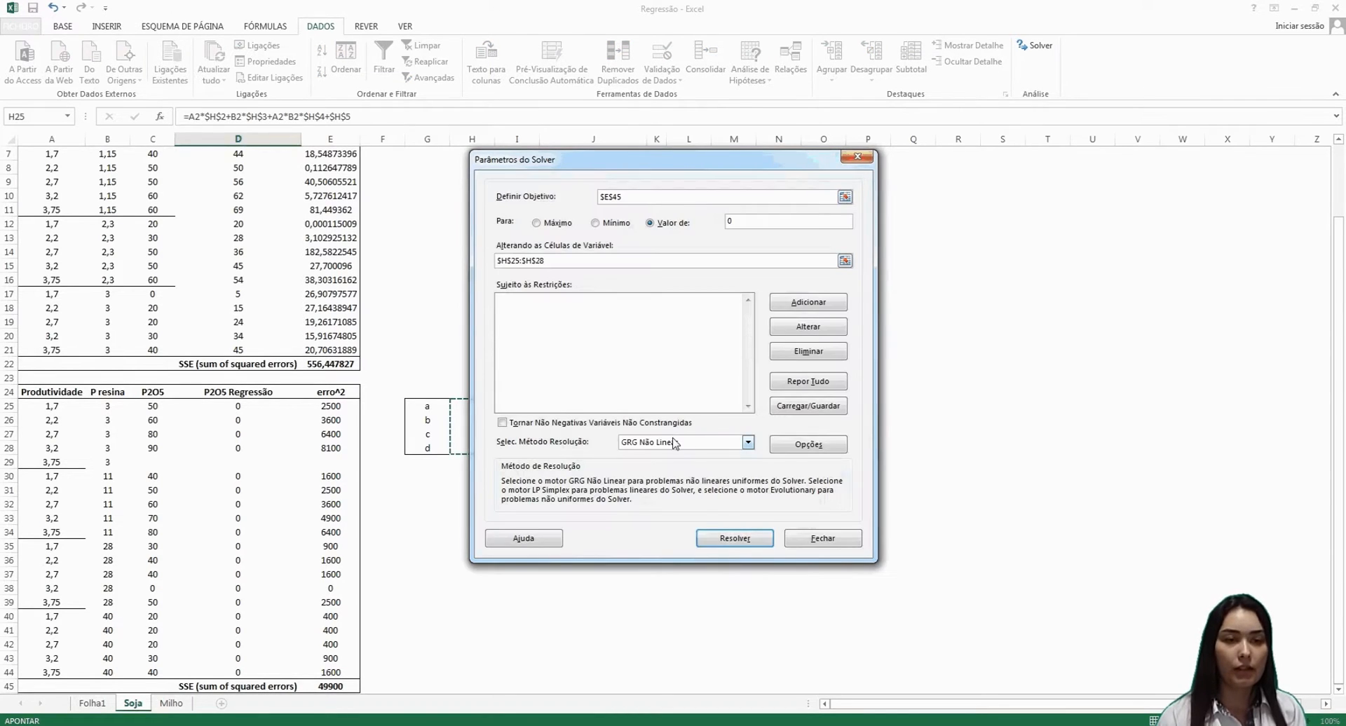
pyautogui.click(729, 539)
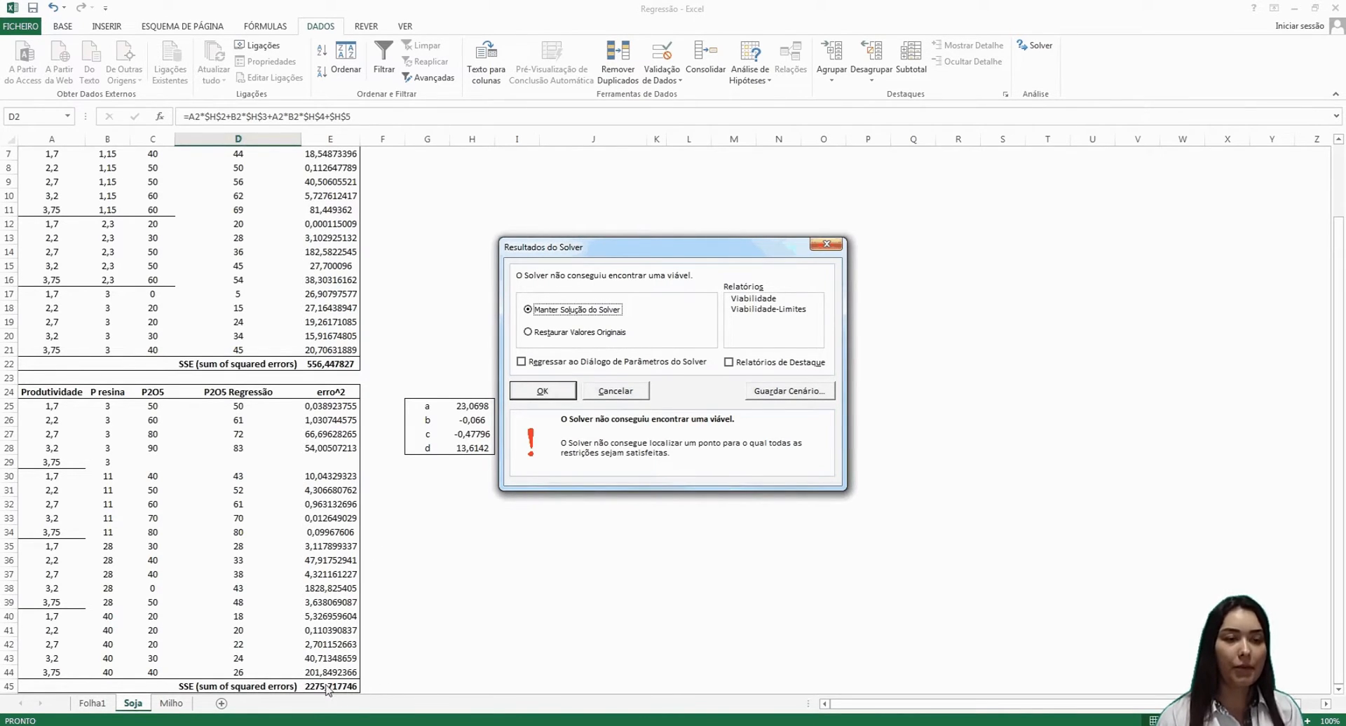
pyautogui.click(550, 391)
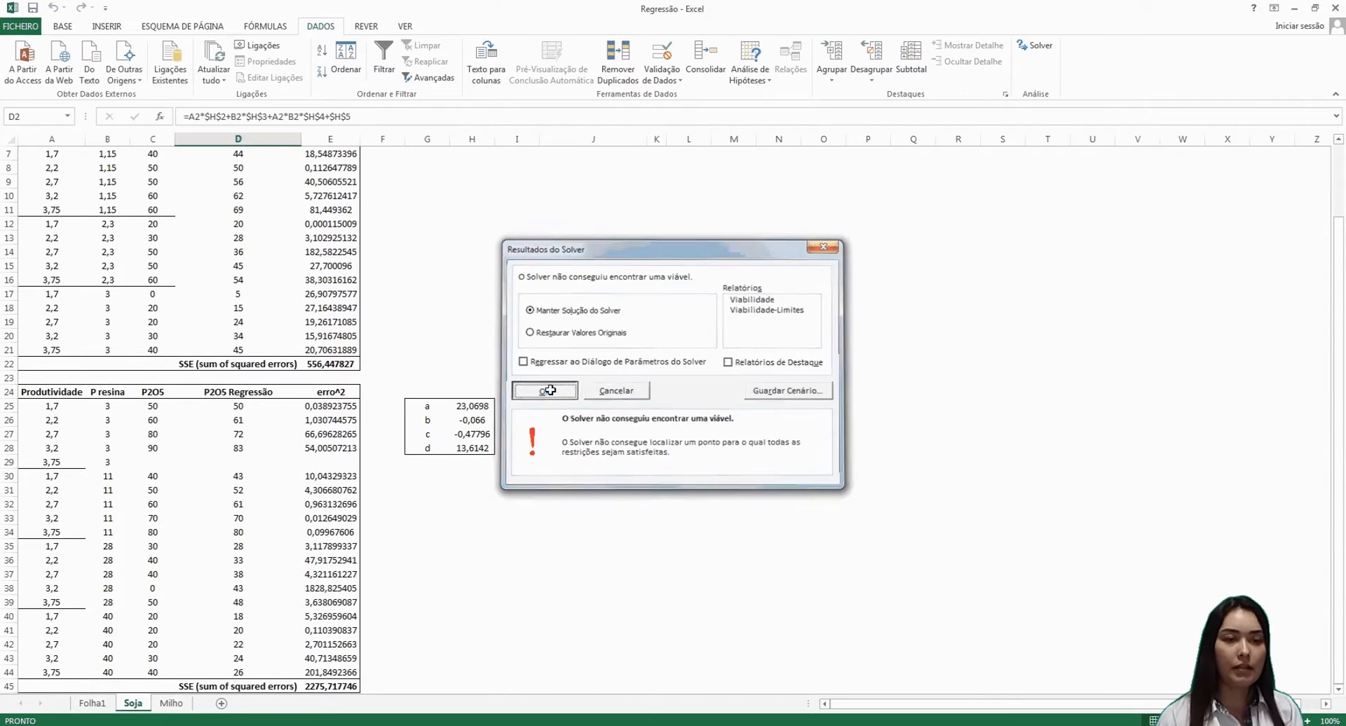
# - Review the P2O5 coefficients a to d and check the regression formula in cell D38
pyautogui.click(471, 408)
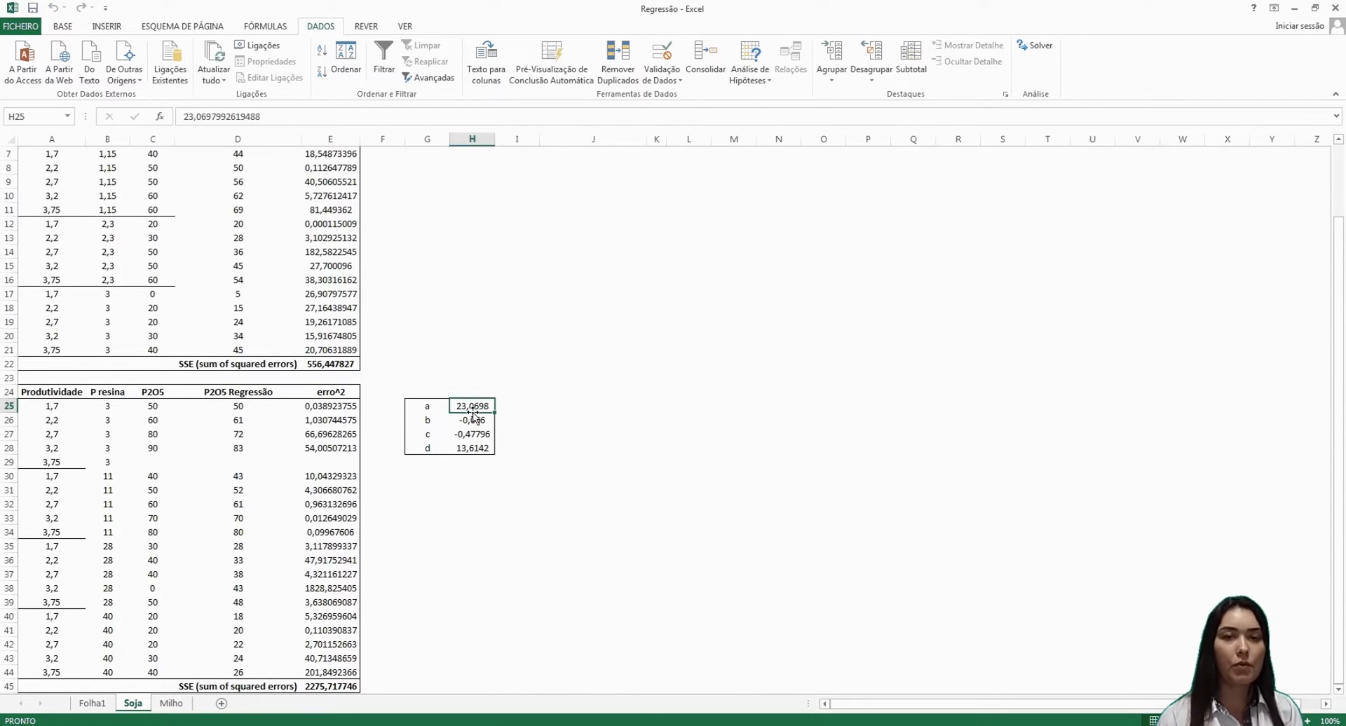
pyautogui.click(471, 452)
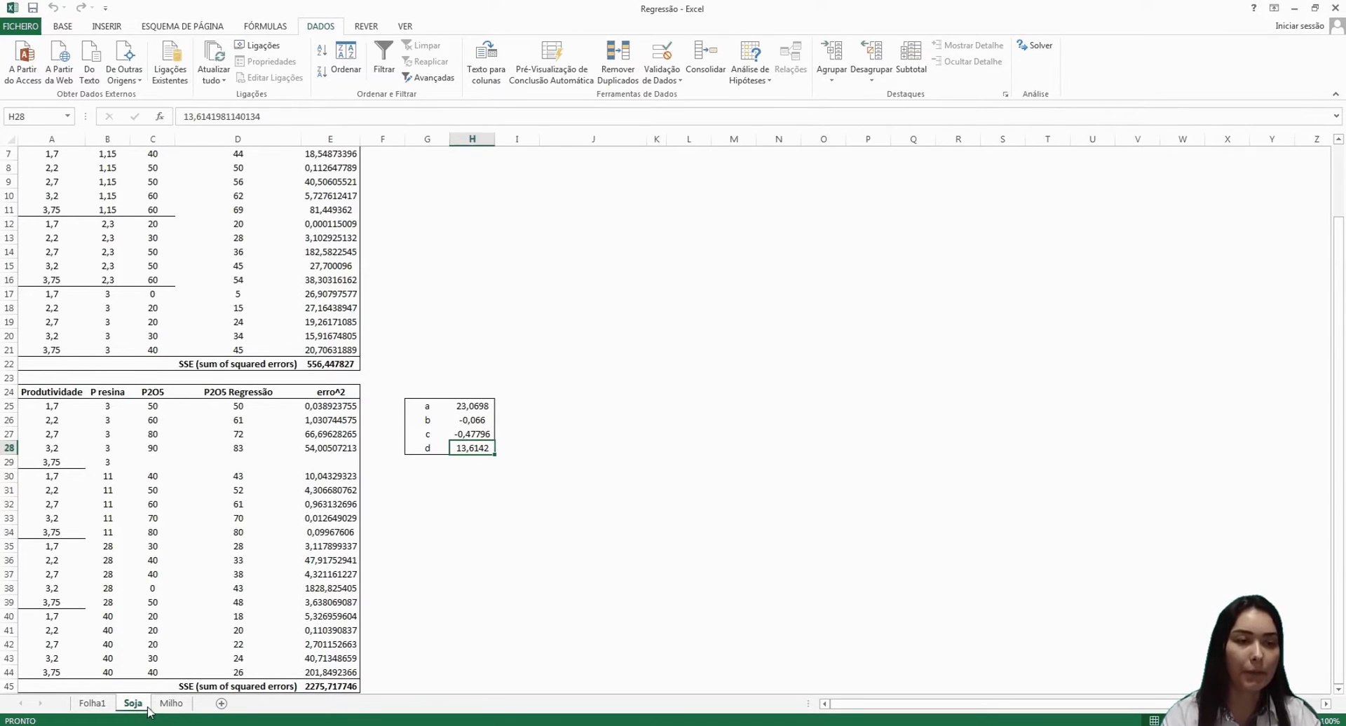
pyautogui.scroll(2, 340, 365)
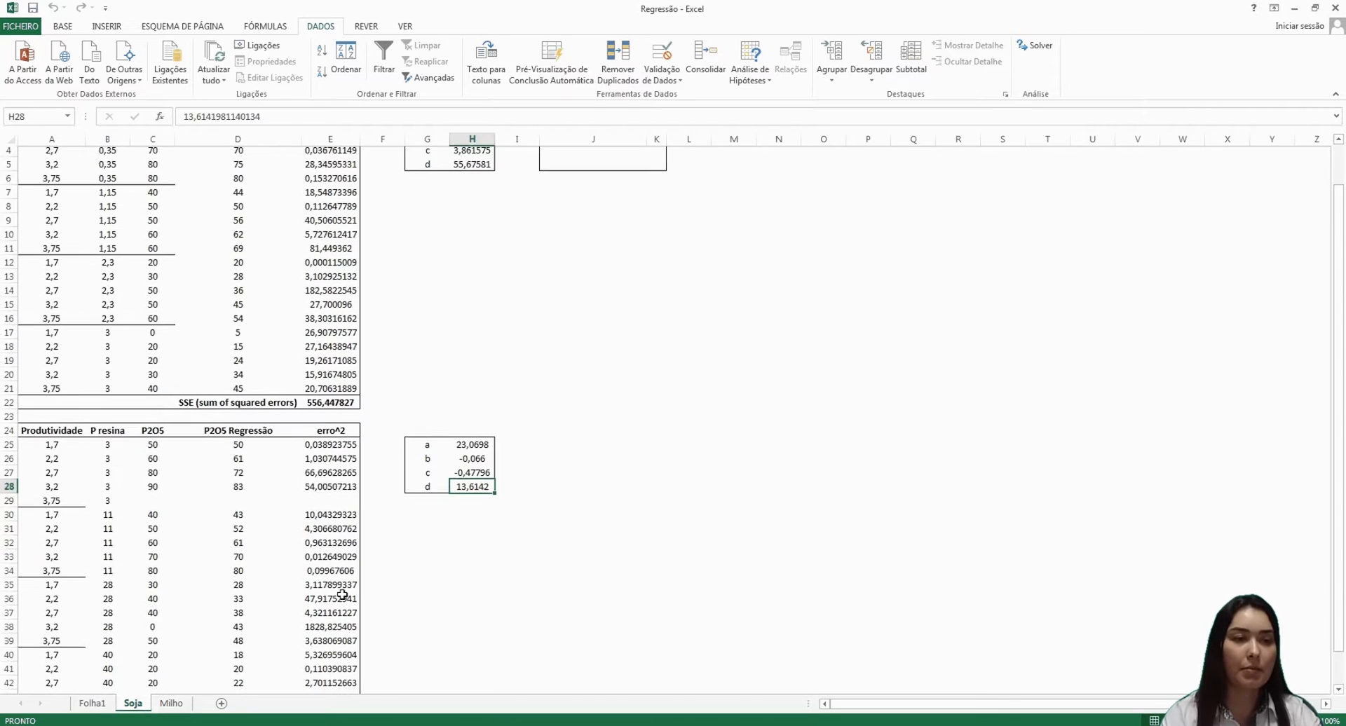
pyautogui.scroll(-3, 340, 591)
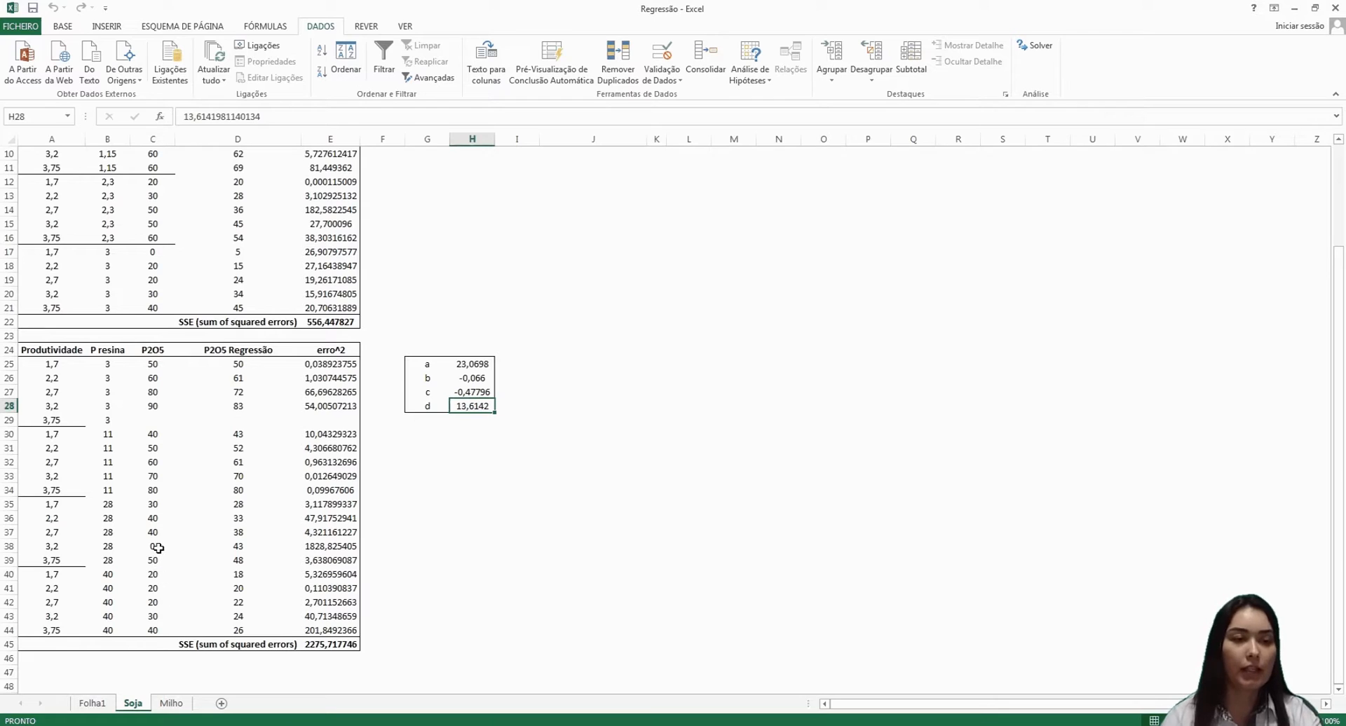
pyautogui.click(247, 547)
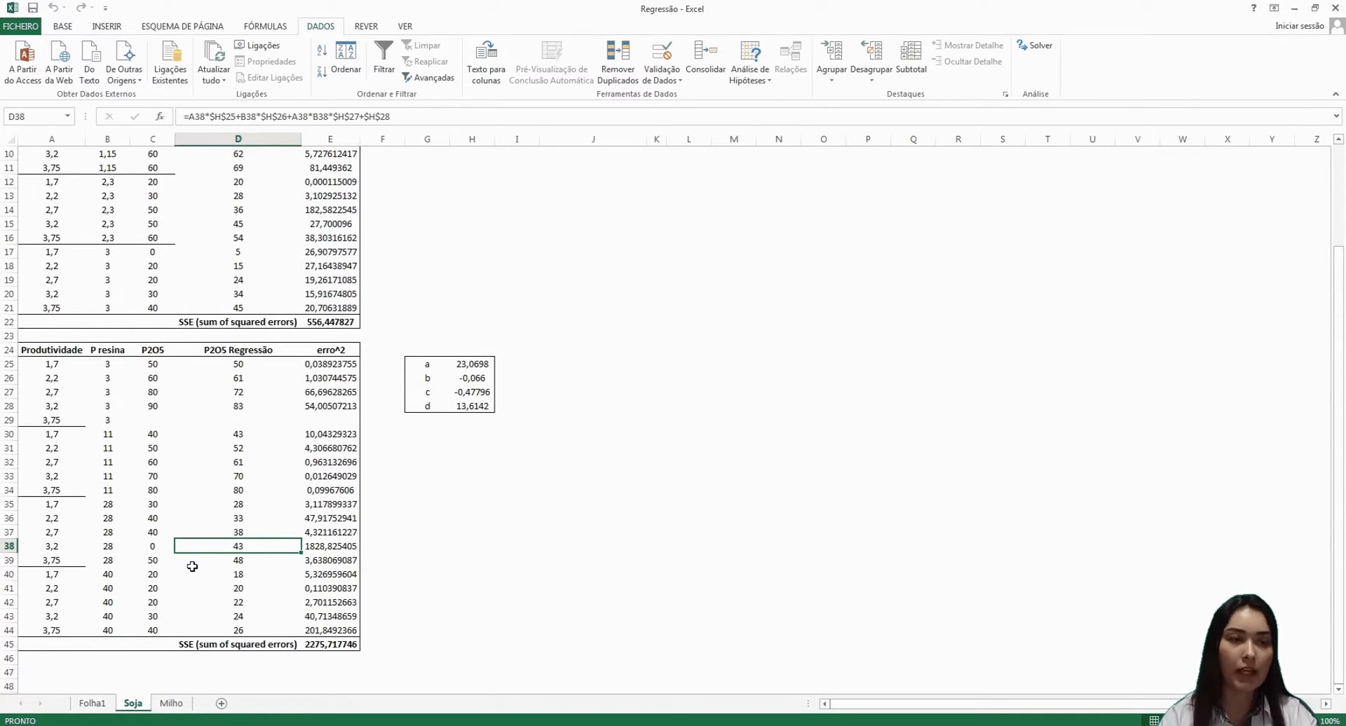
# - Set the P2O5 value in cell C38 to 50
pyautogui.click(159, 551)
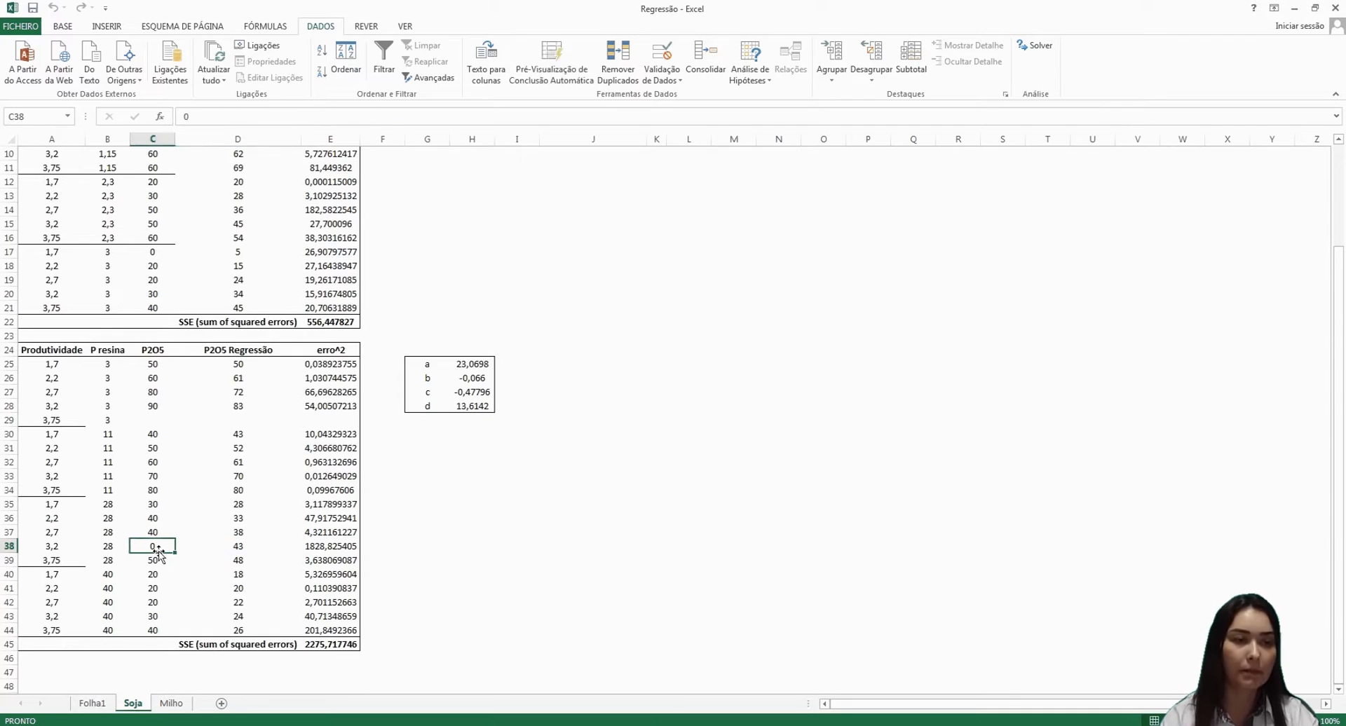
pyautogui.click(185, 117)
pyautogui.write('5')
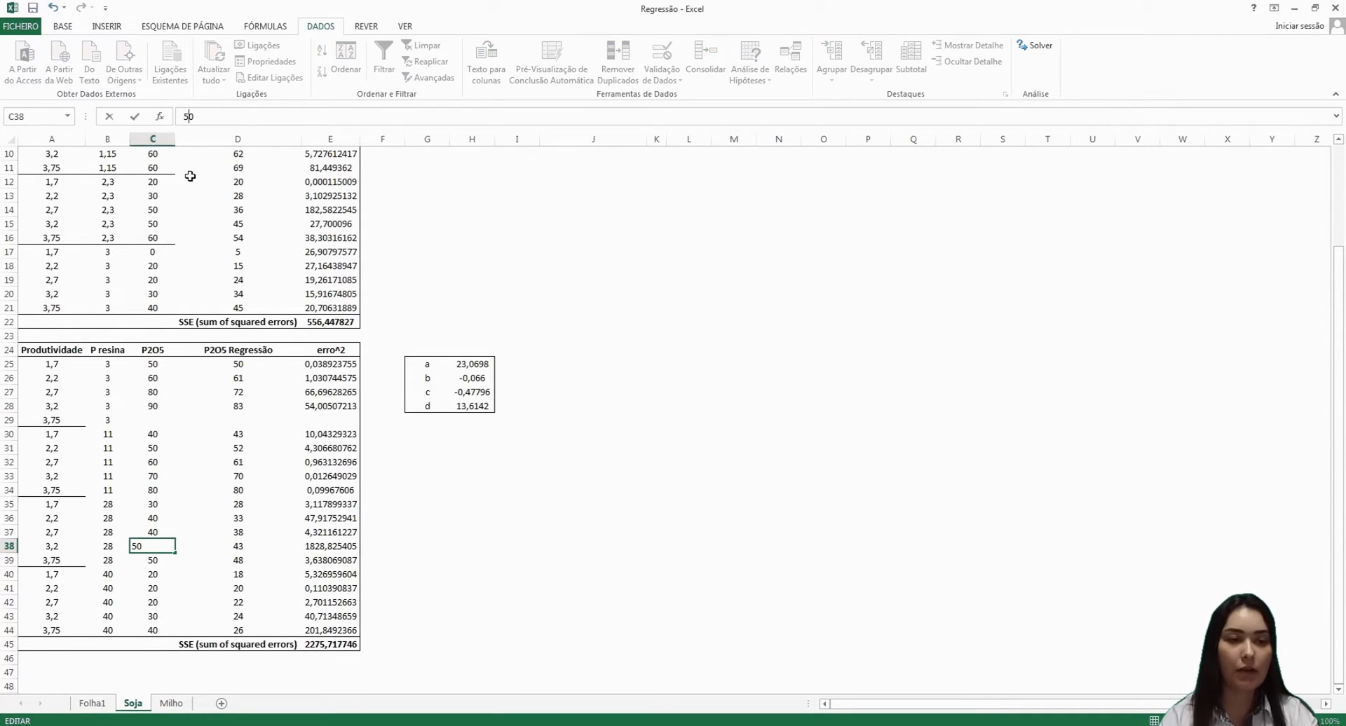
pyautogui.press('Return')
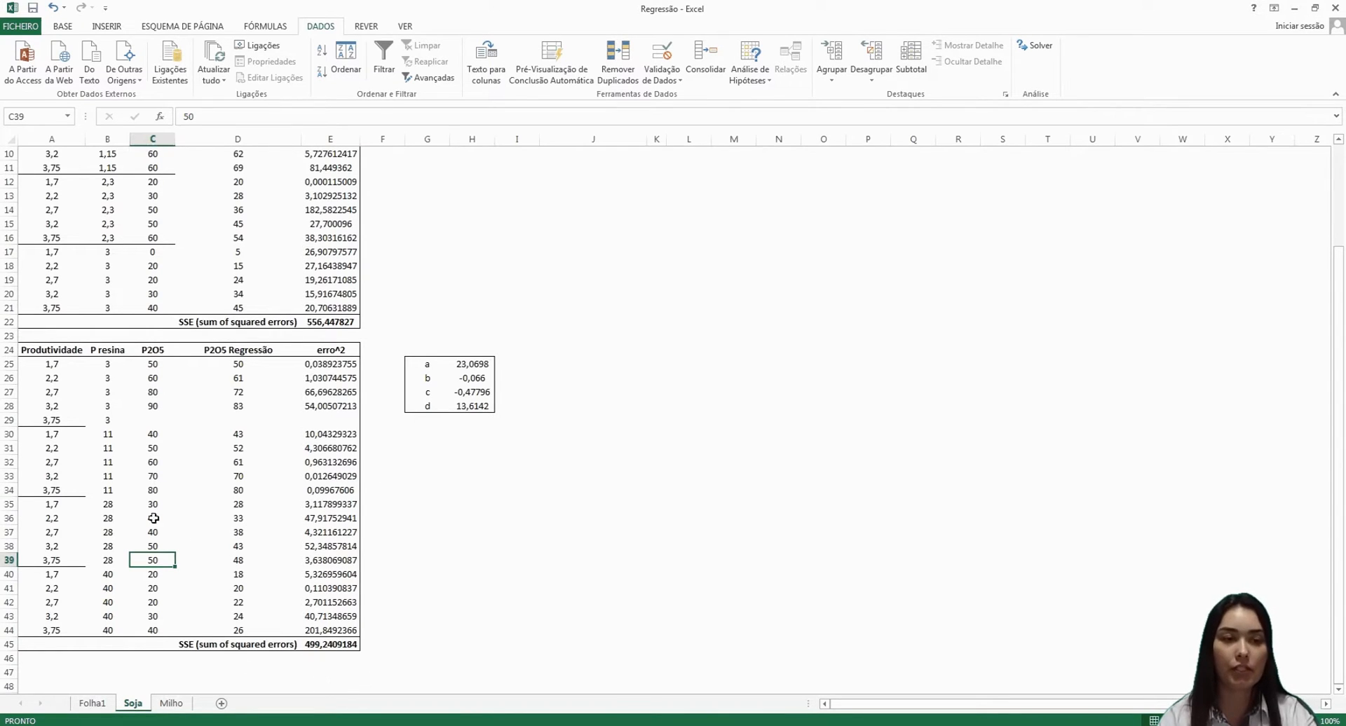
# - Check the empty cells C29:E29 of the P2O5 table and the SSE formula in cell E45
pyautogui.click(152, 422)
pyautogui.click(240, 421)
pyautogui.click(323, 419)
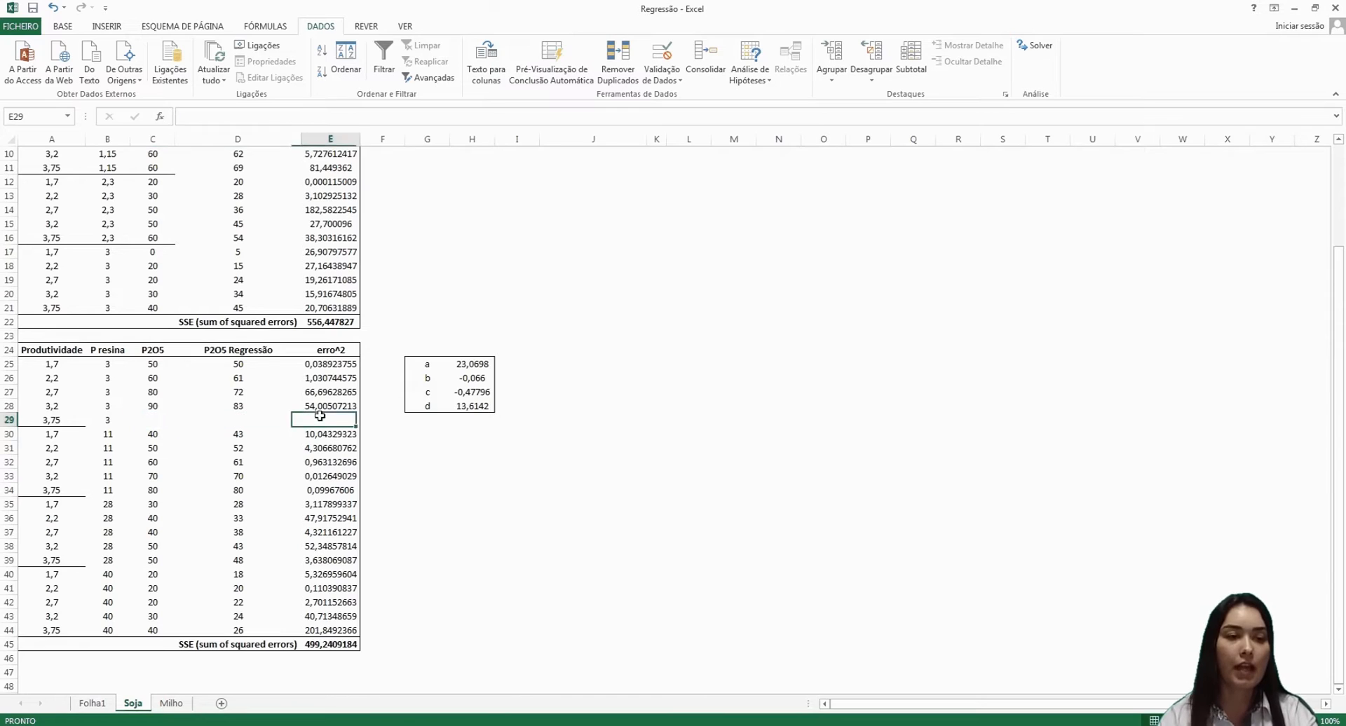
pyautogui.click(416, 601)
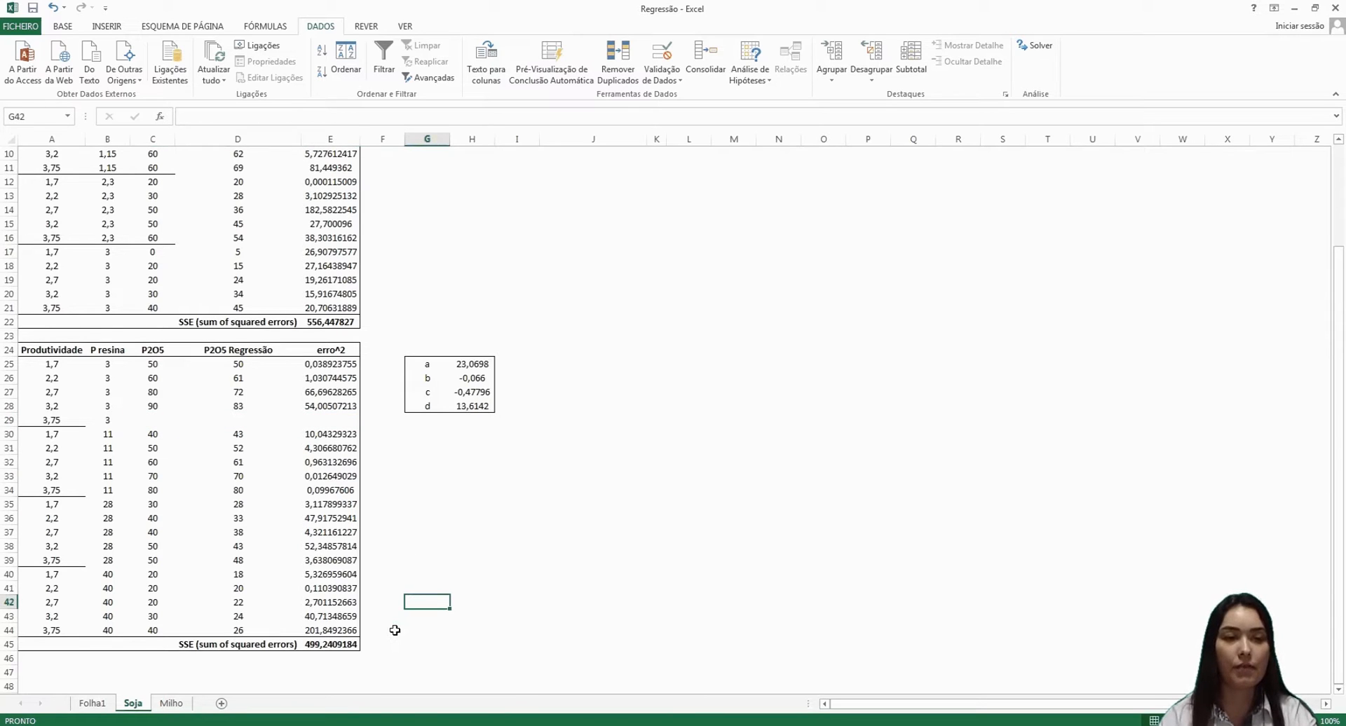
pyautogui.click(340, 647)
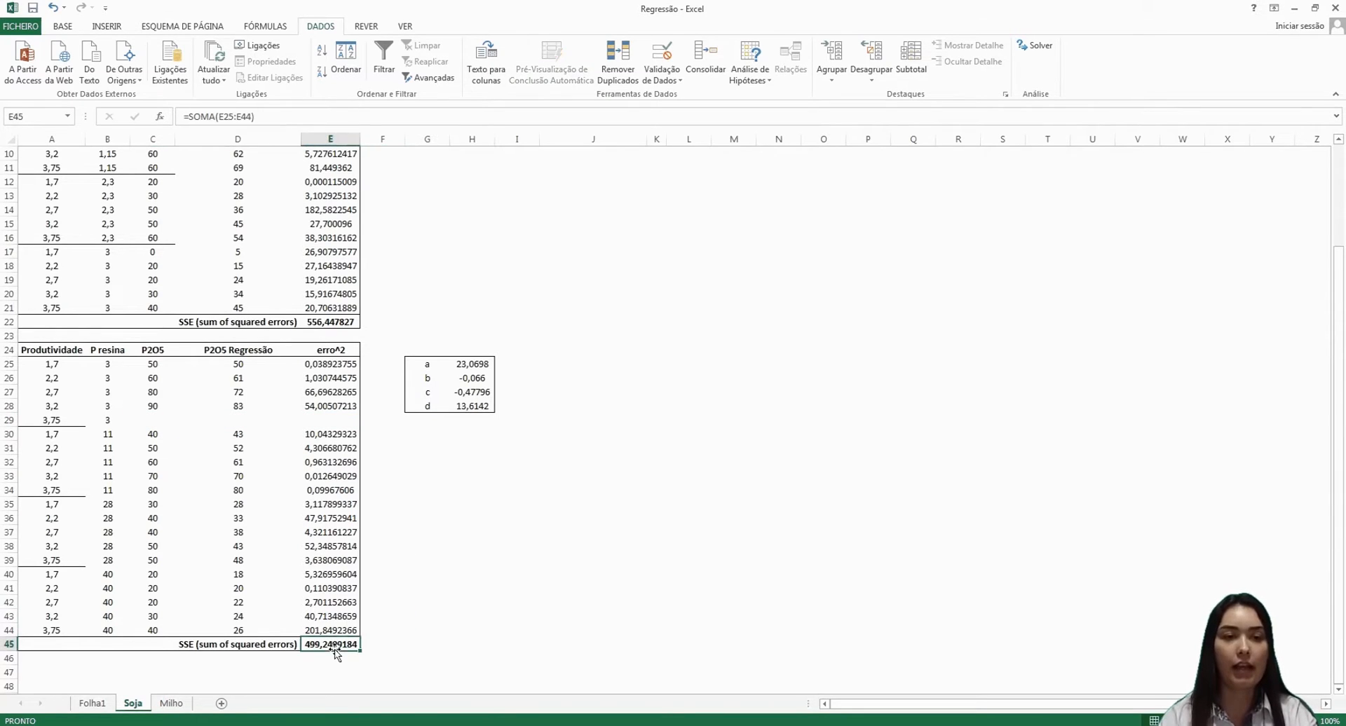
# - Examine the P2O5 coefficients a to d in H25:H28 and the cells referenced by the regression formula in D25
pyautogui.click(474, 365)
pyautogui.click(472, 379)
pyautogui.click(472, 393)
pyautogui.click(472, 407)
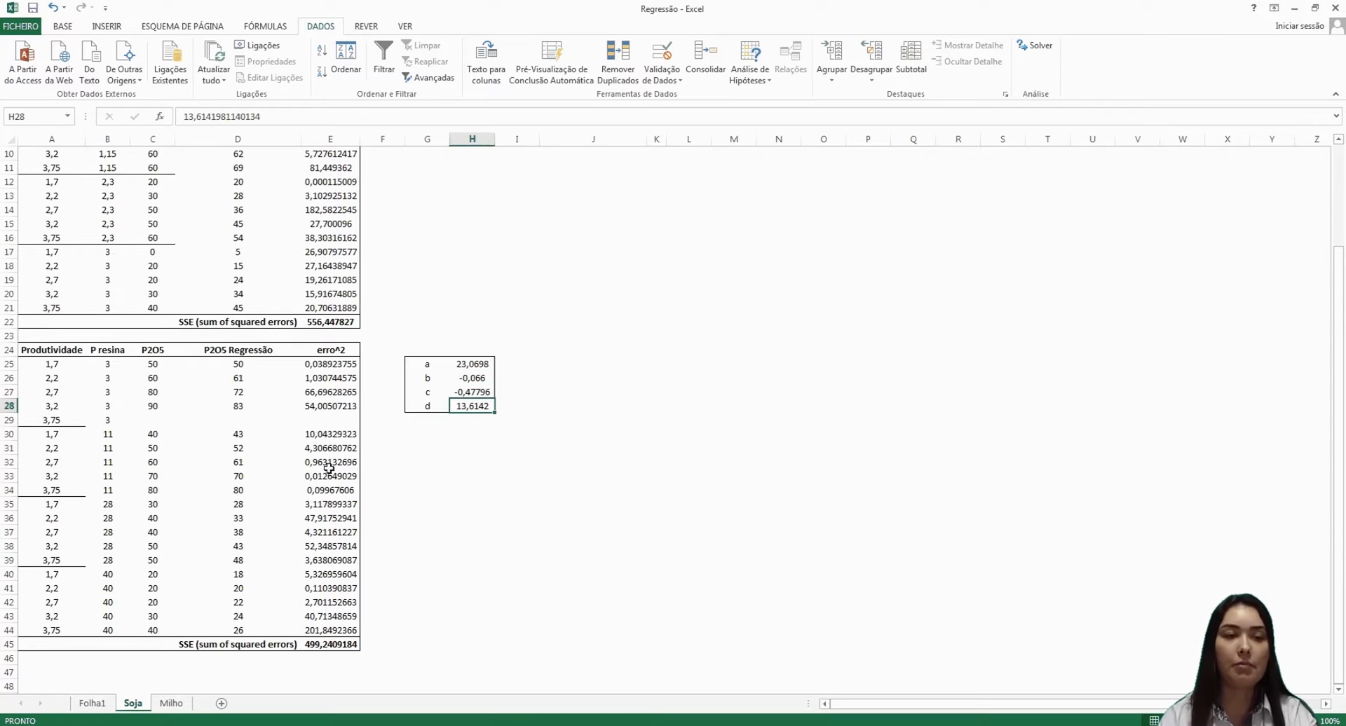
pyautogui.click(256, 363)
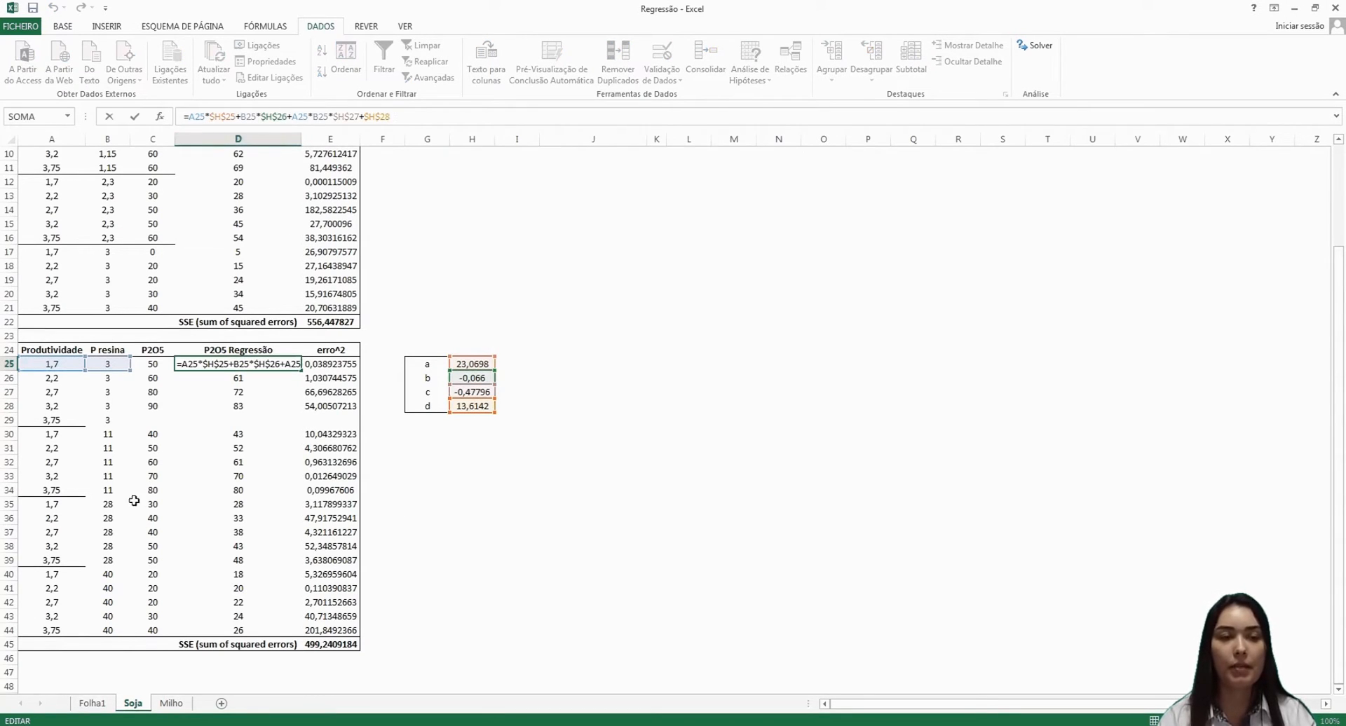
pyautogui.press('Escape')
pyautogui.click(427, 471)
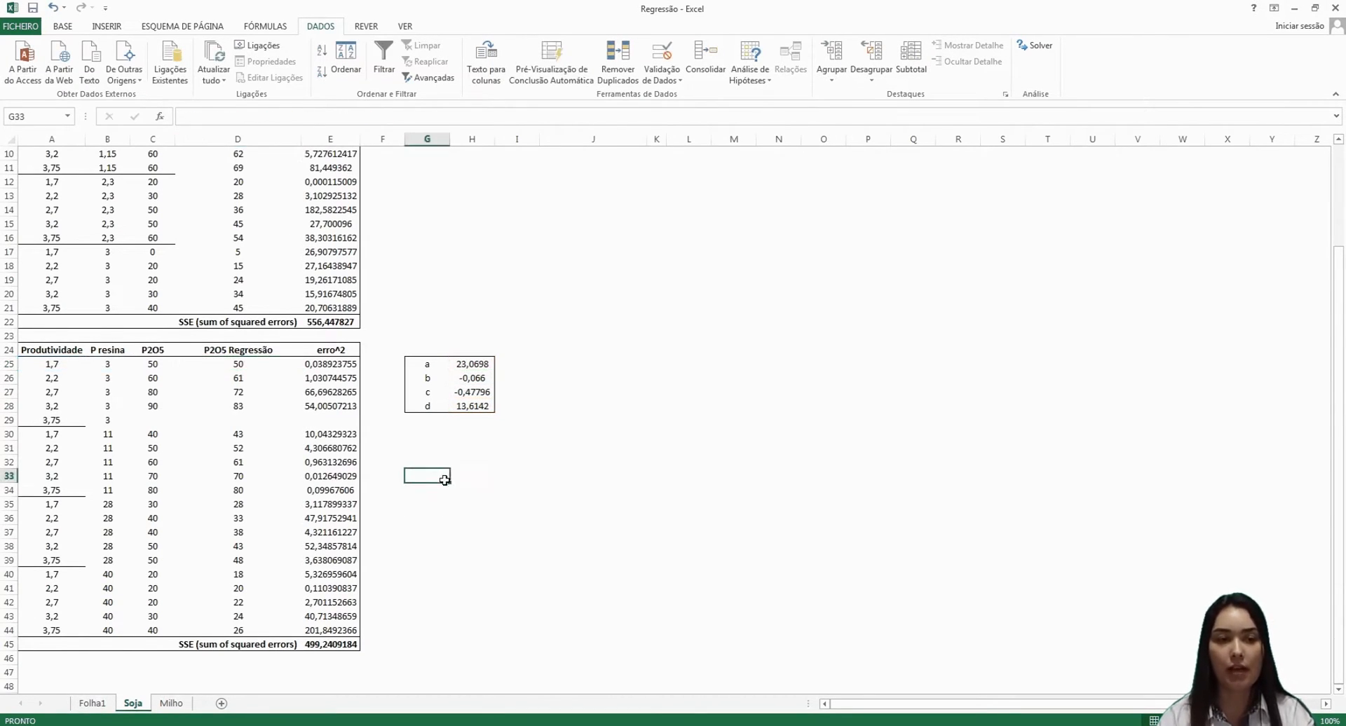
pyautogui.scroll(3, 571, 552)
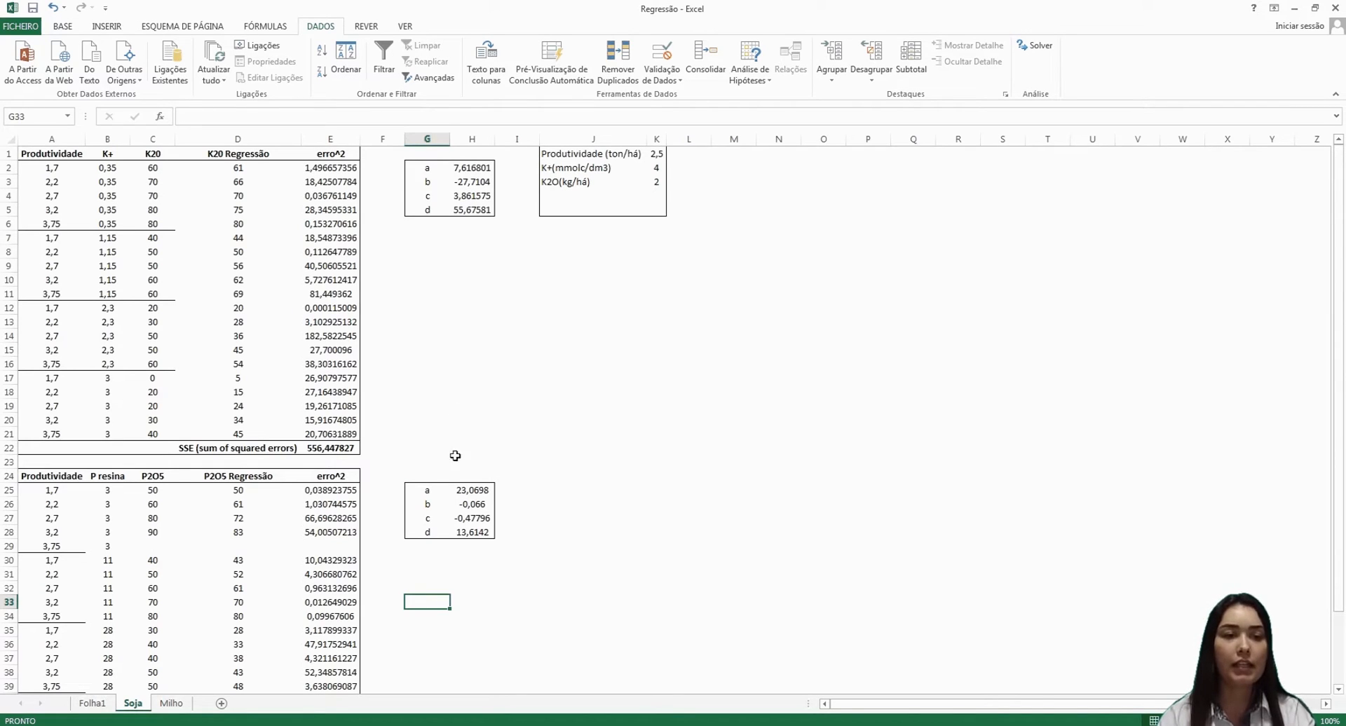
pyautogui.click(528, 473)
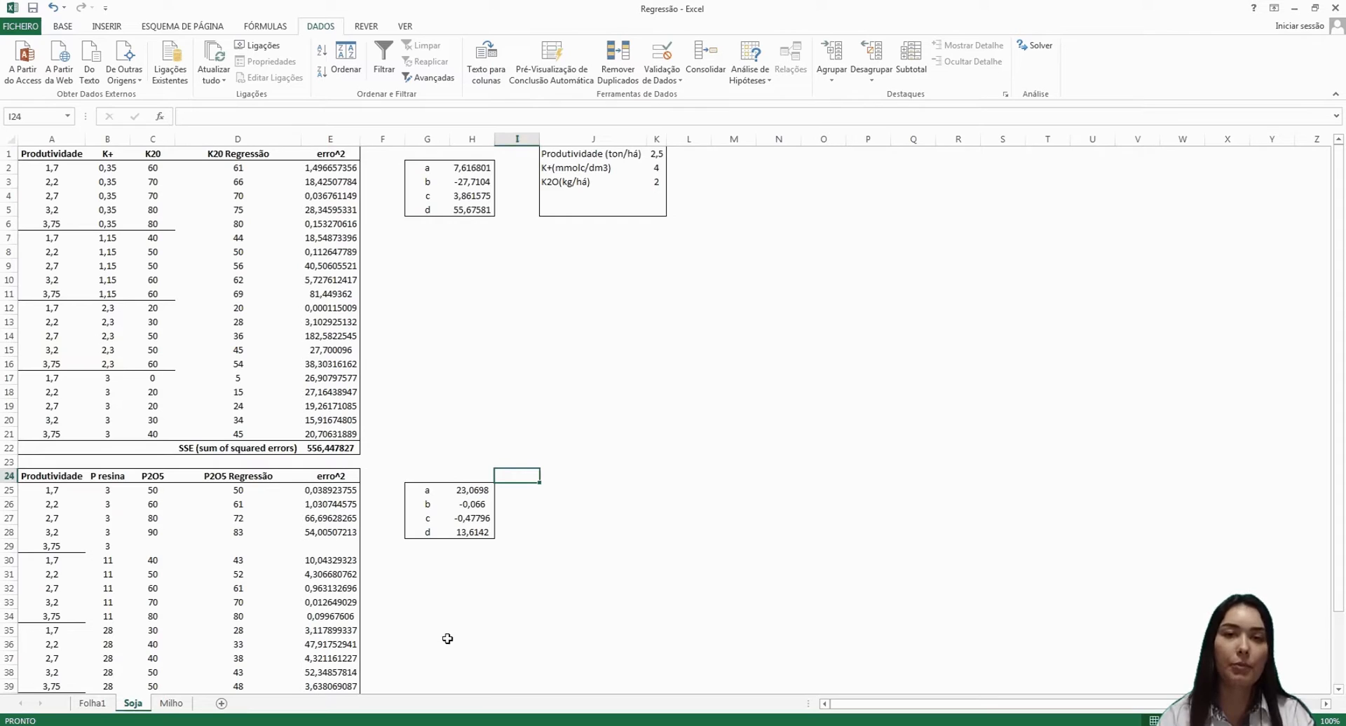
pyautogui.click(444, 602)
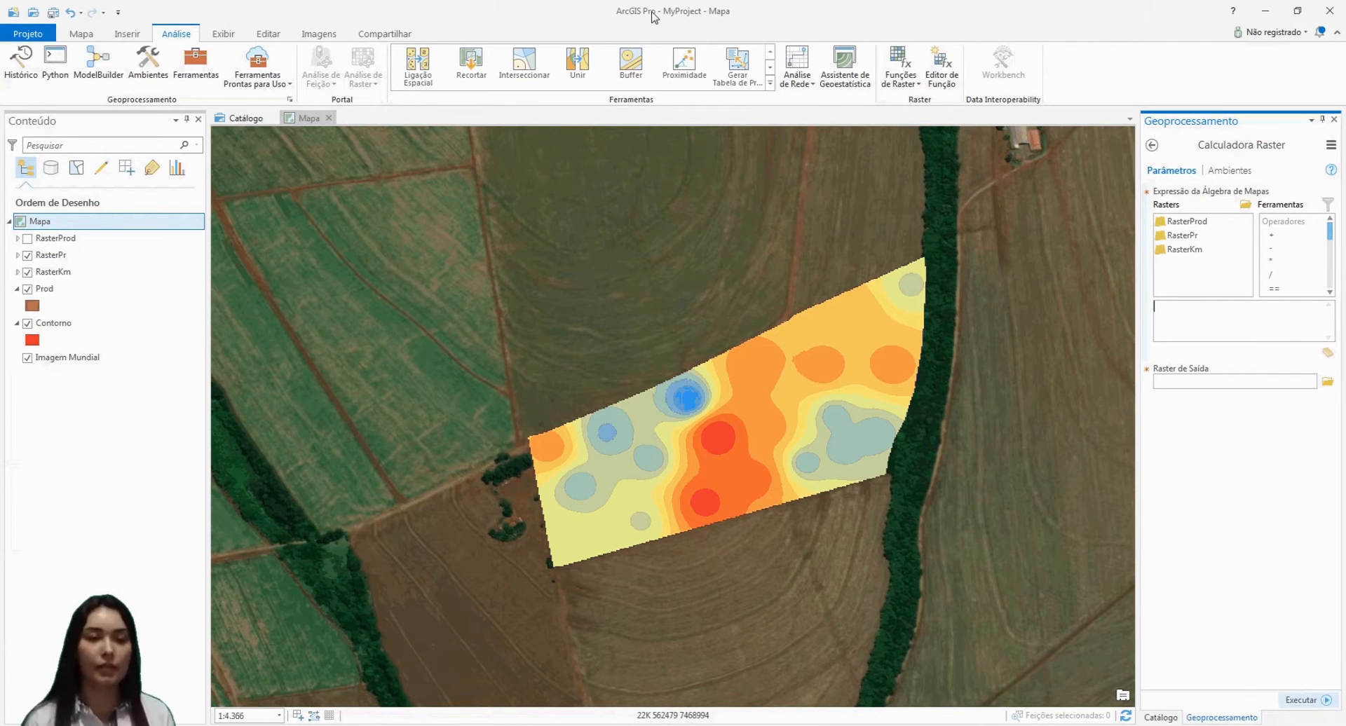
# - Switch to ArcGIS Pro, open the Calculadora Raster tool, and arrange the project beside the Regressão workbook
pyautogui.click(1152, 145)
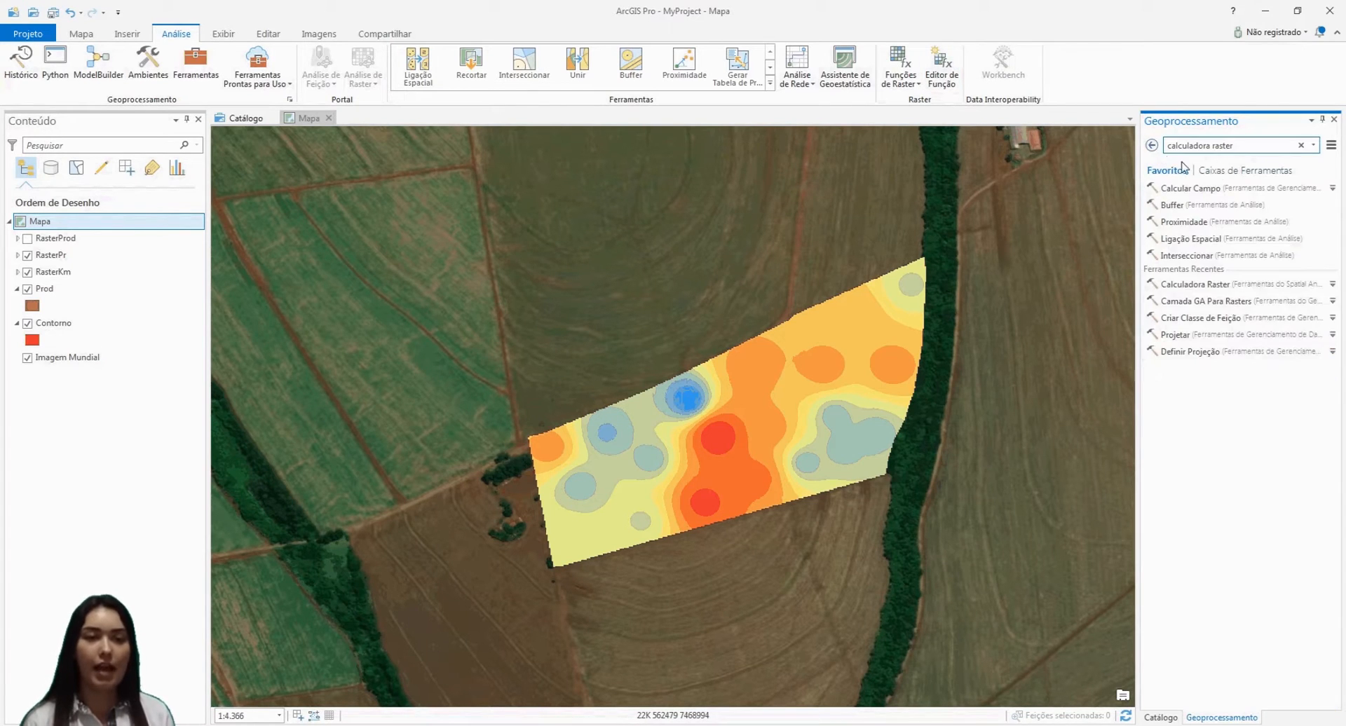
pyautogui.click(1199, 284)
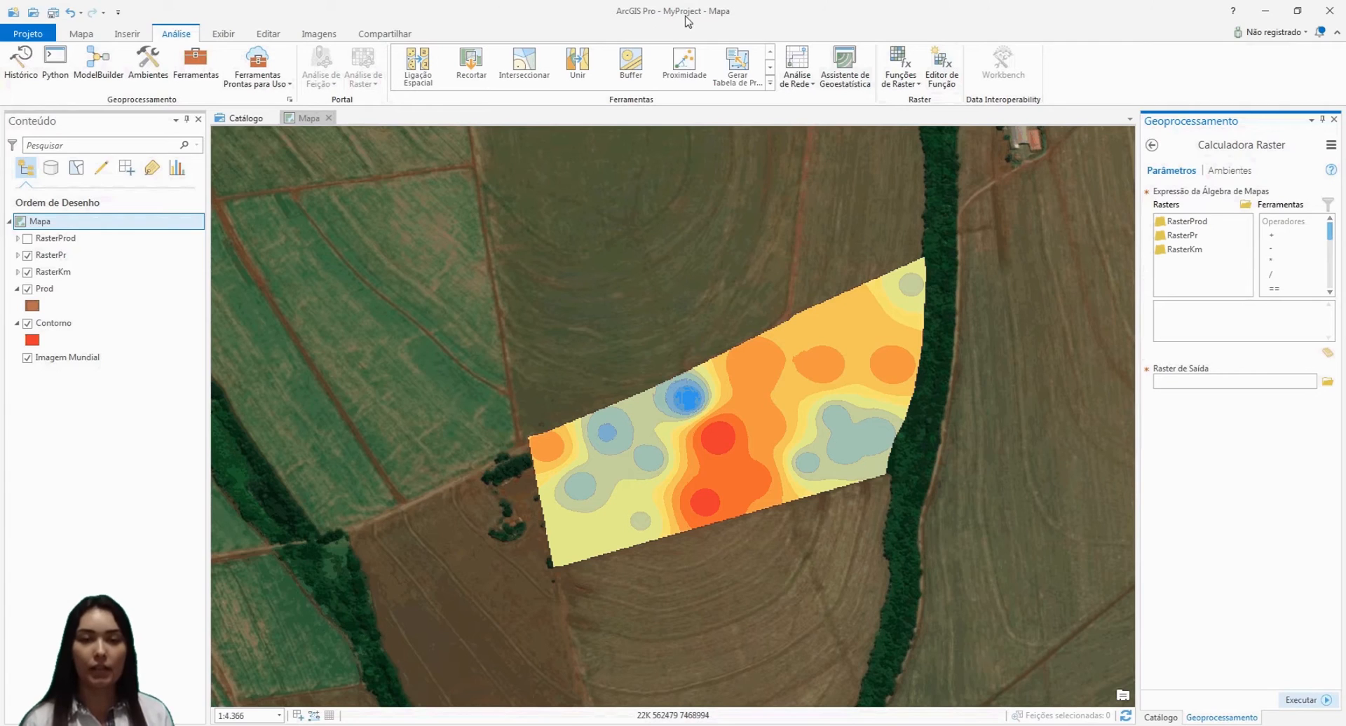
pyautogui.moveTo(685, 17); pyautogui.dragTo(1345, 213)
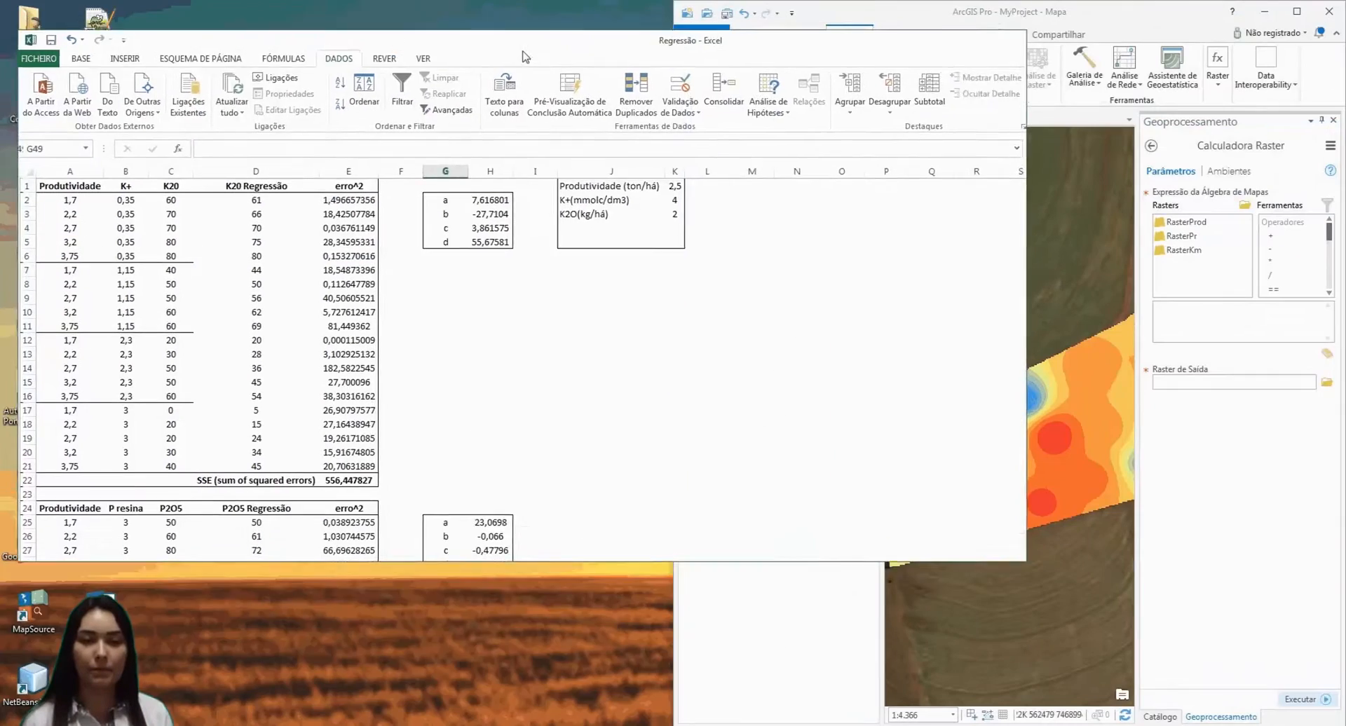
pyautogui.click(5, 143)
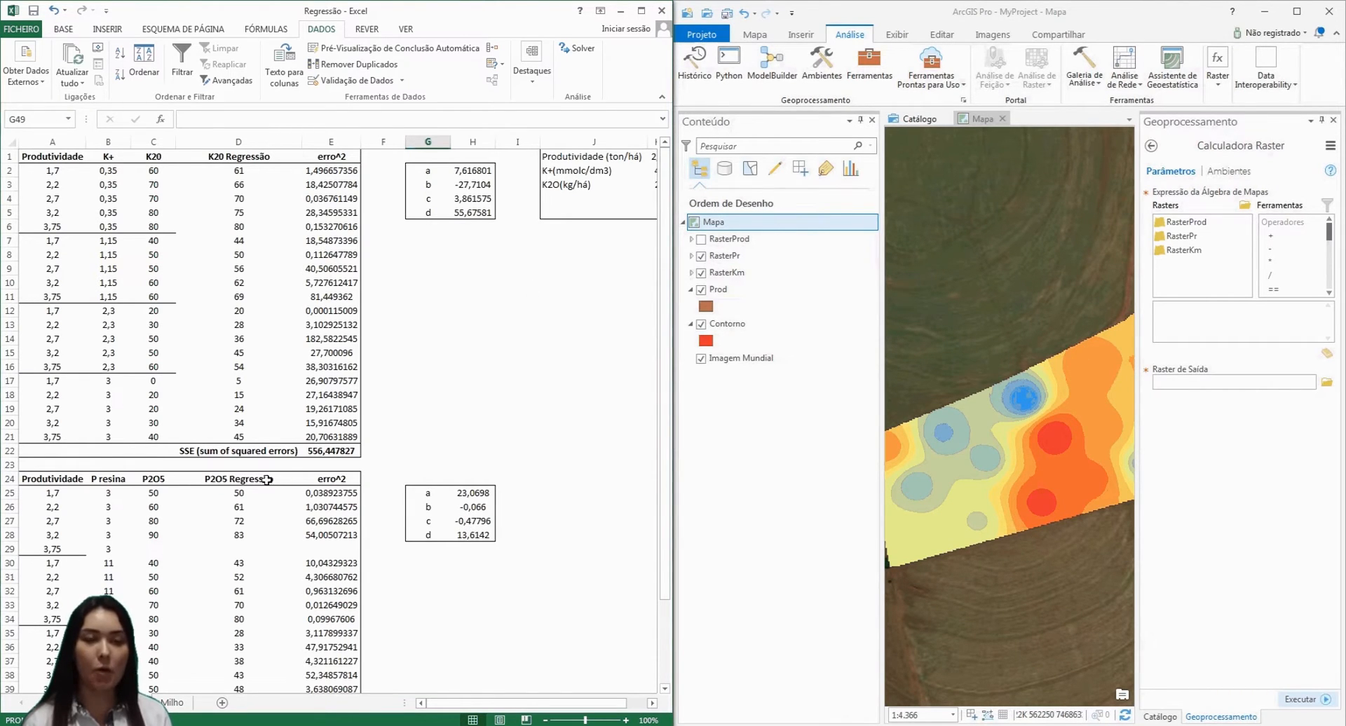
# - Following the D25 formula, paste the P2O5 map algebra expression combining RasterProd and RasterPr with coefficients 23.0698, -0.066, -0.47796 and 13.6142
pyautogui.click(235, 481)
pyautogui.click(239, 494)
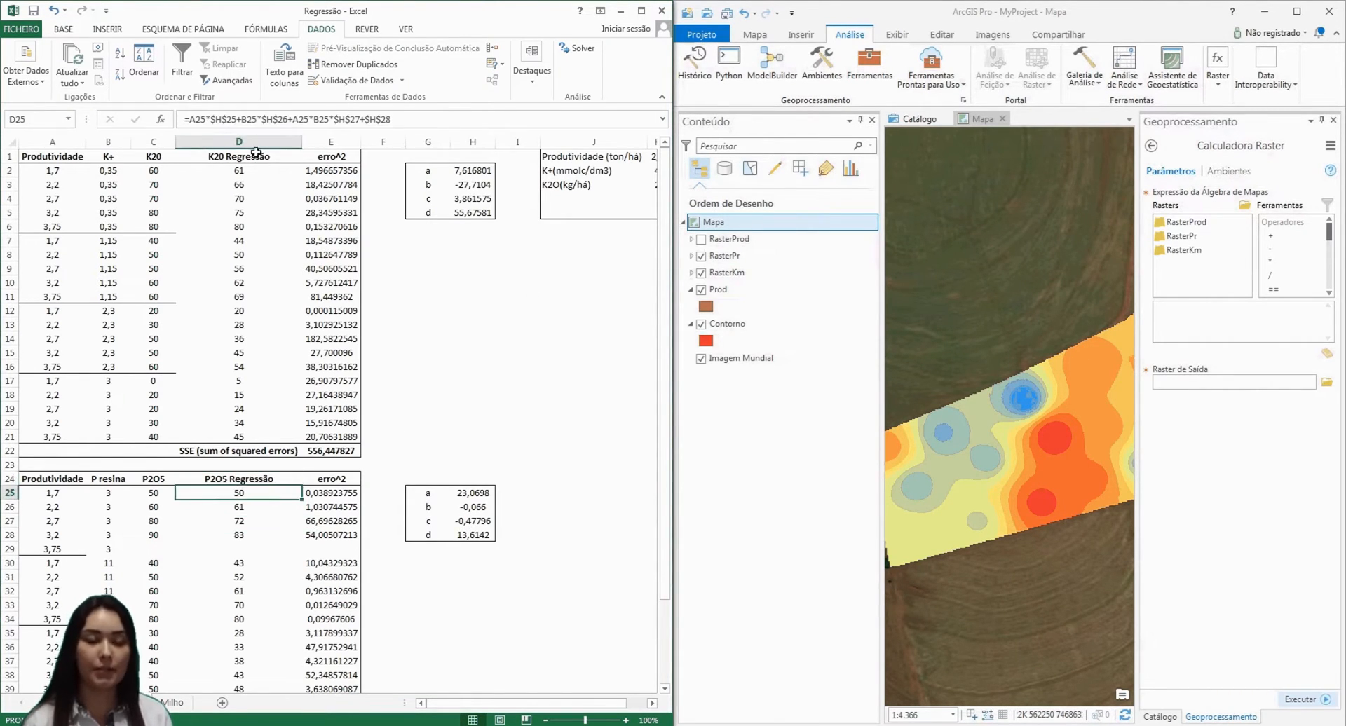
pyautogui.click(251, 120)
pyautogui.click(1218, 334)
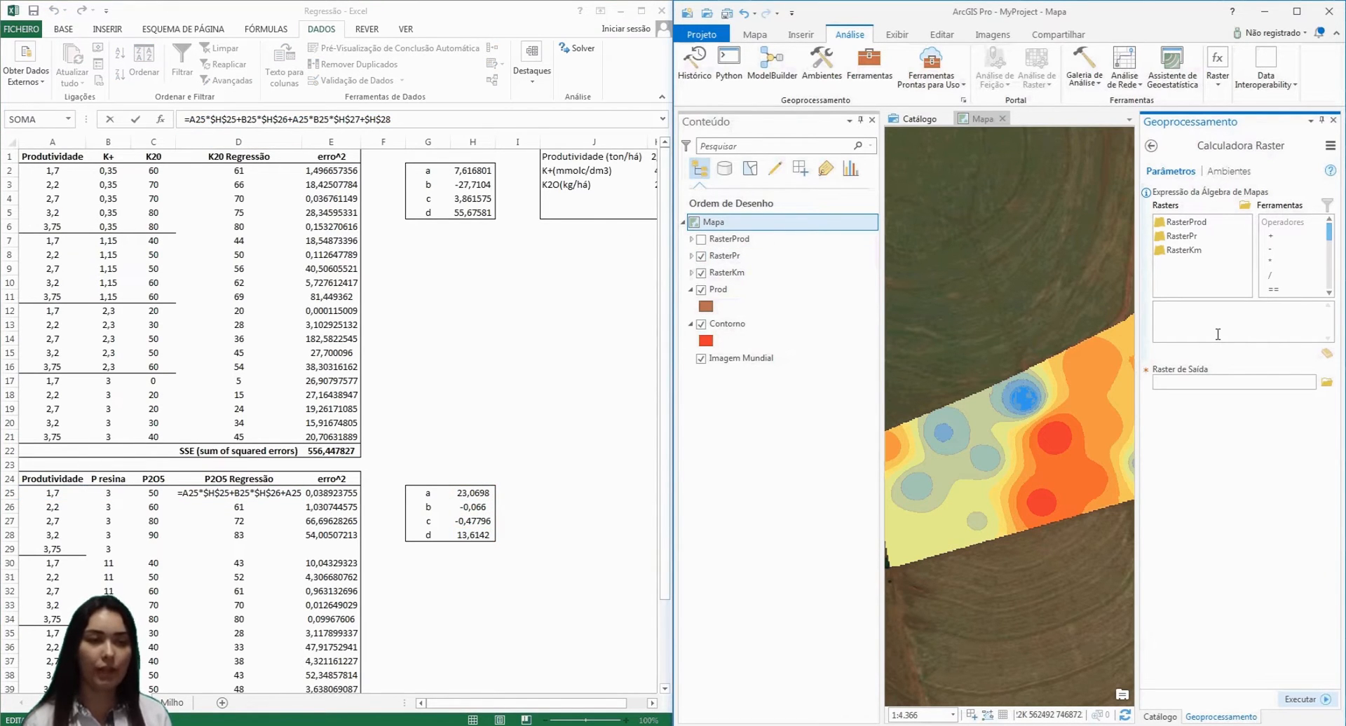
pyautogui.hotkey('ctrl', 'v')
# - Save the output raster as RasterP20 in MyProject.gdb, maximize ArcGIS Pro, and run the raster calculation
pyautogui.click(1326, 382)
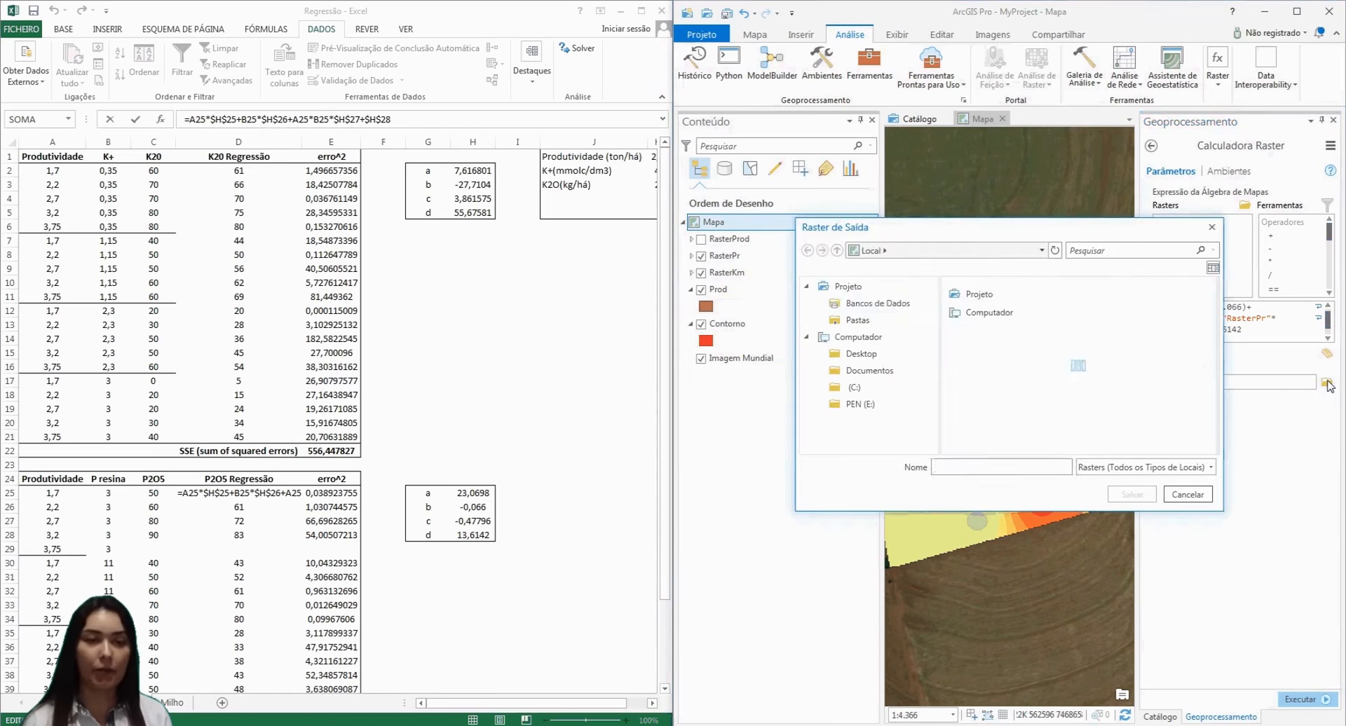
pyautogui.click(878, 303)
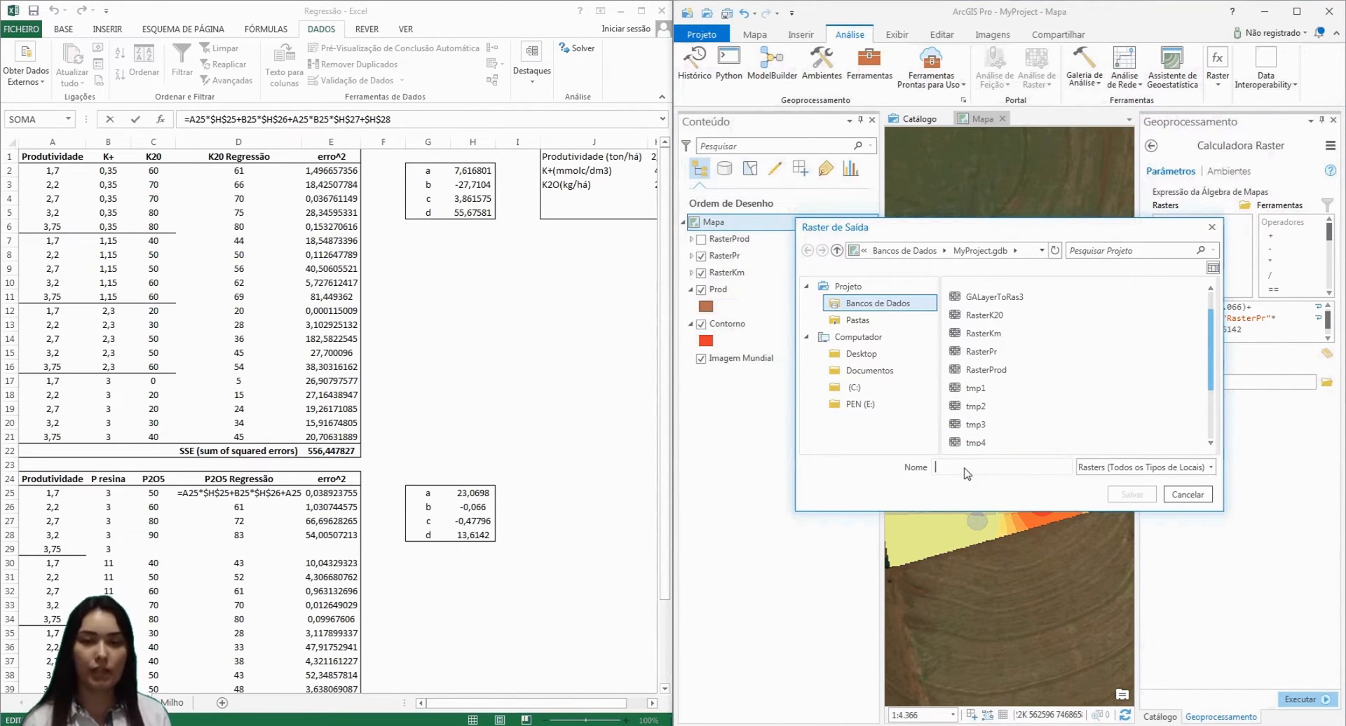
pyautogui.write('Raster')
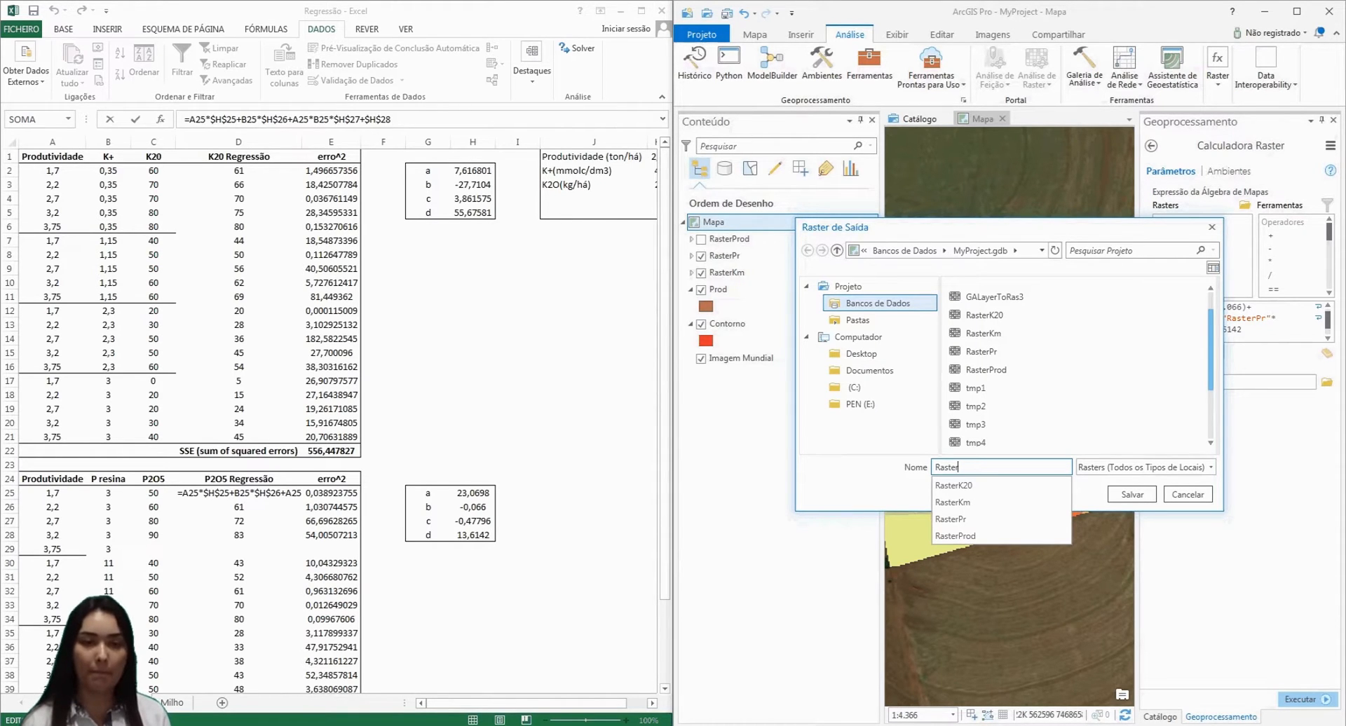
pyautogui.write('P20')
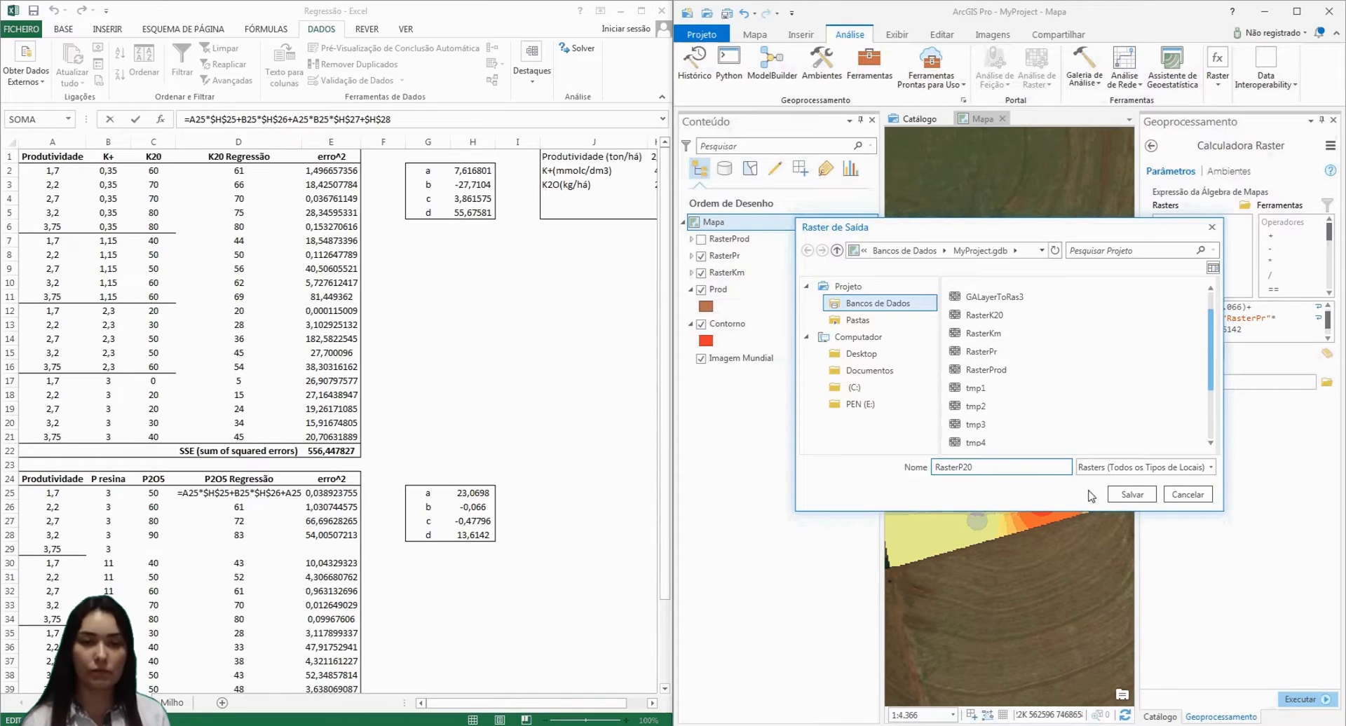
pyautogui.click(1122, 495)
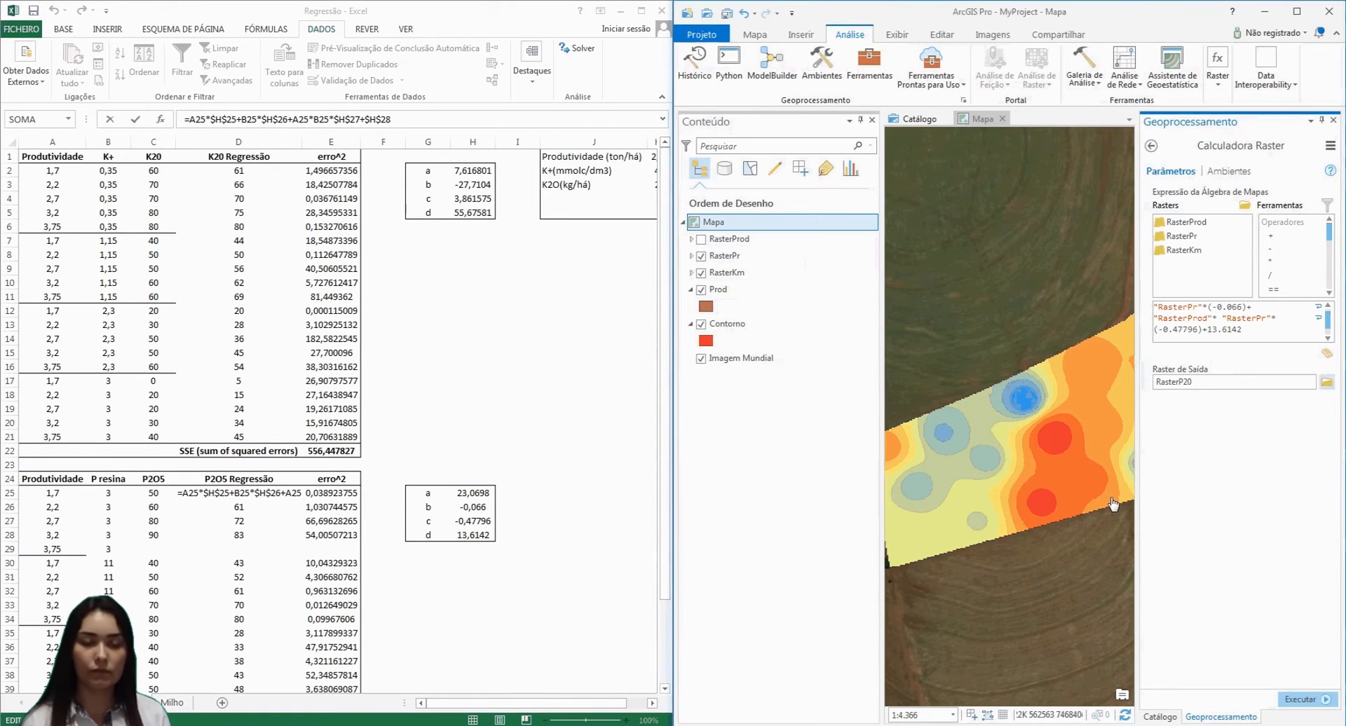
pyautogui.click(1297, 11)
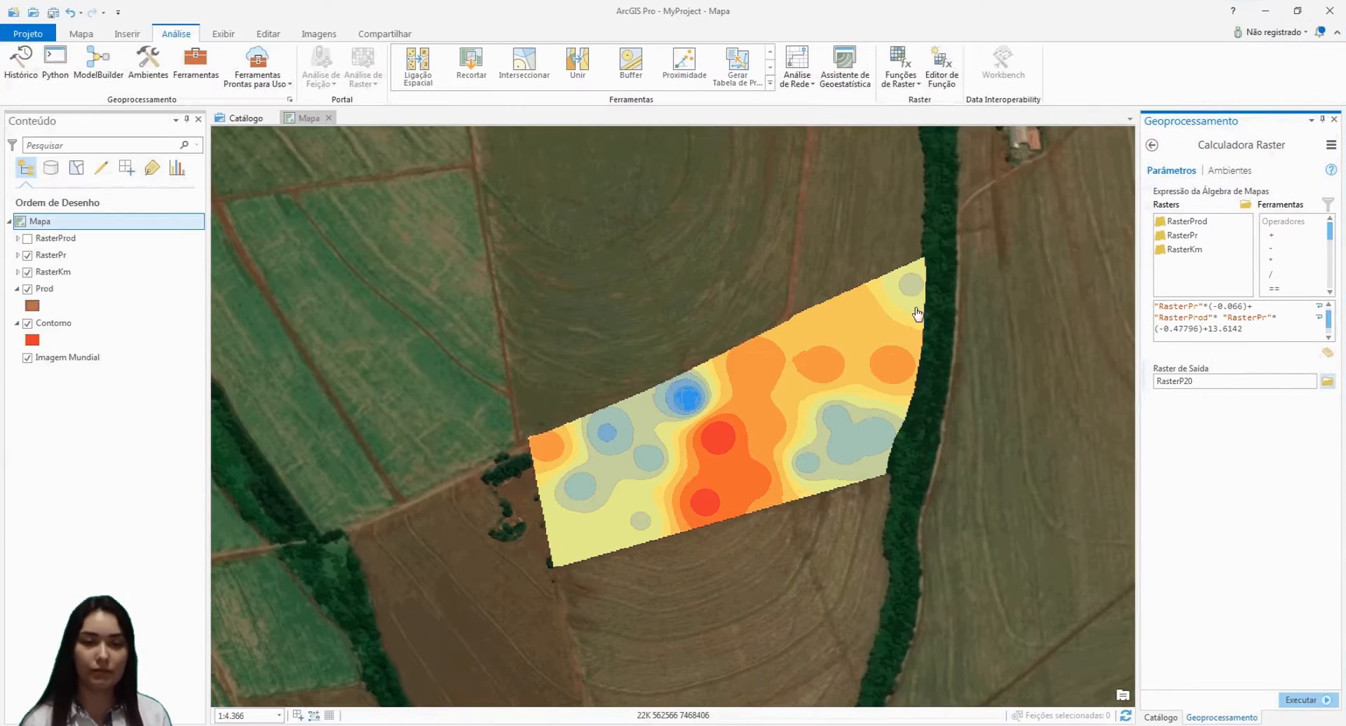
pyautogui.click(1303, 700)
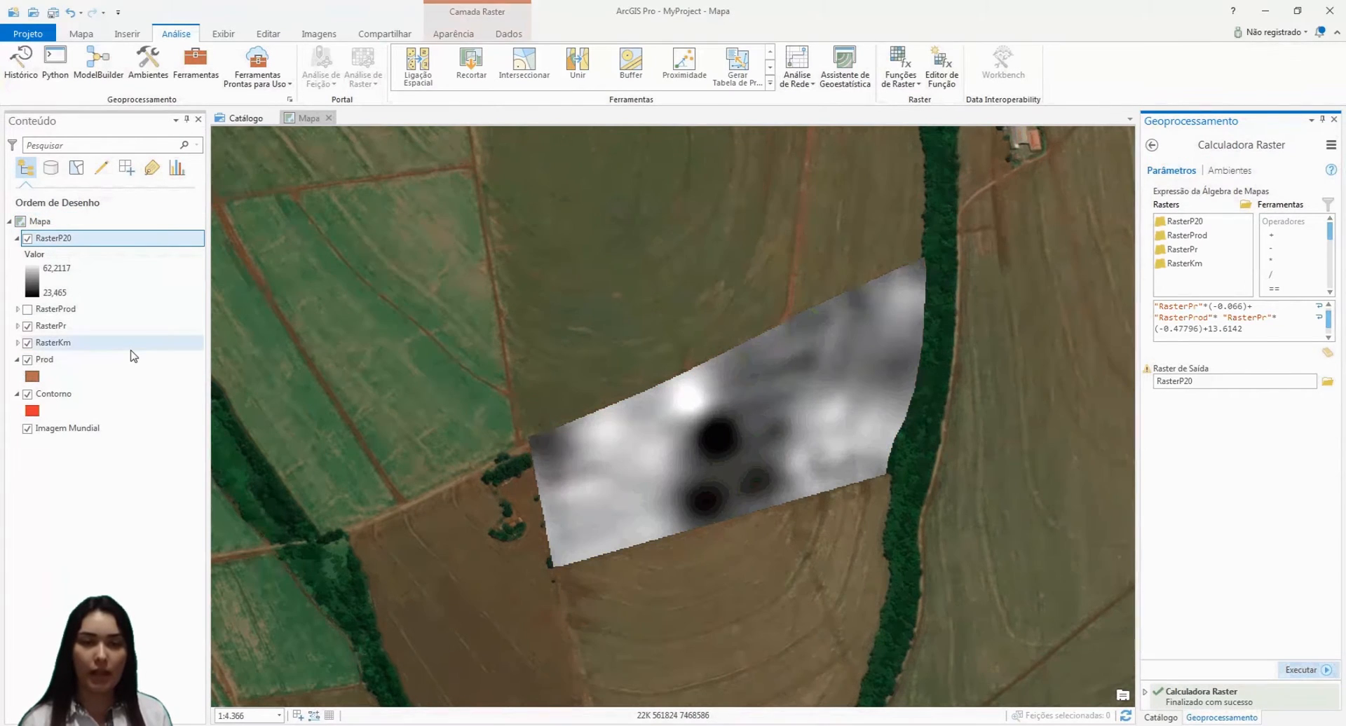
pyautogui.click(59, 293)
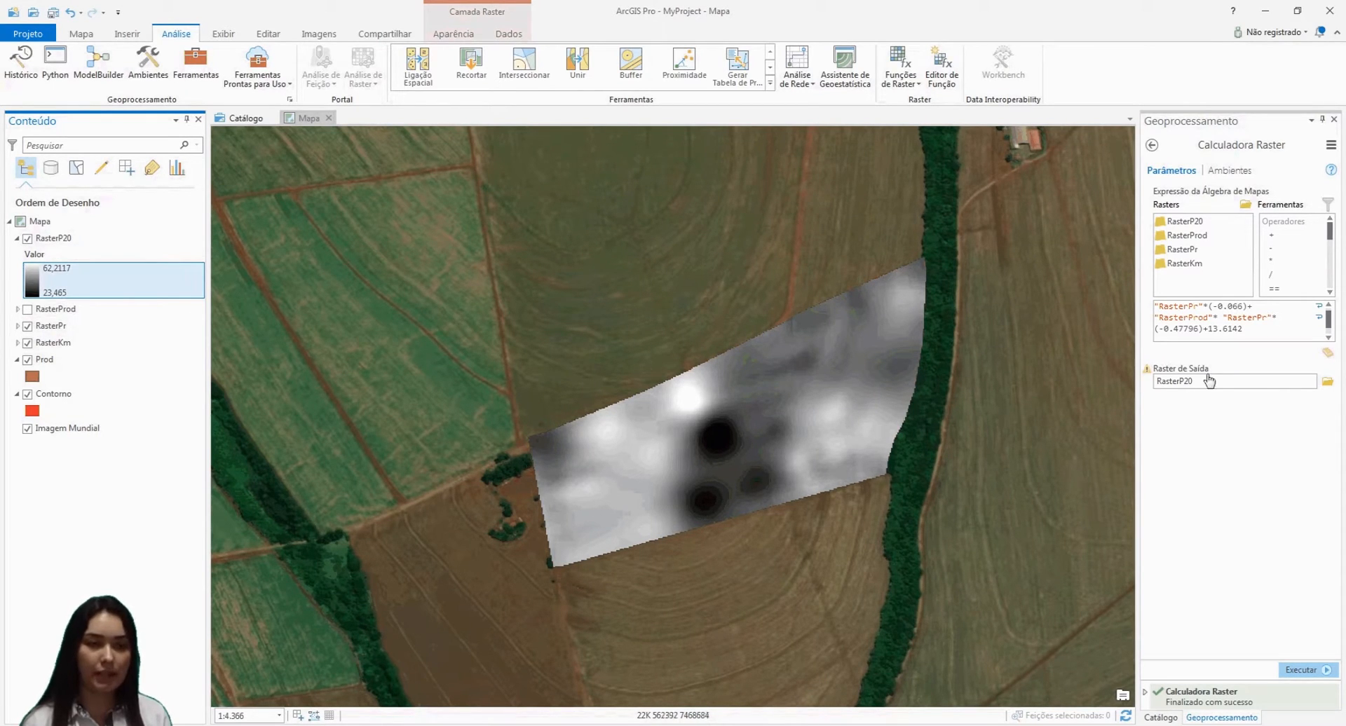
# - Replace both RasterPr references in the map algebra expression with RasterKm
pyautogui.scroll(1, 1293, 326)
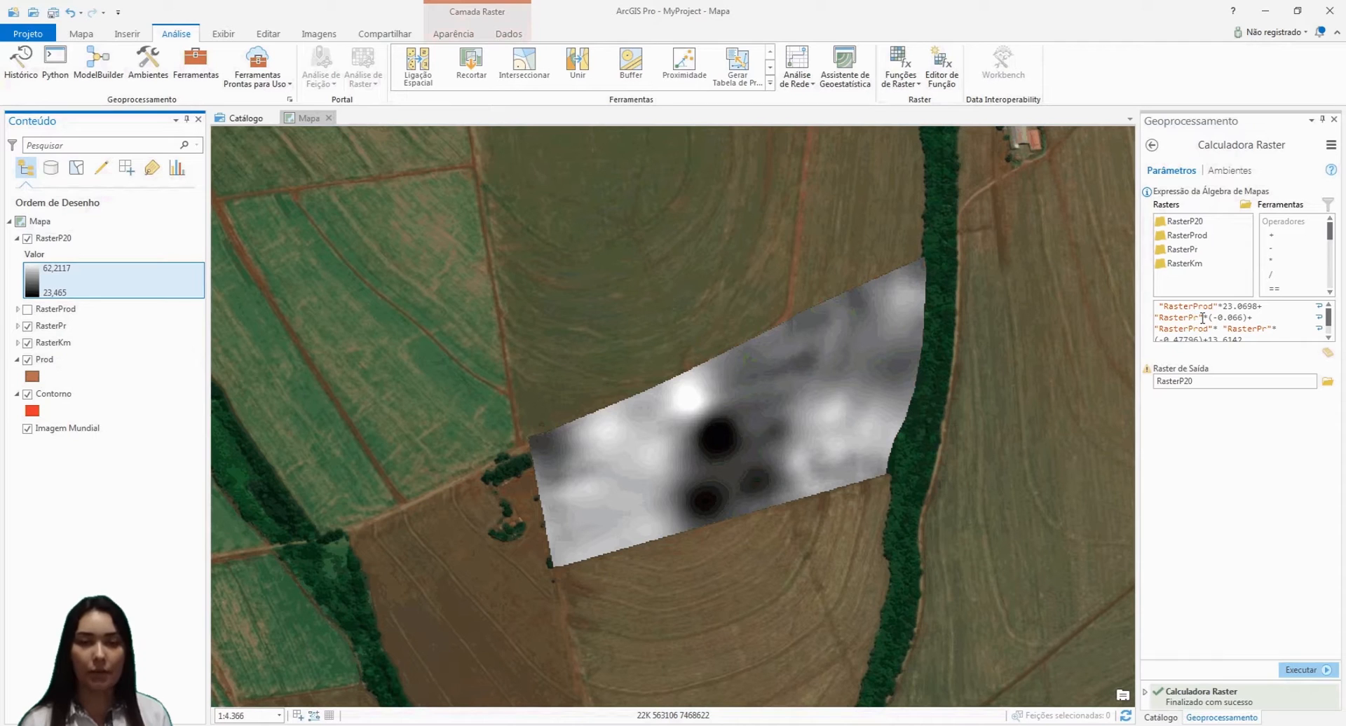
pyautogui.moveTo(1203, 318); pyautogui.dragTo(1155, 318)
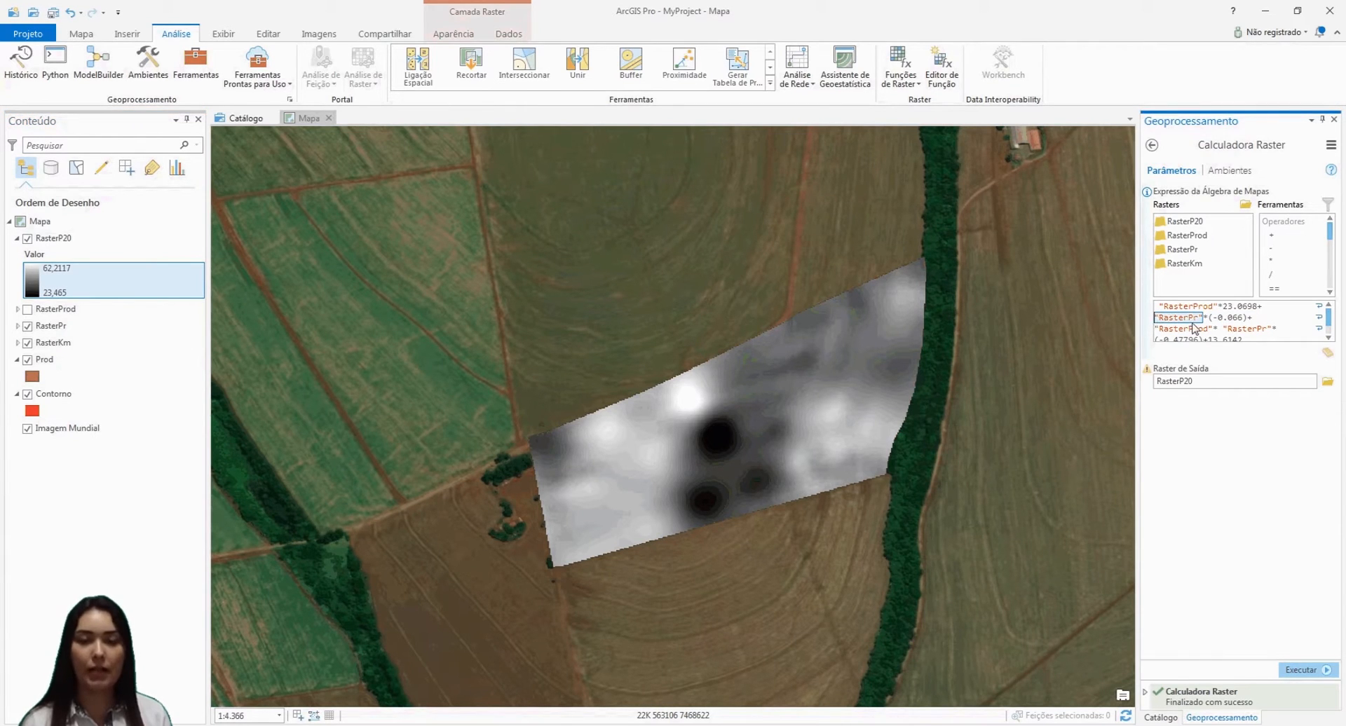
pyautogui.press('BackSpace')
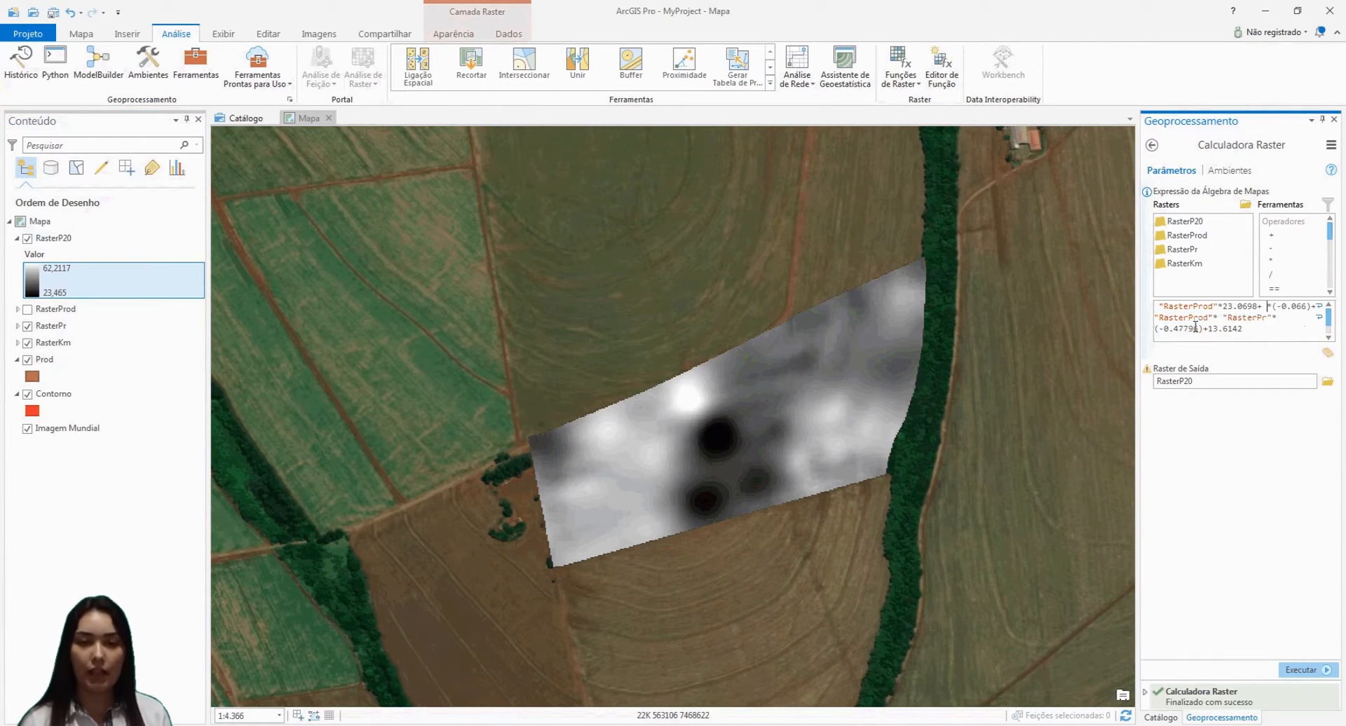
pyautogui.click(1192, 265)
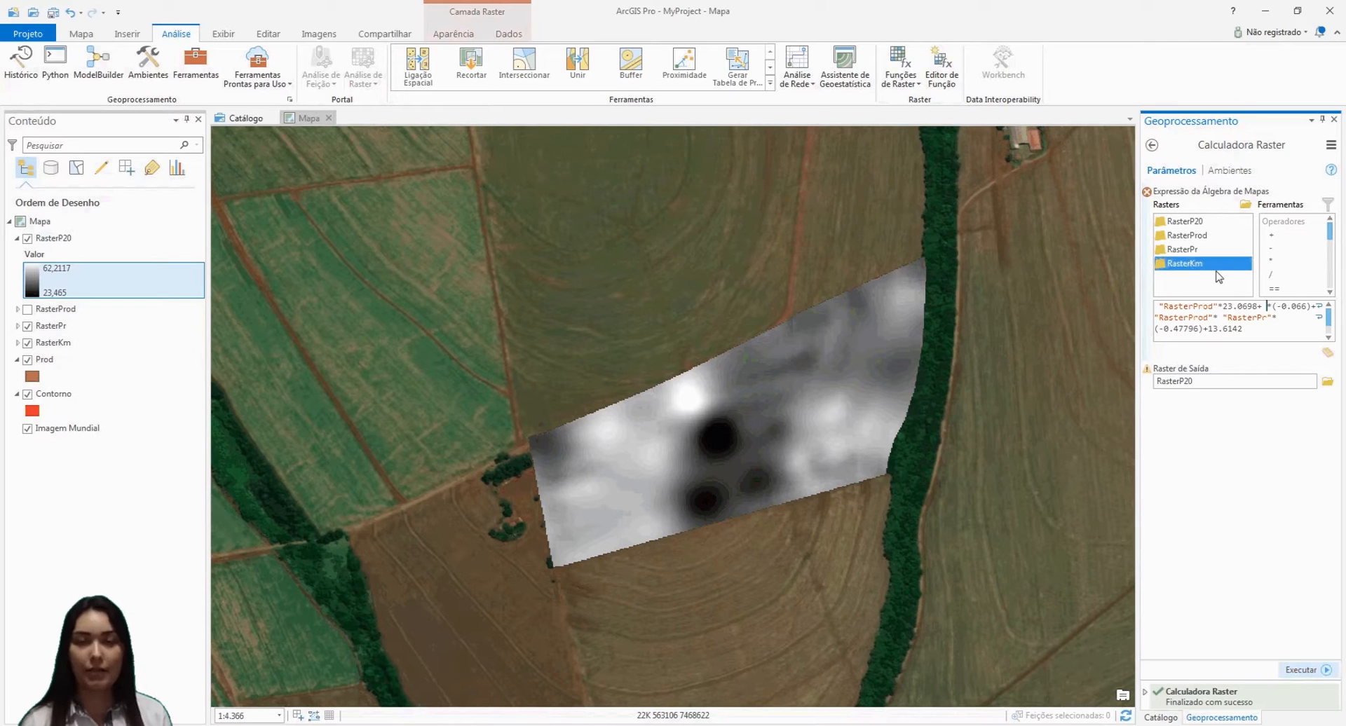
pyautogui.doubleClick(1198, 264)
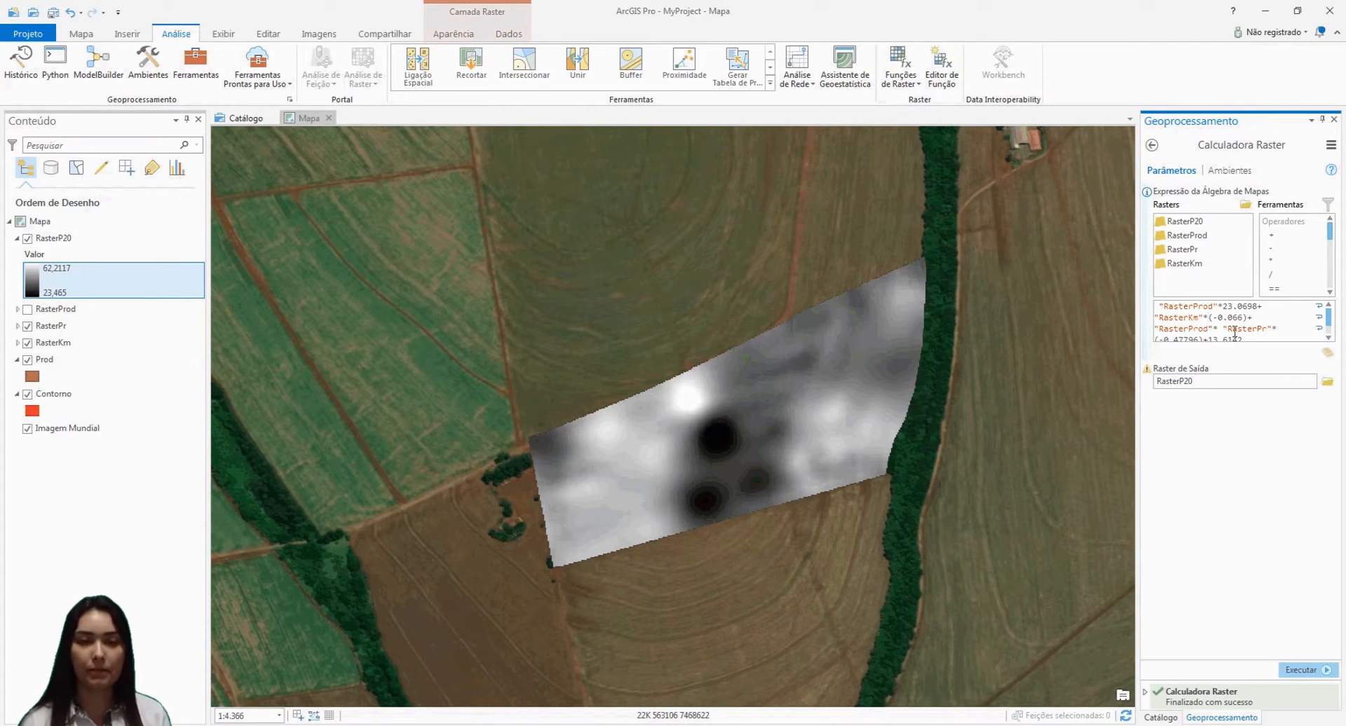
pyautogui.moveTo(1225, 330); pyautogui.dragTo(1279, 330)
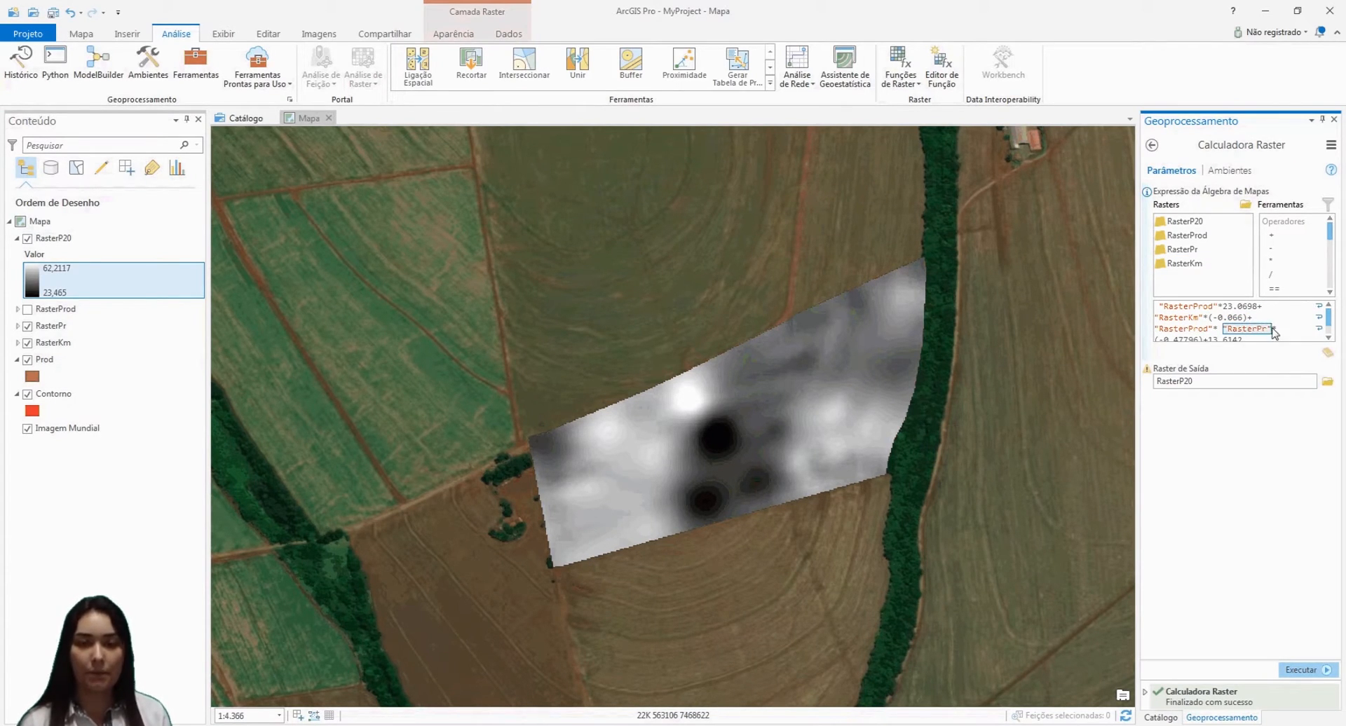
pyautogui.press('BackSpace')
pyautogui.click(1190, 264)
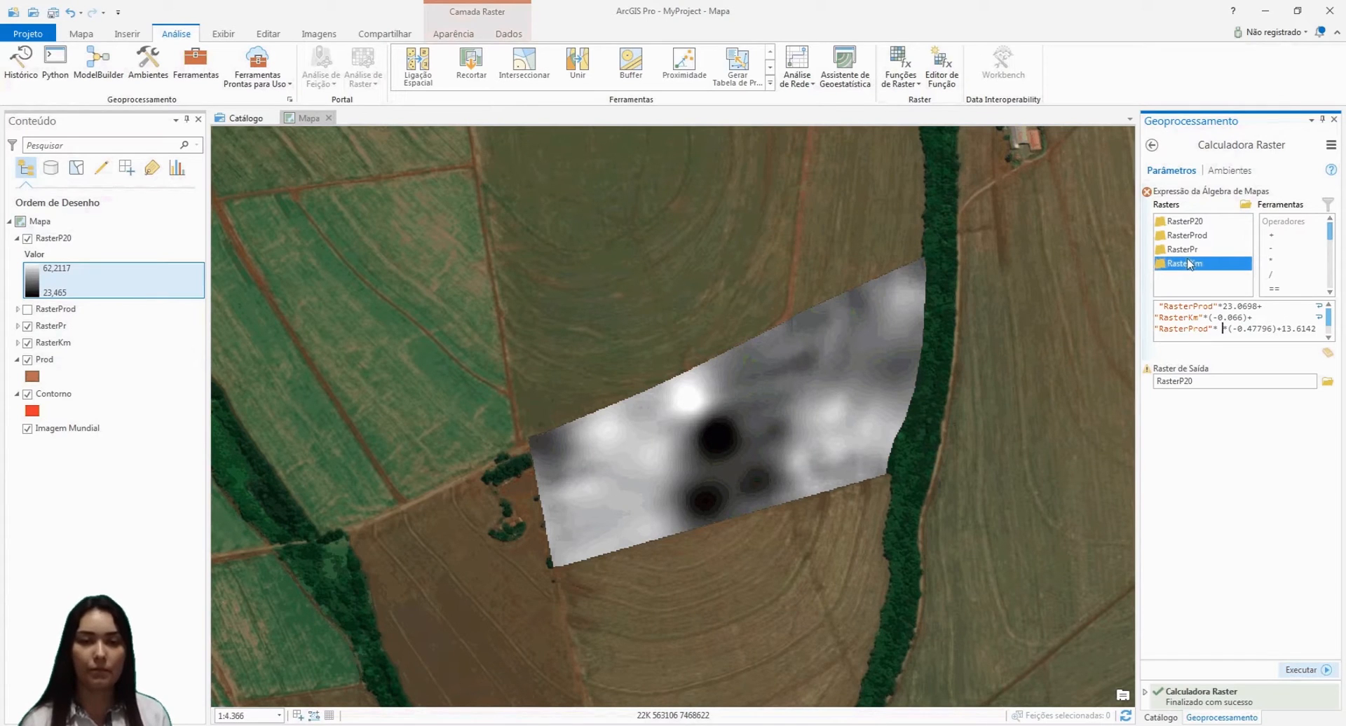
pyautogui.doubleClick(1190, 264)
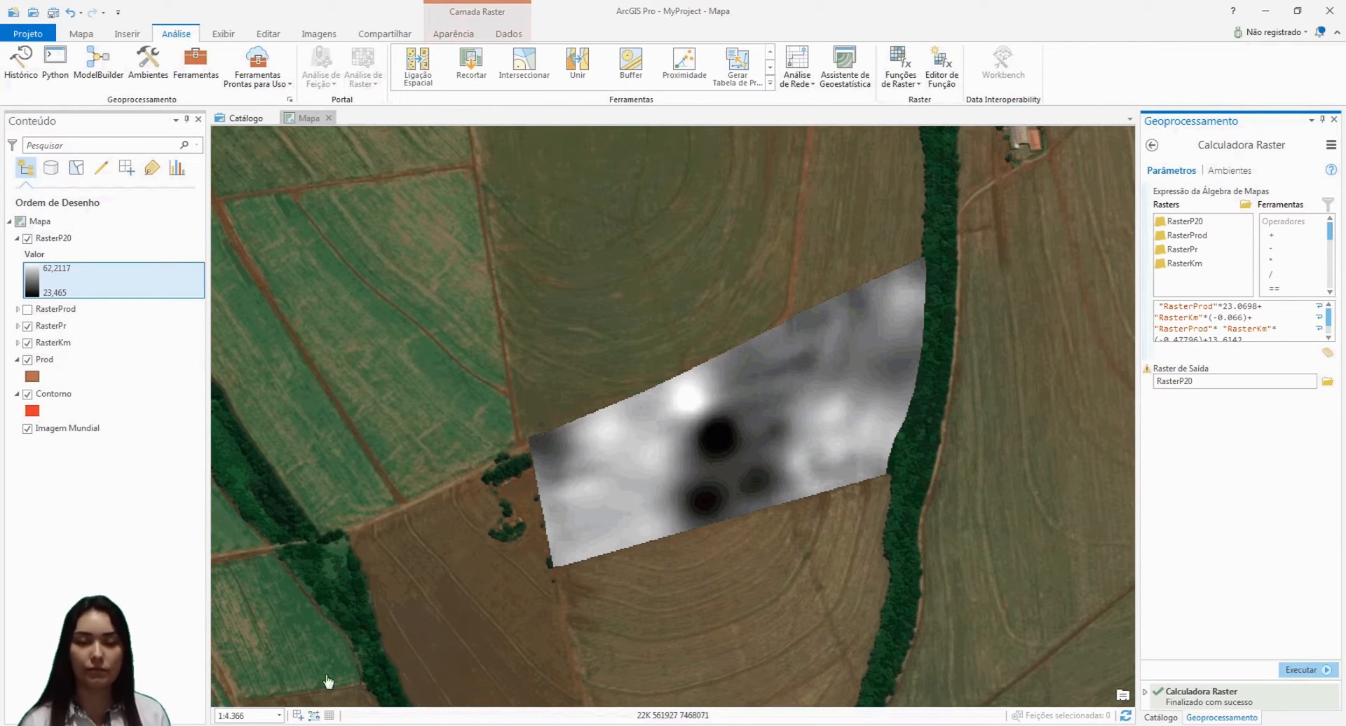
# - Place ArcGIS Pro beside the Regressão workbook and set the RasterProd coefficient in the map algebra expression to 7.616801
pyautogui.moveTo(621, 16); pyautogui.dragTo(1345, 169)
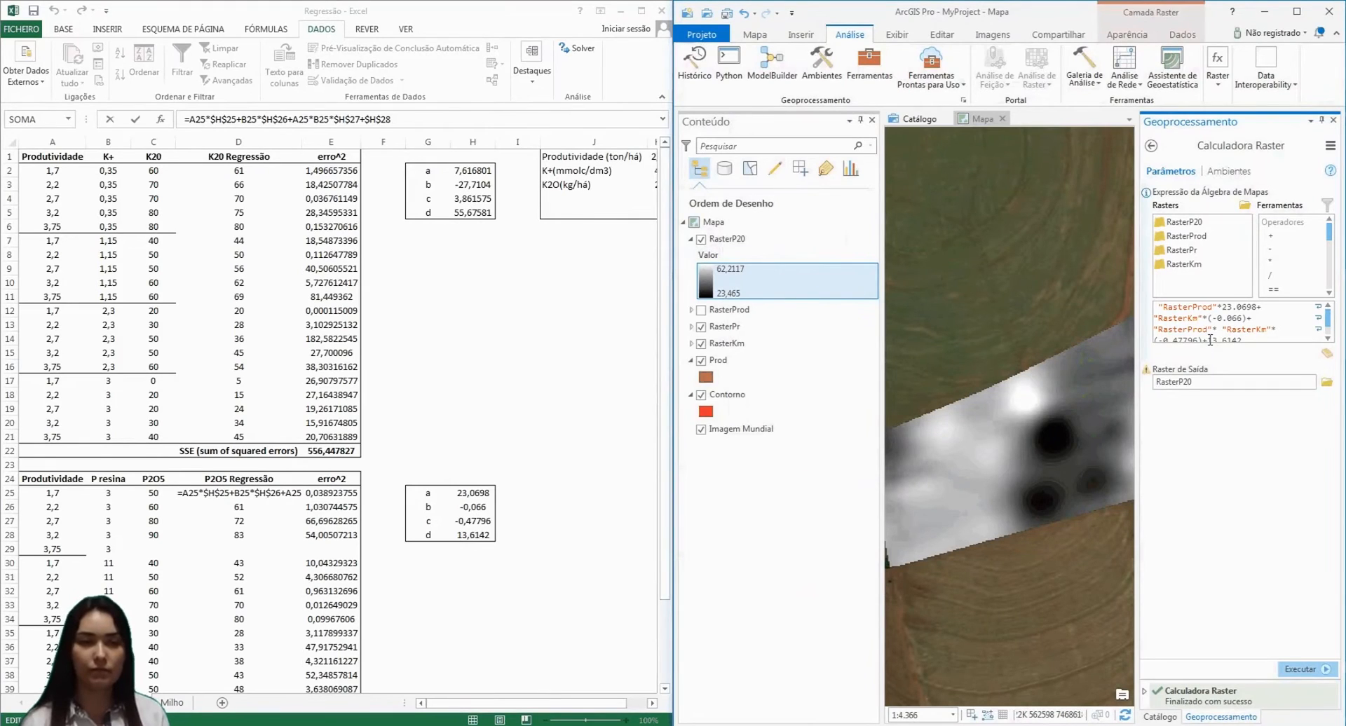
pyautogui.moveTo(1226, 307); pyautogui.dragTo(1258, 308)
pyautogui.press('BackSpace')
pyautogui.press('BackSpace')
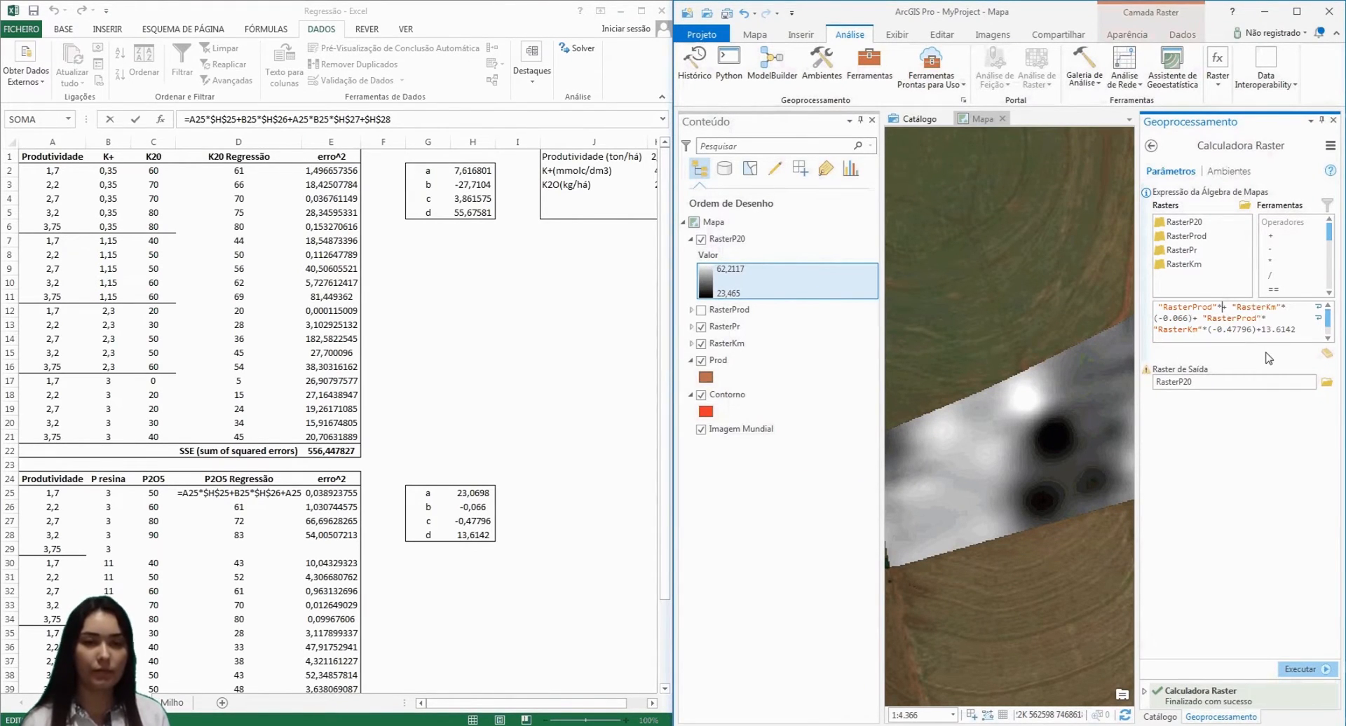
pyautogui.write('7.')
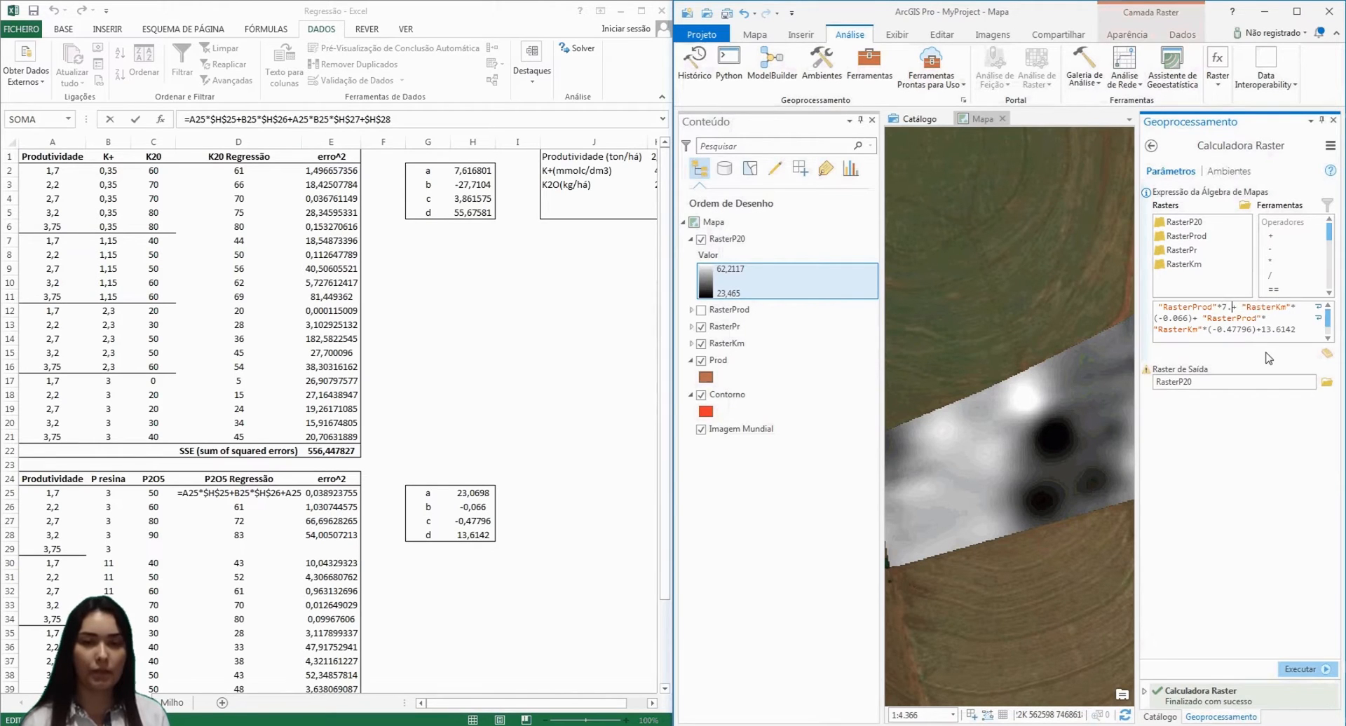
pyautogui.write('6168')
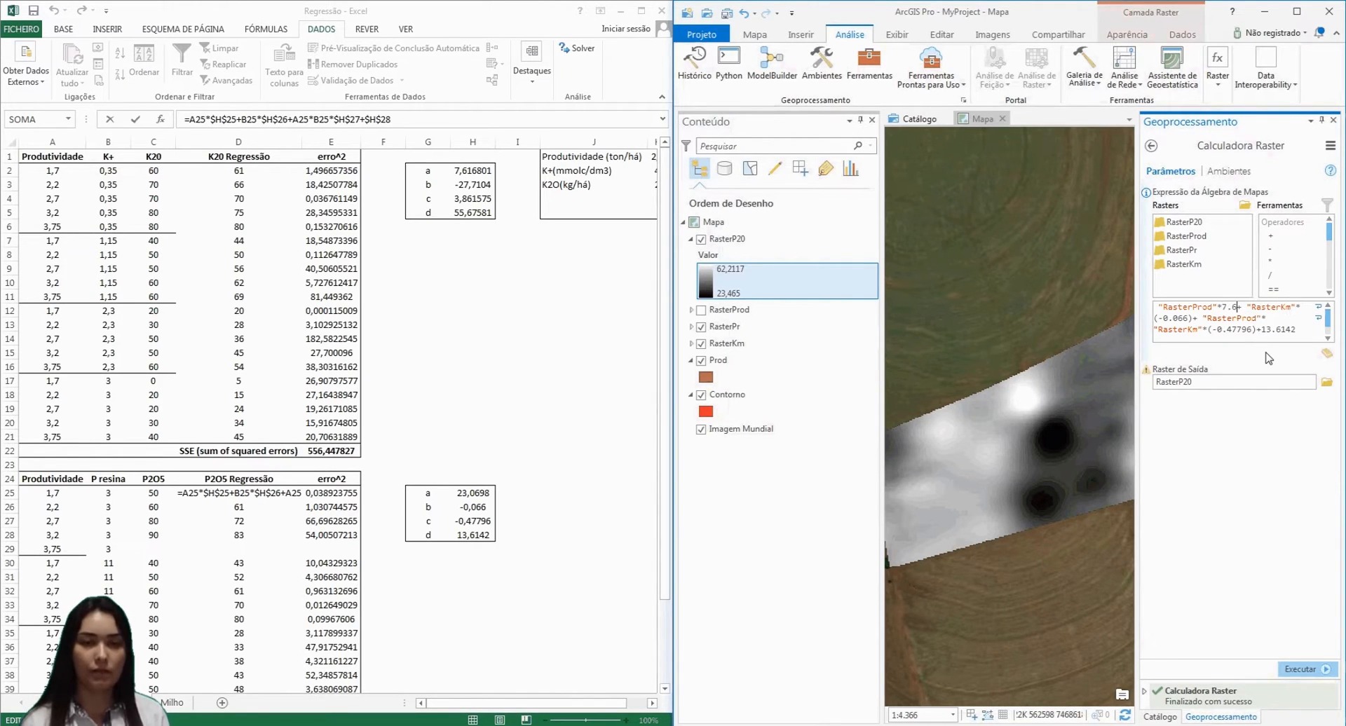
pyautogui.write('01')
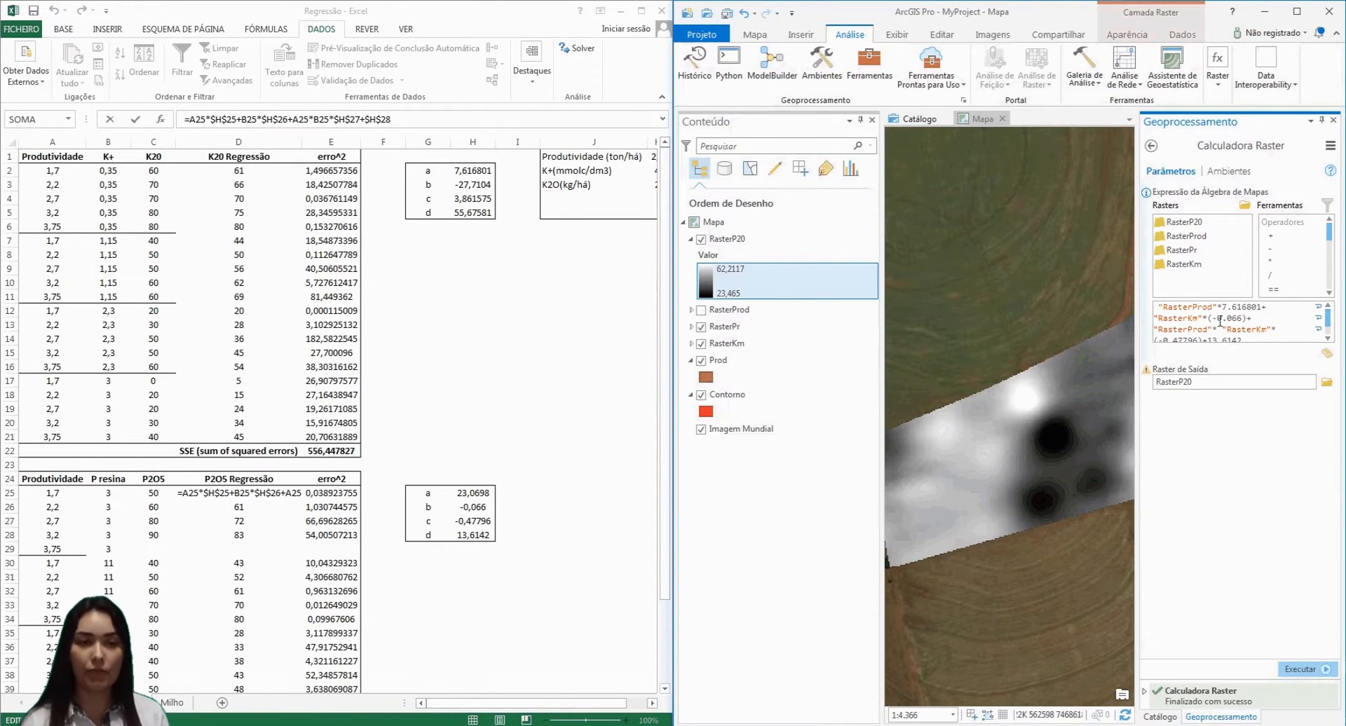
# - Set the coefficient multiplying RasterKm alone in the map algebra expression to -27.7104
pyautogui.moveTo(1219, 317); pyautogui.dragTo(1243, 322)
pyautogui.write('27')
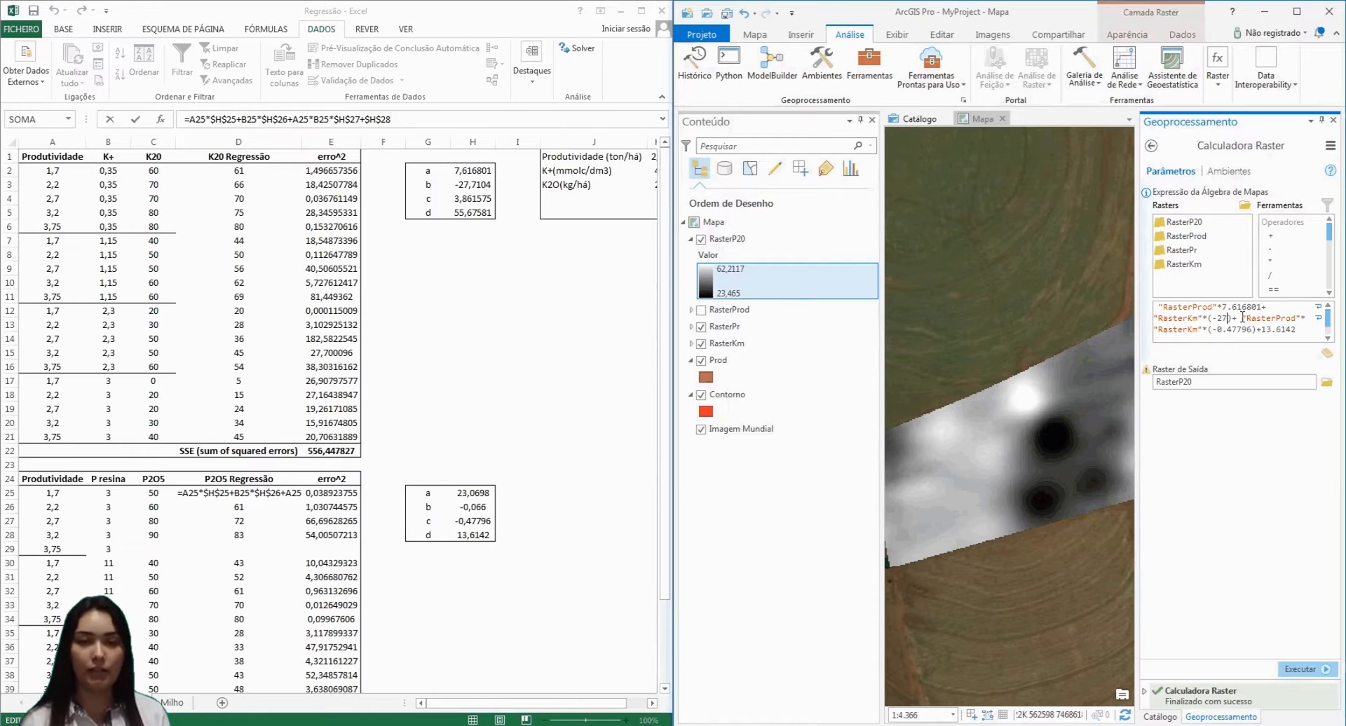
pyautogui.write('.')
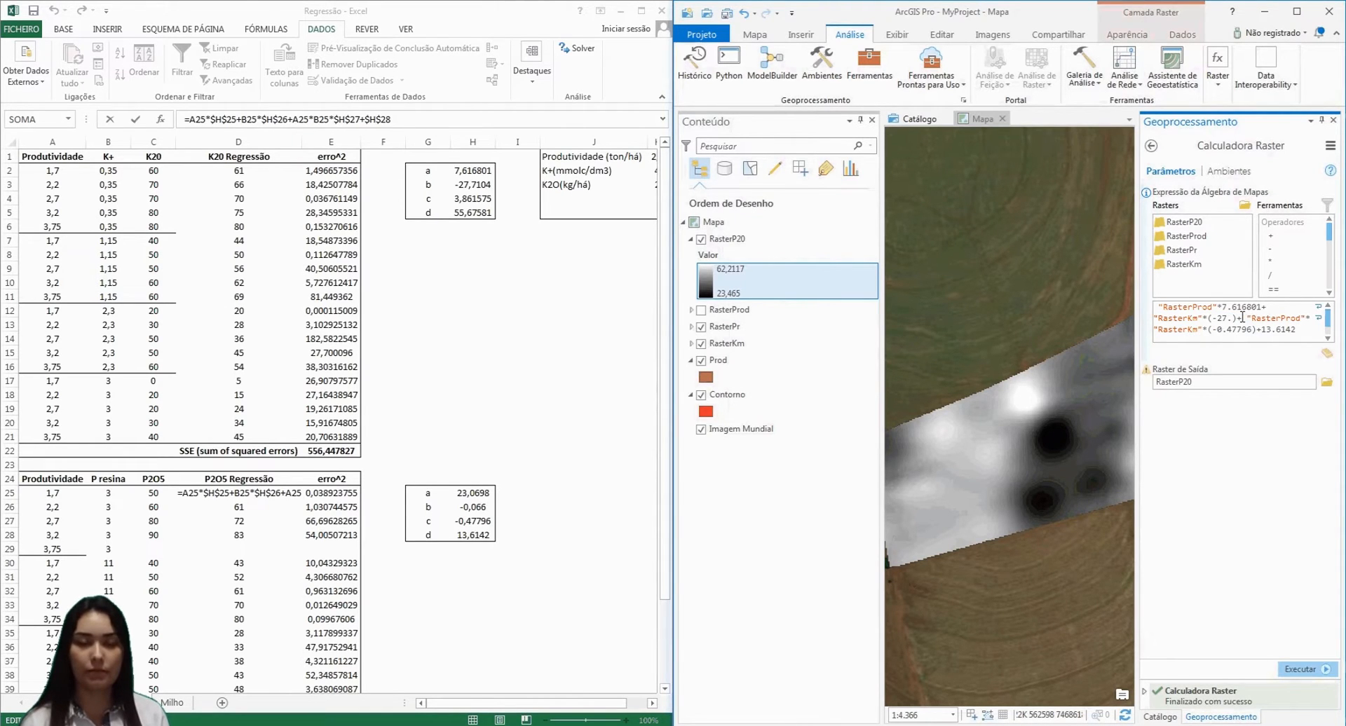
pyautogui.write('71')
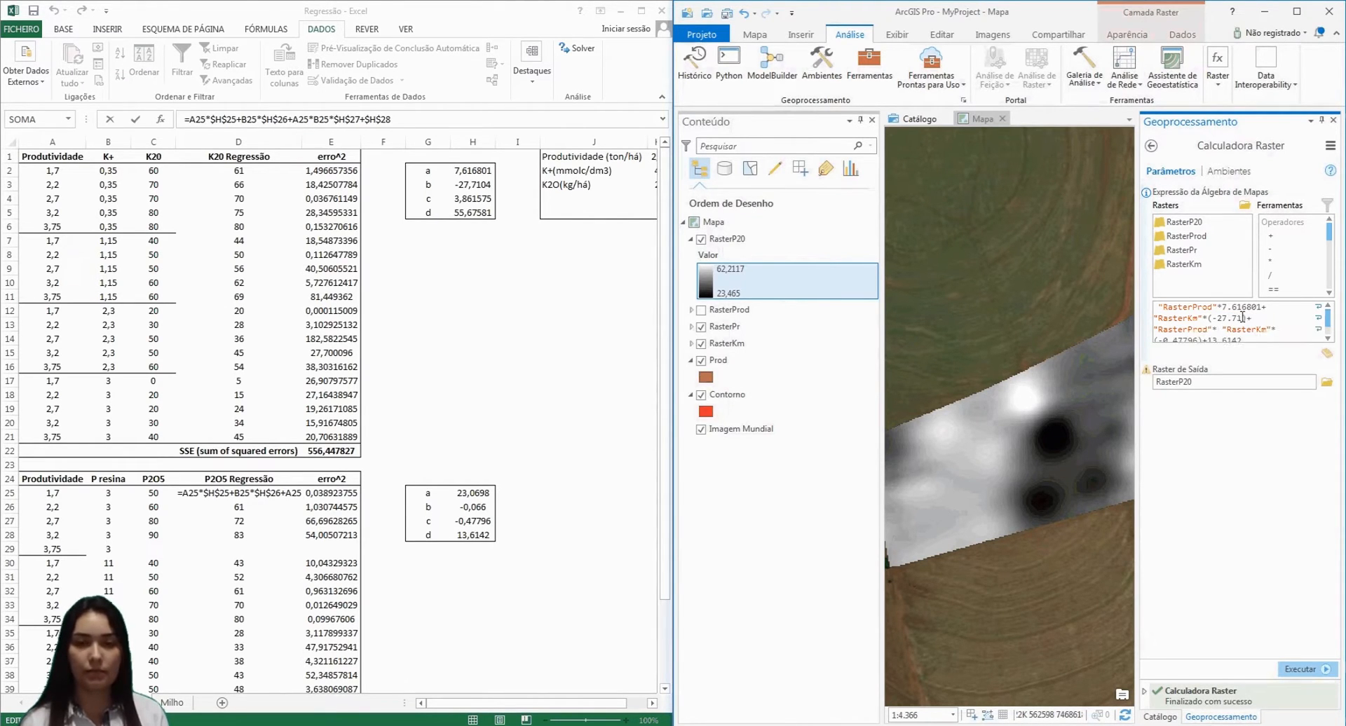
pyautogui.write('04')
# - Set the RasterProd-RasterKm interaction coefficient to 3.861575 and the constant term to 55.67581
pyautogui.scroll(-1, 1265, 322)
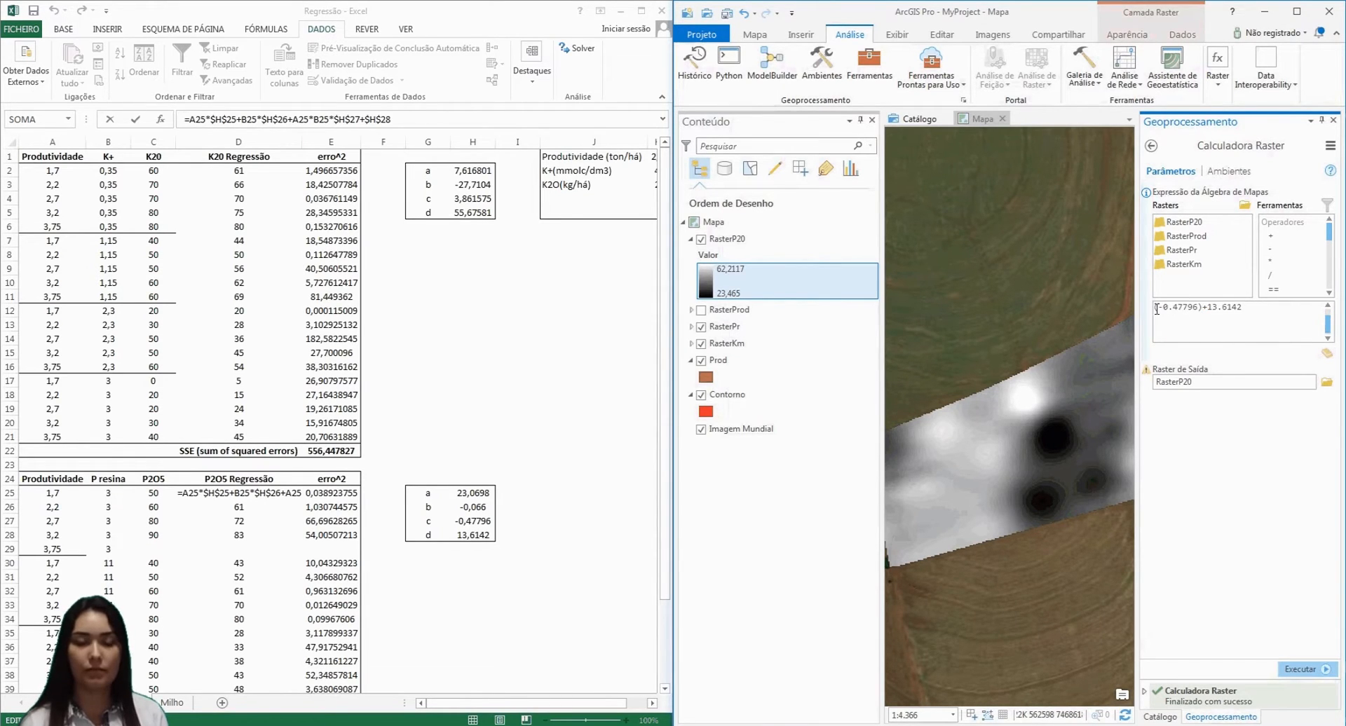
pyautogui.moveTo(1156, 309); pyautogui.dragTo(1200, 311)
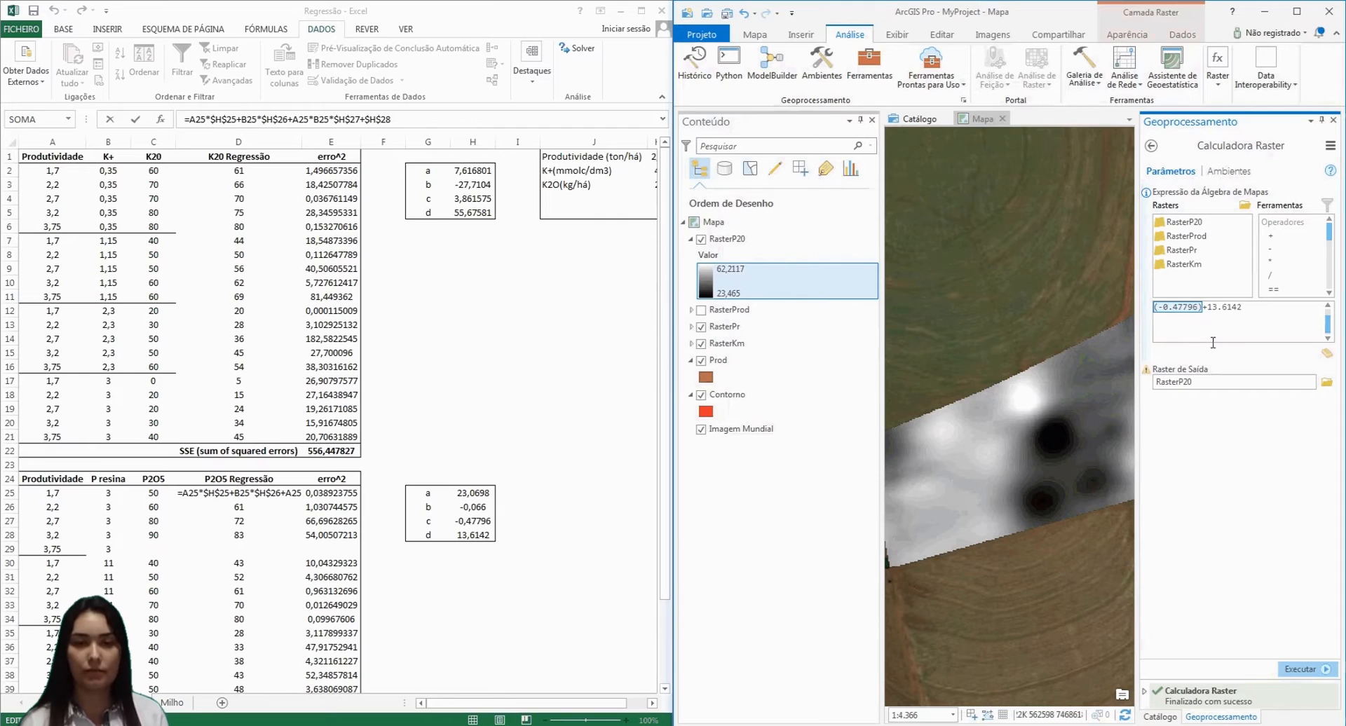
pyautogui.press('BackSpace')
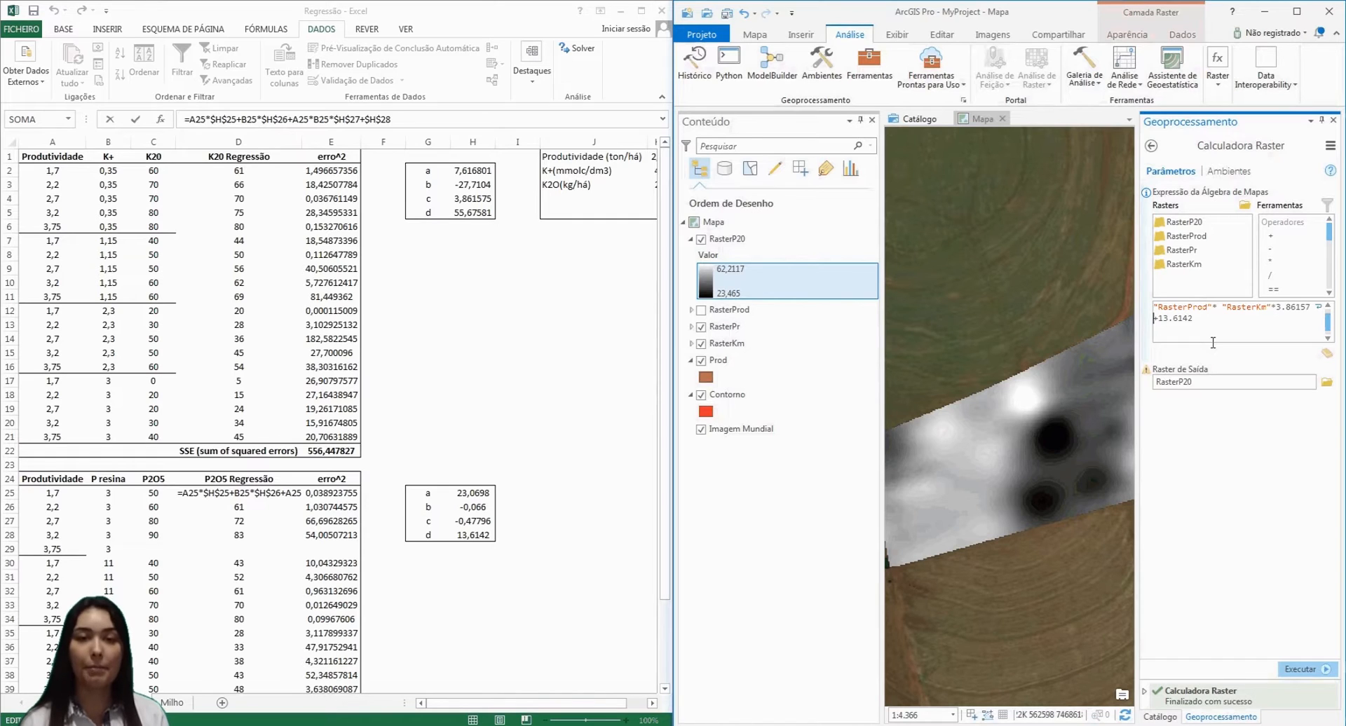
pyautogui.moveTo(1162, 320); pyautogui.dragTo(1202, 328)
pyautogui.press('BackSpace')
pyautogui.press('BackSpace')
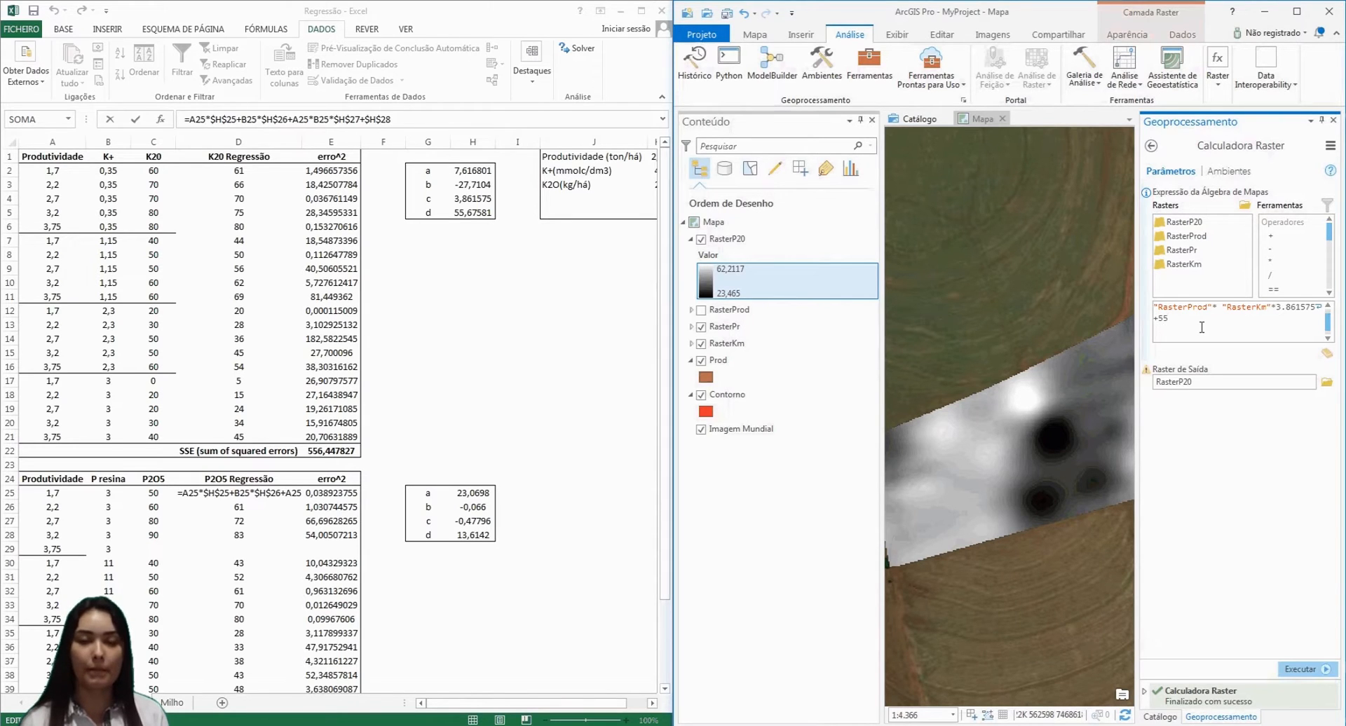
pyautogui.write('55.67581')
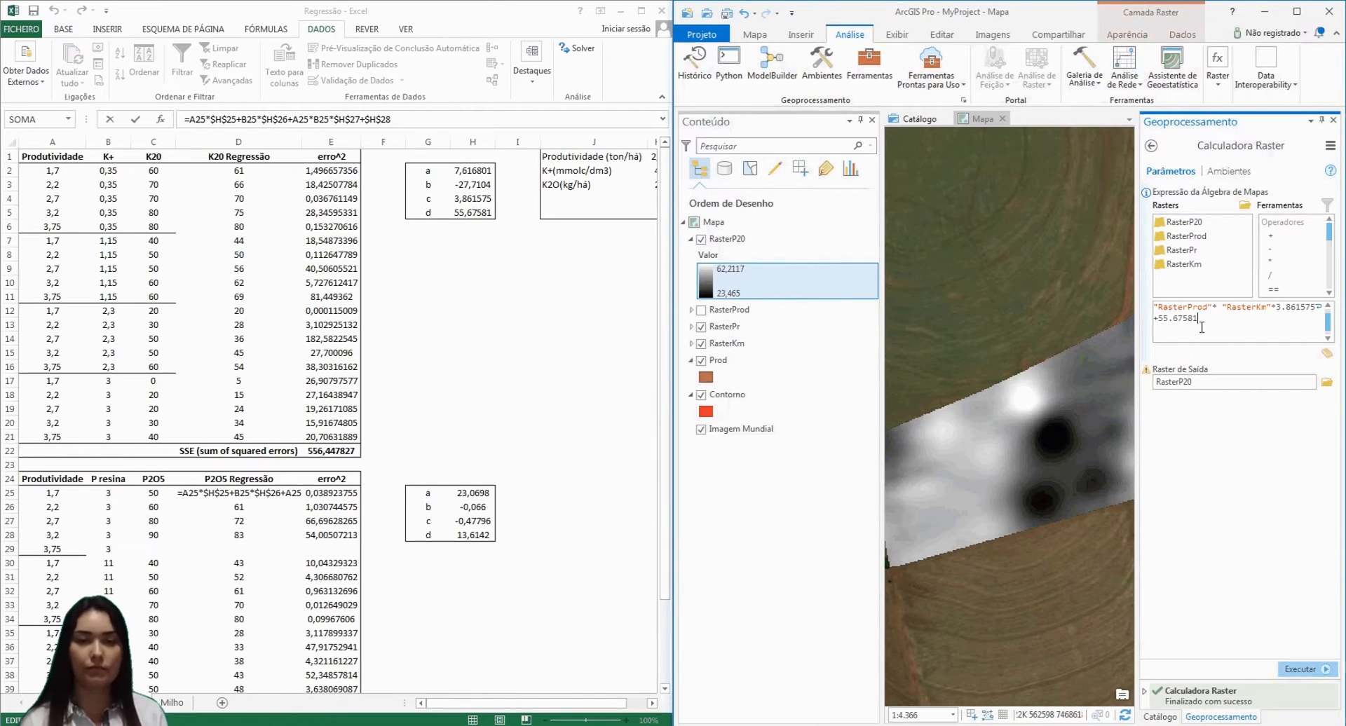
# - Rename the output raster in MyProject.gdb as RasterK20 and run the raster calculation
pyautogui.moveTo(1219, 386); pyautogui.dragTo(1199, 388)
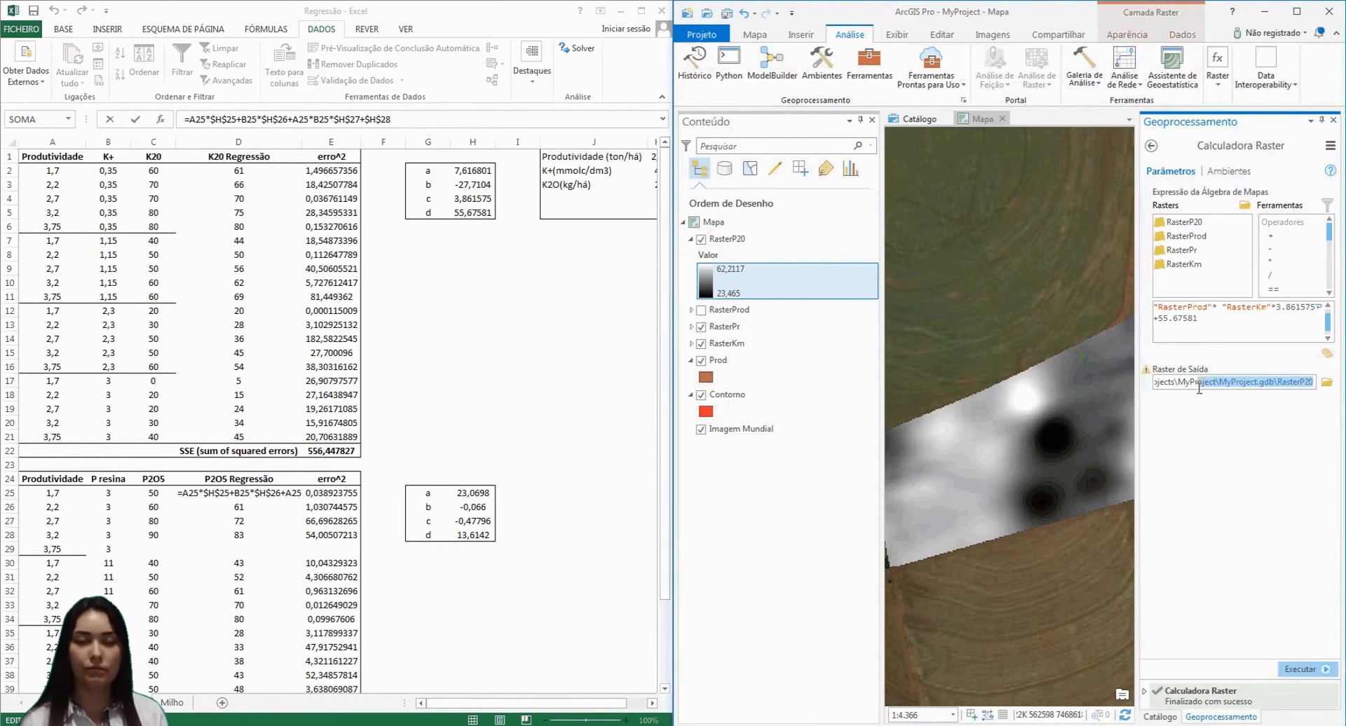
pyautogui.moveTo(1312, 382); pyautogui.dragTo(1299, 382)
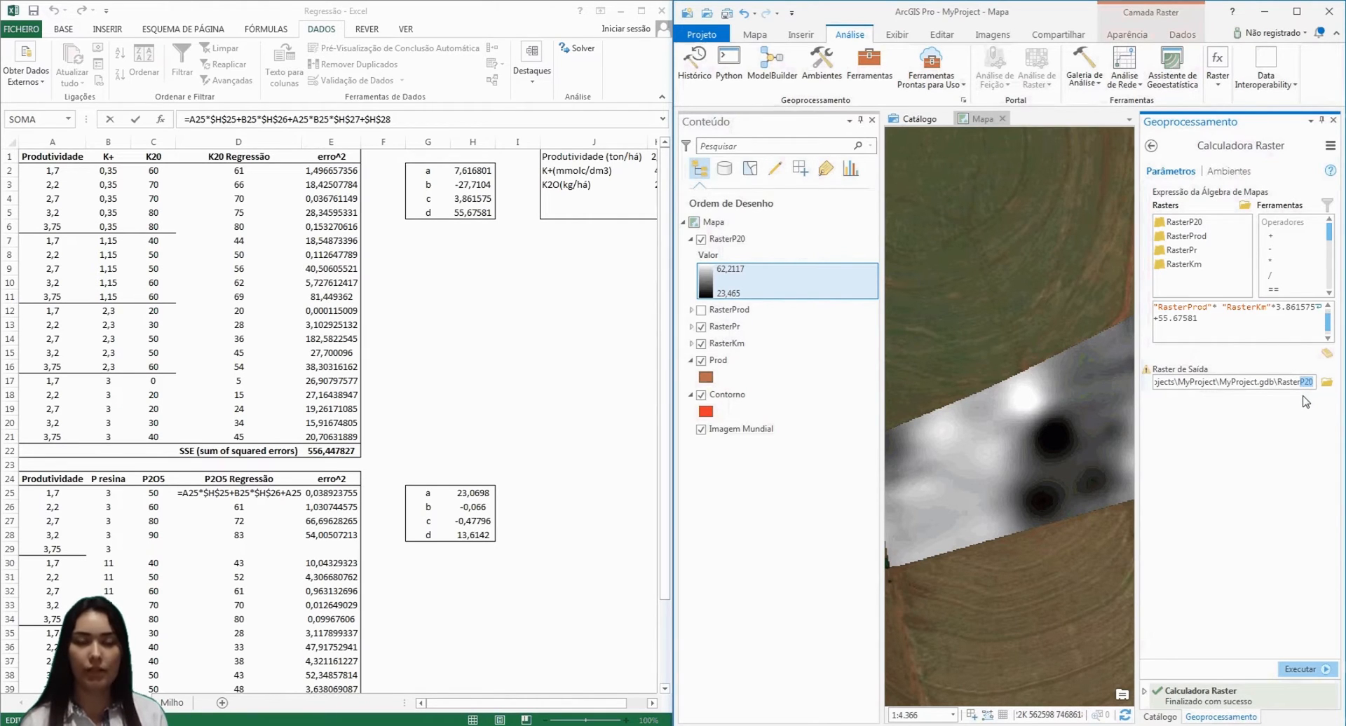
pyautogui.write('K20')
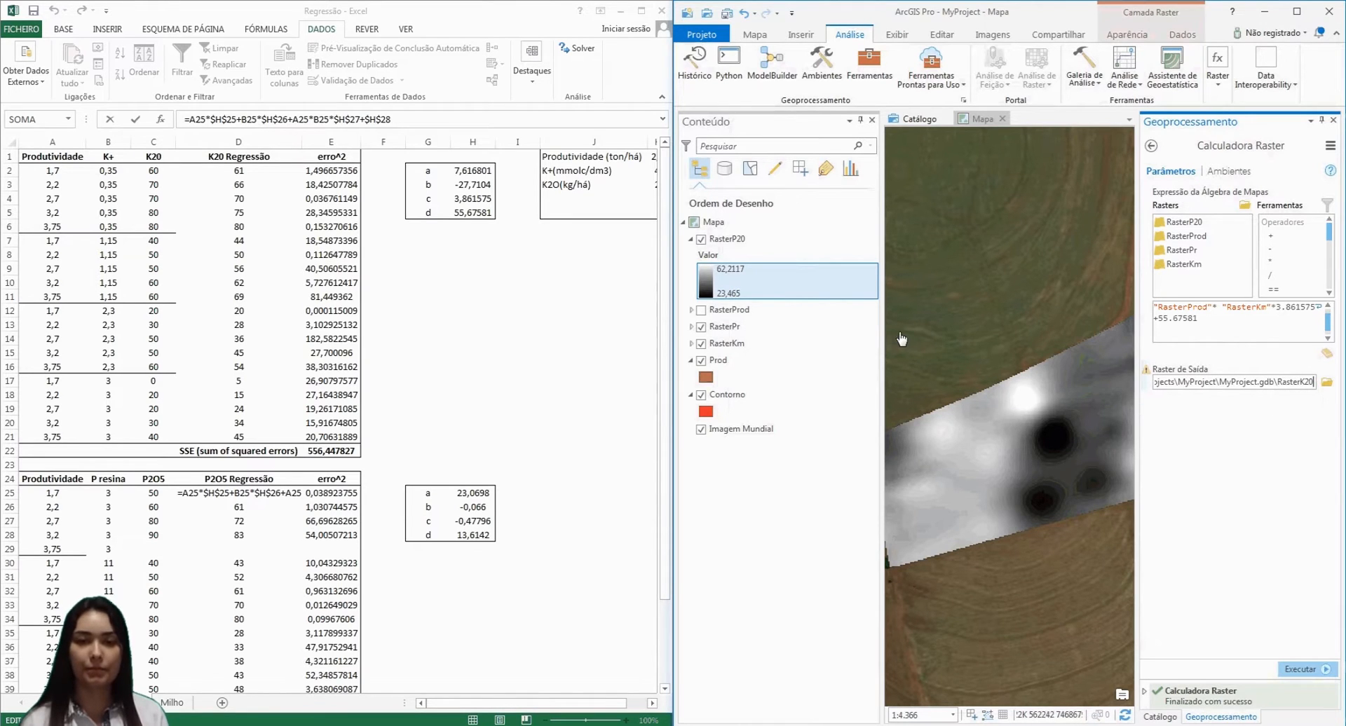
pyautogui.click(1295, 668)
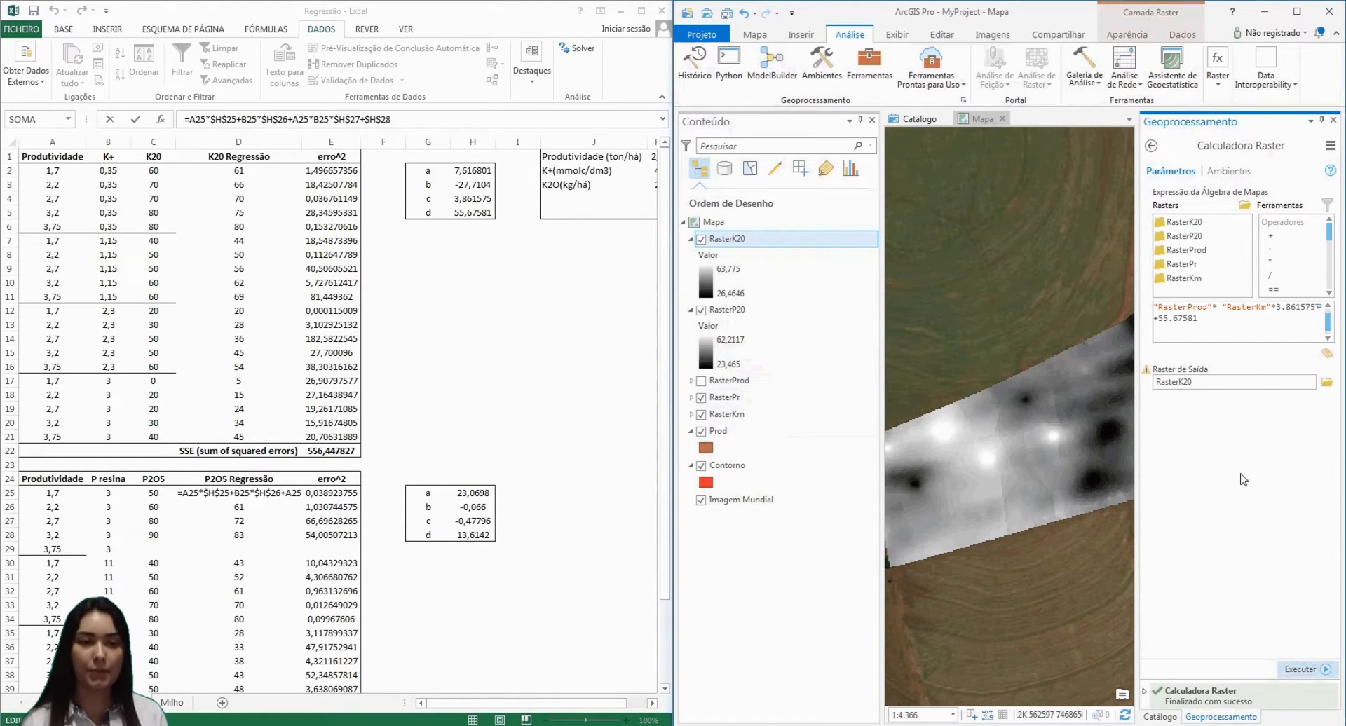
# - Close the raster calculator, hide the RasterKm and RasterPr layers, and maximize ArcGIS Pro
pyautogui.click(1333, 121)
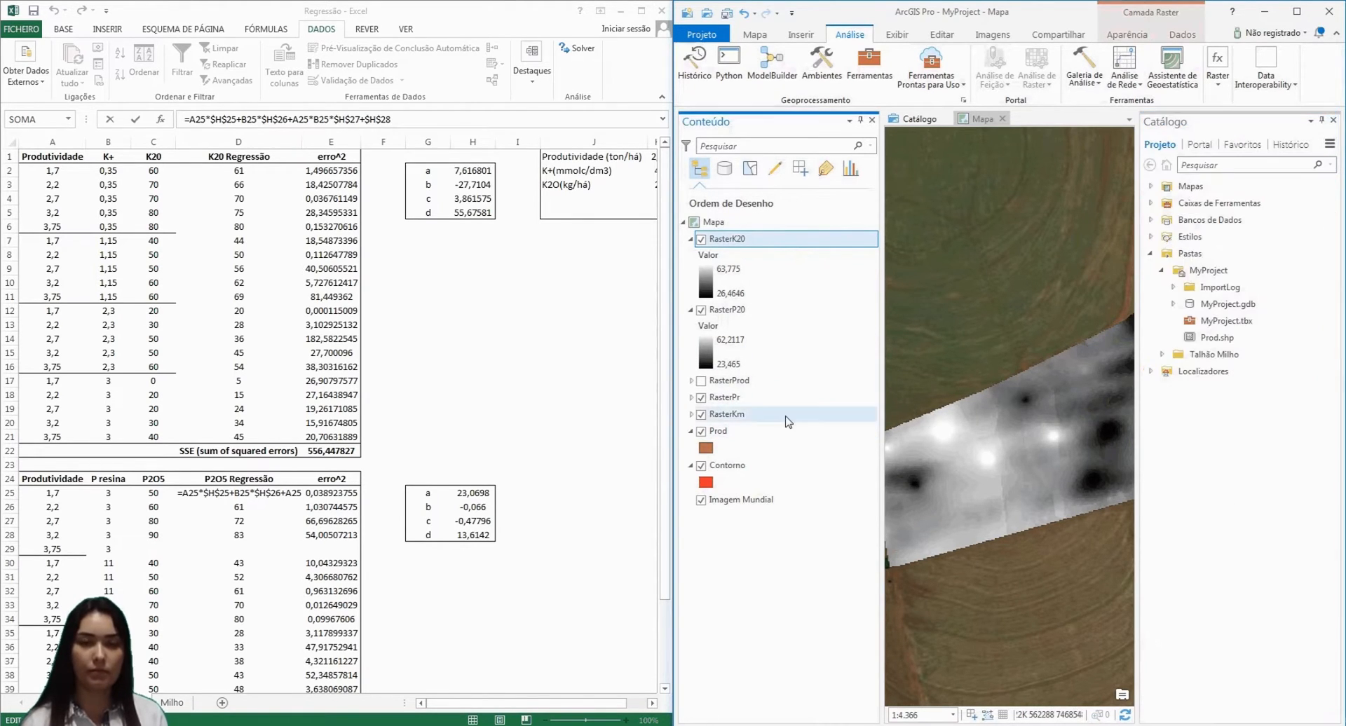
pyautogui.click(701, 415)
pyautogui.click(701, 398)
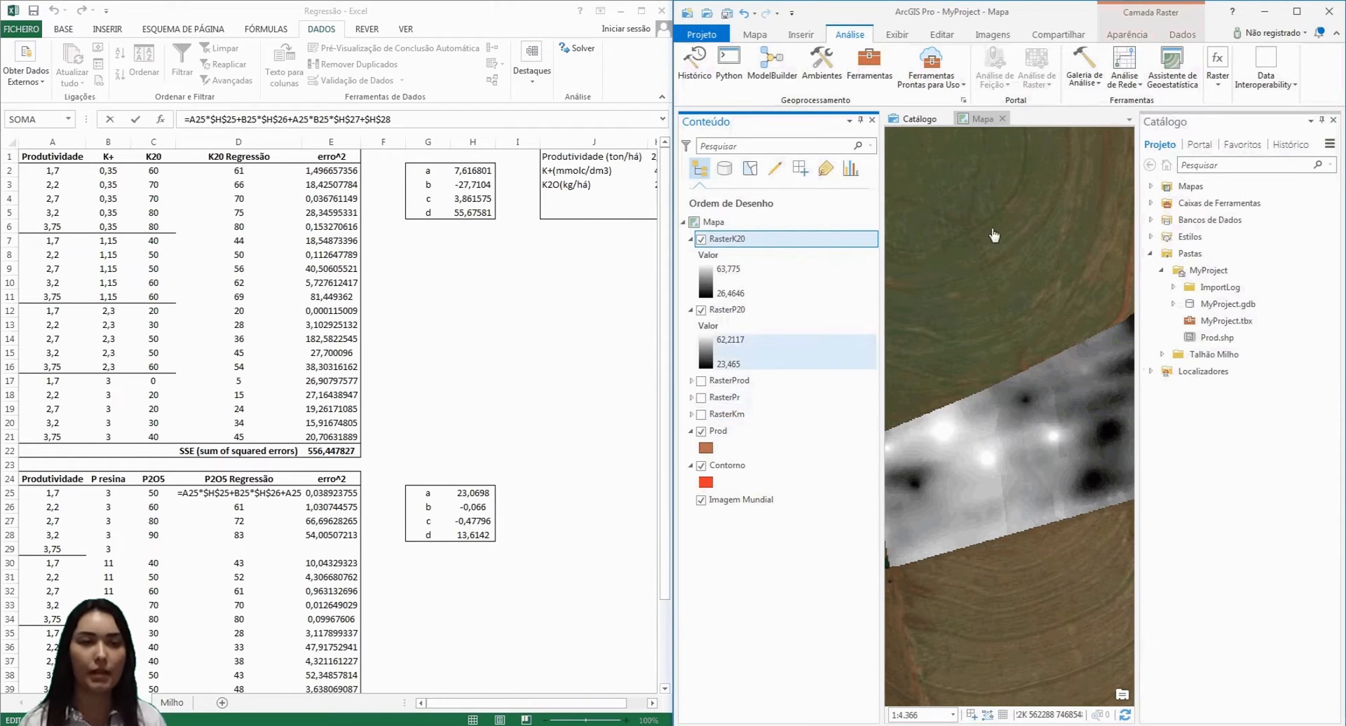
pyautogui.click(1298, 12)
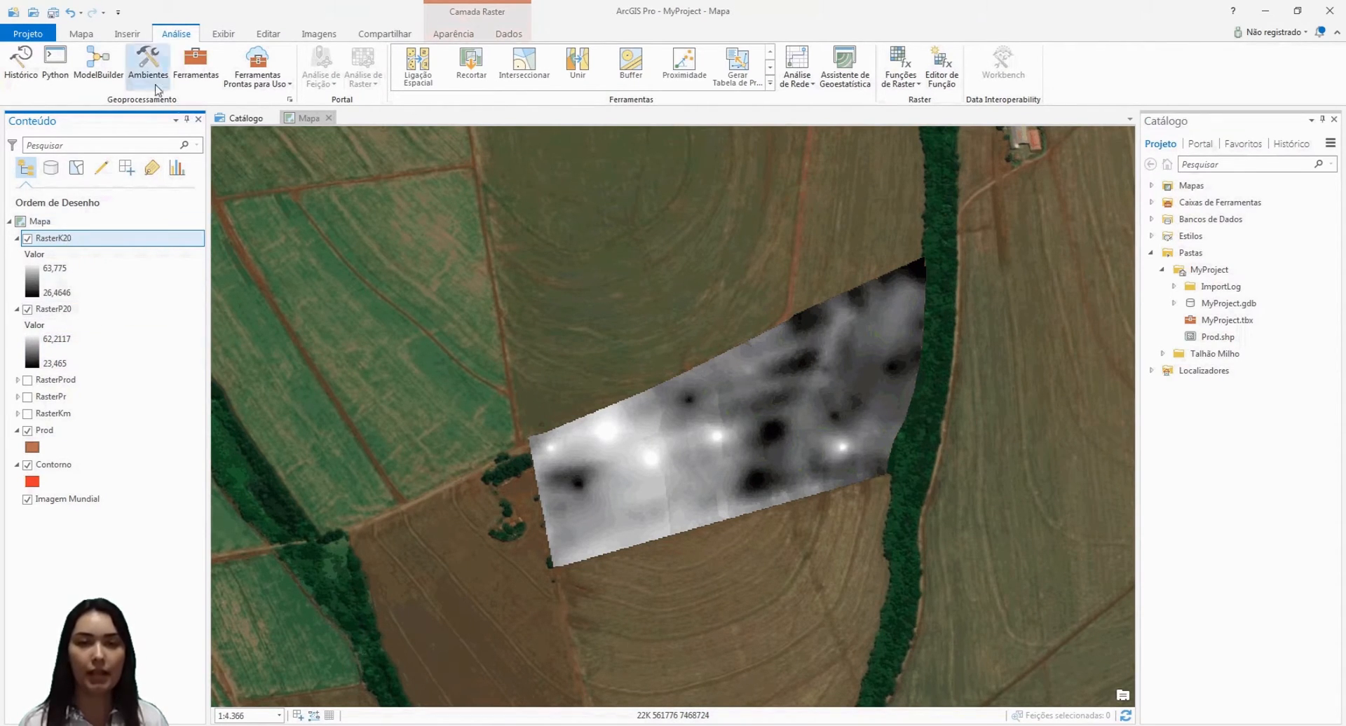
# - Reopen the Calculadora Raster tool and enter the expression "RasterK20"/0.6
pyautogui.click(195, 62)
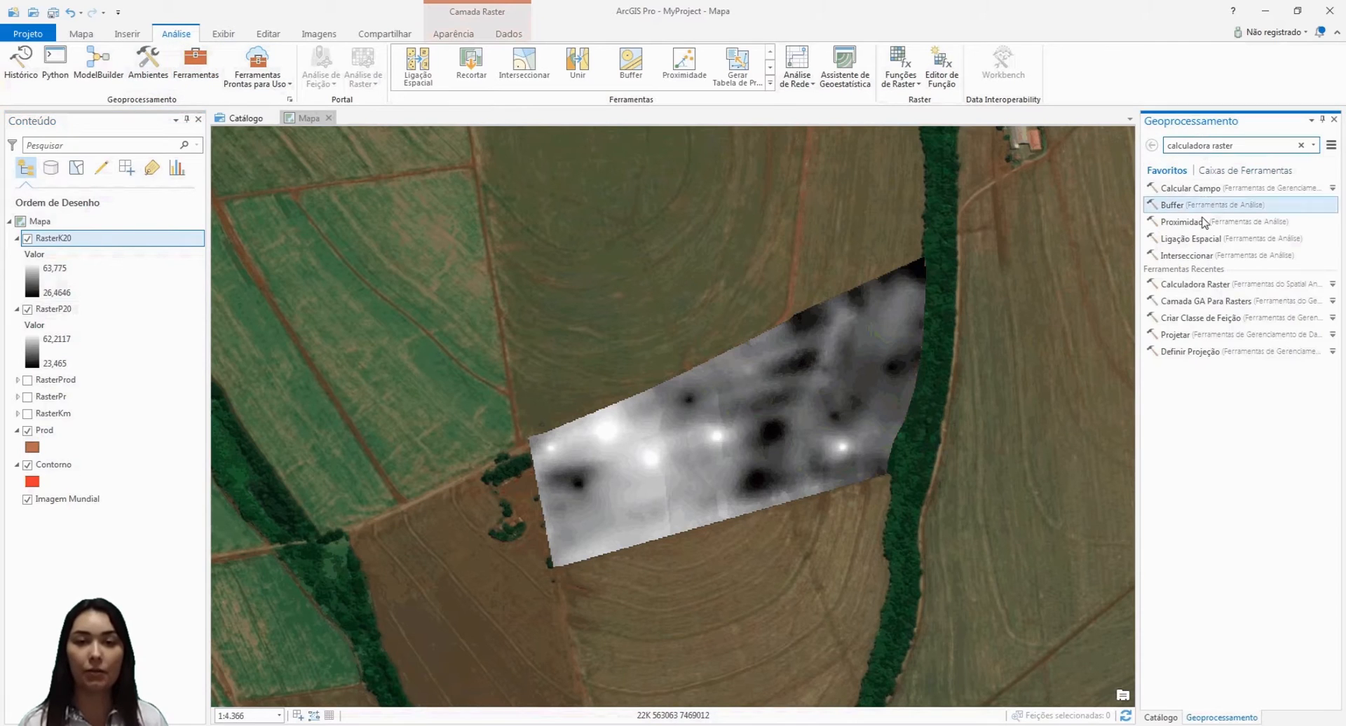
pyautogui.click(1217, 284)
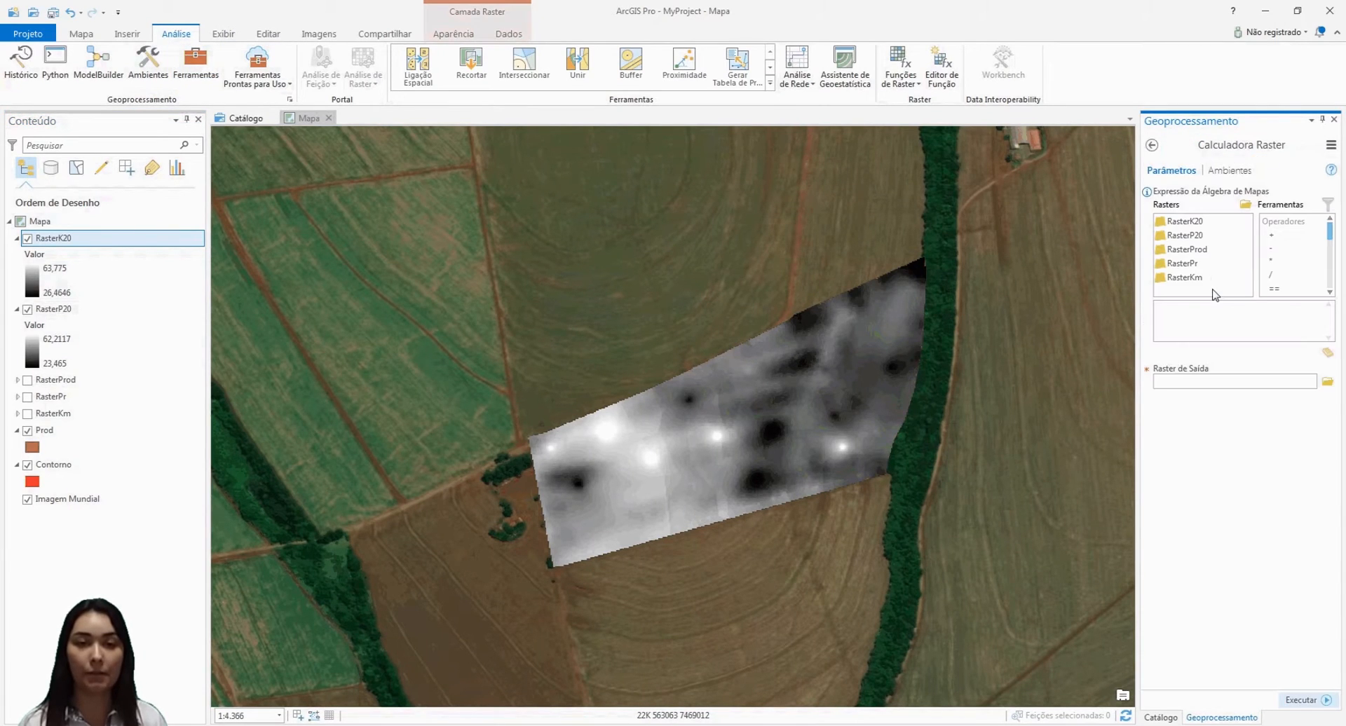
pyautogui.doubleClick(1198, 223)
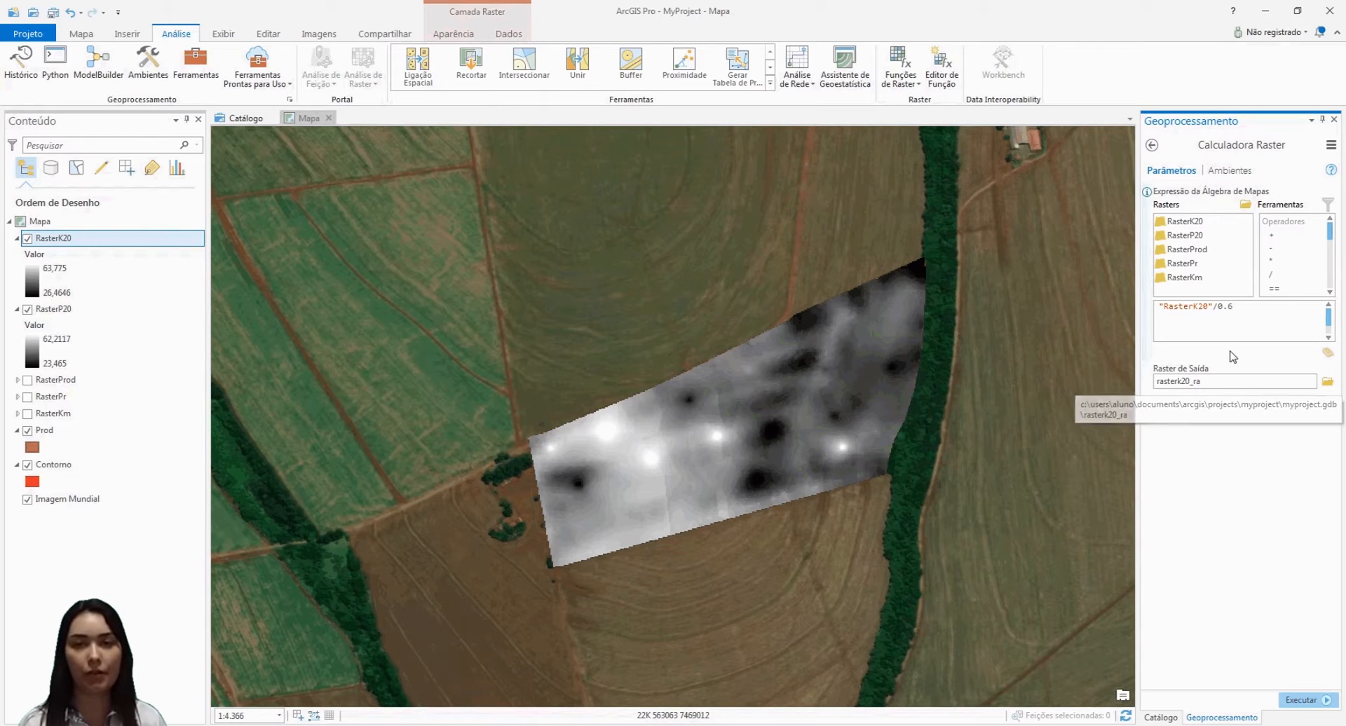
# - Save the output raster as RasterKCl in MyProject.gdb and run the raster calculation
pyautogui.doubleClick(1270, 387)
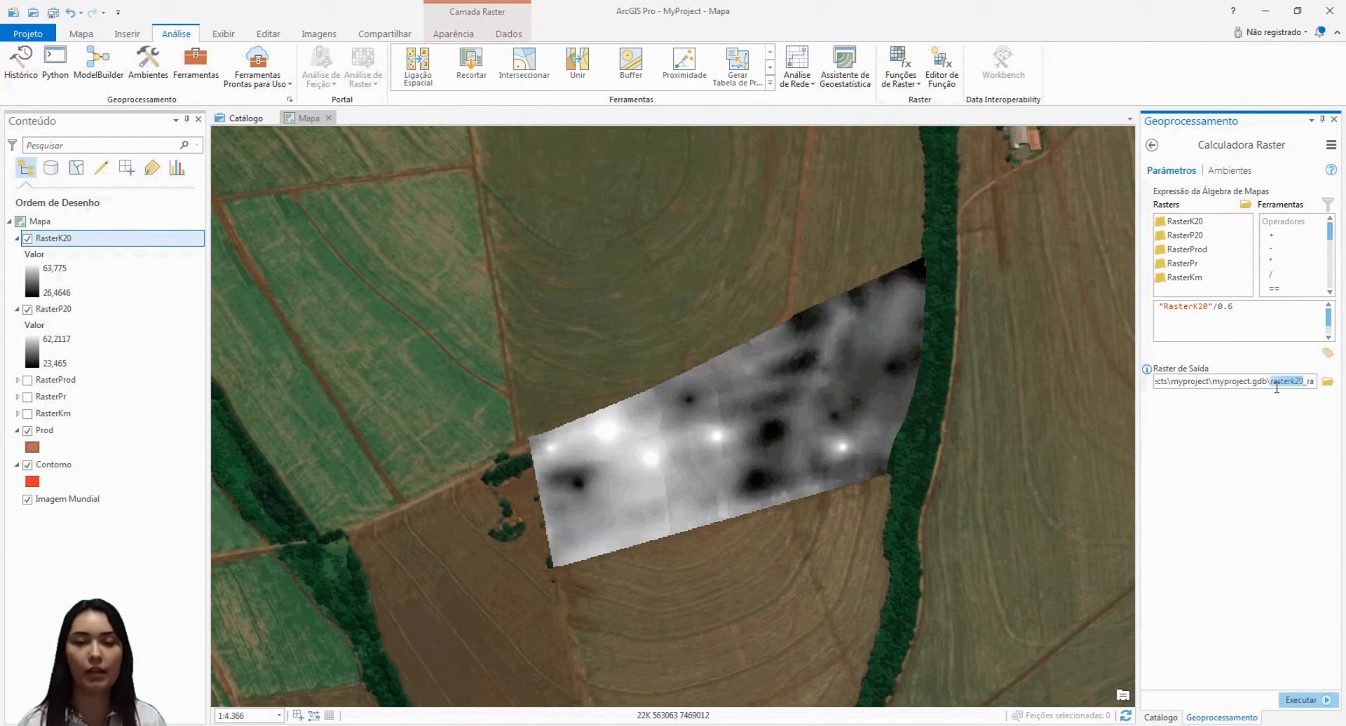
pyautogui.click(1327, 382)
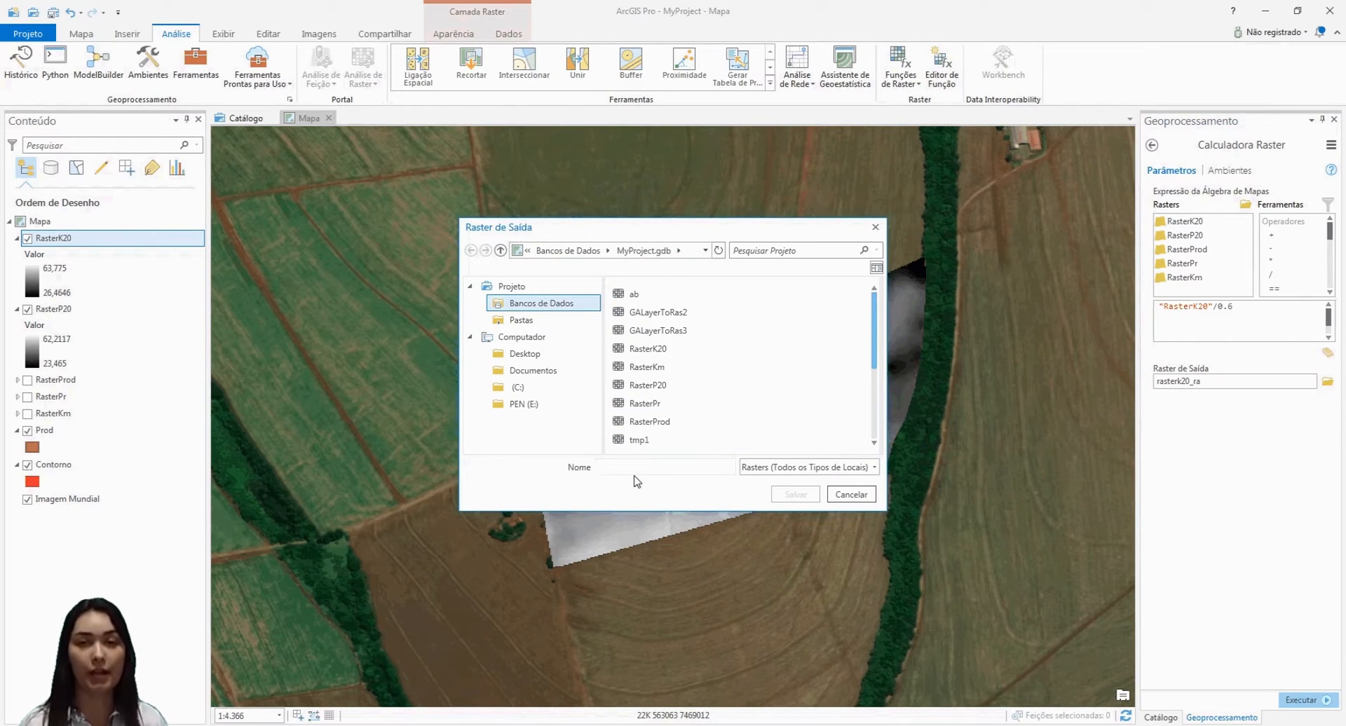
pyautogui.click(635, 468)
pyautogui.write('RasterK')
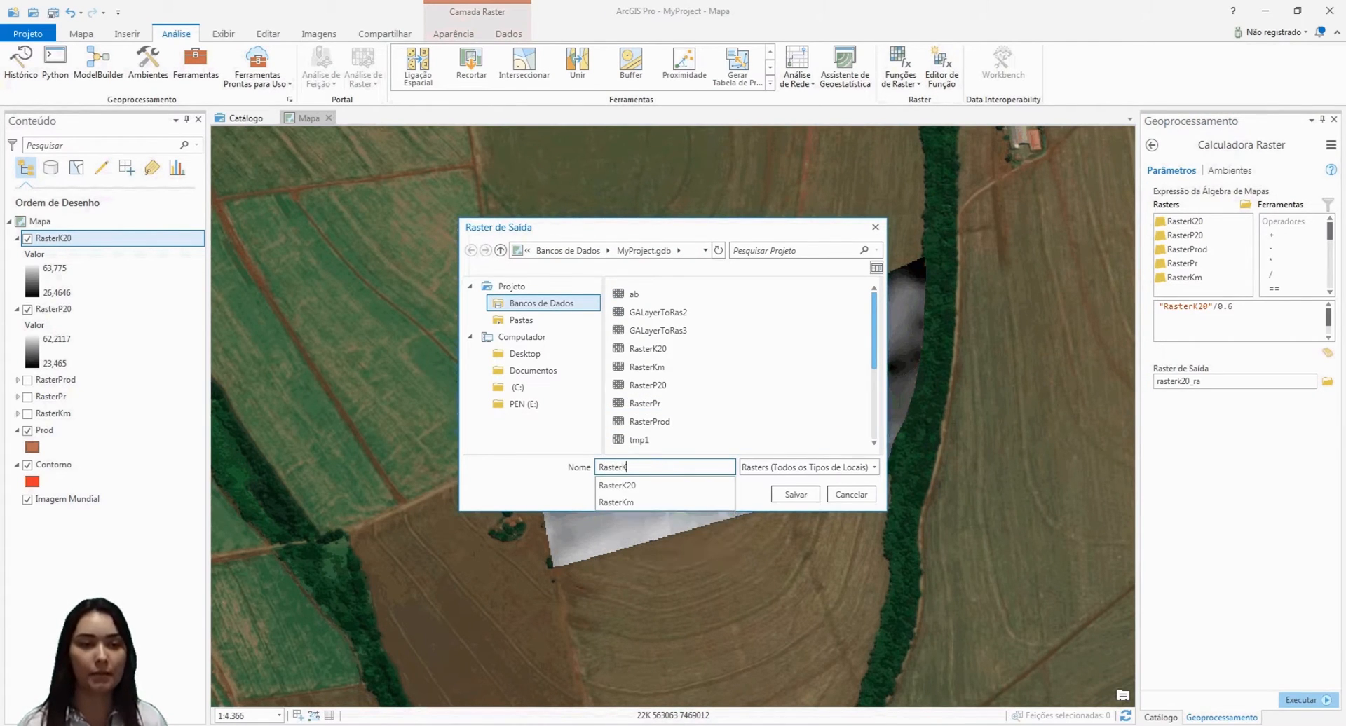
pyautogui.click(635, 476)
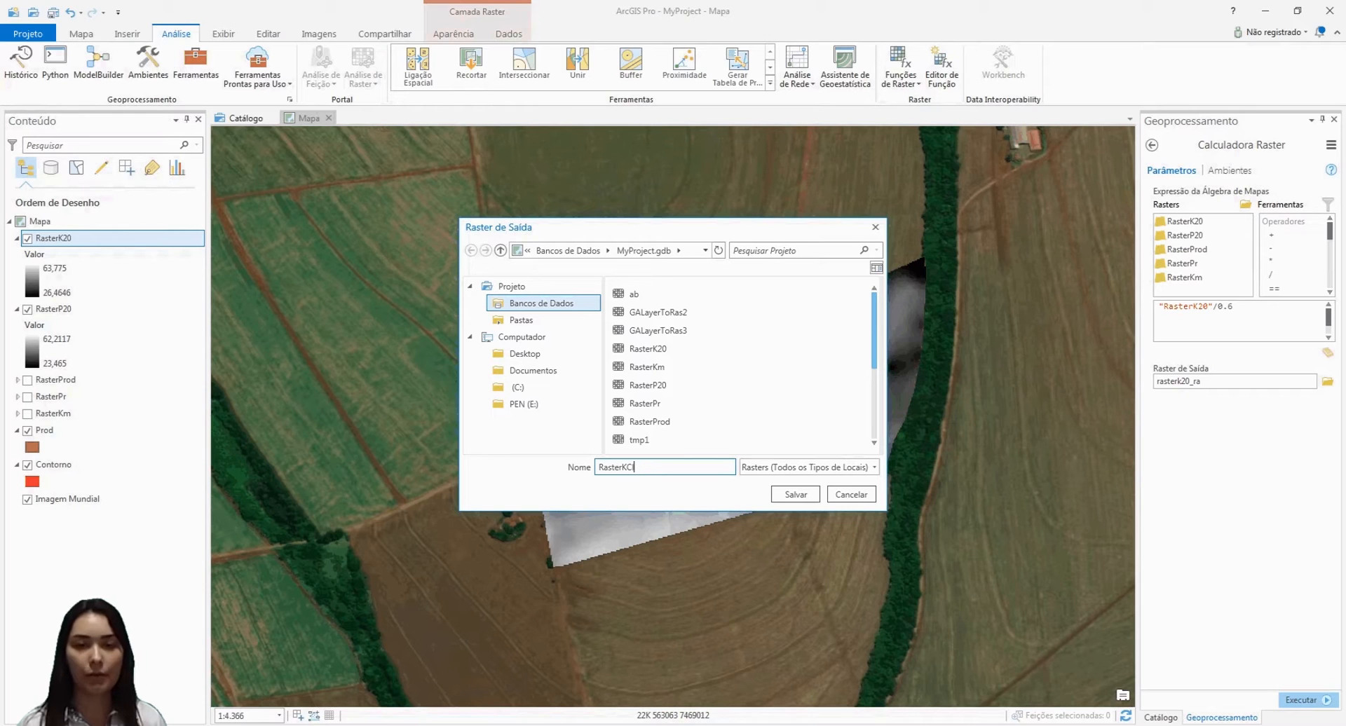
pyautogui.click(795, 495)
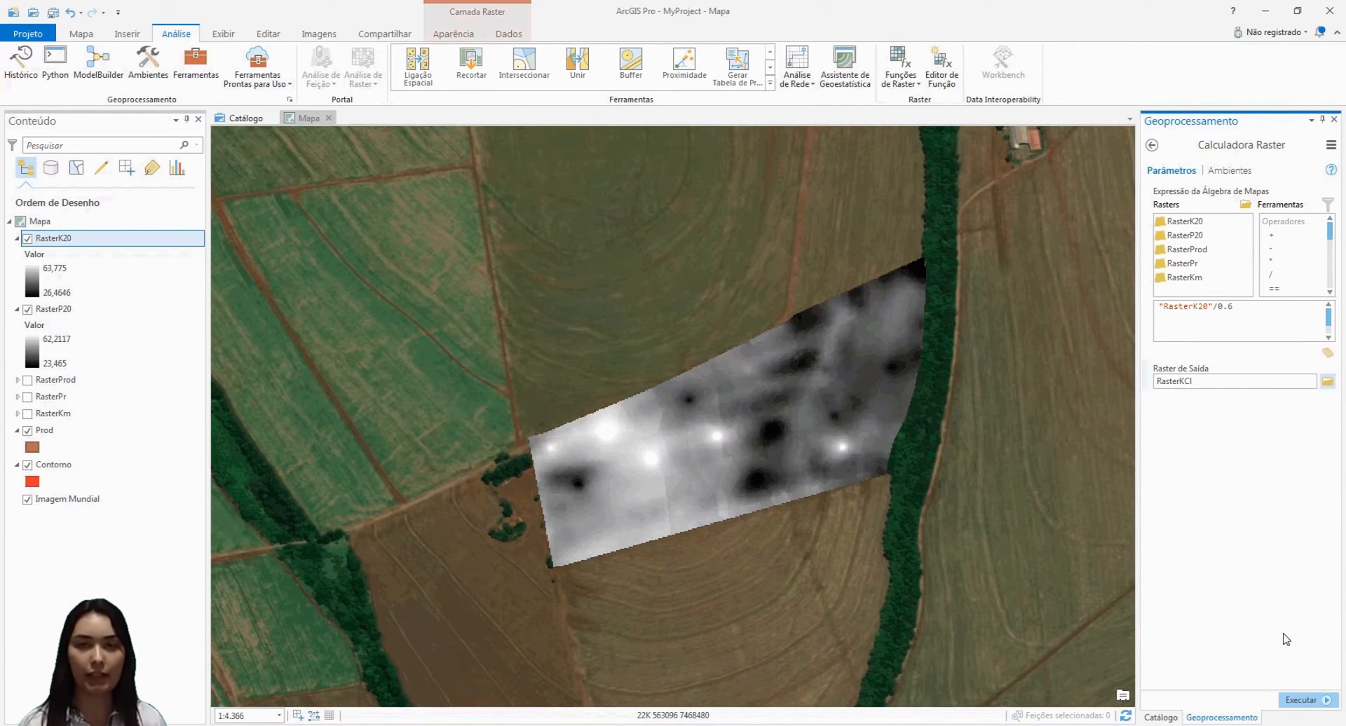
pyautogui.click(1306, 703)
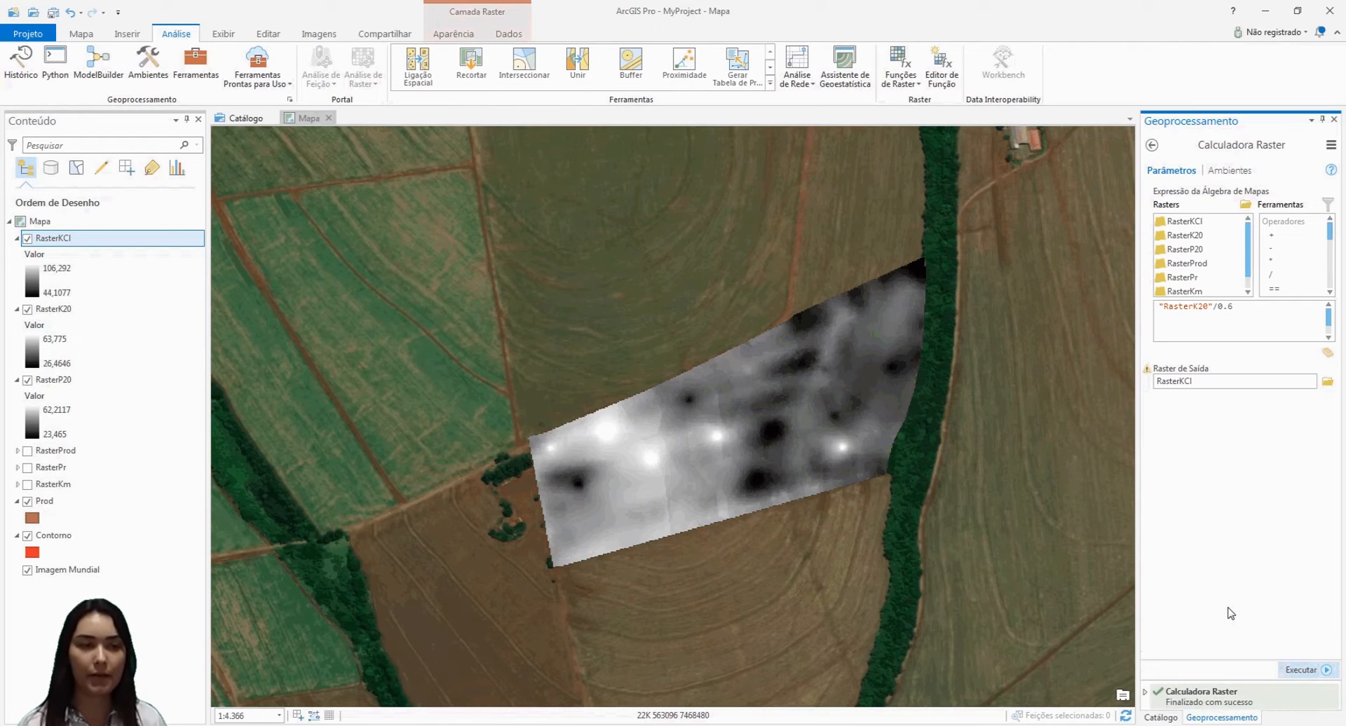
# - Remove the RasterK20 layer from the map and replace the map algebra expression with "RasterP20" /0.18
pyautogui.rightClick(44, 314)
pyautogui.click(78, 339)
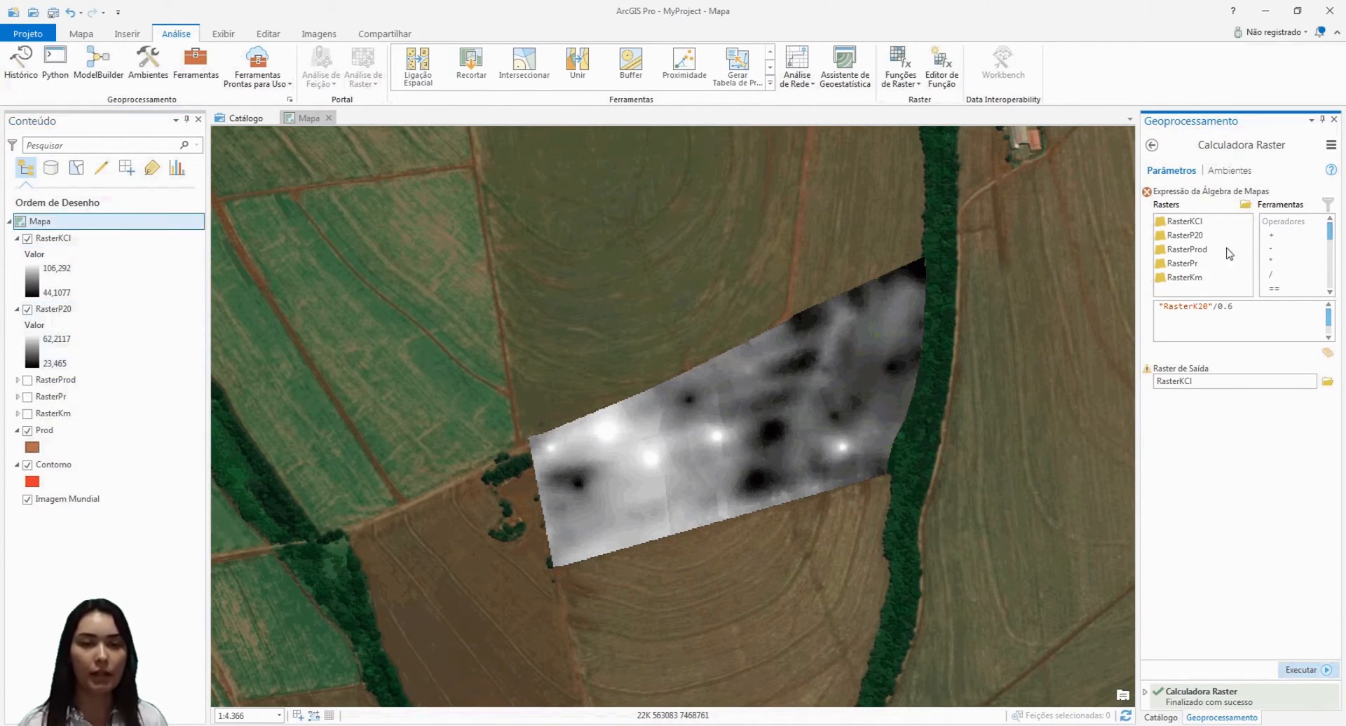
pyautogui.click(1155, 307)
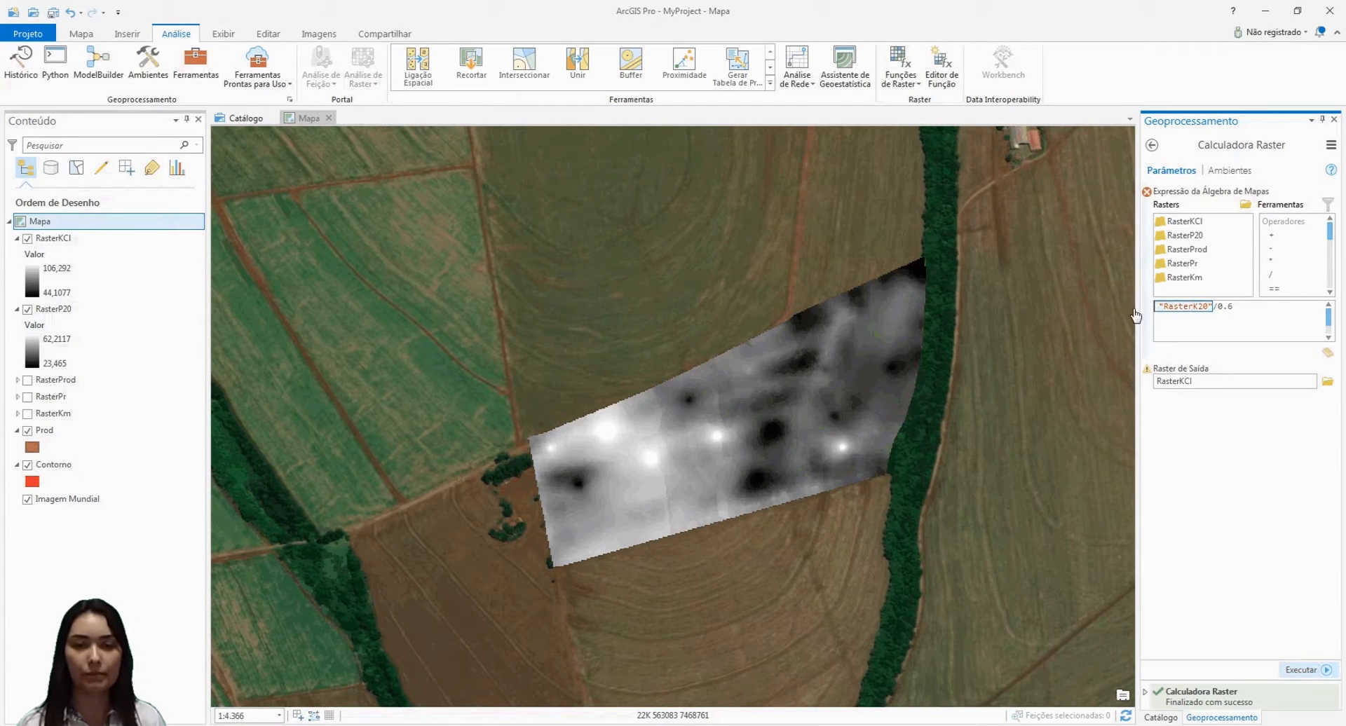
pyautogui.doubleClick(1185, 236)
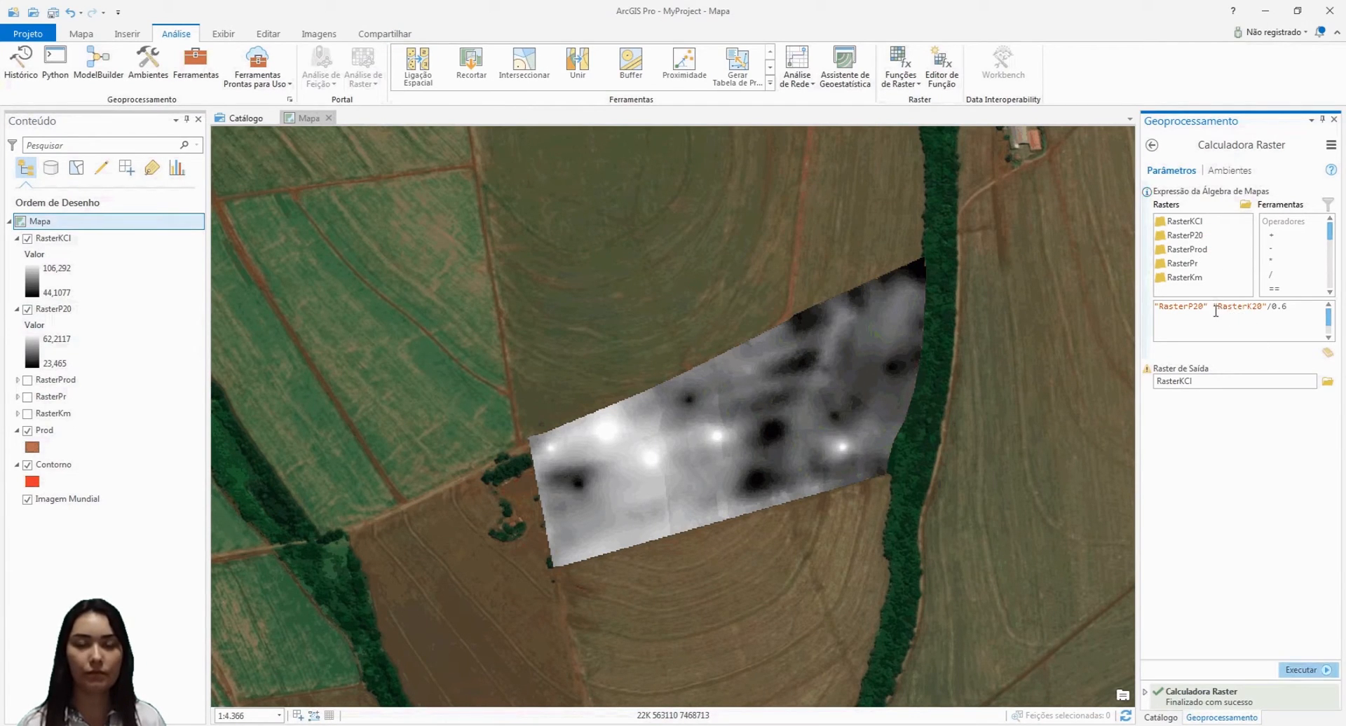
pyautogui.moveTo(1217, 311); pyautogui.dragTo(1323, 316)
pyautogui.write('/')
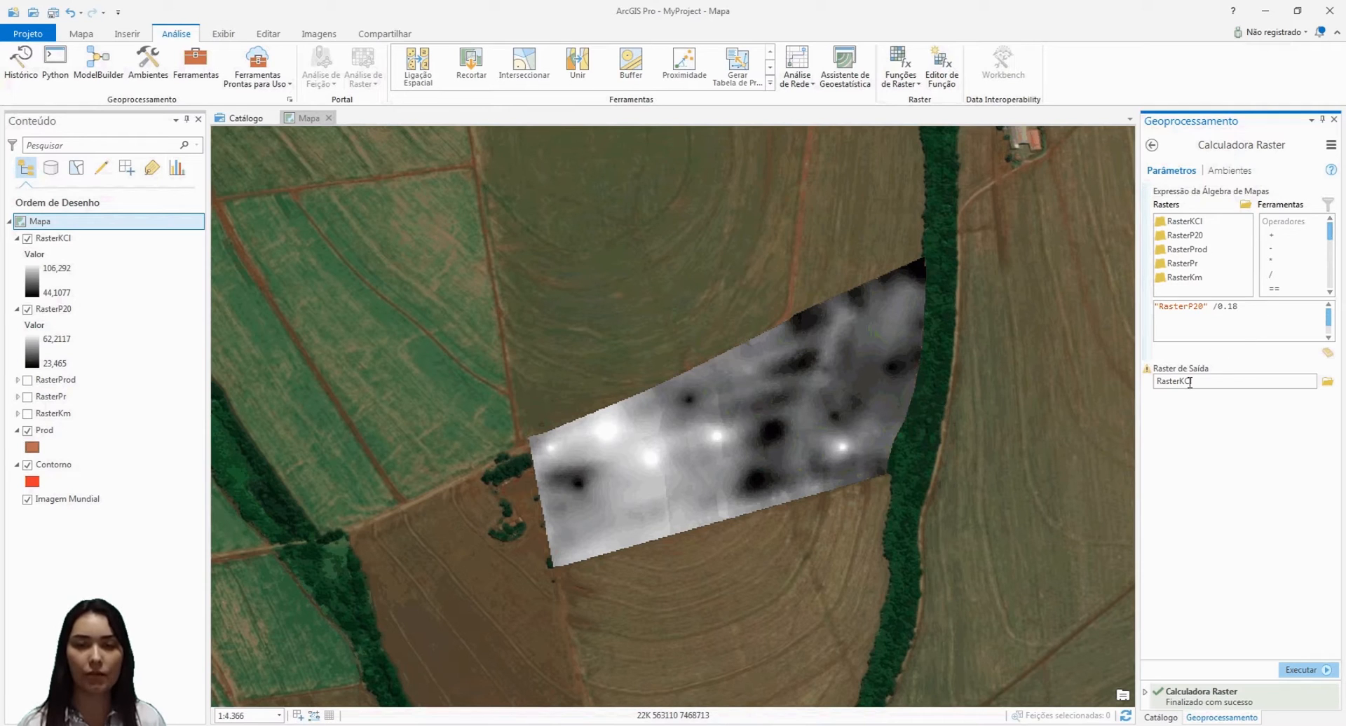
# - Save the output raster as RasterSS in MyProject.gdb and run the raster calculation
pyautogui.moveTo(1201, 382); pyautogui.dragTo(1321, 391)
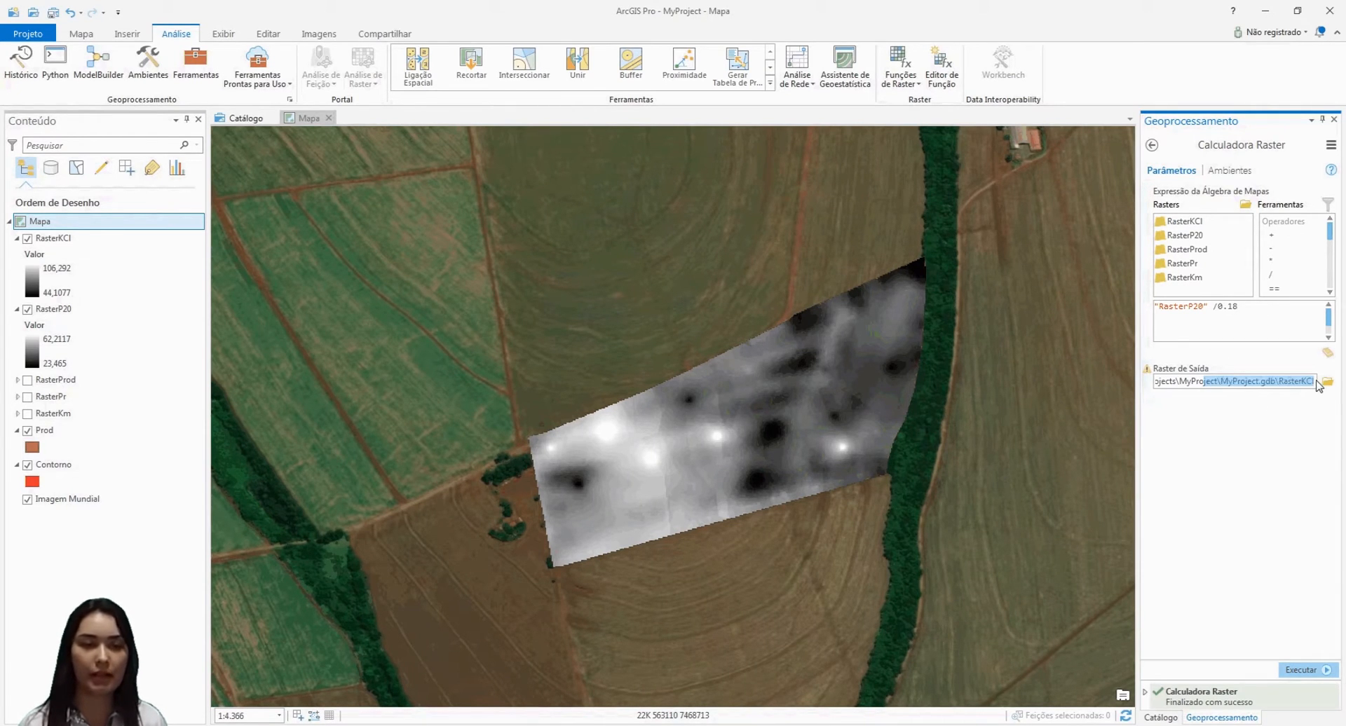
pyautogui.click(1328, 381)
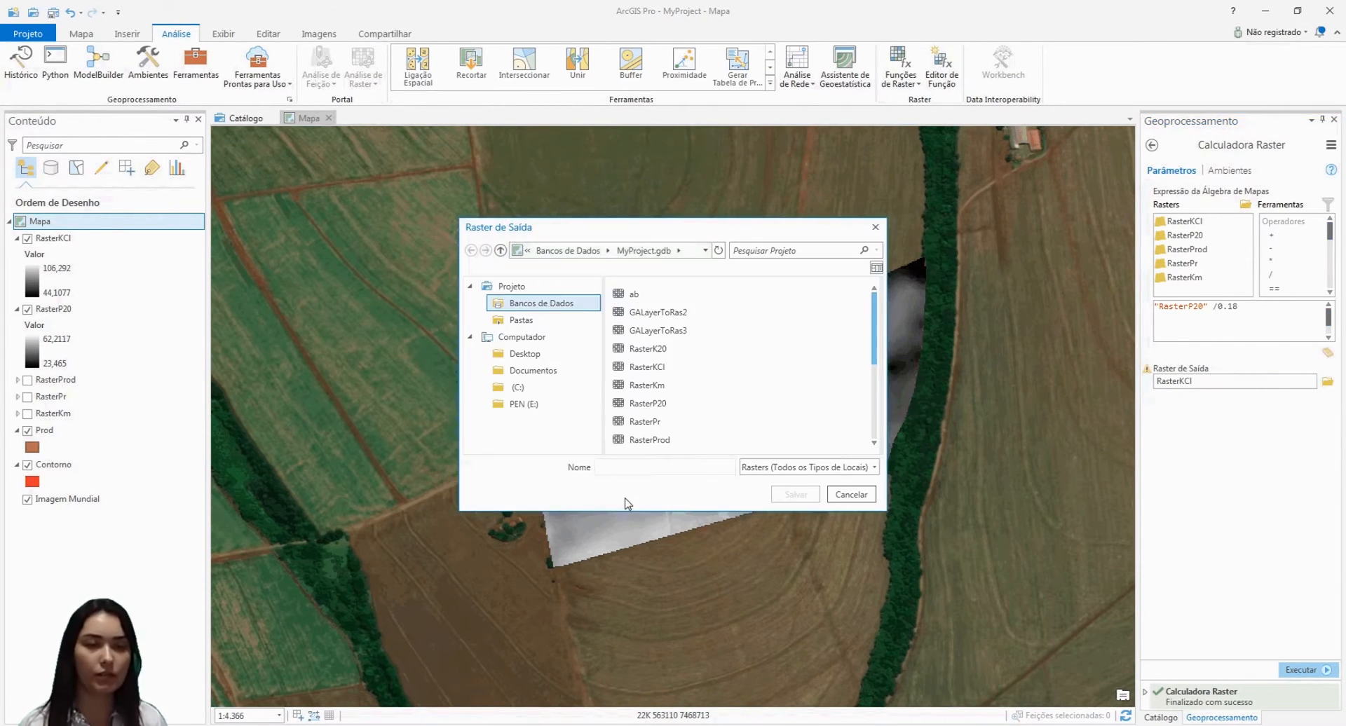
pyautogui.write('RasterSS')
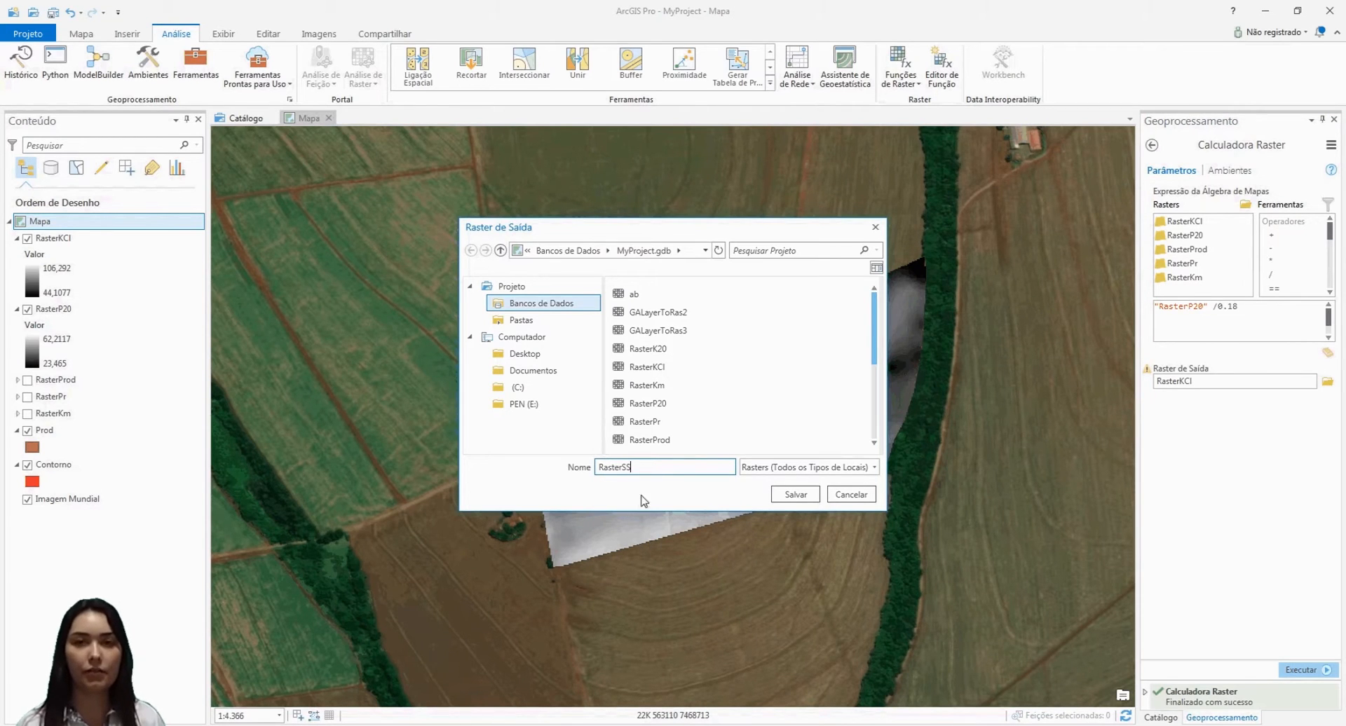
pyautogui.click(790, 495)
pyautogui.click(1301, 671)
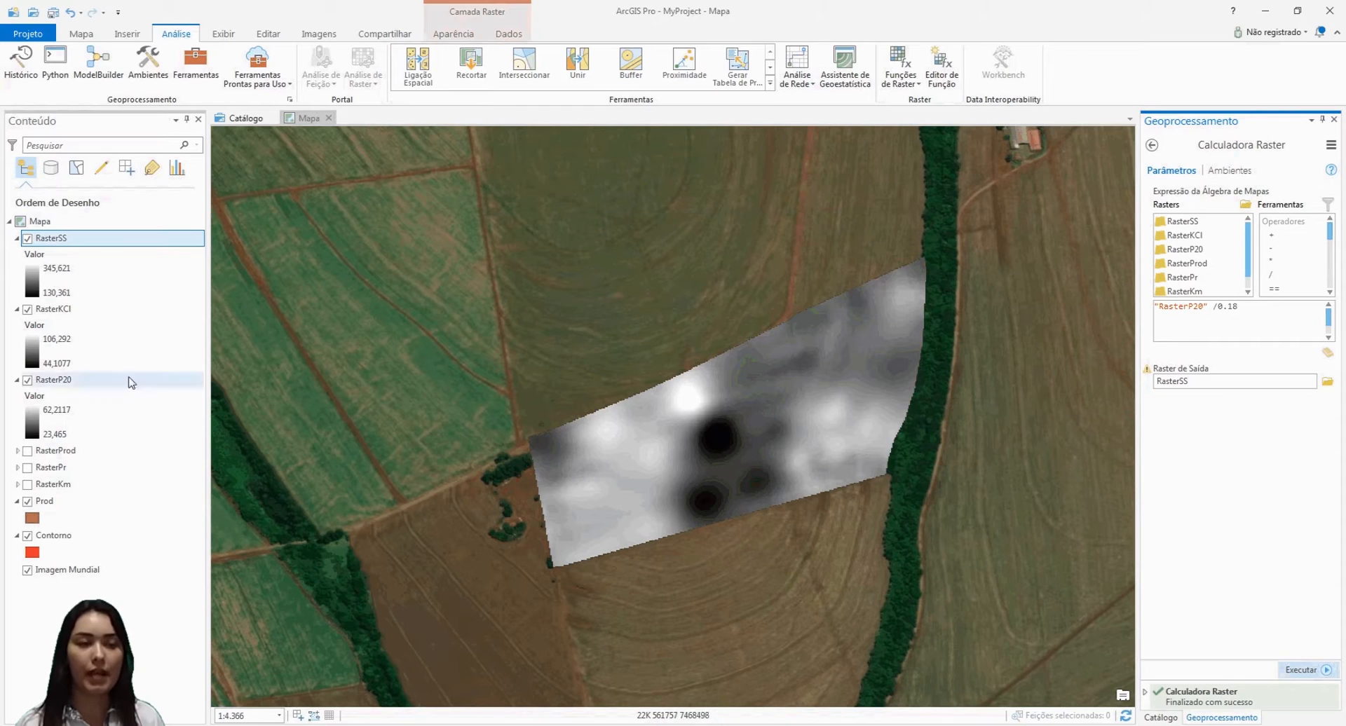
# - Remove the RasterP20 layer from the map and close the raster calculator
pyautogui.rightClick(73, 384)
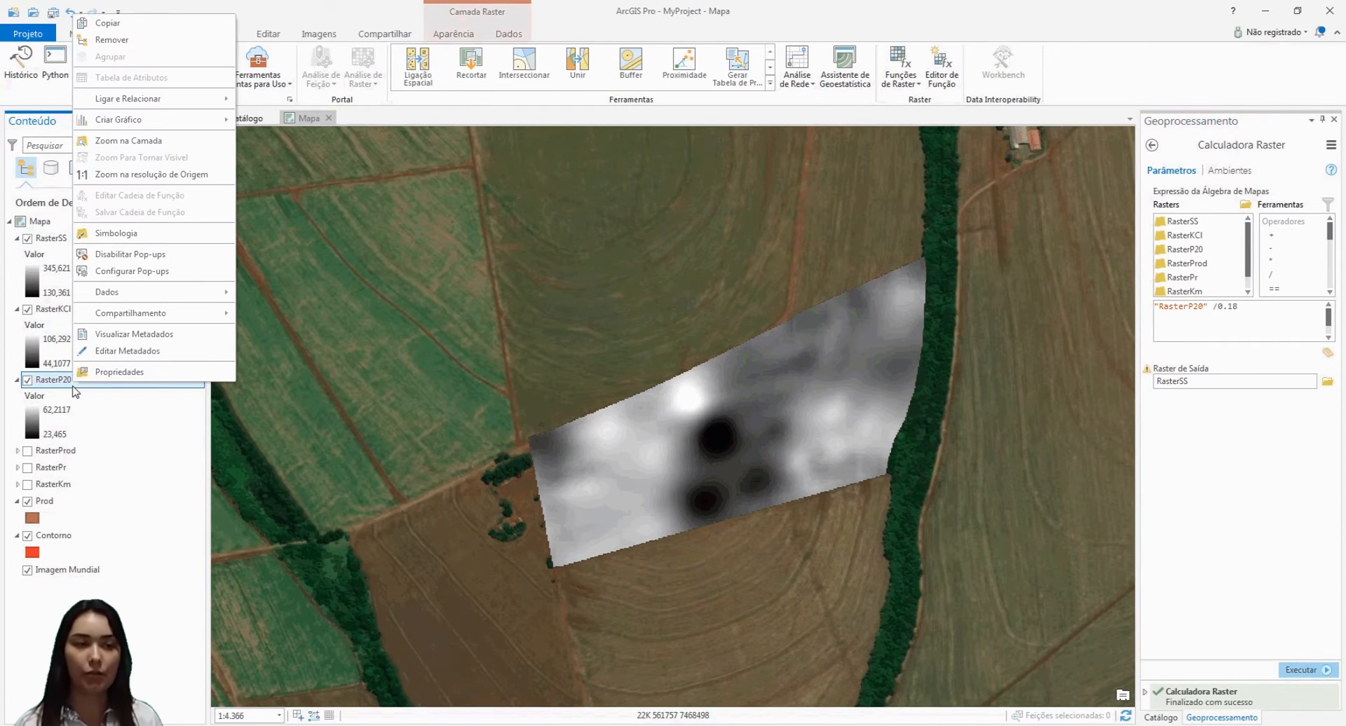
pyautogui.click(109, 40)
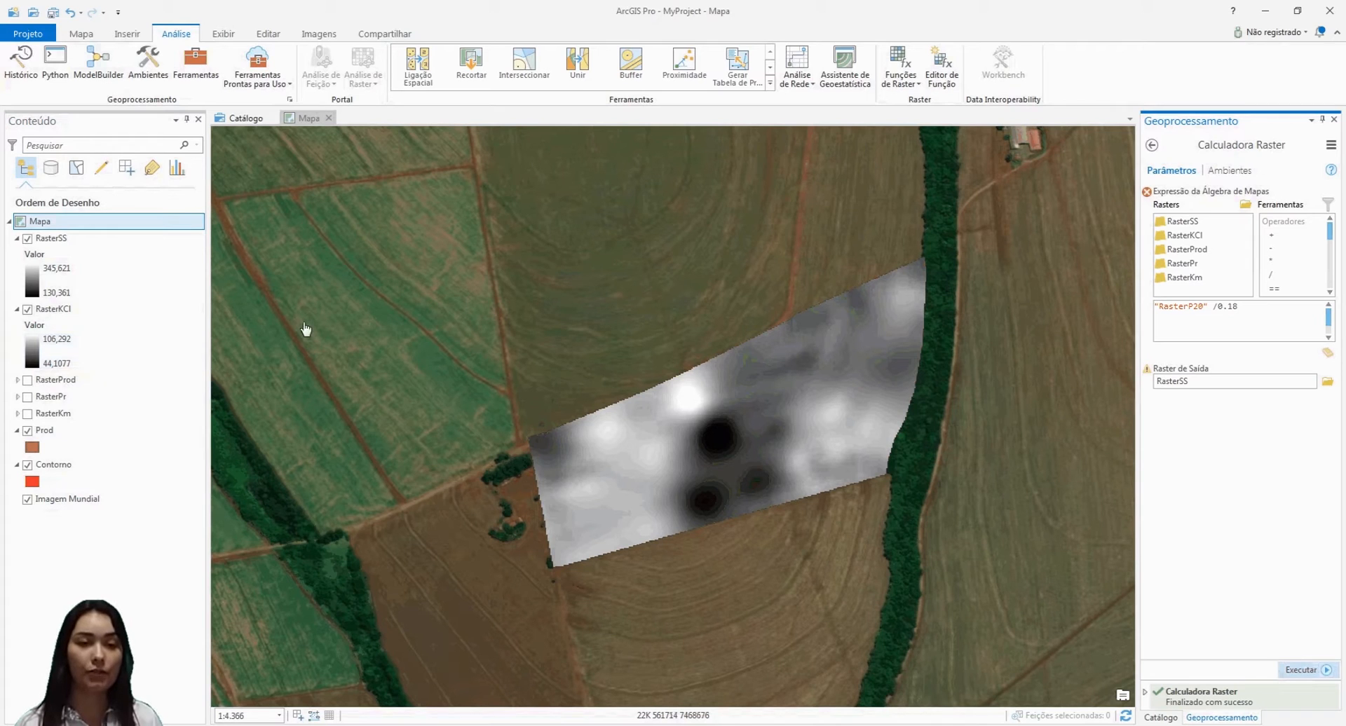
pyautogui.click(1335, 120)
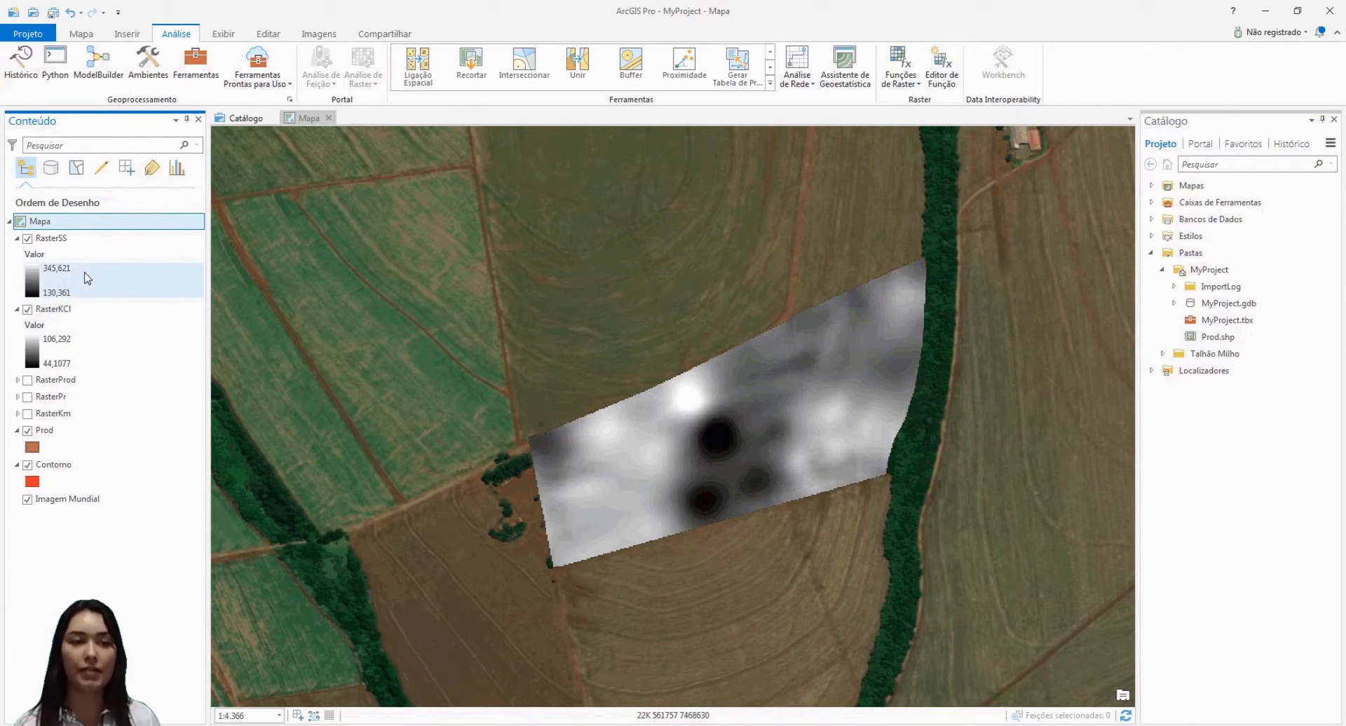
pyautogui.click(63, 239)
pyautogui.rightClick(63, 239)
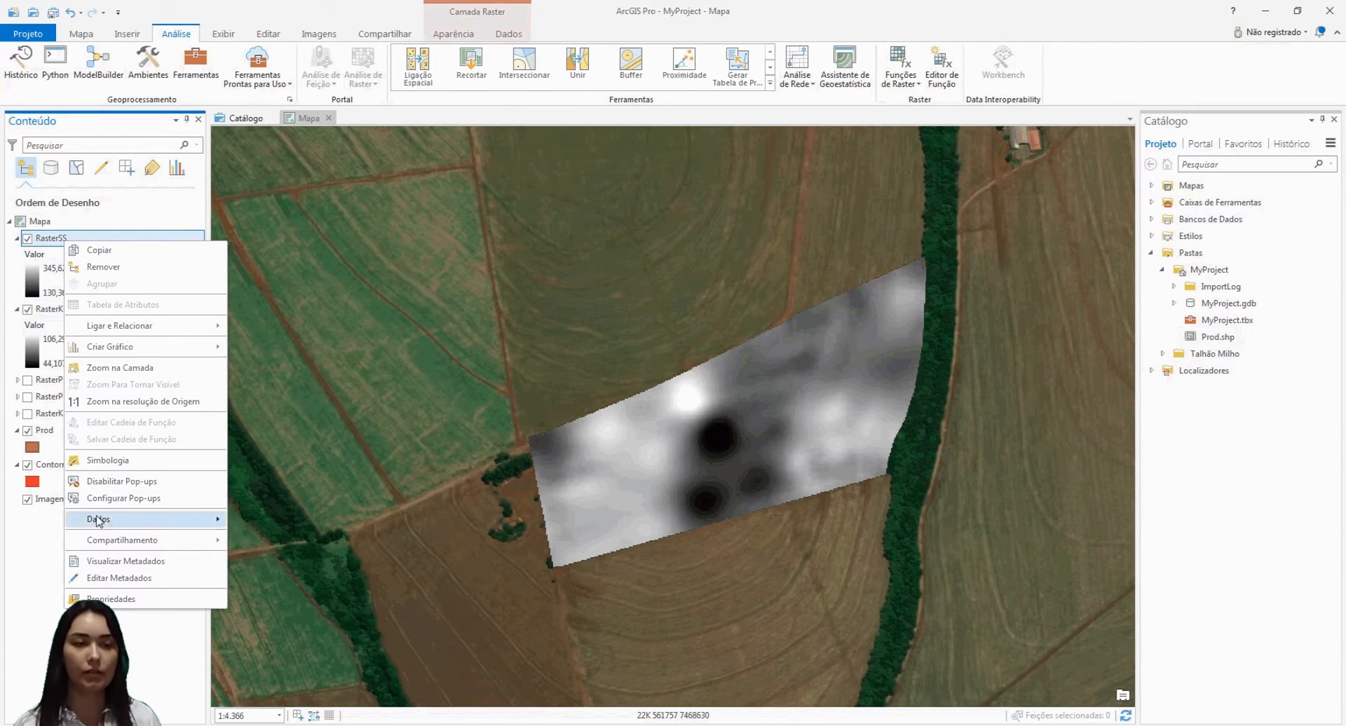
pyautogui.click(36, 574)
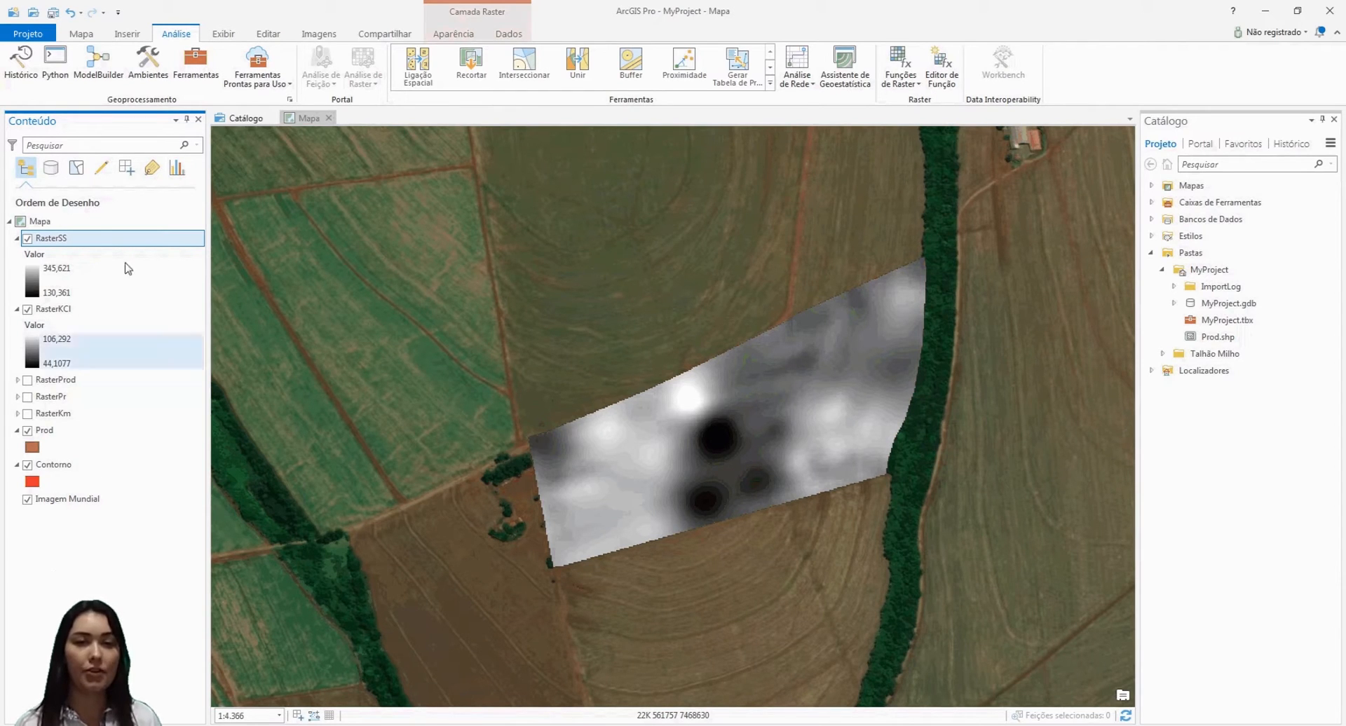
# - Find the Criar Fishnet tool by searching for fishnet, and take its template extent from the Contorno layer
pyautogui.click(197, 63)
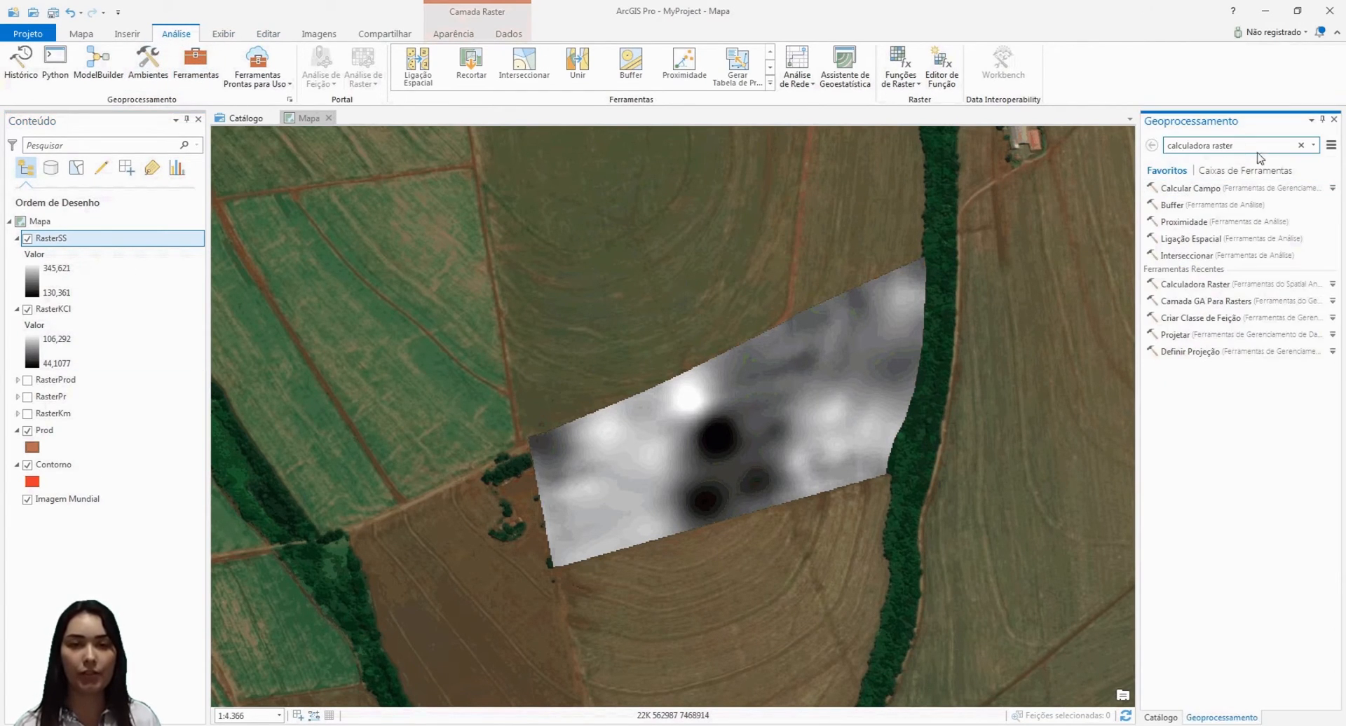
pyautogui.moveTo(1258, 146); pyautogui.dragTo(1093, 152)
pyautogui.write('fishnet')
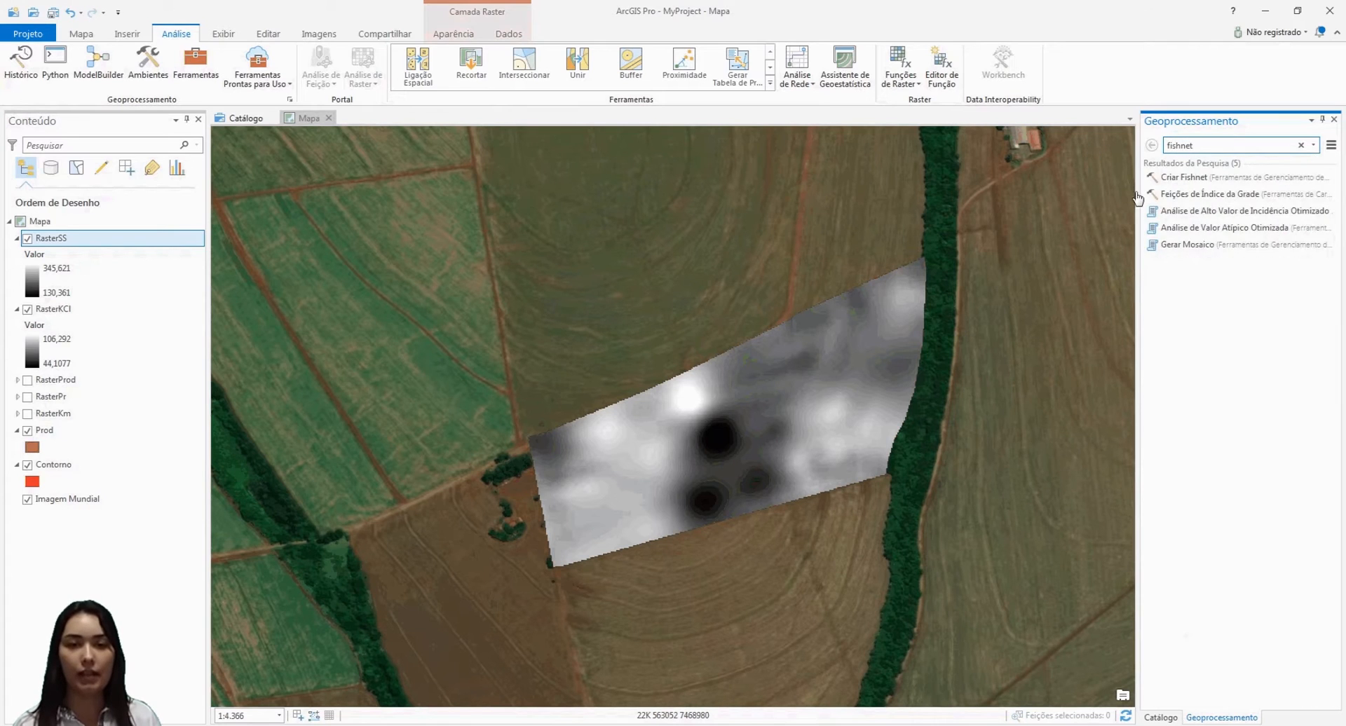
pyautogui.click(1194, 186)
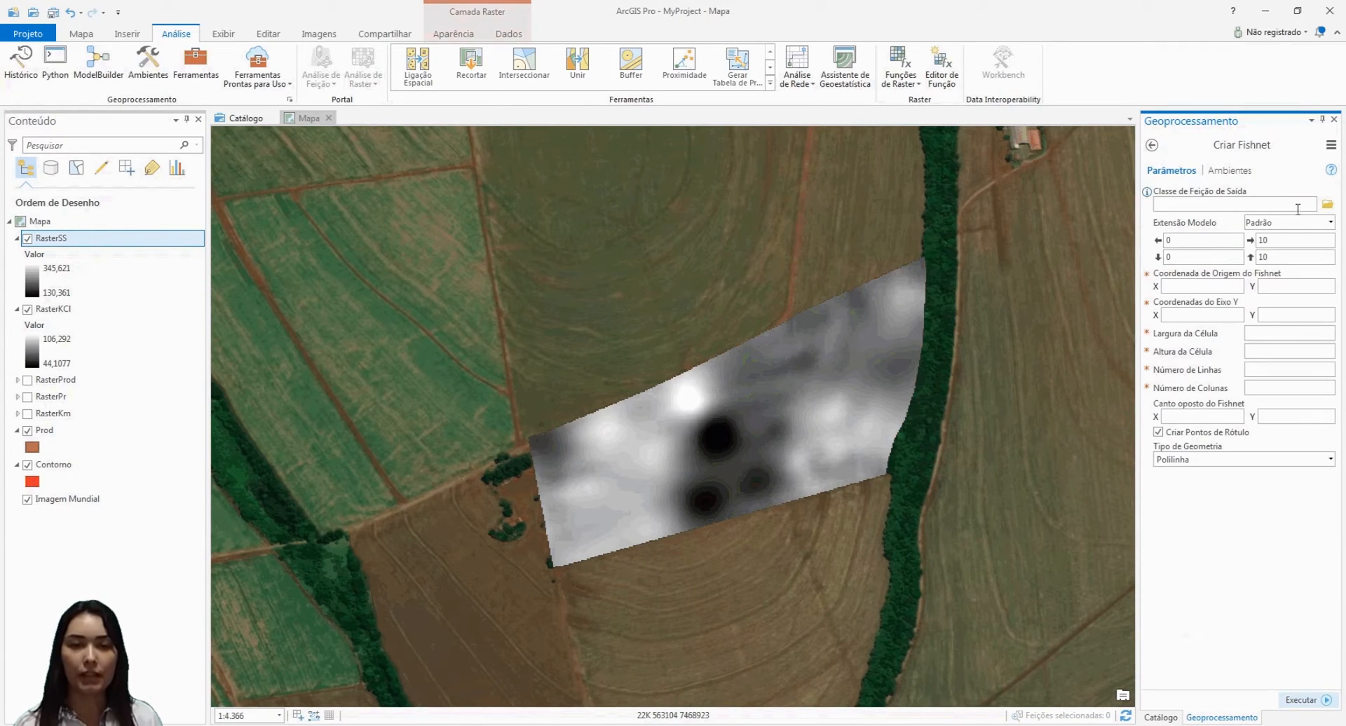
pyautogui.click(1329, 223)
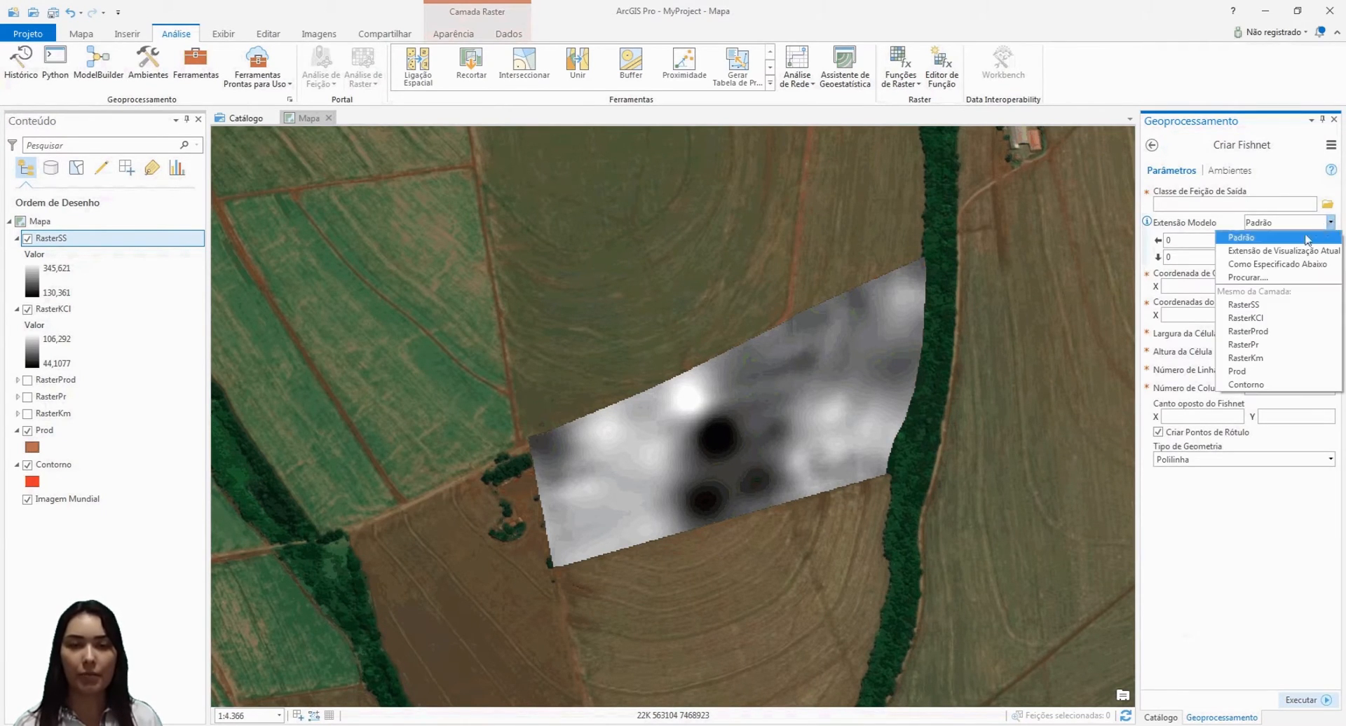
pyautogui.click(1247, 384)
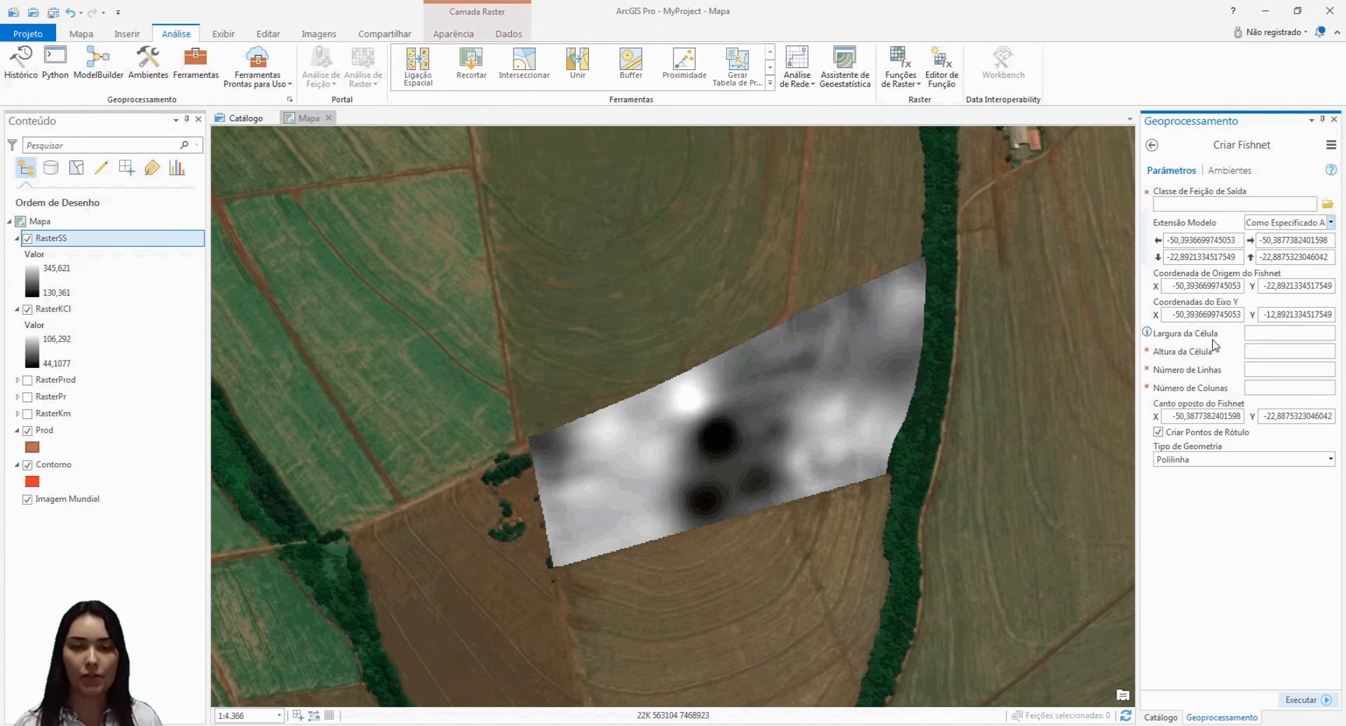
# - Set the fishnet geometry type to Polígono without label points, with cell width and height of 12
pyautogui.click(1244, 457)
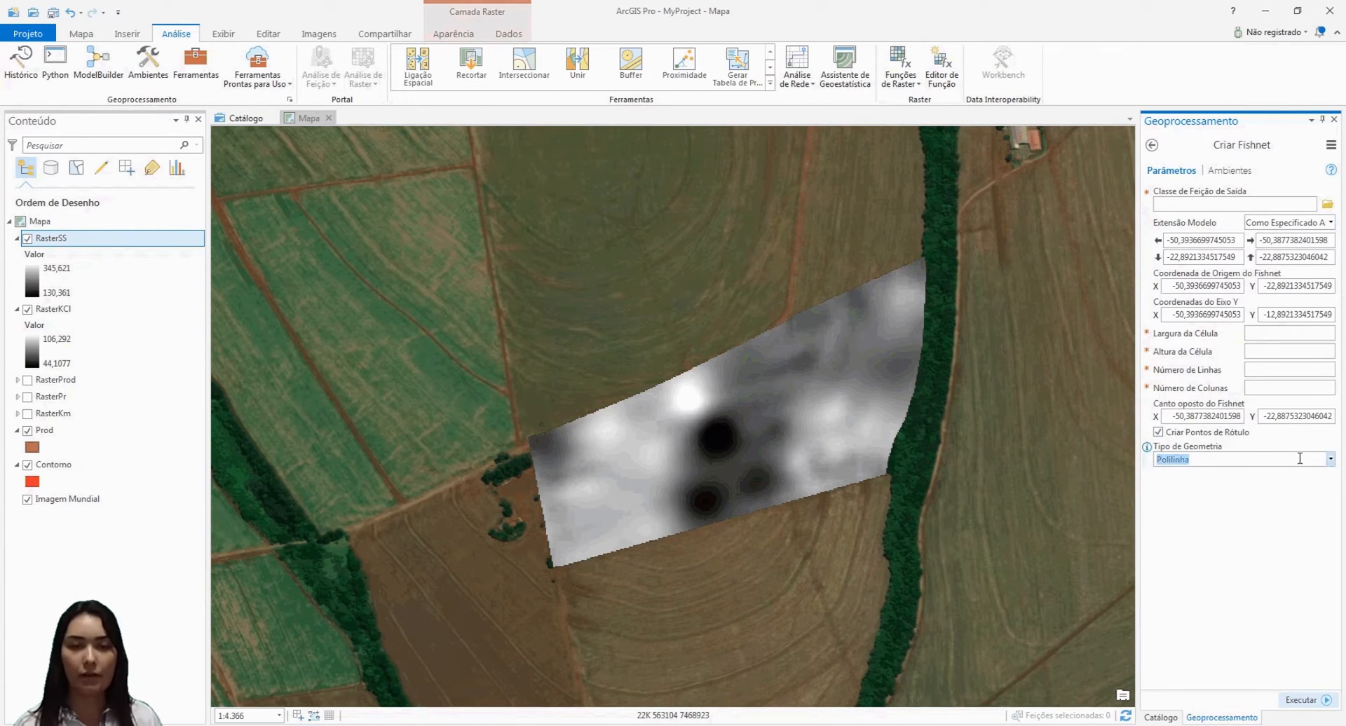
pyautogui.click(1330, 459)
pyautogui.click(1200, 491)
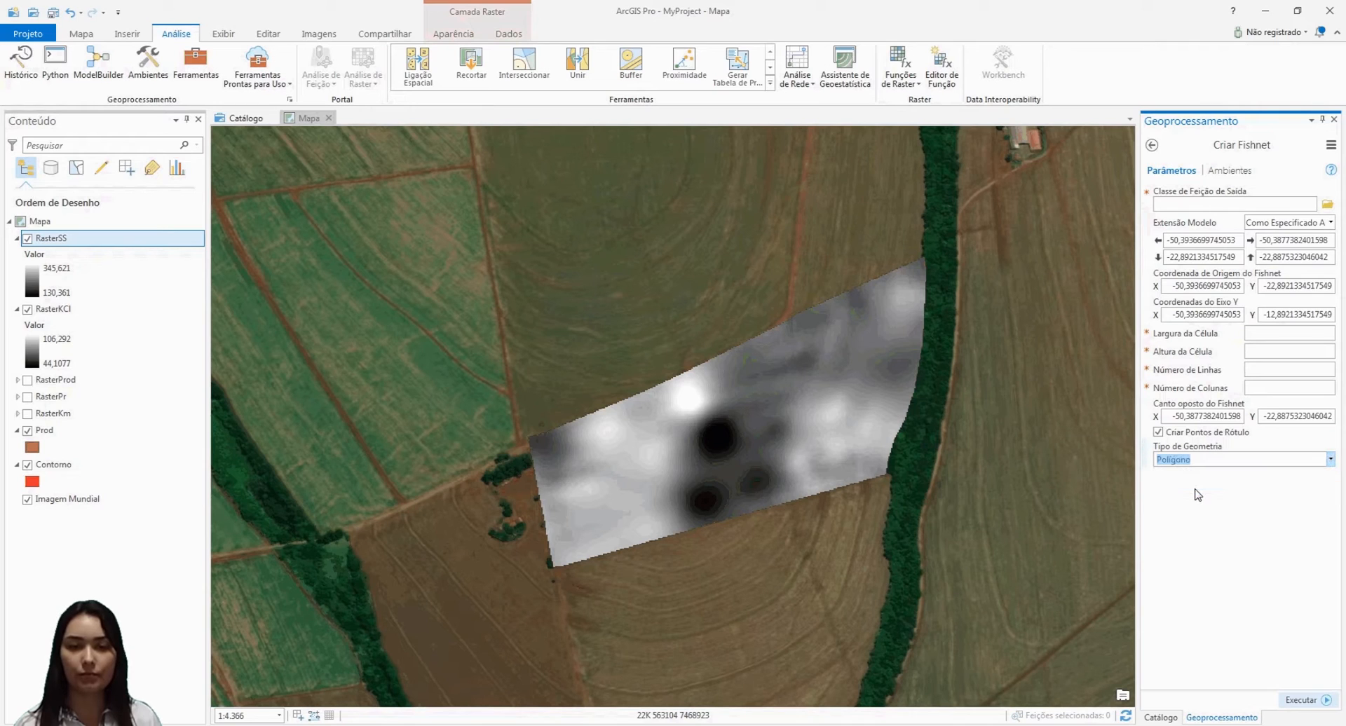
pyautogui.click(1178, 433)
pyautogui.click(1255, 333)
pyautogui.write('12')
pyautogui.click(1305, 352)
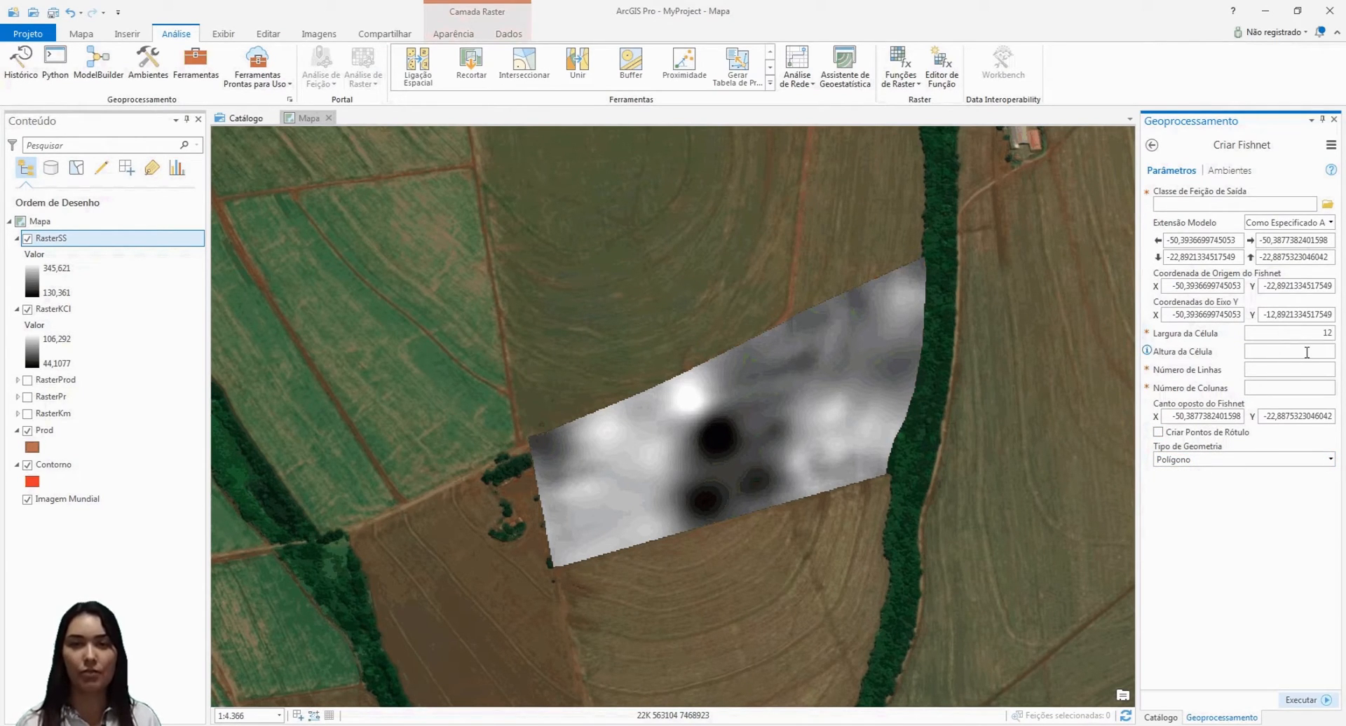
pyautogui.write('12')
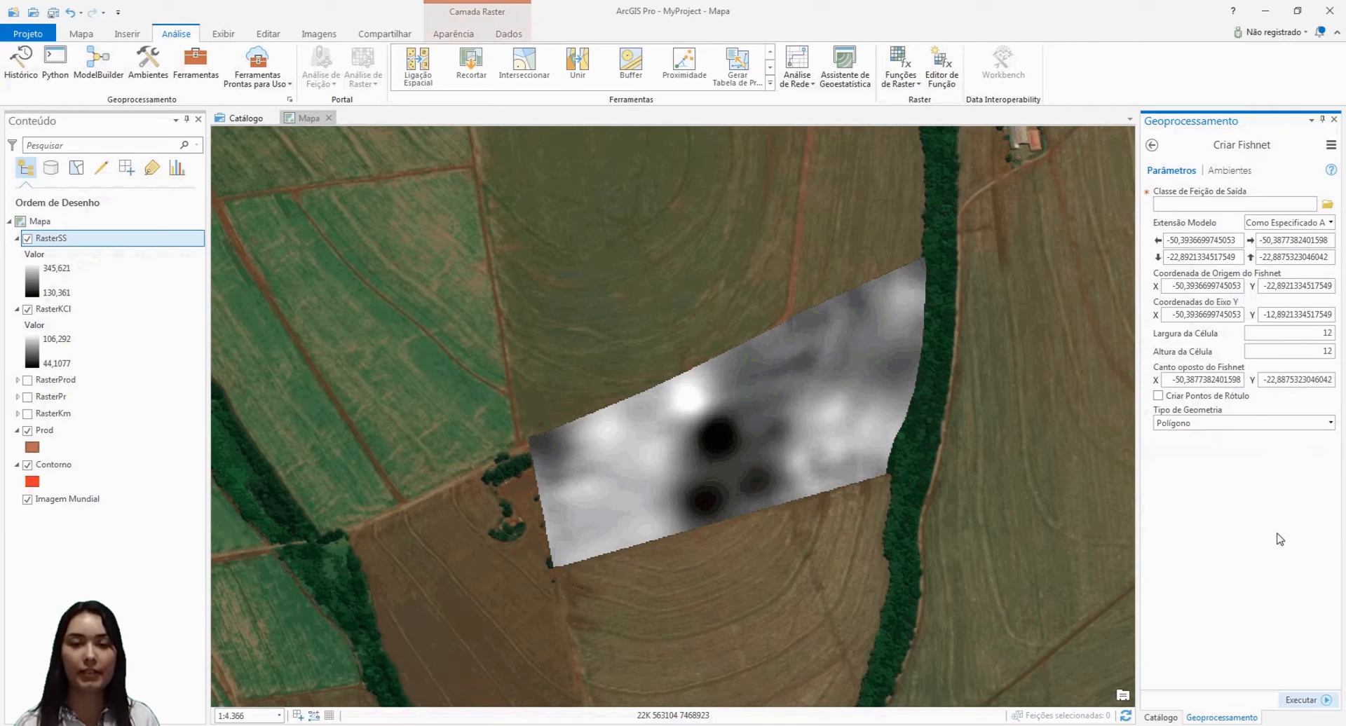
# - In the fishnet environment settings, take the output coordinate system and the processing extent from the Contorno layer
pyautogui.click(1228, 172)
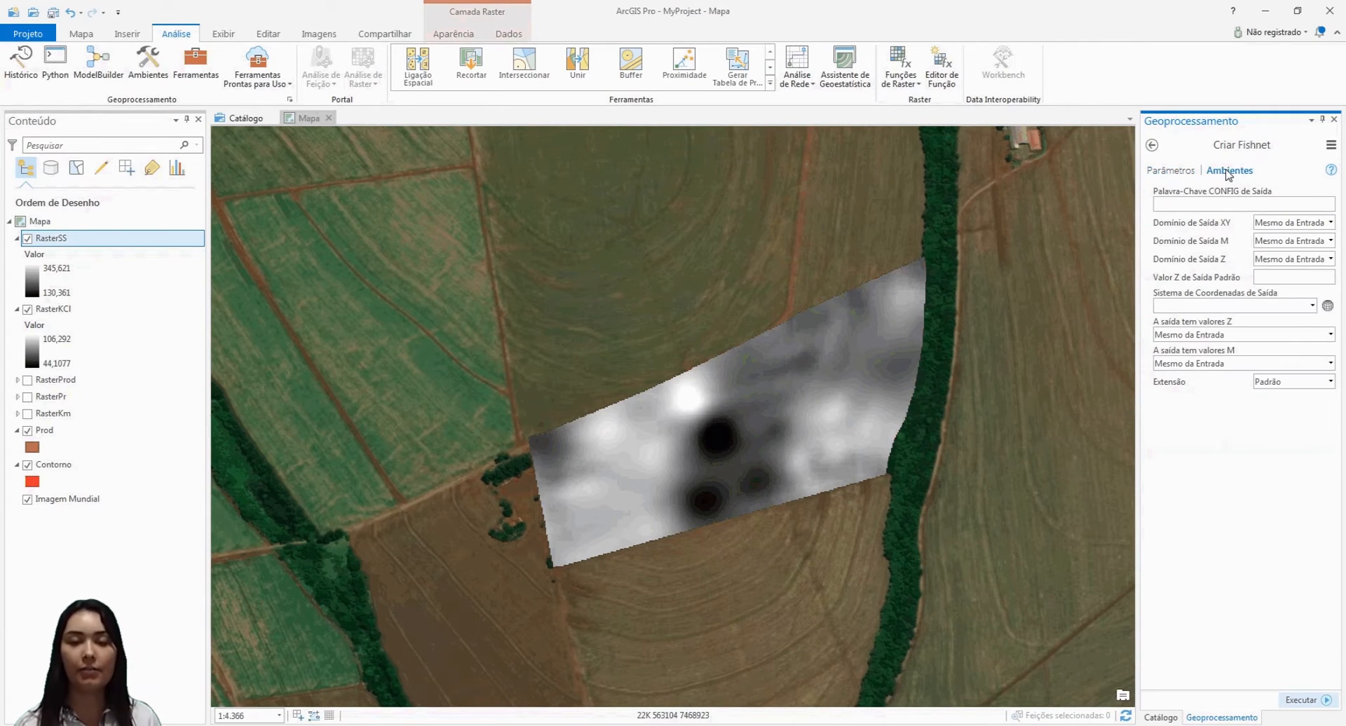
pyautogui.click(1313, 306)
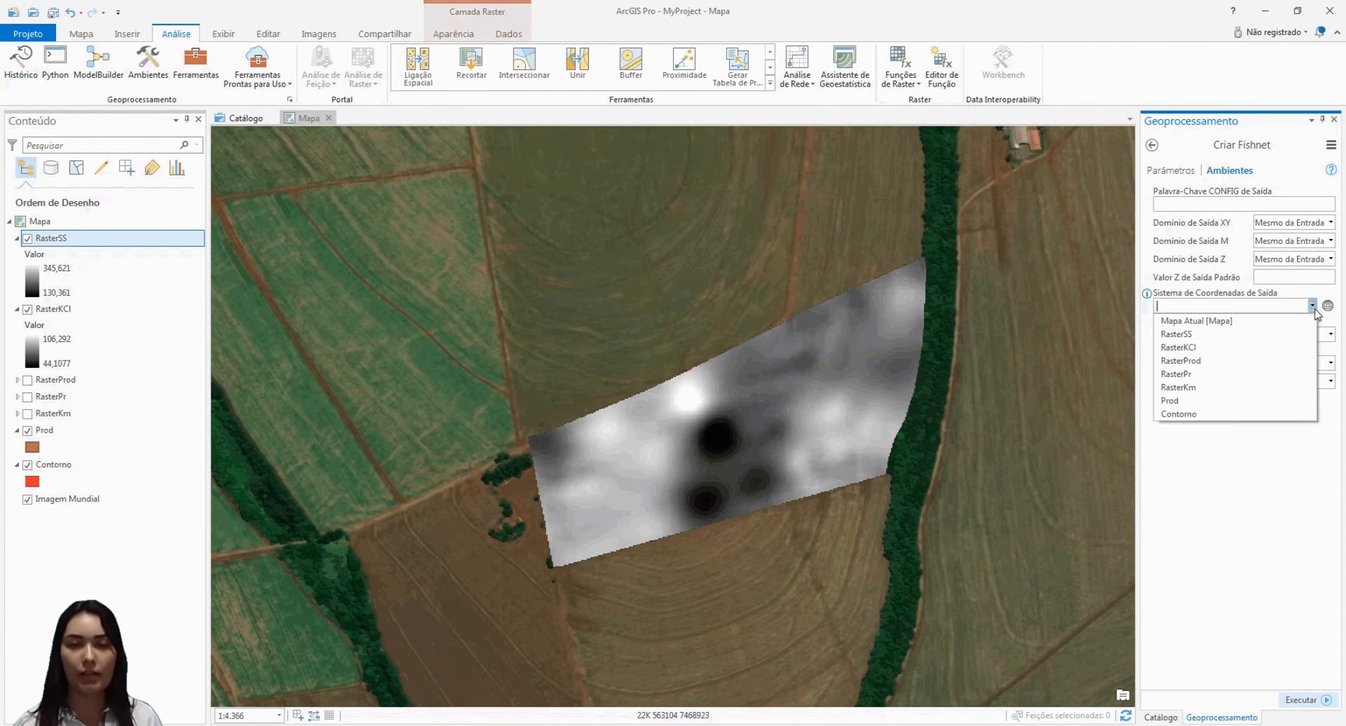
pyautogui.click(1206, 415)
pyautogui.click(1331, 381)
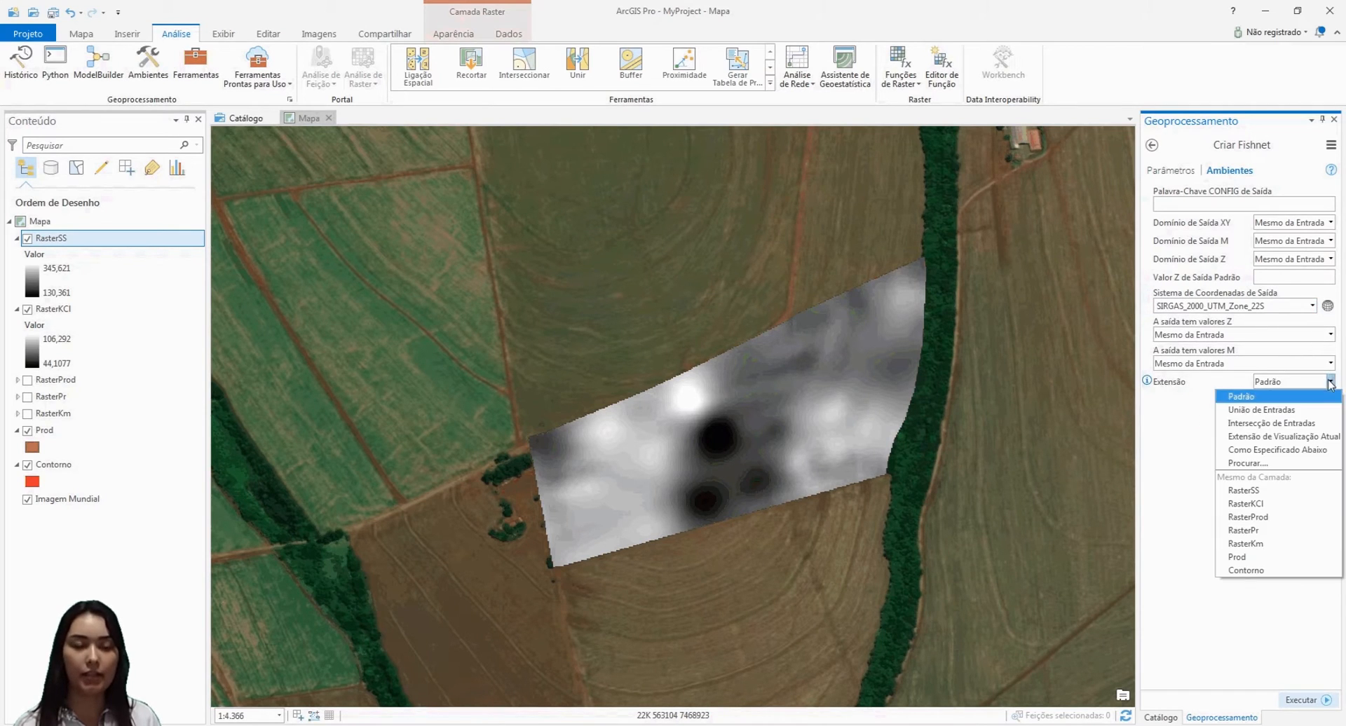
pyautogui.click(1250, 572)
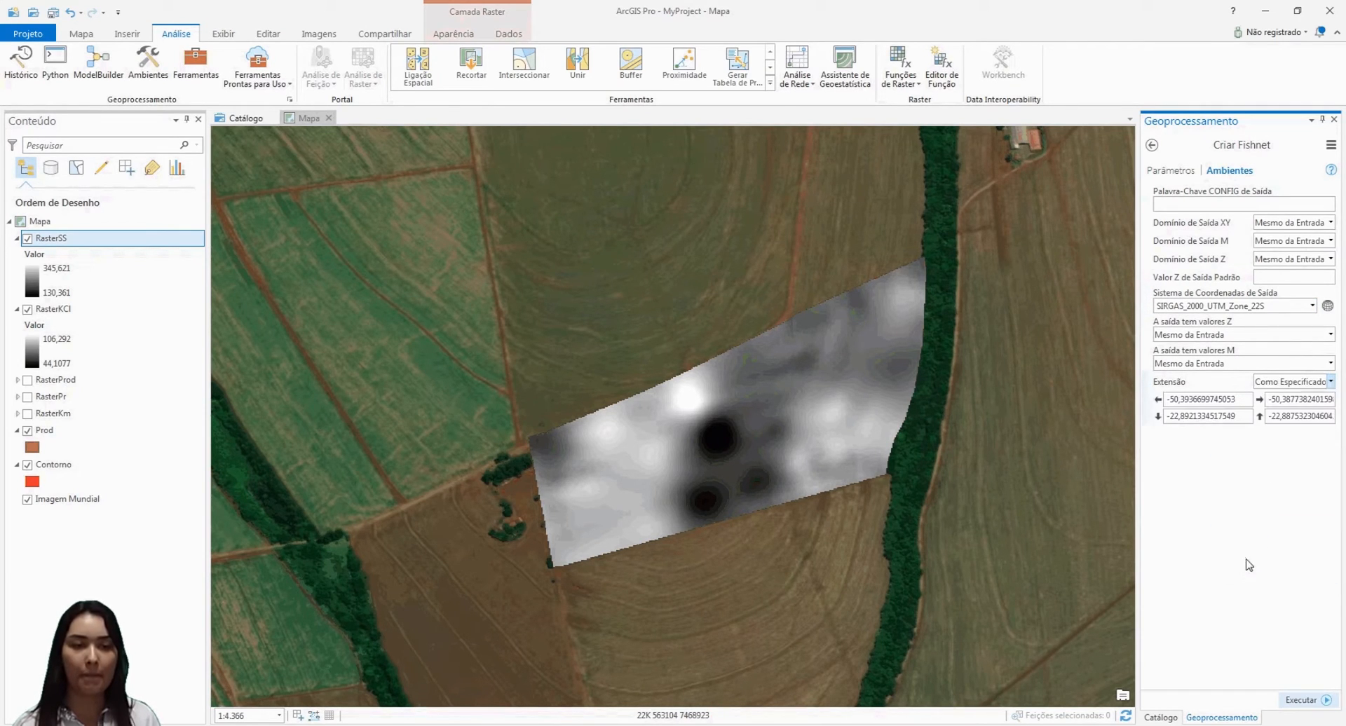
# - Name the output feature class Fishnet in MyProject.gdb and run the Criar Fishnet tool
pyautogui.click(1171, 170)
pyautogui.click(1327, 204)
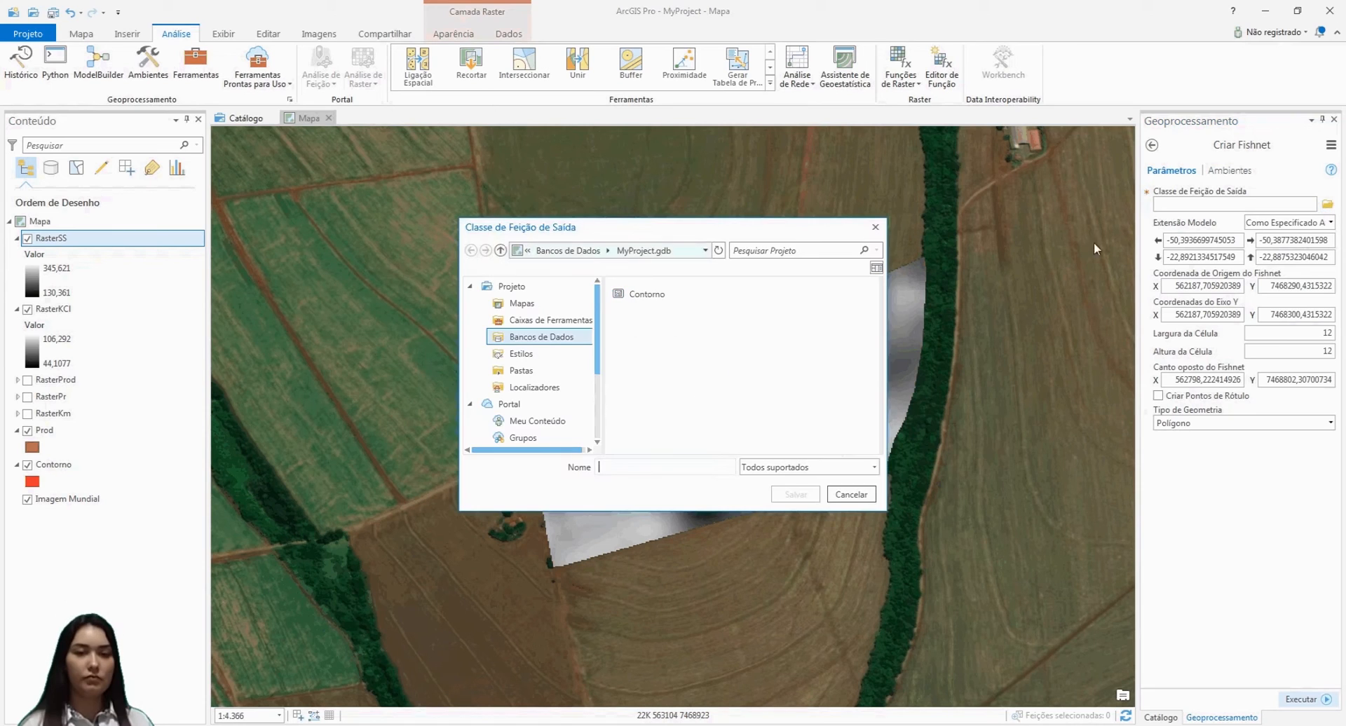
pyautogui.write('F')
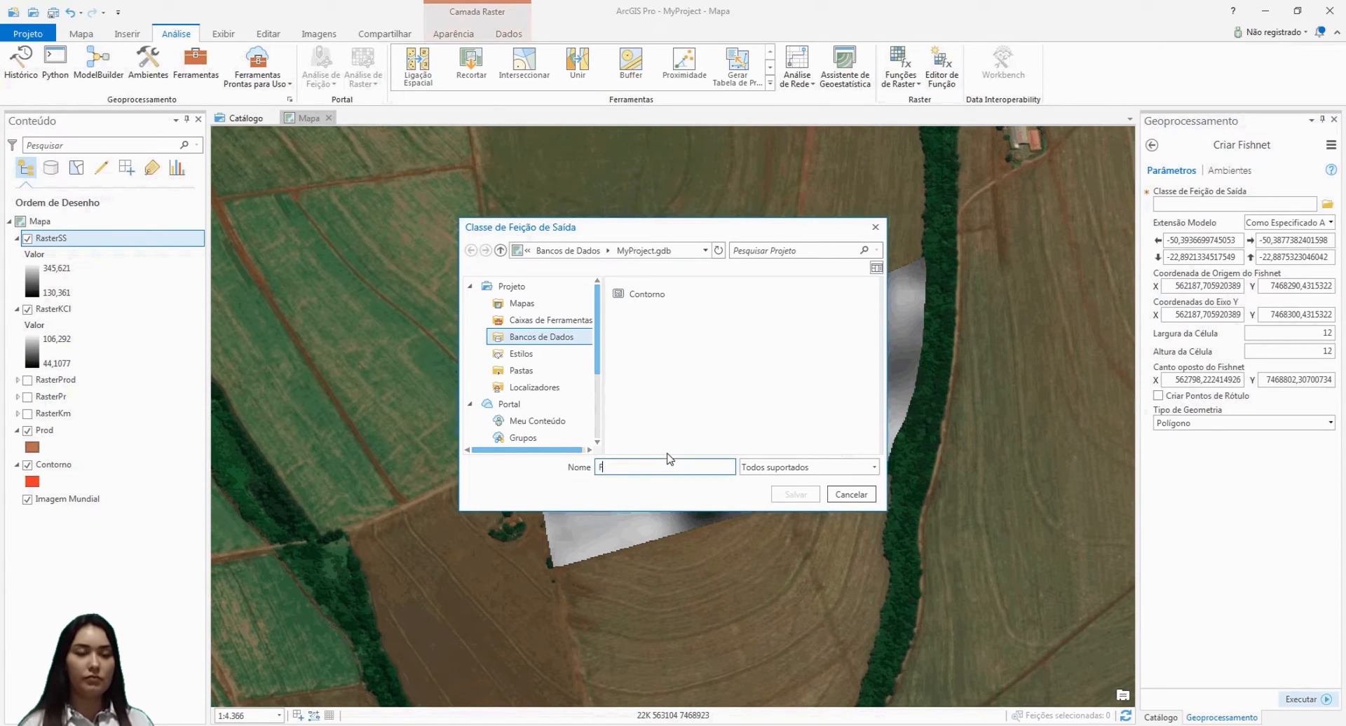
pyautogui.write('ishnet')
pyautogui.click(796, 494)
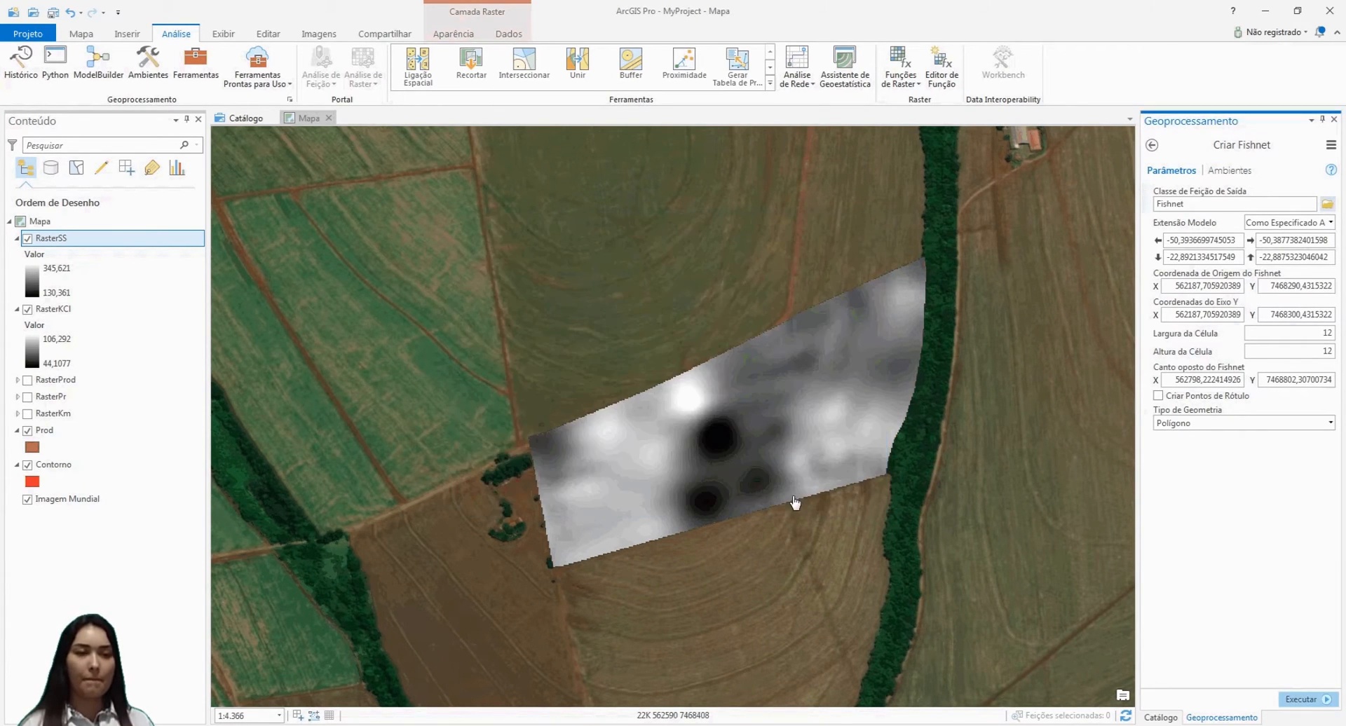
pyautogui.click(1303, 699)
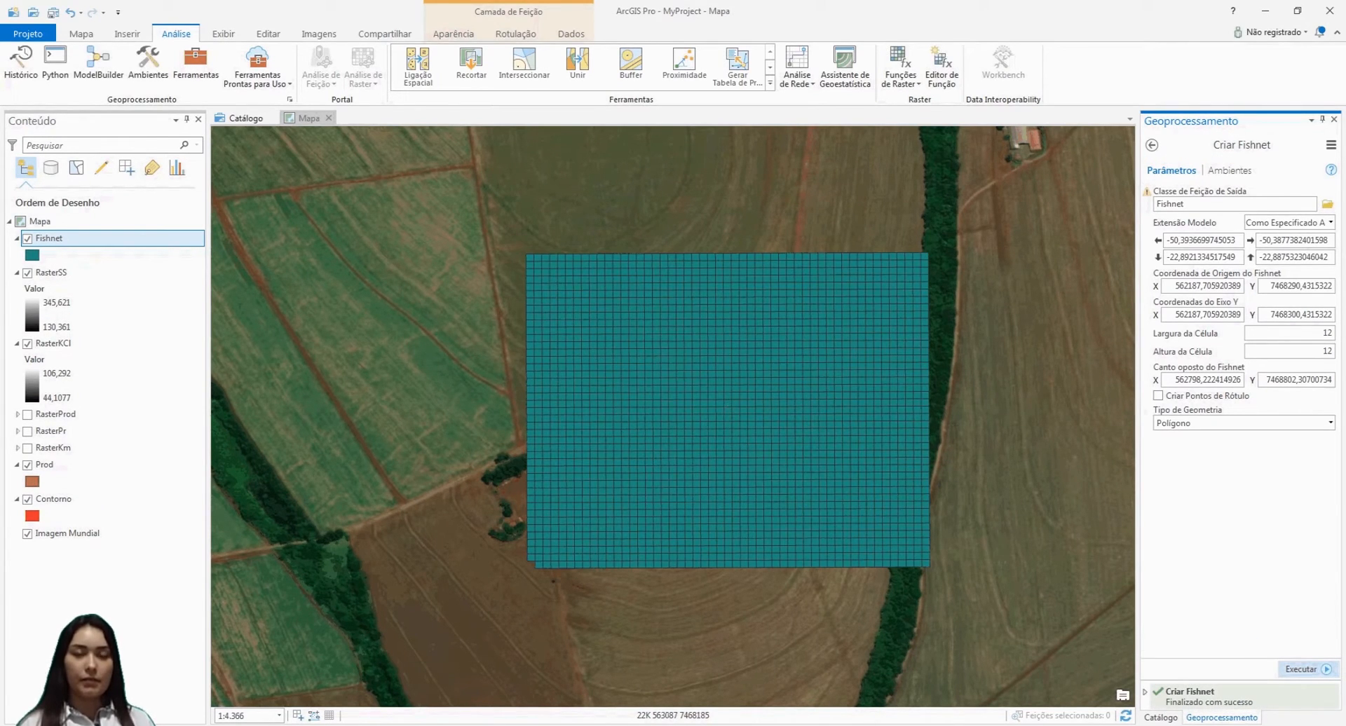
# - Find the Interseccionar tool and set Fishnet and Contorno as its input features
pyautogui.click(1161, 718)
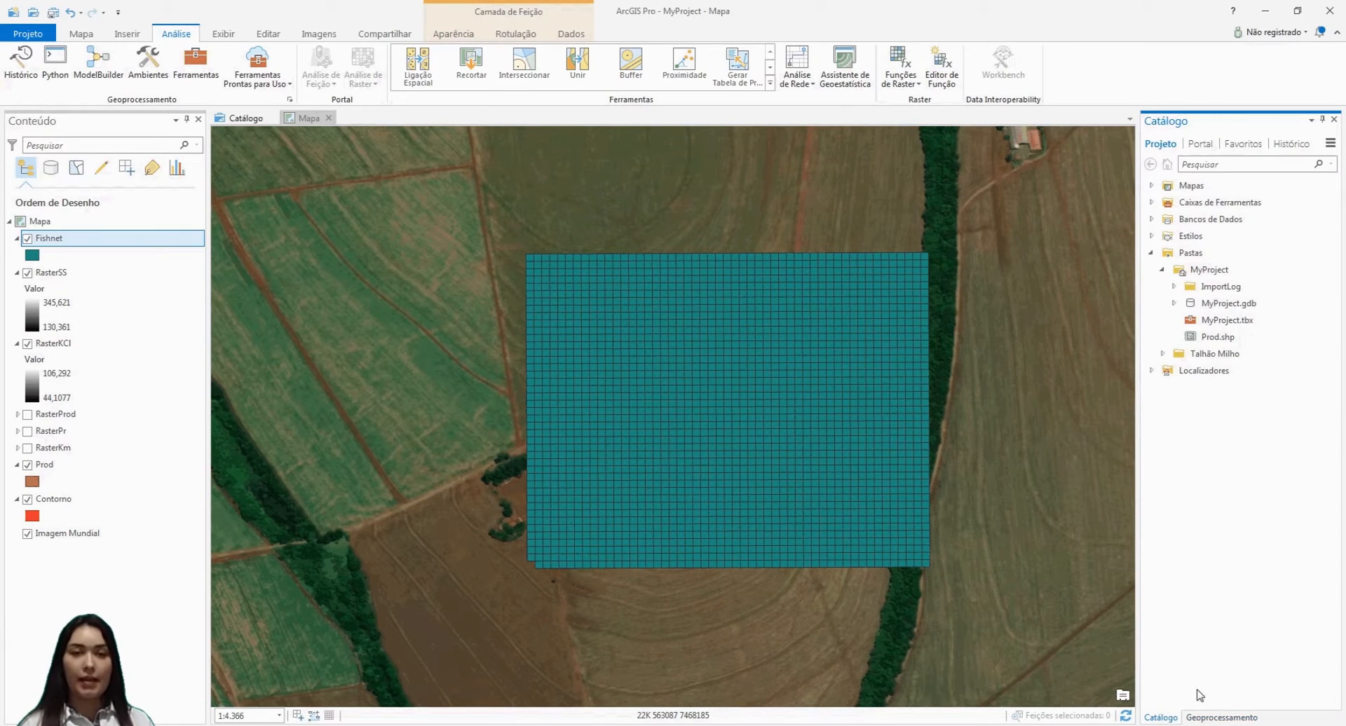
pyautogui.click(1201, 718)
pyautogui.click(1152, 145)
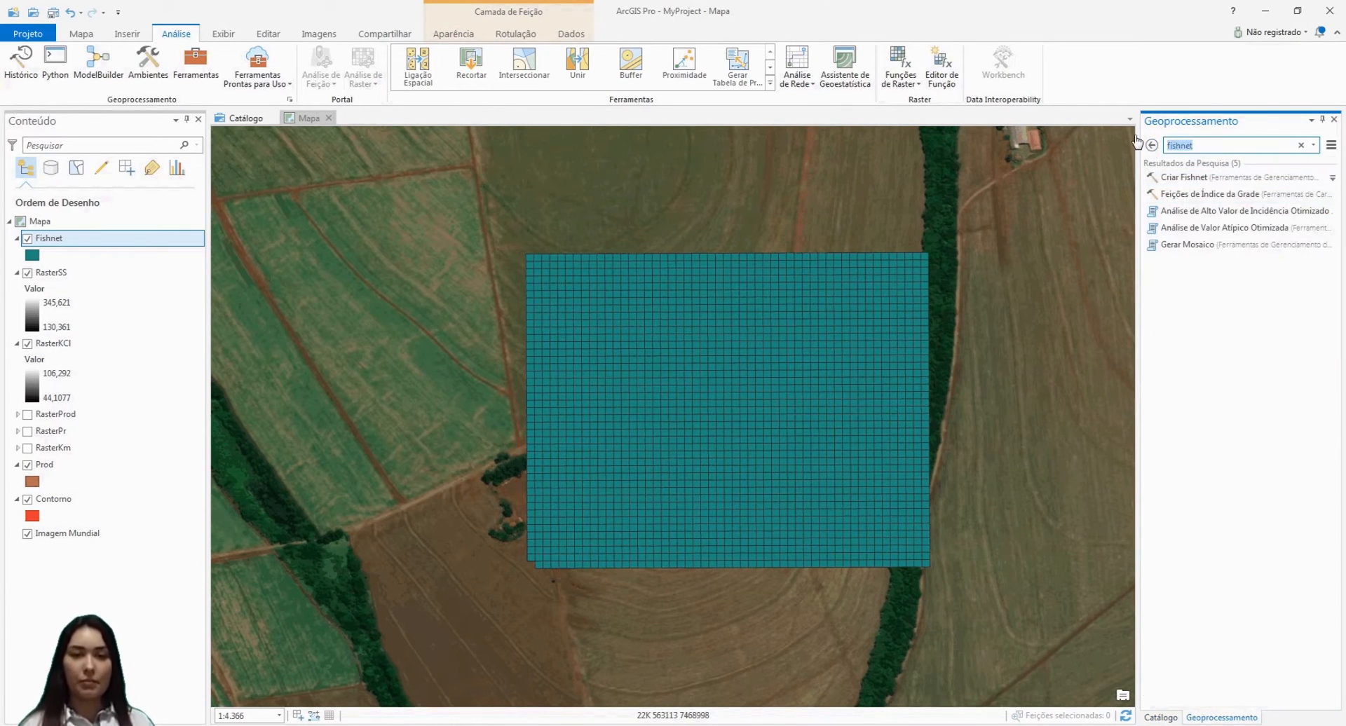
pyautogui.write('ion')
pyautogui.press('BackSpace')
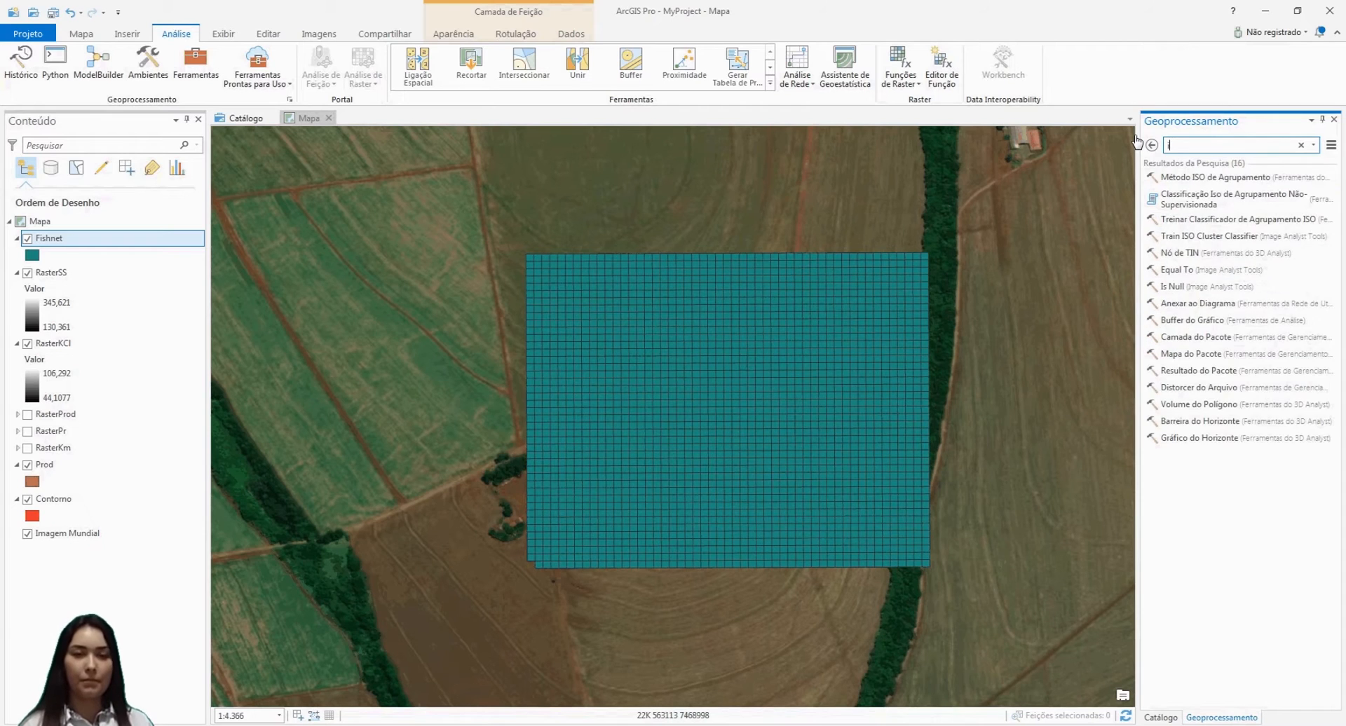
pyautogui.write('nterse')
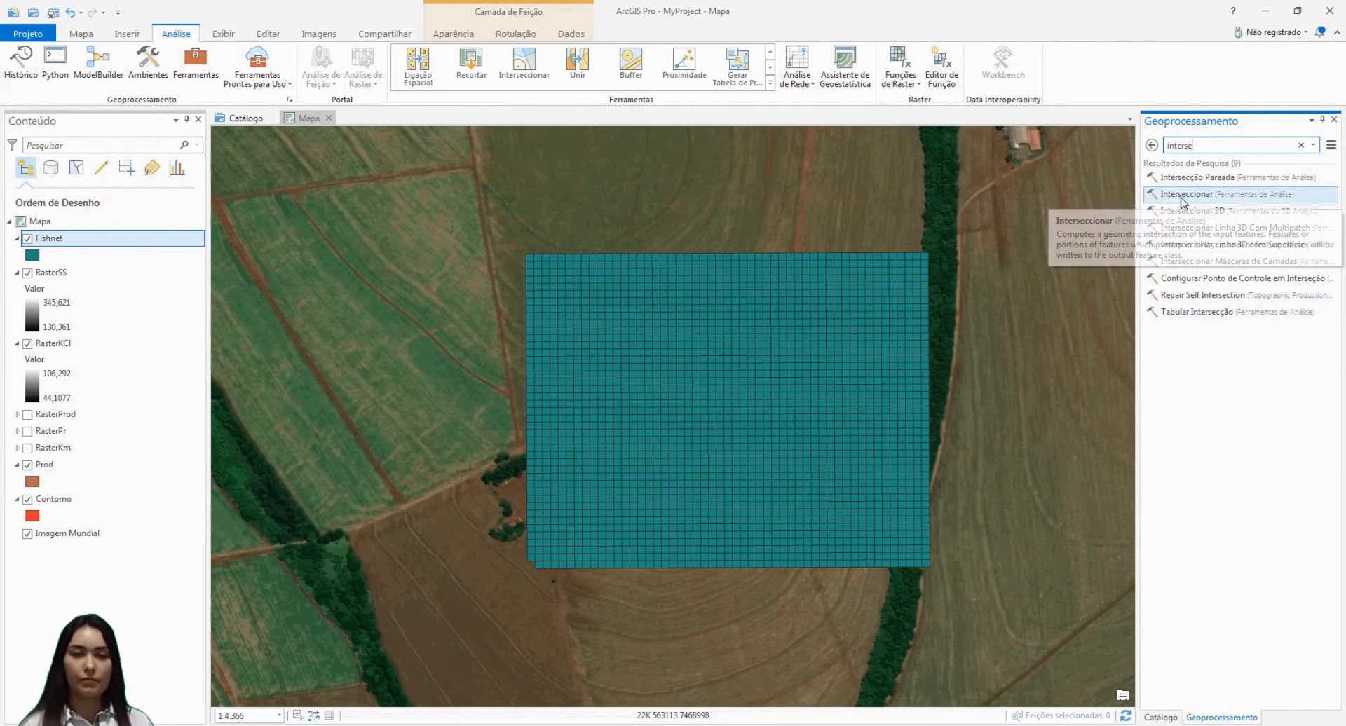
pyautogui.click(1182, 198)
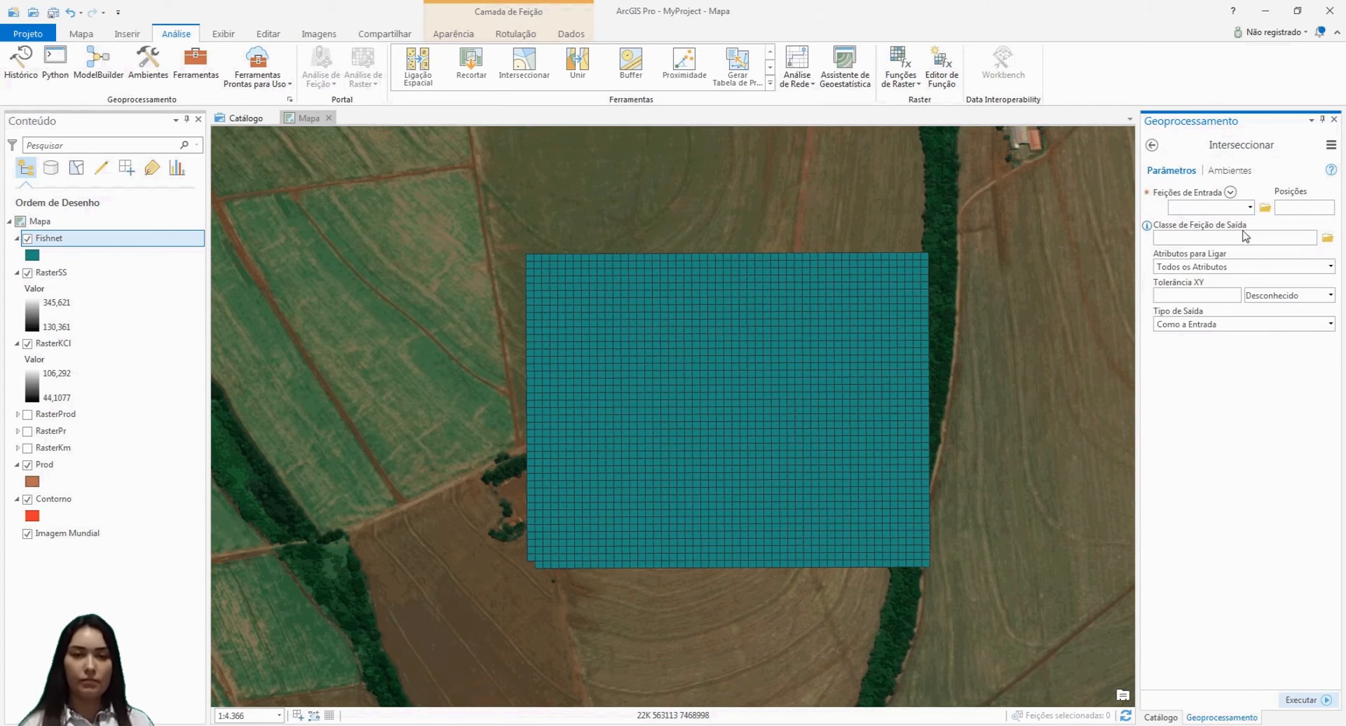
pyautogui.click(1250, 208)
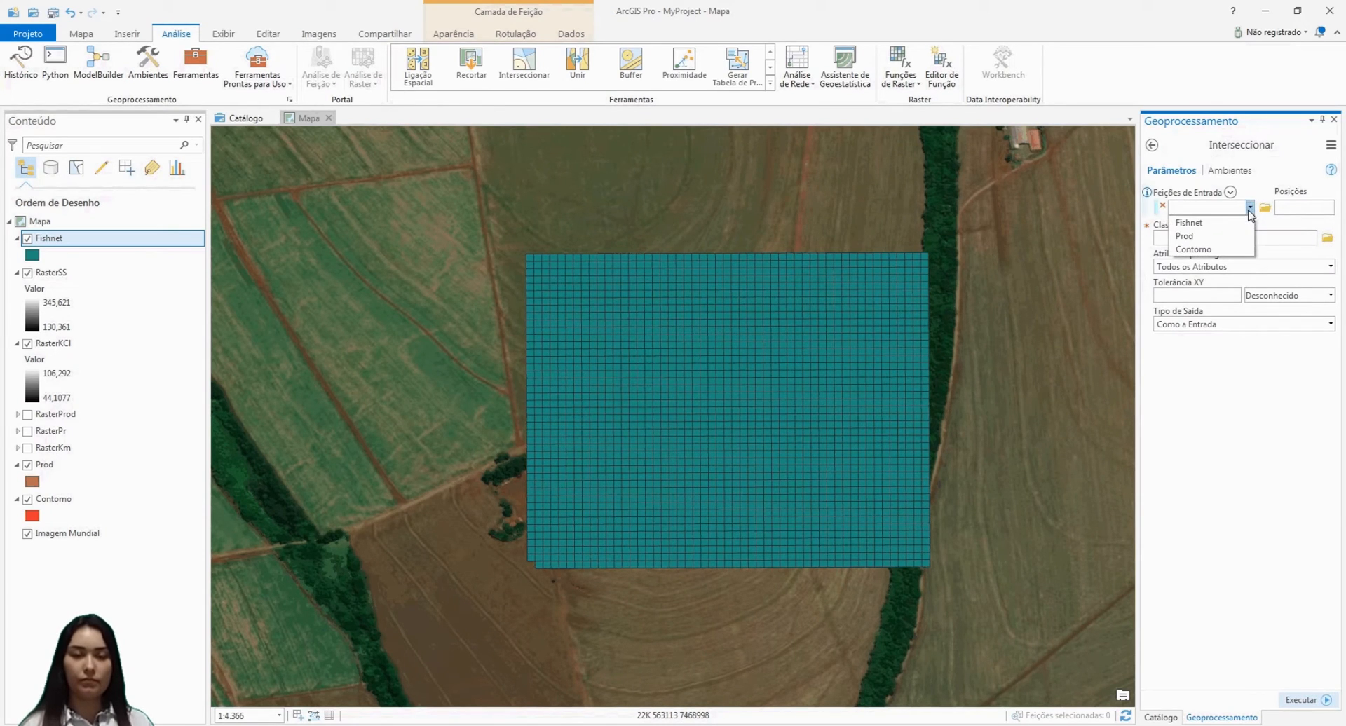
pyautogui.click(1216, 224)
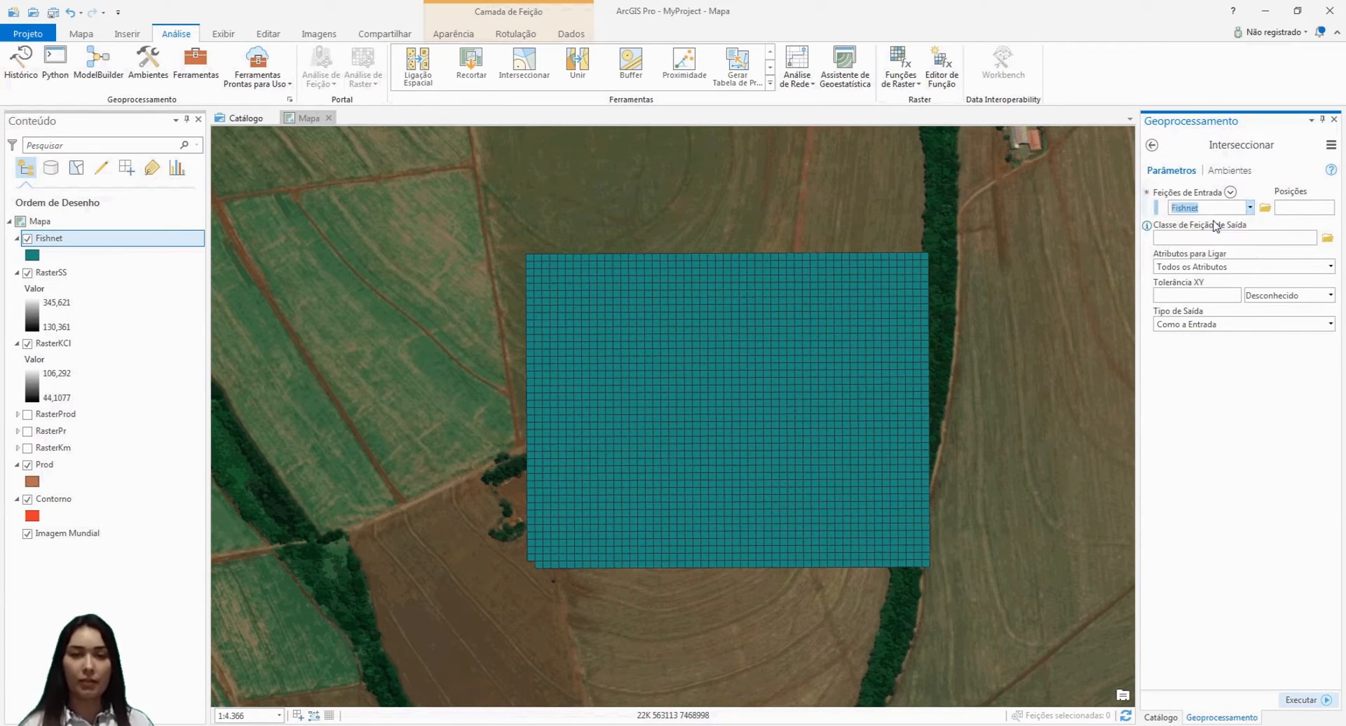
pyautogui.click(1250, 224)
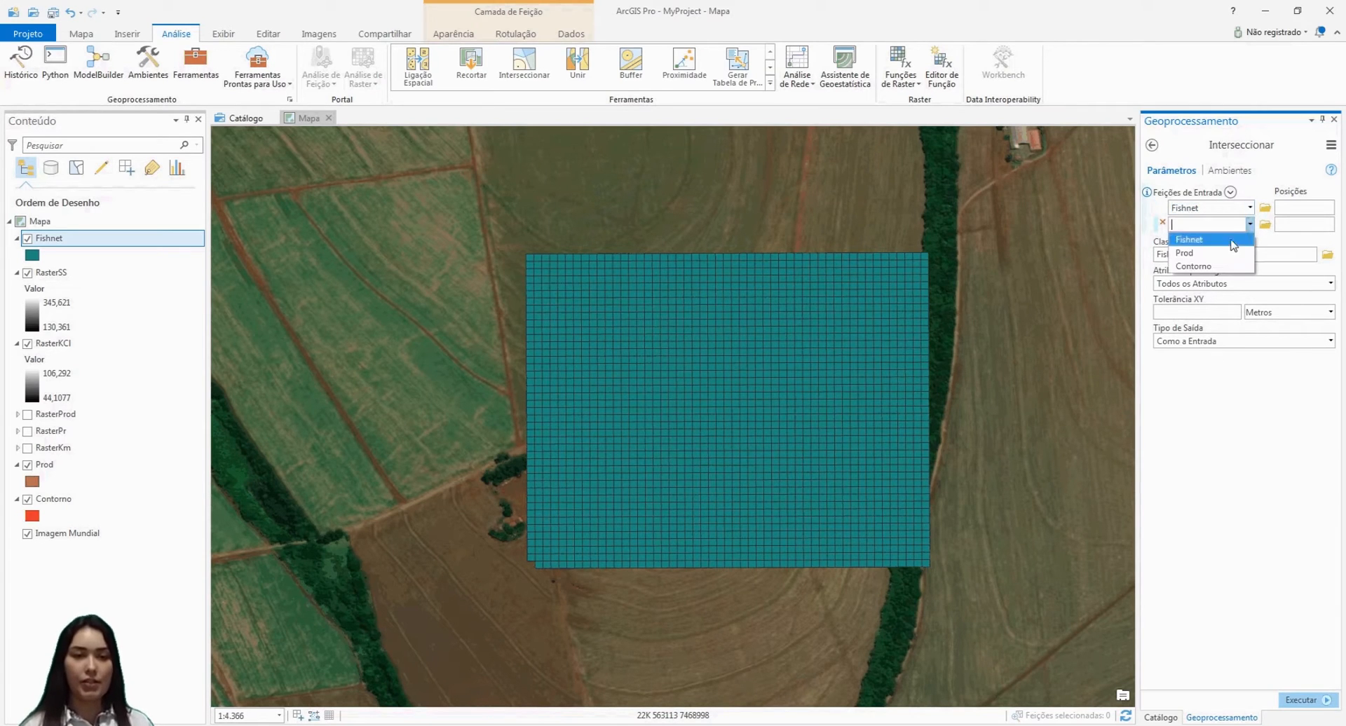
pyautogui.click(1207, 270)
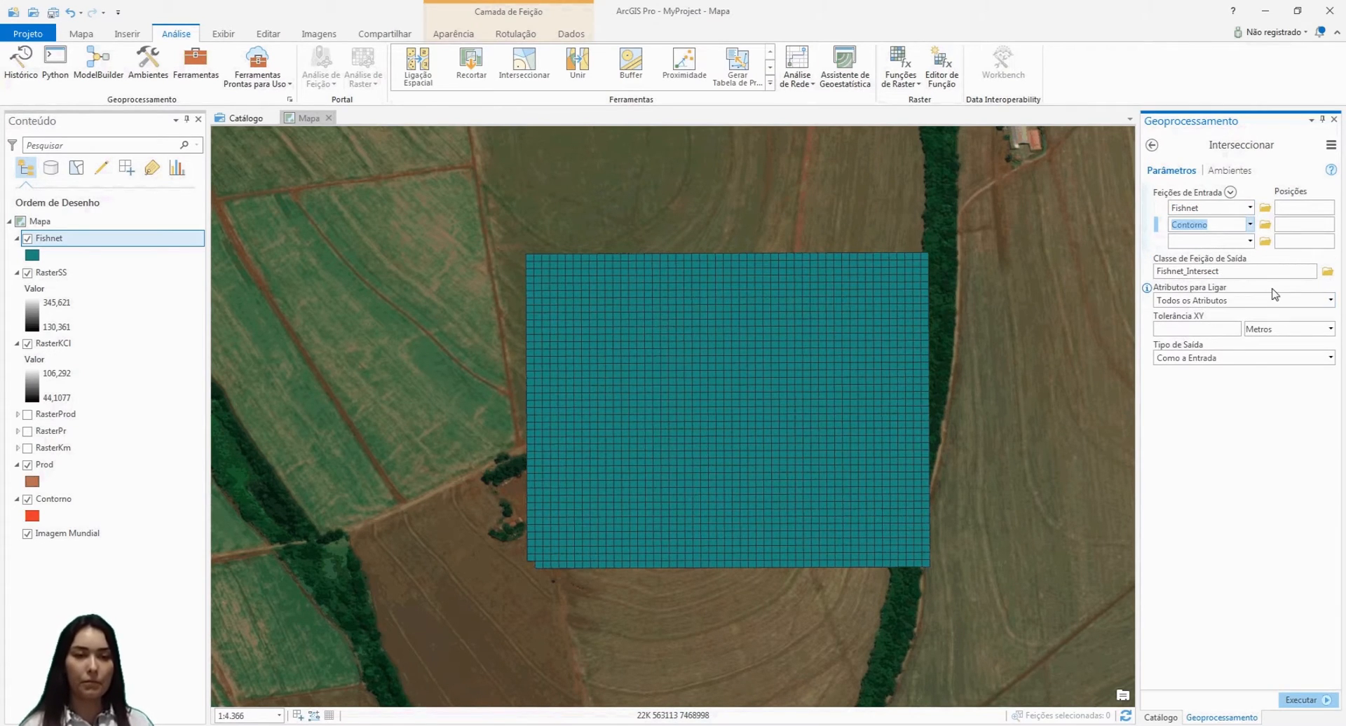
# - Name the output feature class Fishnet_Intersect in MyProject.gdb and run the Interseccionar tool
pyautogui.click(1327, 272)
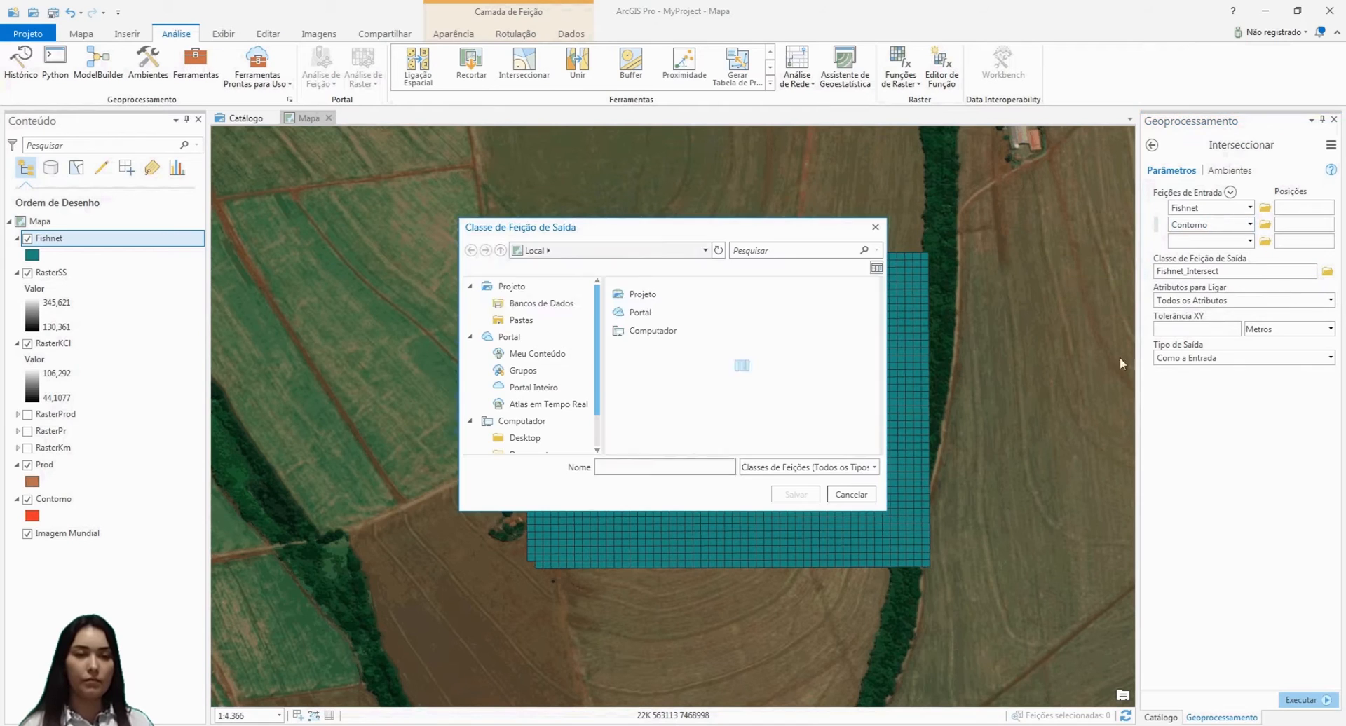
pyautogui.write('g')
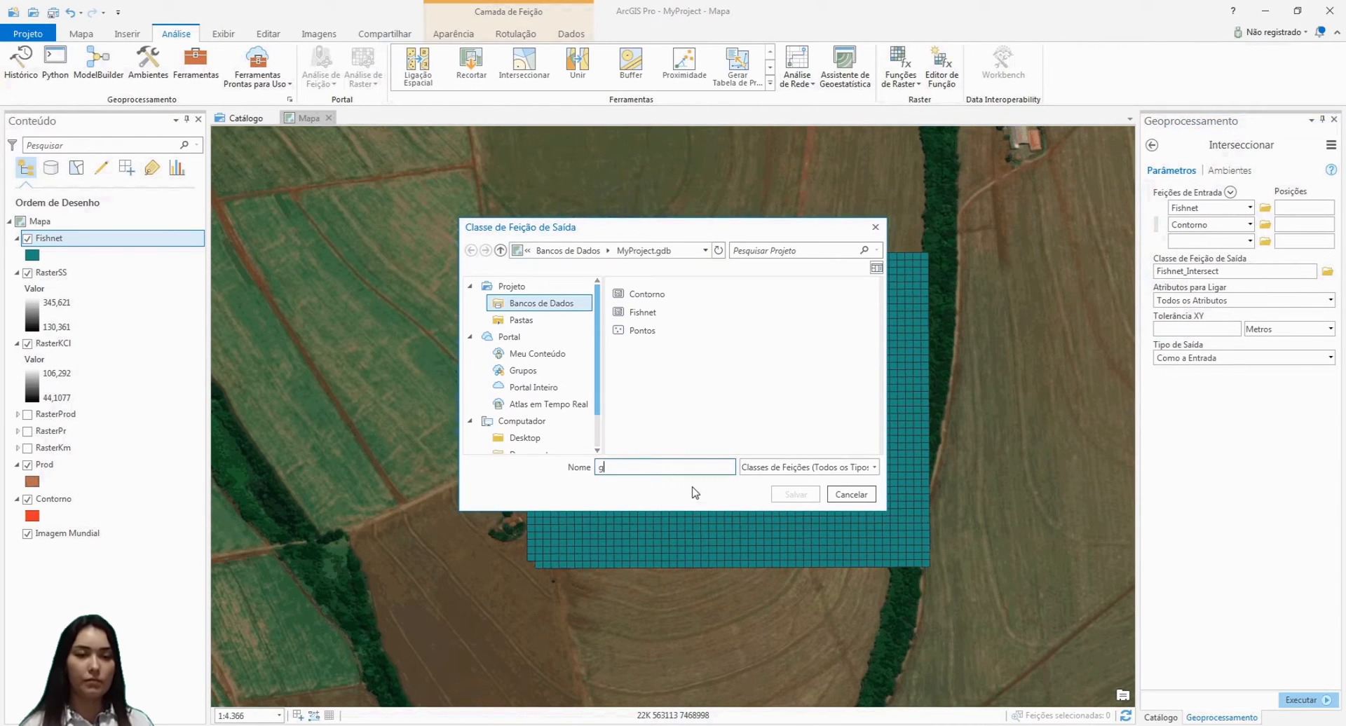
pyautogui.press('BackSpace')
pyautogui.press('BackSpace')
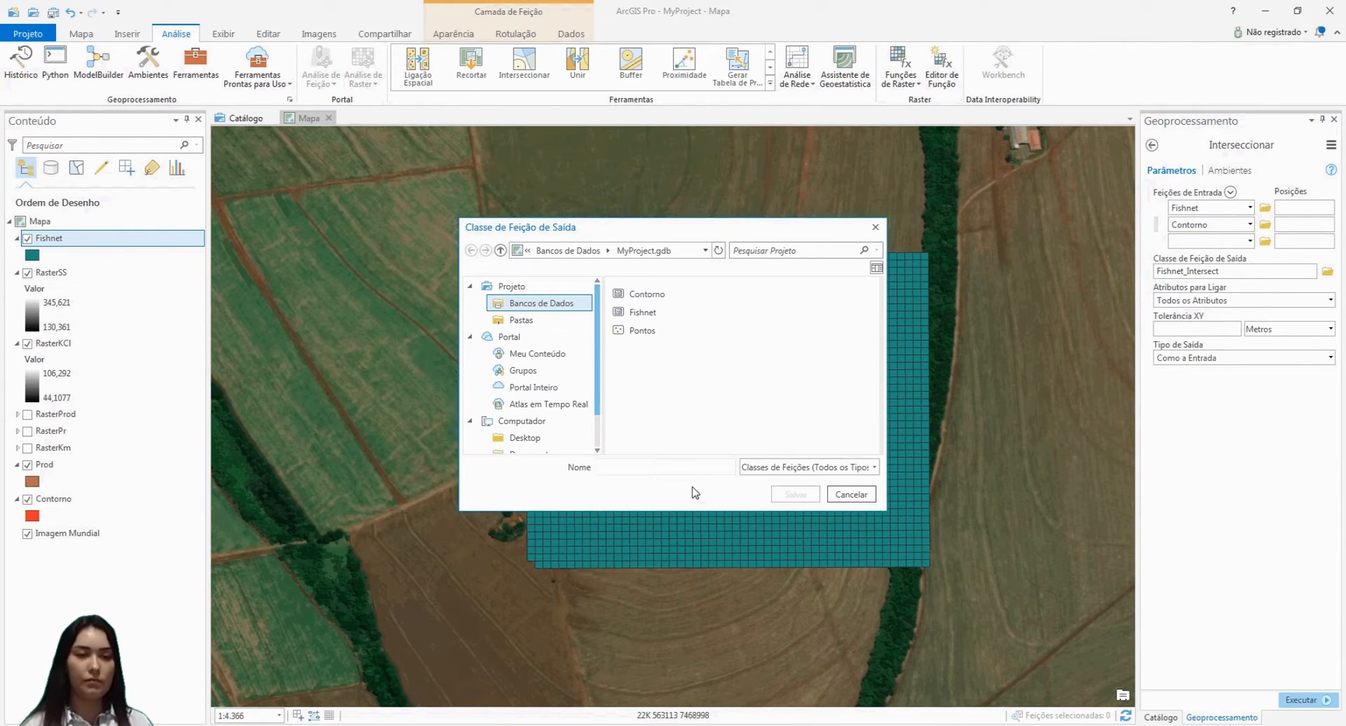
pyautogui.write('Fish')
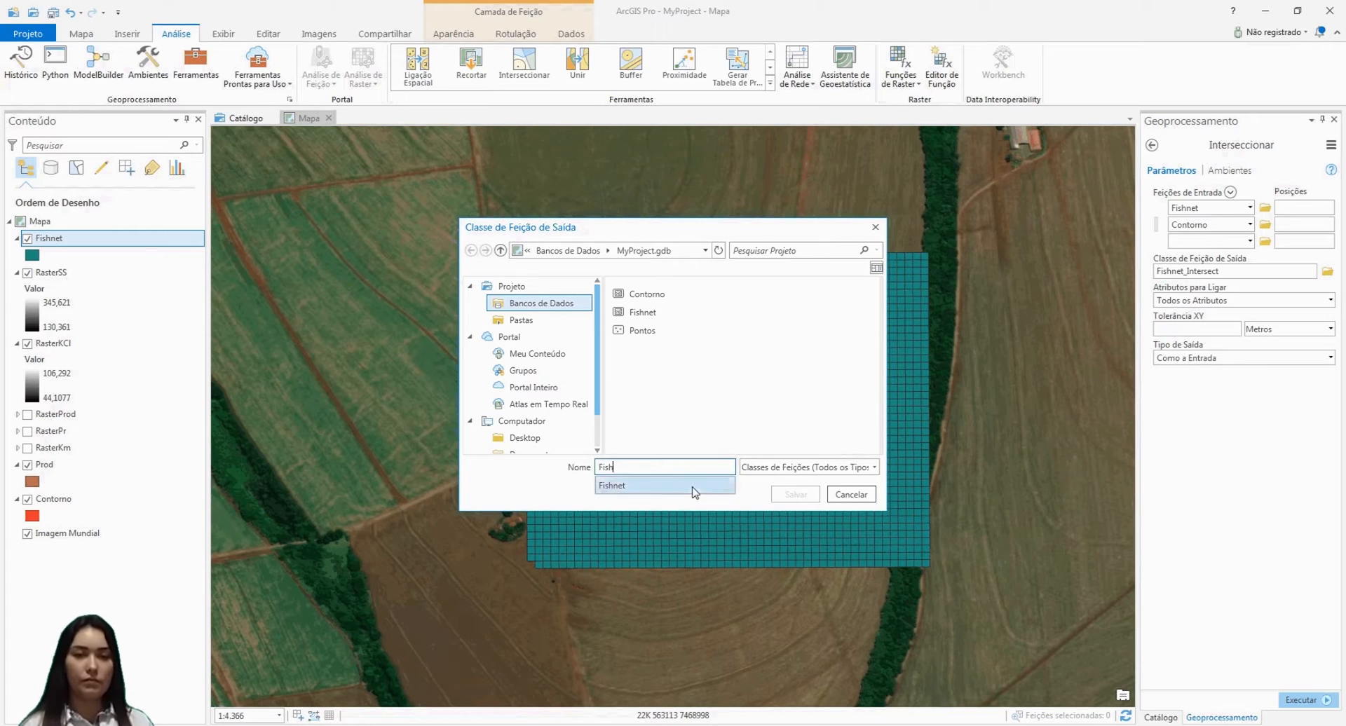
pyautogui.write('net_')
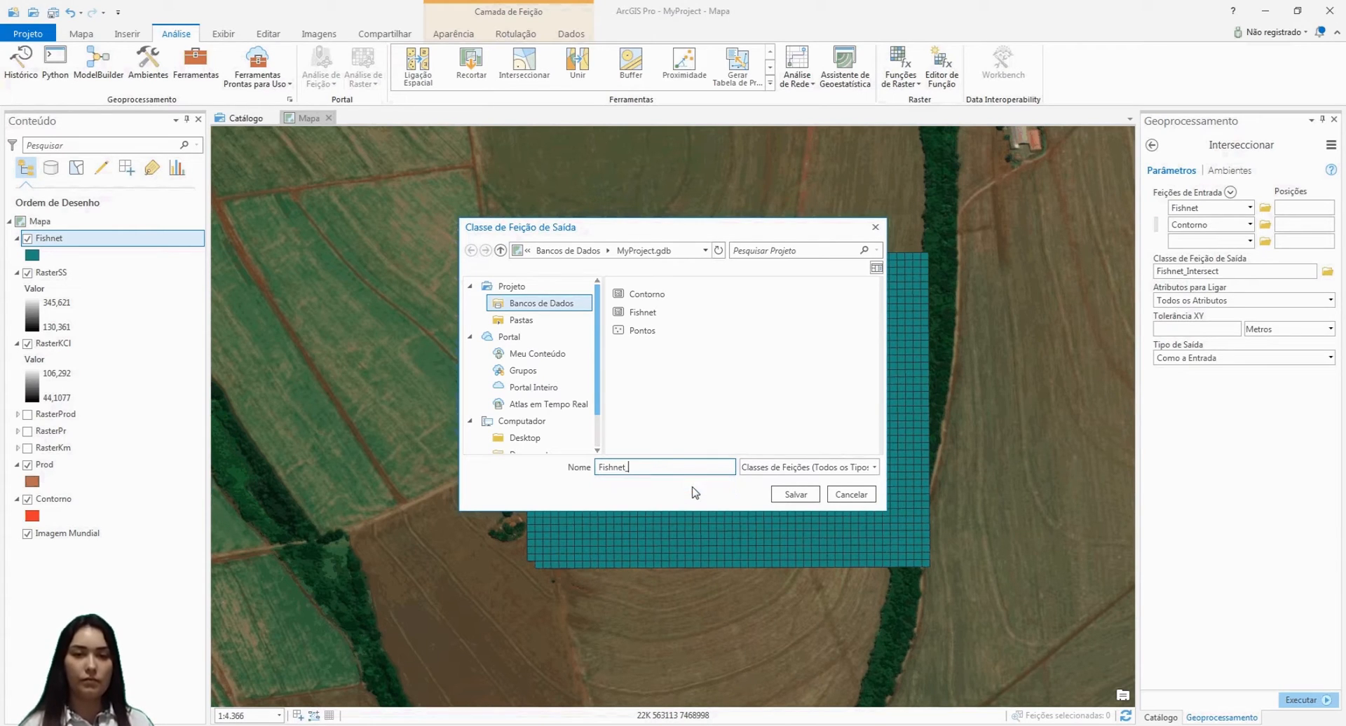
pyautogui.write('Intersect')
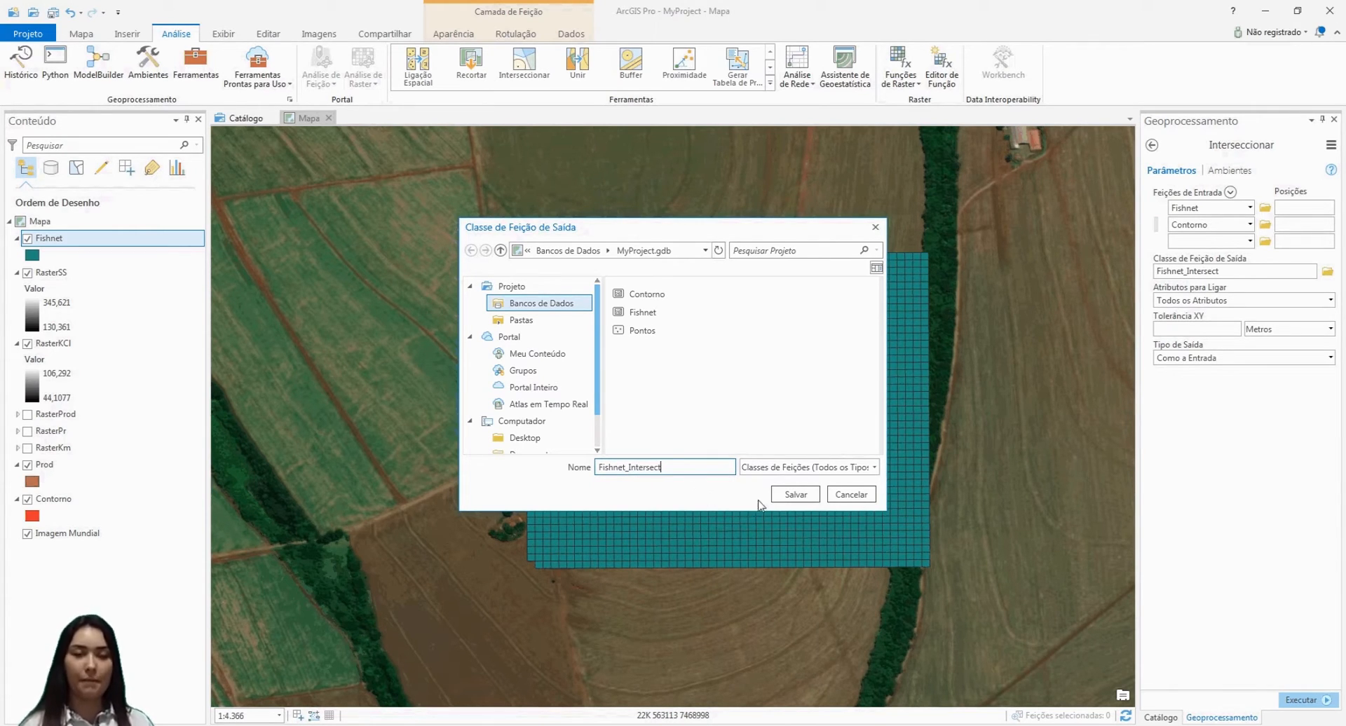
pyautogui.click(796, 494)
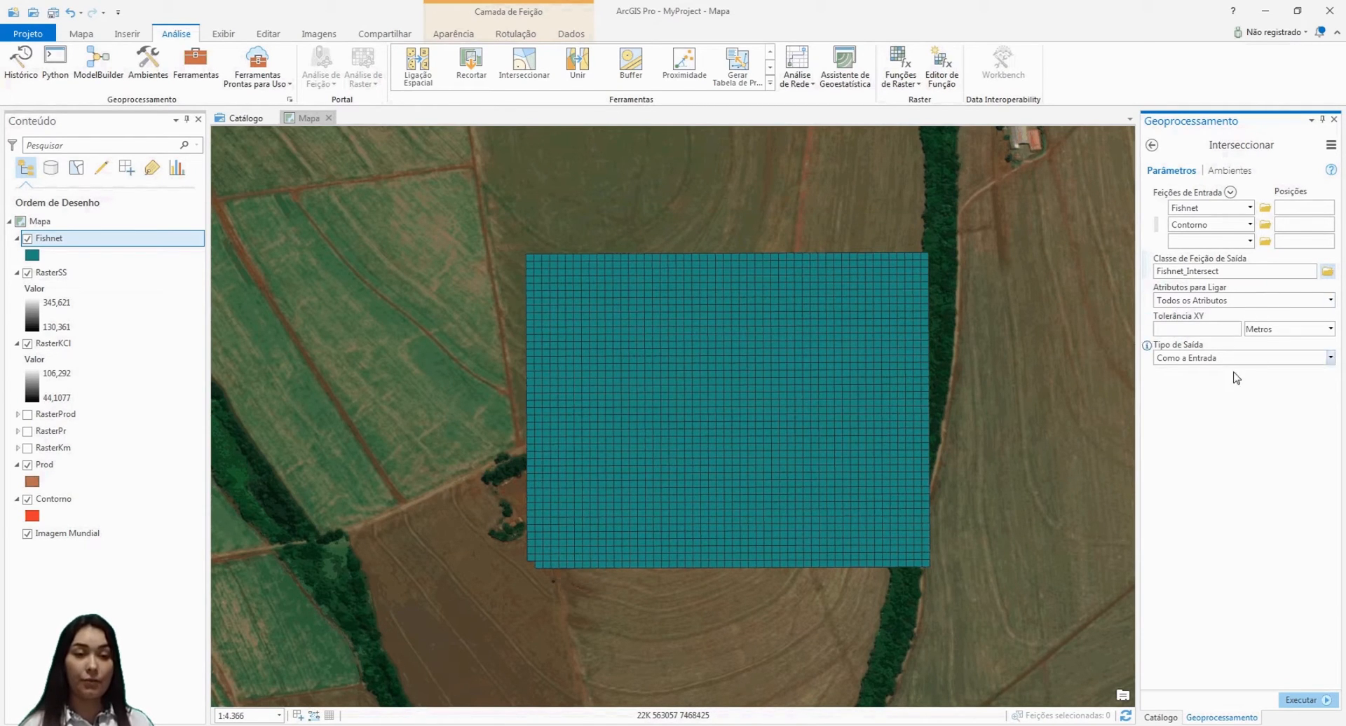
pyautogui.click(1301, 700)
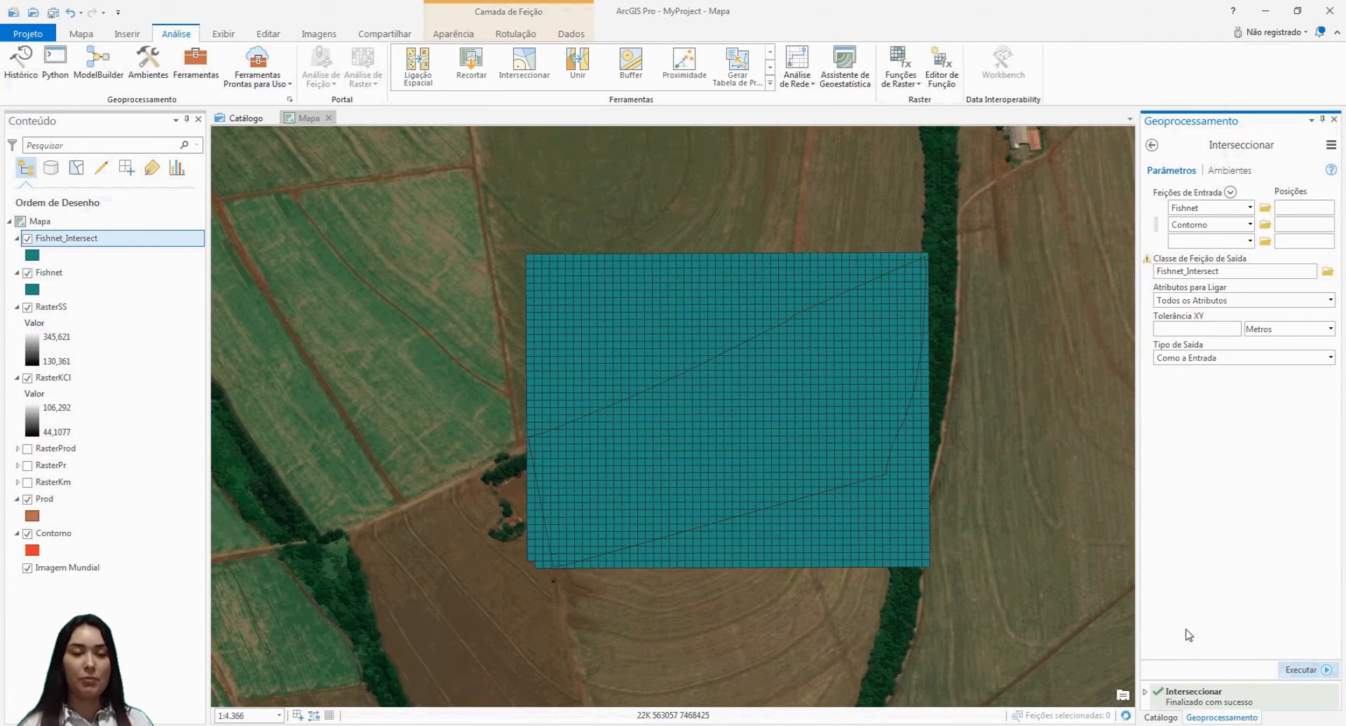
# - Remove the original Fishnet layer from the map and open the attribute table of Fishnet_Intersect
pyautogui.rightClick(48, 273)
pyautogui.click(77, 298)
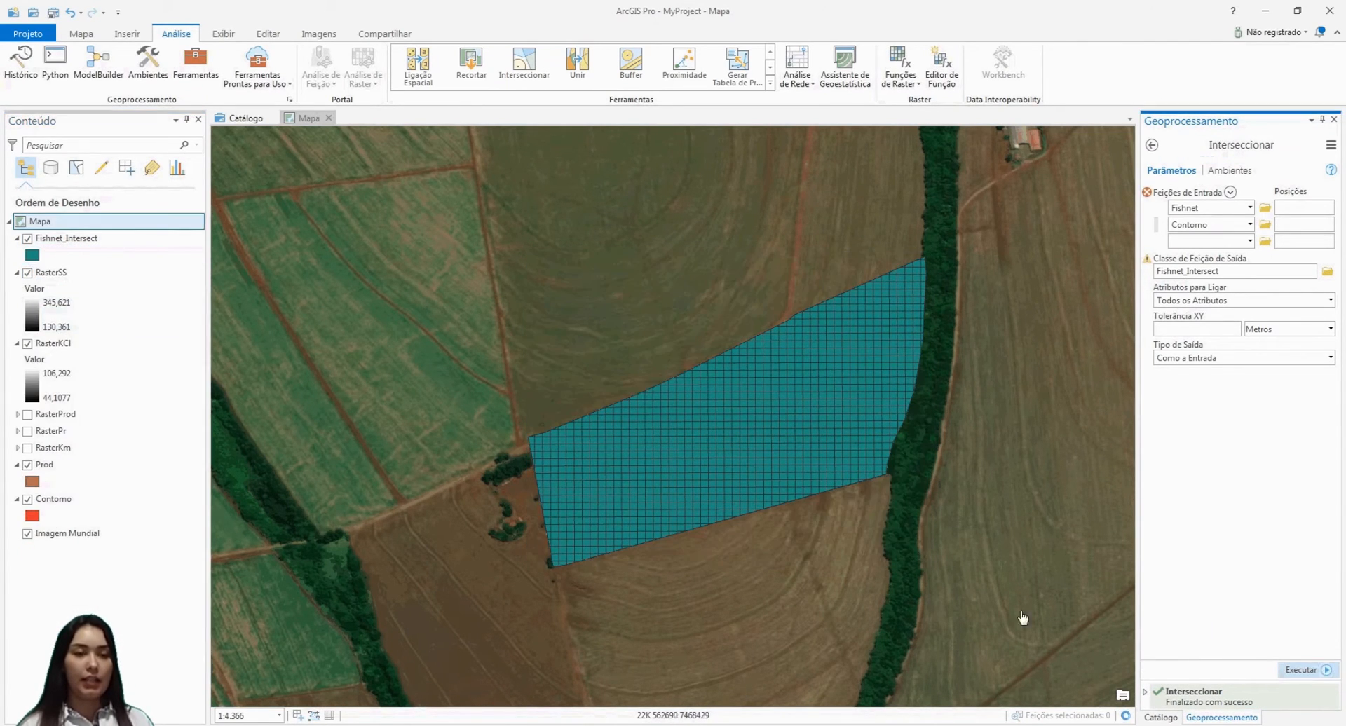
pyautogui.rightClick(64, 241)
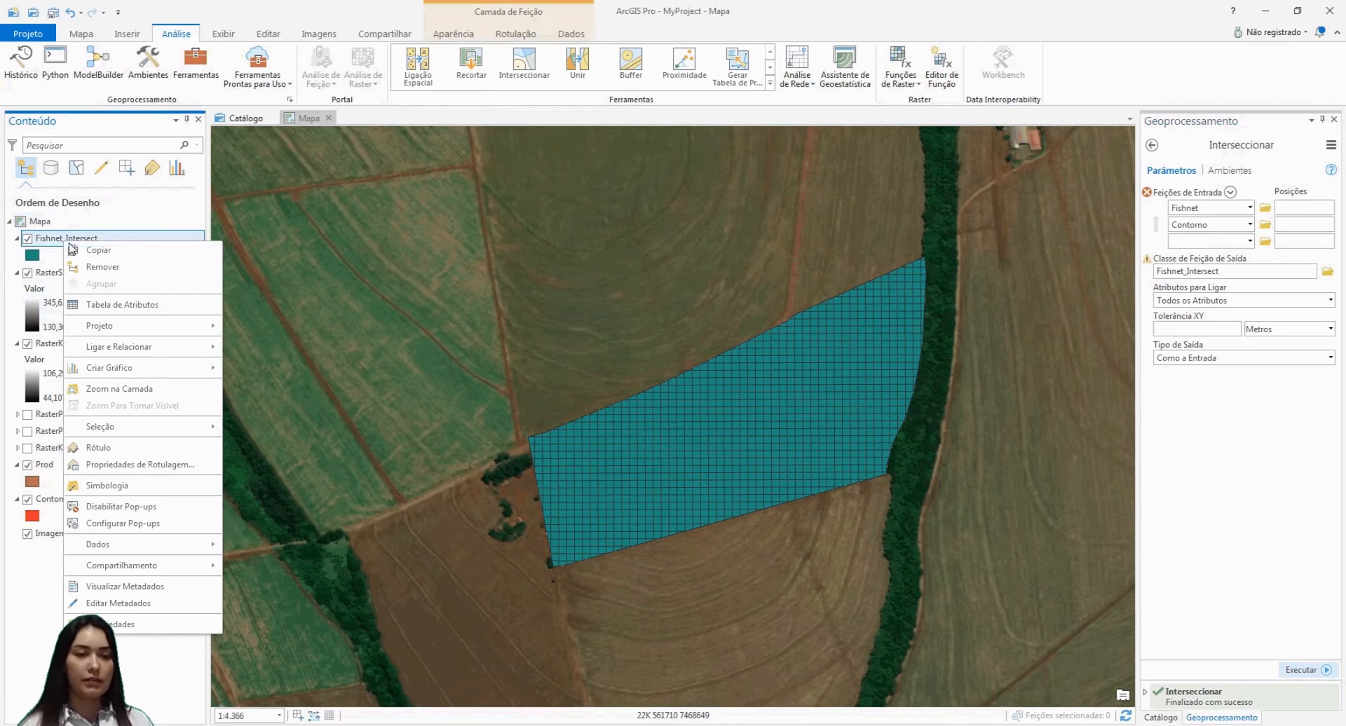
pyautogui.click(121, 305)
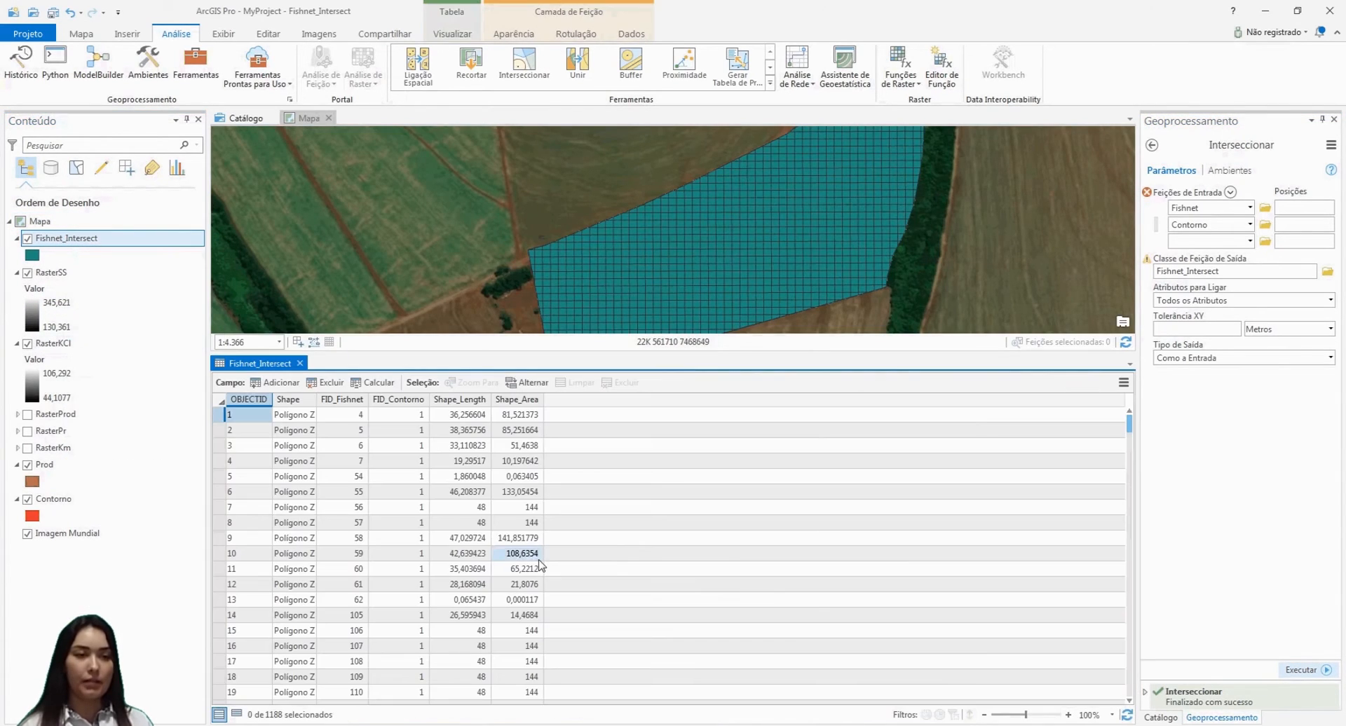
# - Add a field named DoseKCL with data type Duplo to Fishnet_Intersect and insert another new field row below it
pyautogui.click(280, 382)
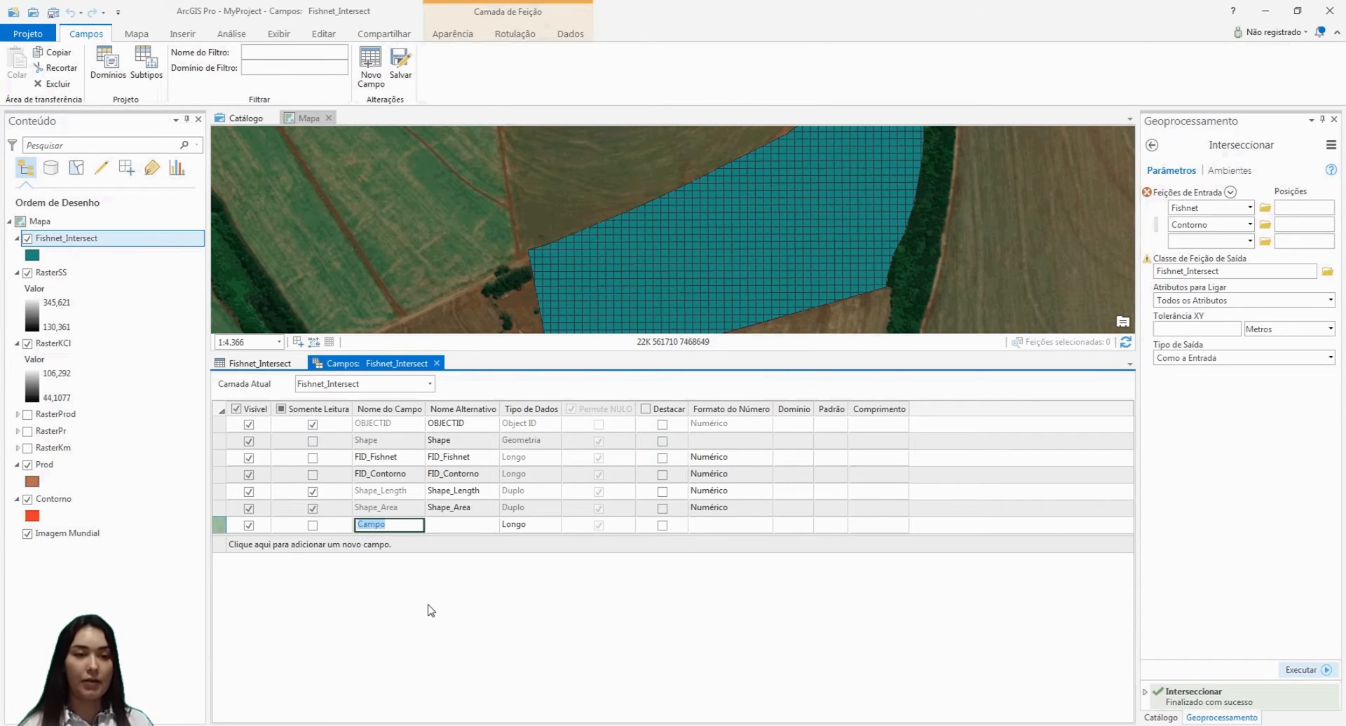
pyautogui.write('KC')
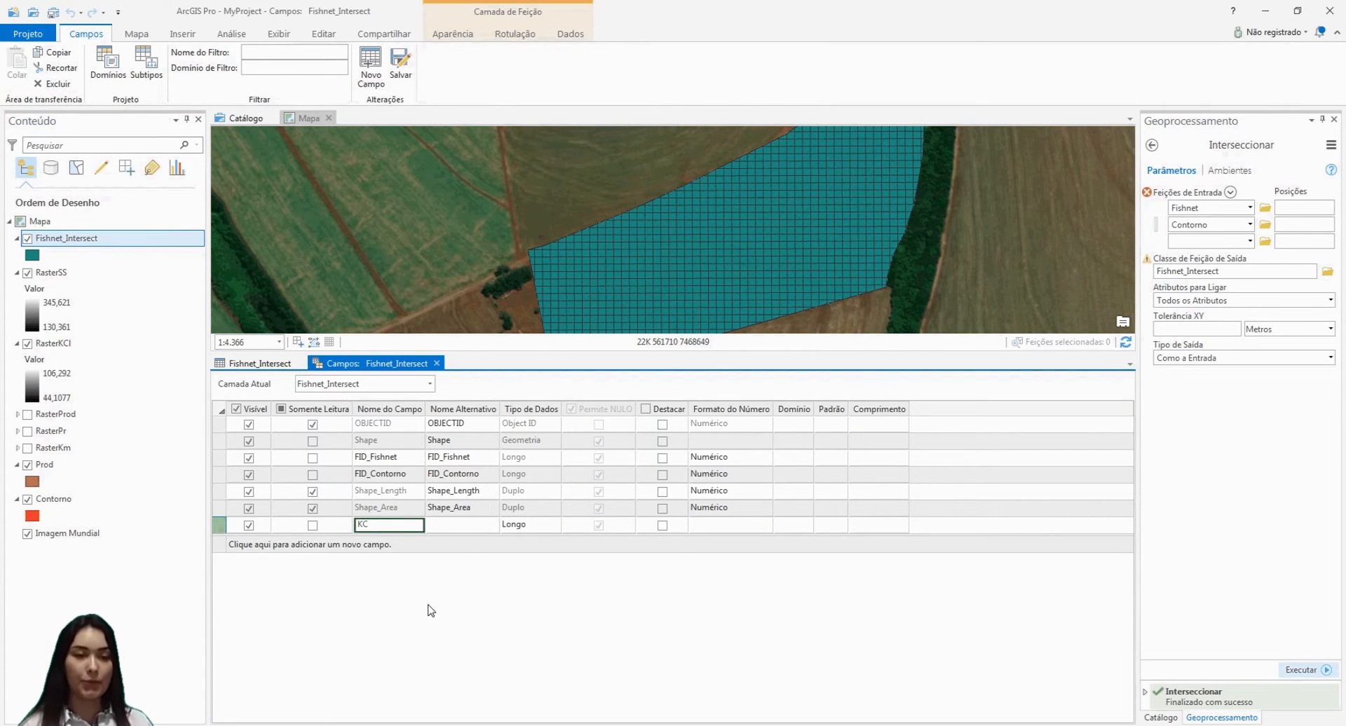
pyautogui.write('l')
pyautogui.press('BackSpace')
pyautogui.press('BackSpace')
pyautogui.press('BackSpace')
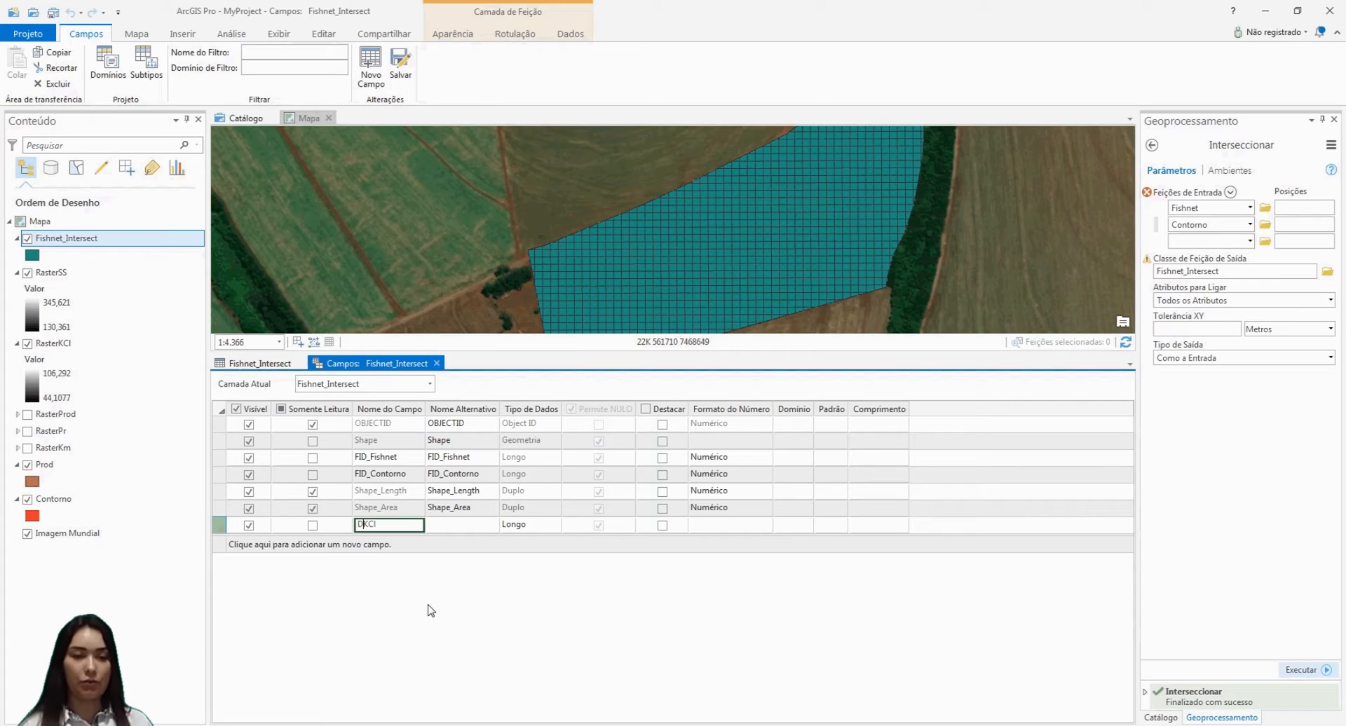
pyautogui.write('DoseKCL')
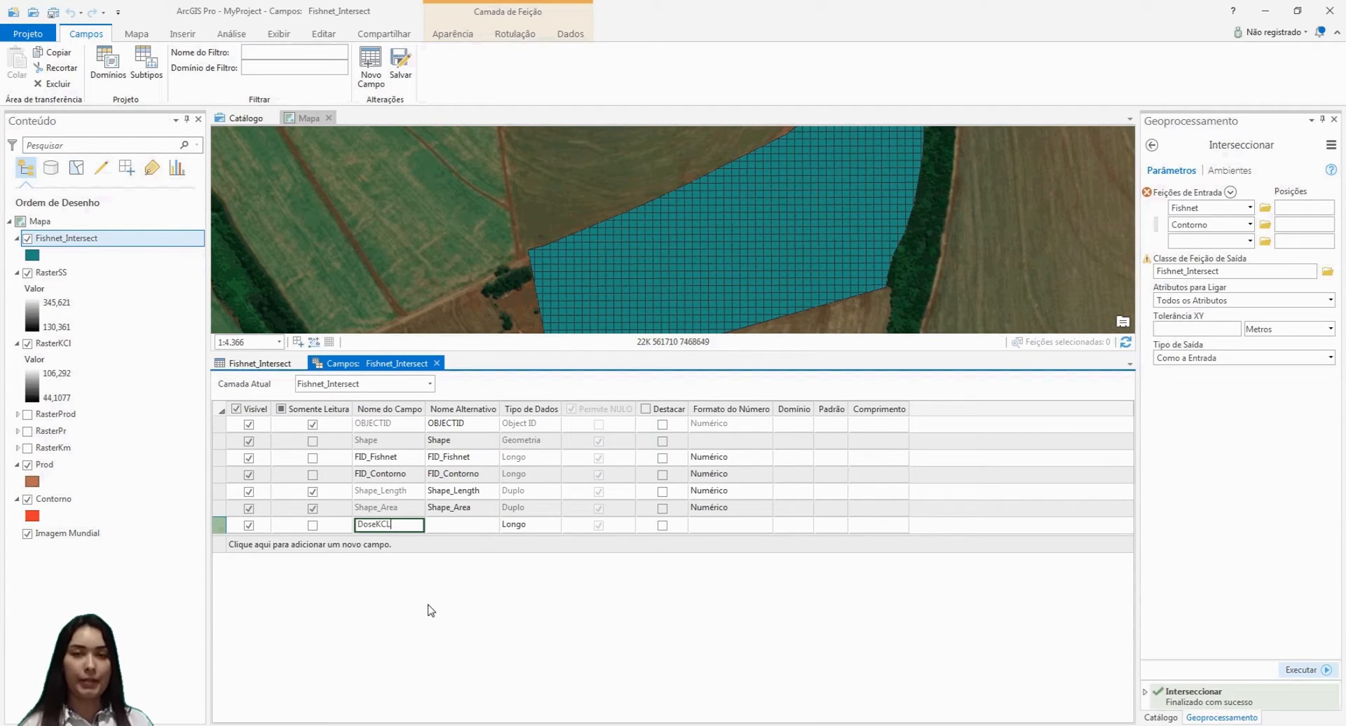
pyautogui.click(526, 532)
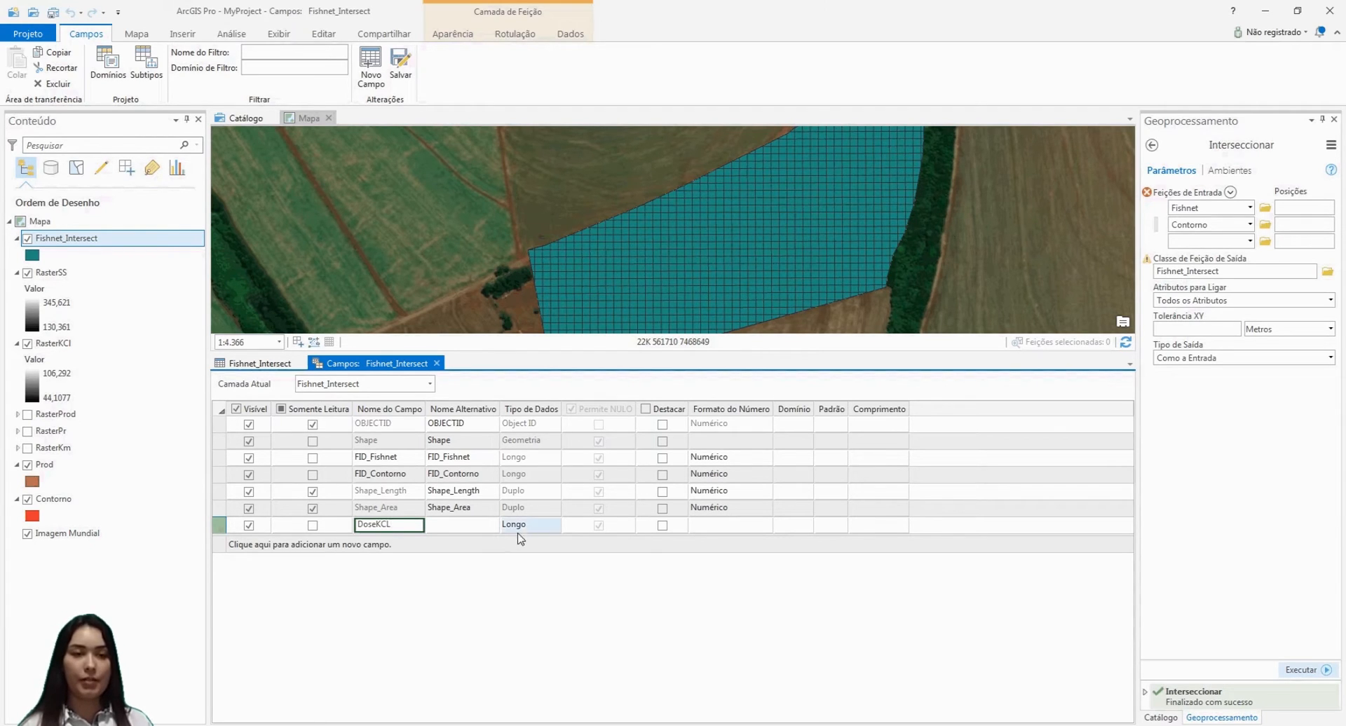
pyautogui.click(528, 533)
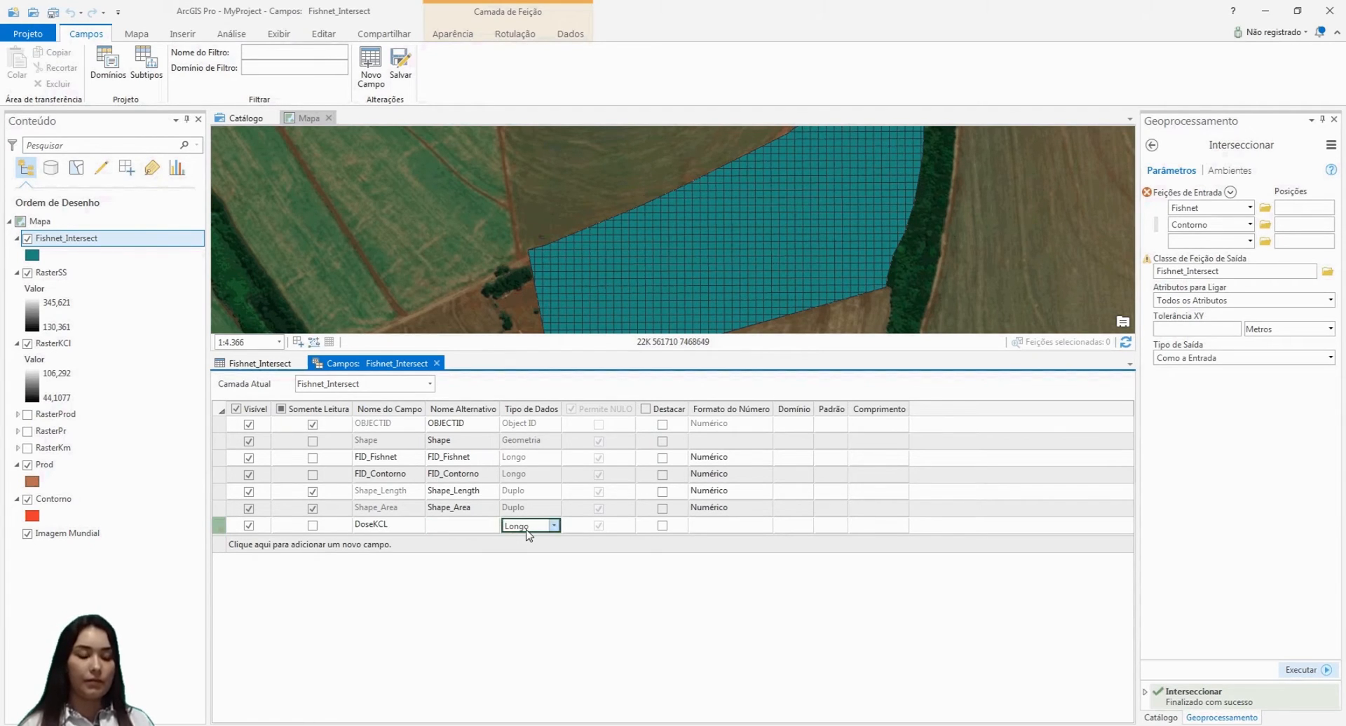
pyautogui.click(554, 526)
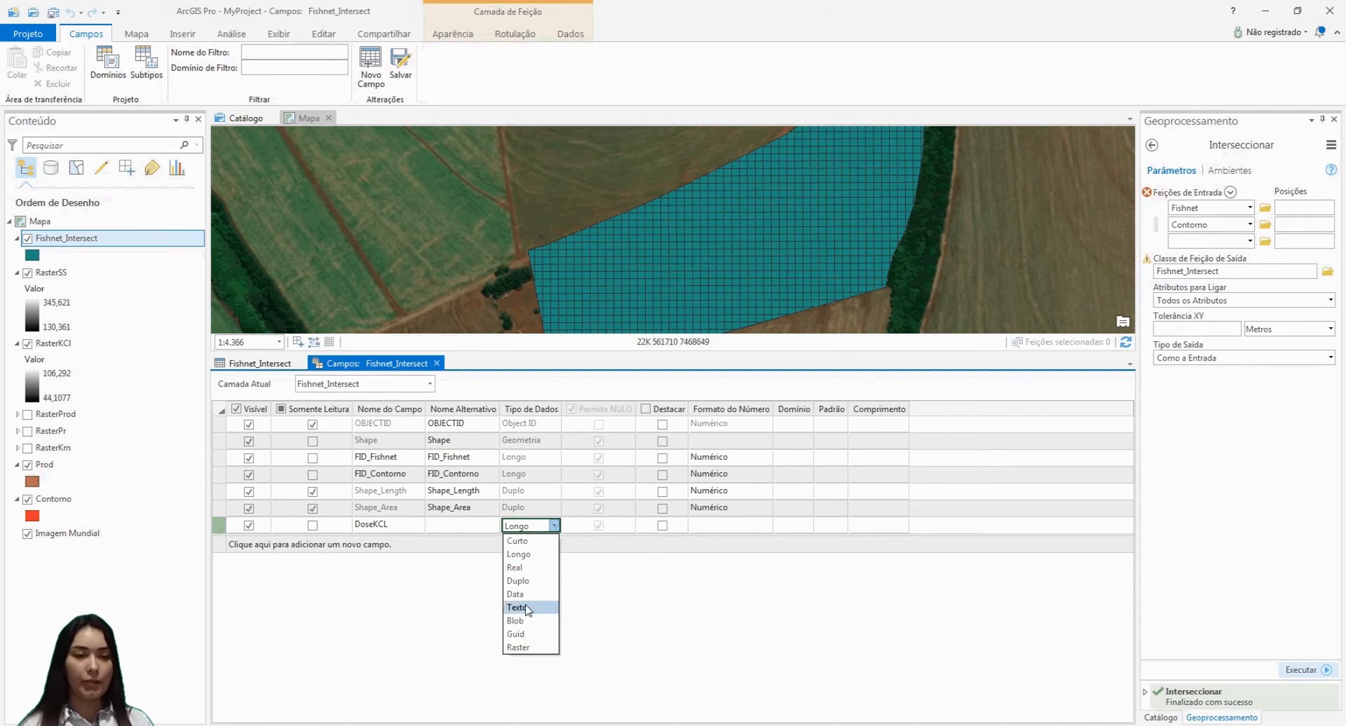
pyautogui.click(519, 581)
pyautogui.click(263, 550)
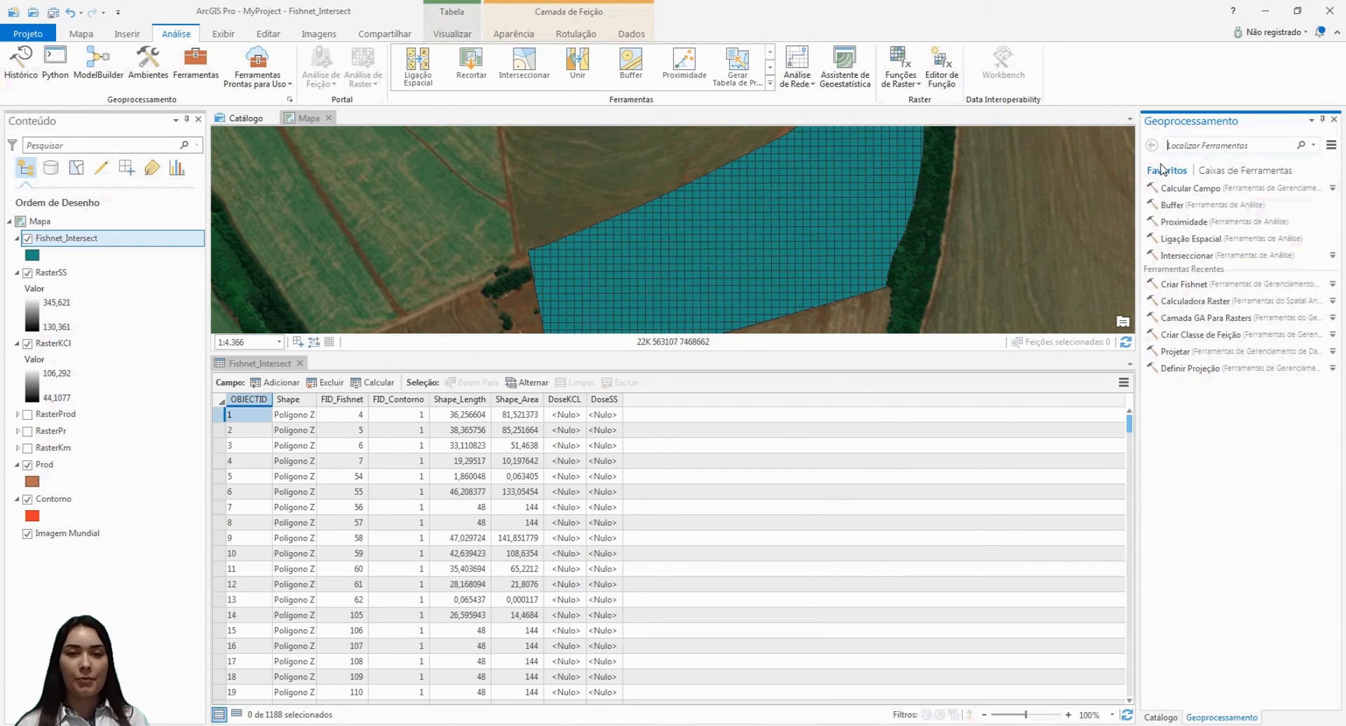
# - Find the Estatística Zonal como Tabela tool and set Fishnet_Intersect as zone data with OBJECTID as zone field
pyautogui.write('Estatistica zonal')
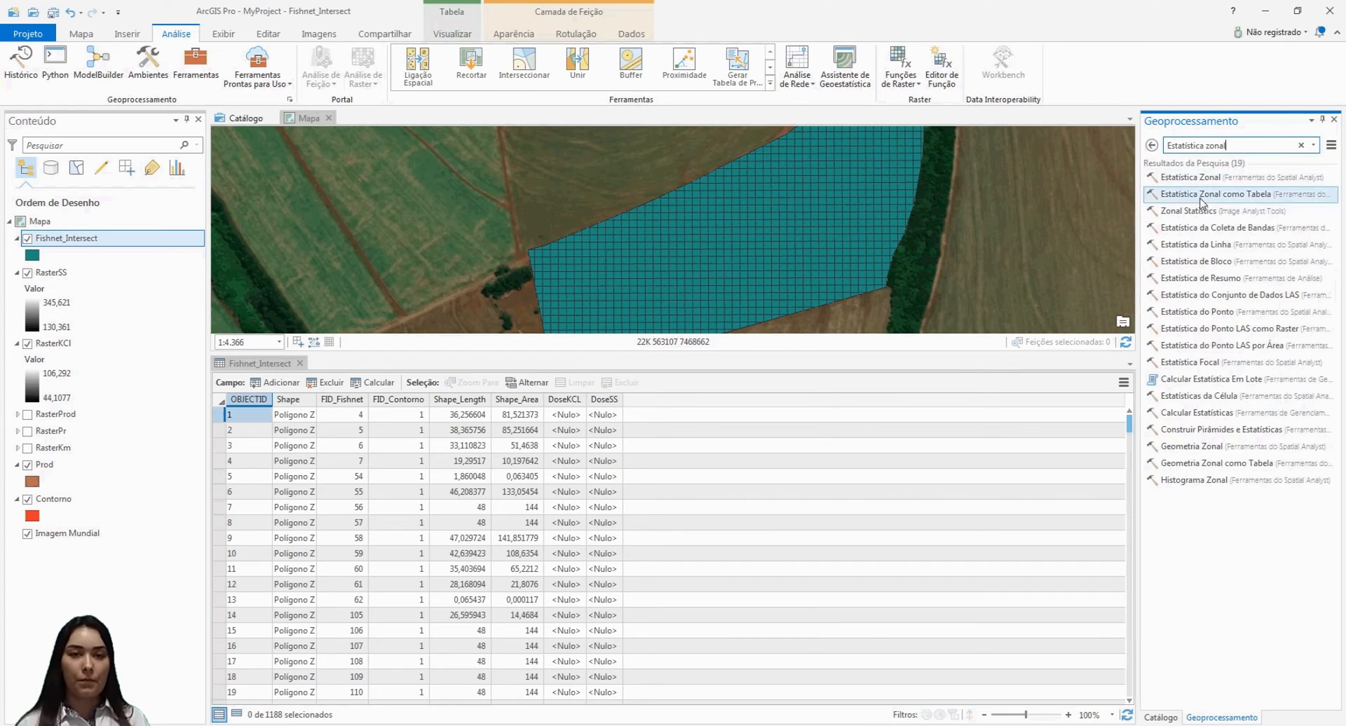
pyautogui.click(1204, 202)
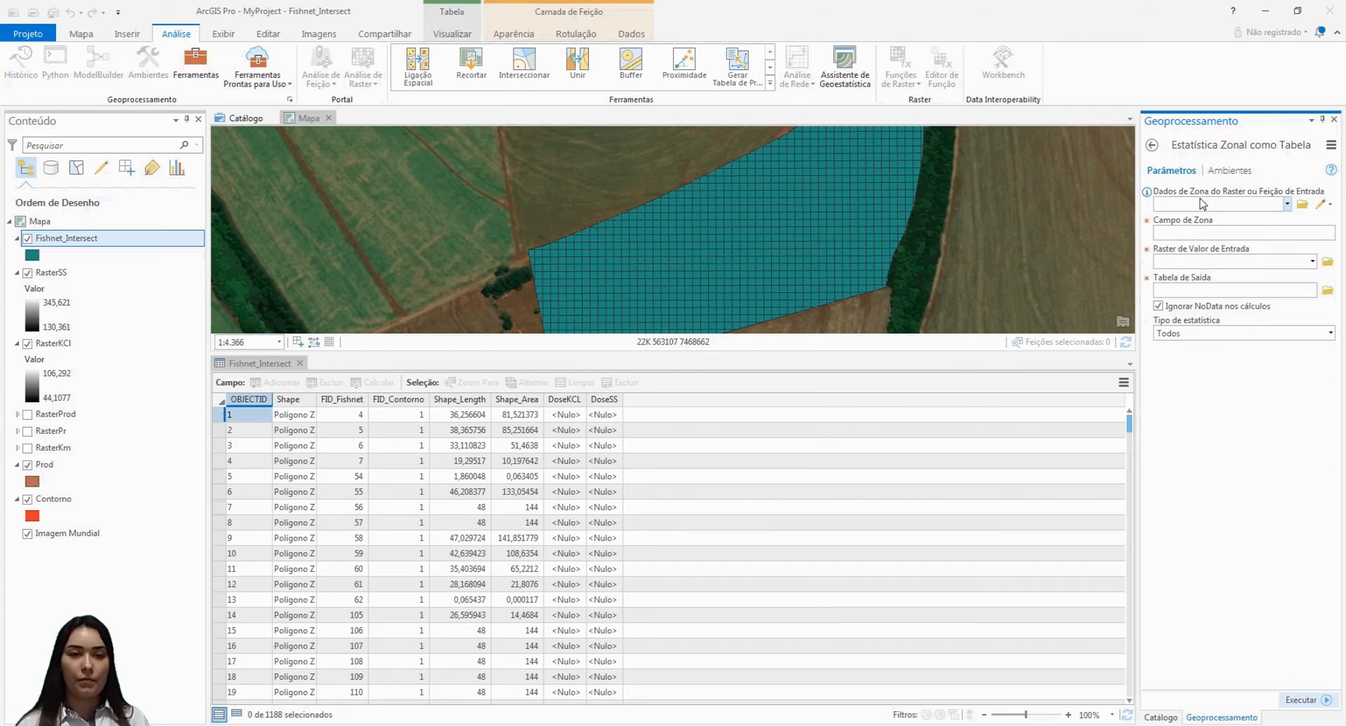
pyautogui.click(1288, 204)
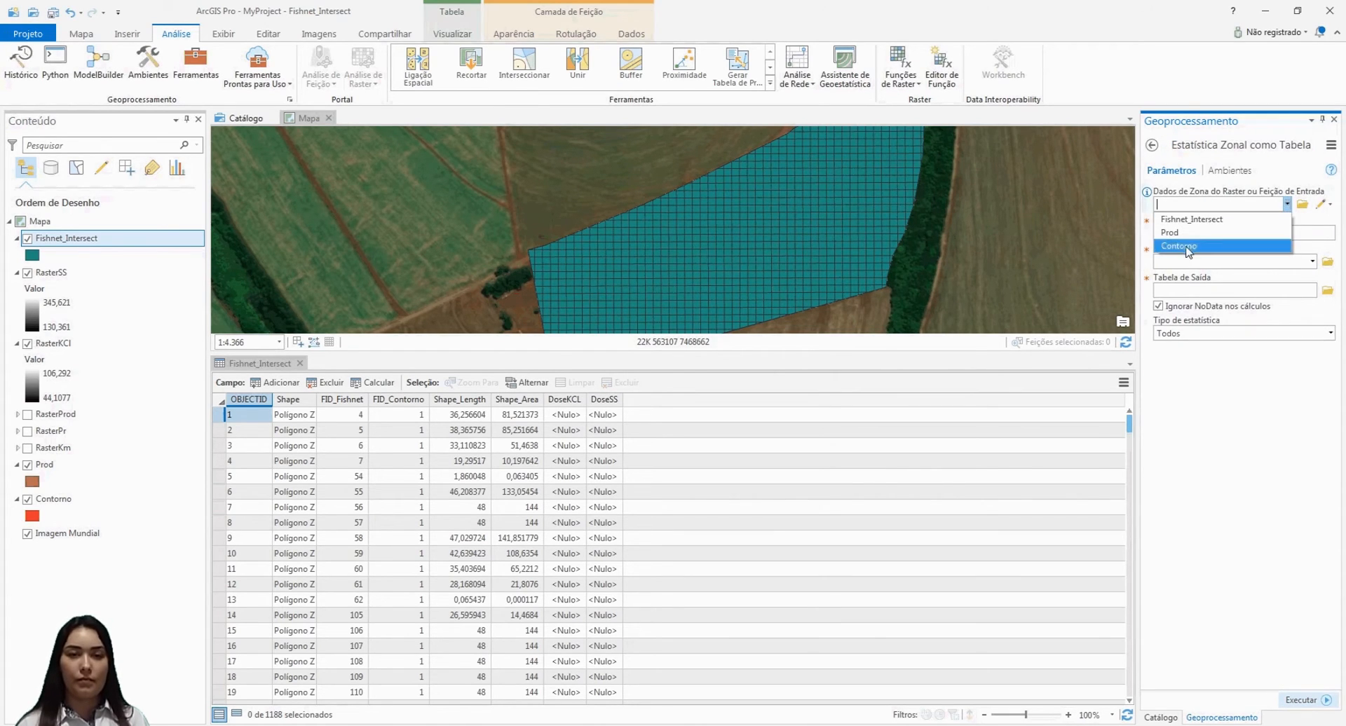
pyautogui.click(1266, 219)
pyautogui.click(1331, 233)
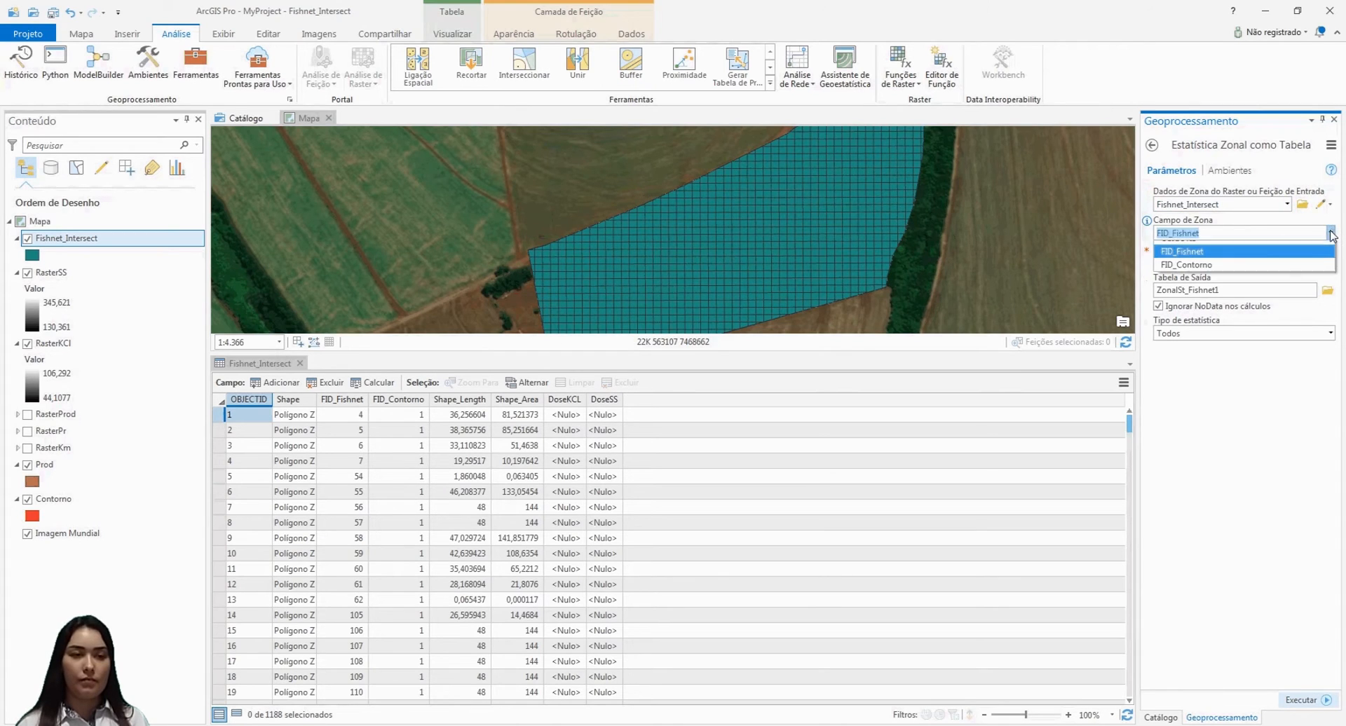
pyautogui.click(1278, 247)
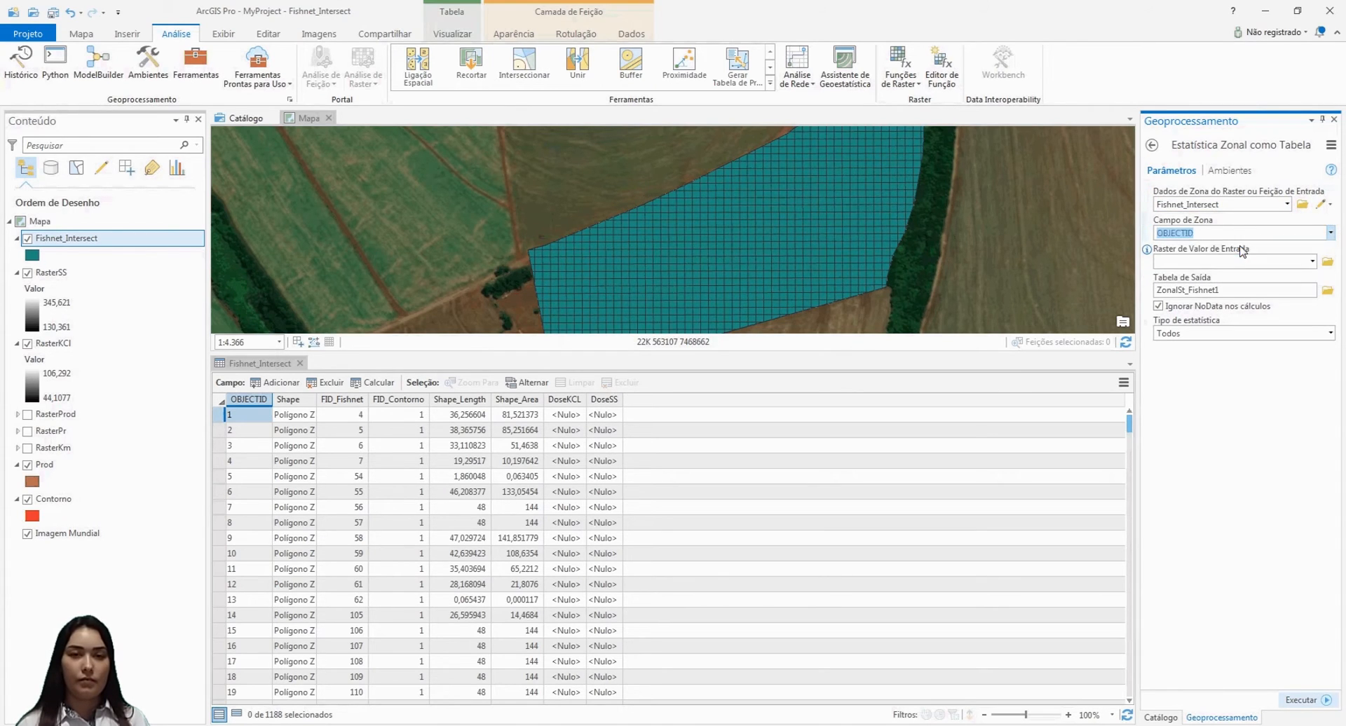
# - Set RasterKCl as the value raster, name the output table Tabela KCl in MyProject.gdb, and run the zonal statistics
pyautogui.click(1312, 262)
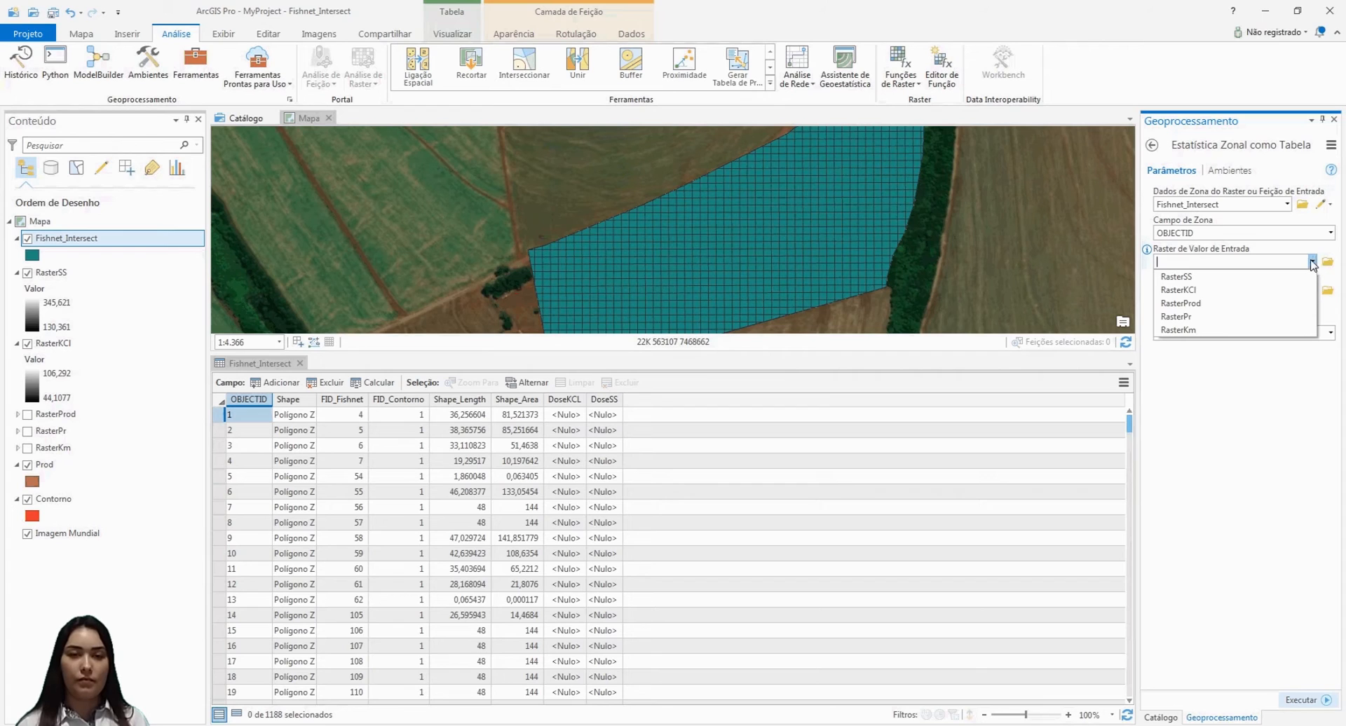
pyautogui.click(1199, 289)
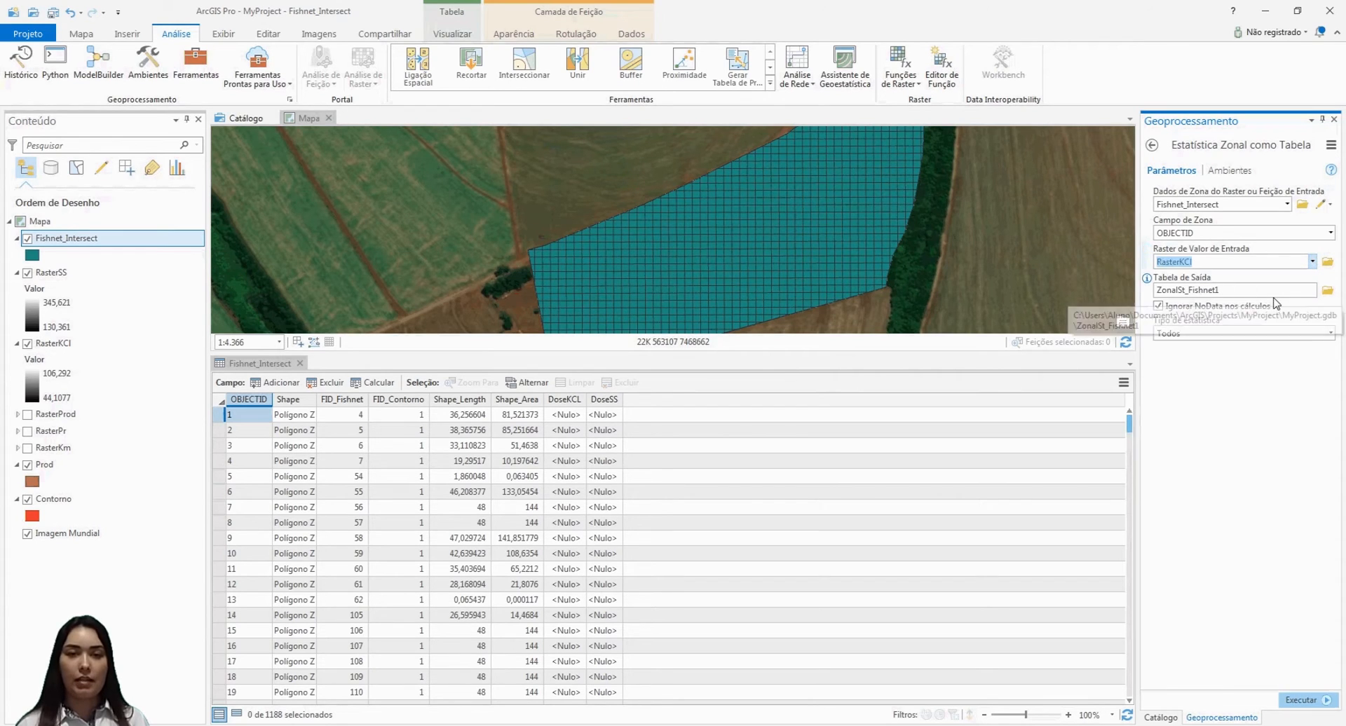
pyautogui.click(1327, 290)
pyautogui.press('BackSpace')
pyautogui.write('T')
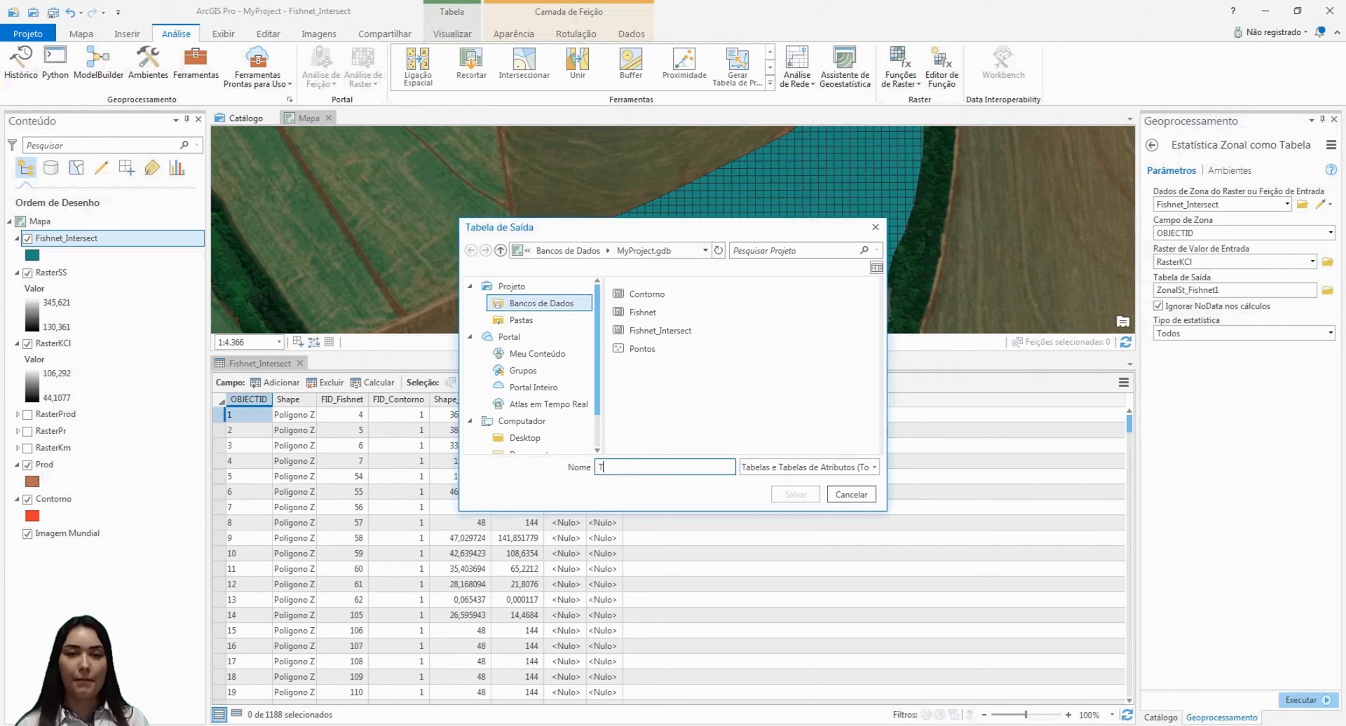
pyautogui.write('abela ')
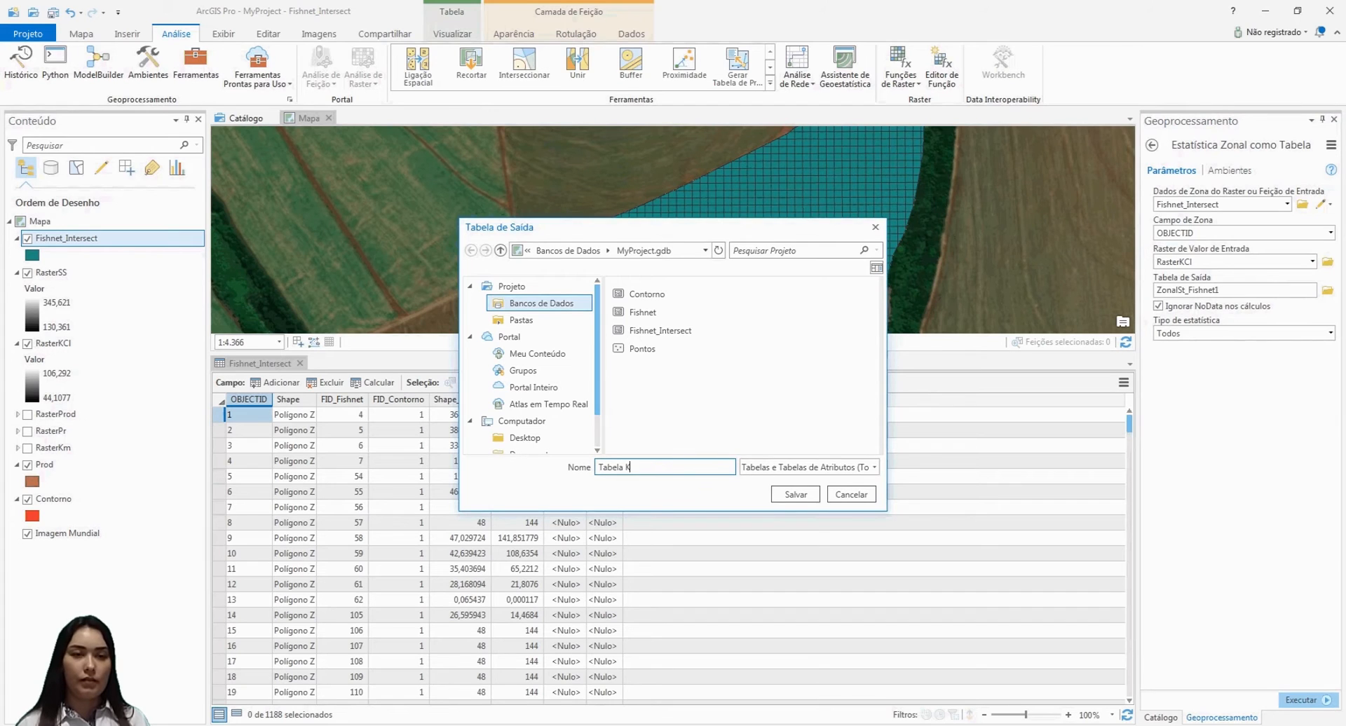
pyautogui.write('KCl')
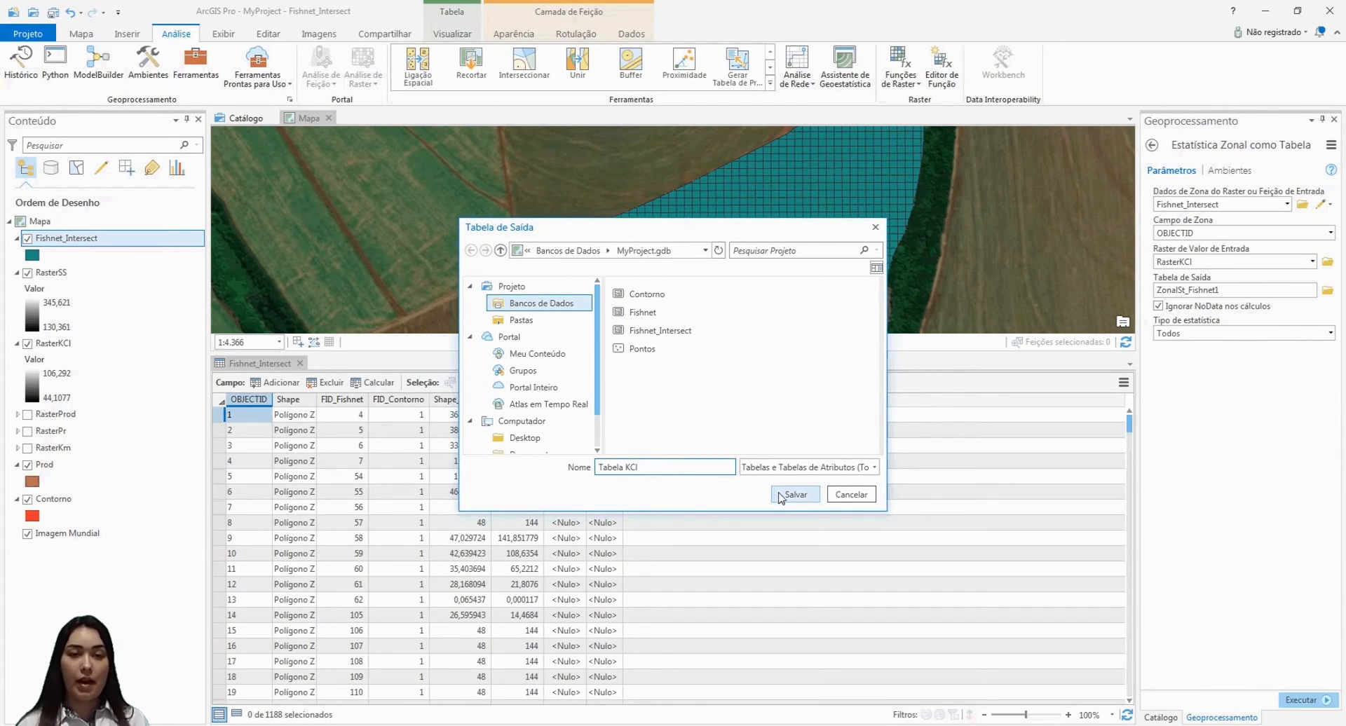
pyautogui.click(796, 494)
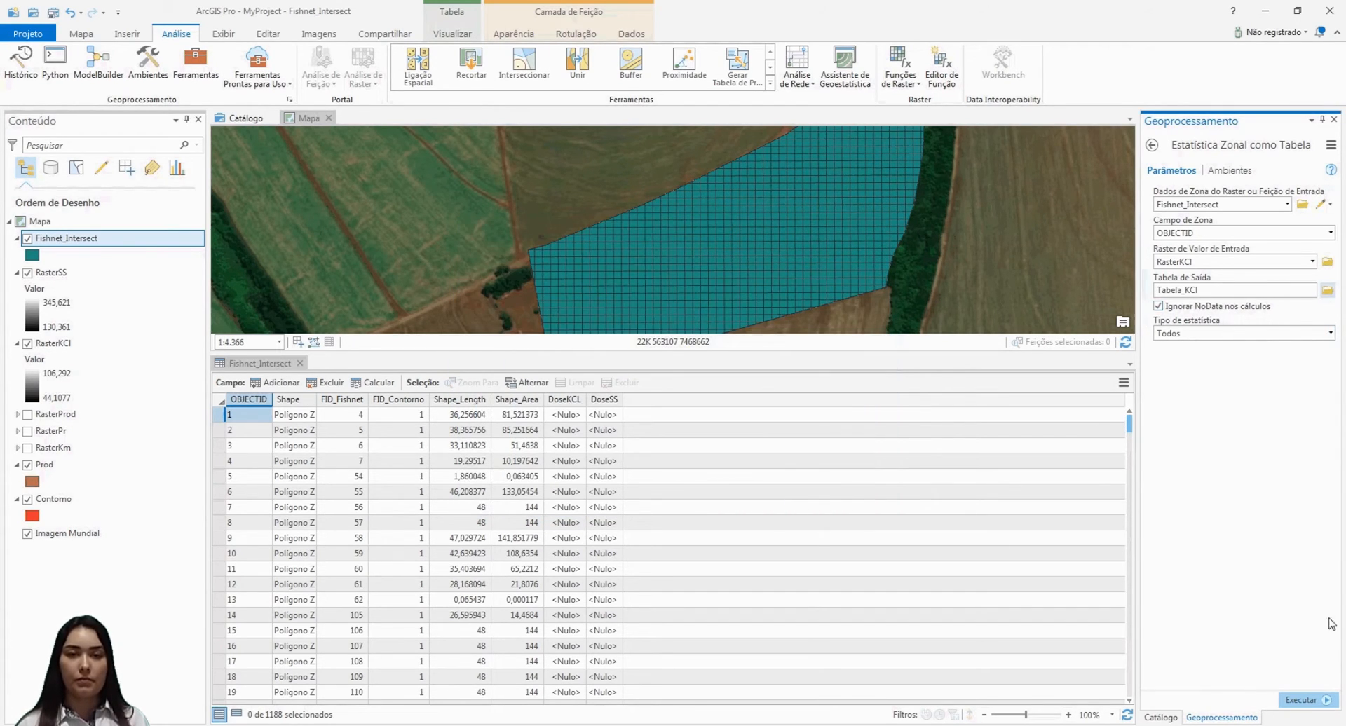
pyautogui.click(1293, 700)
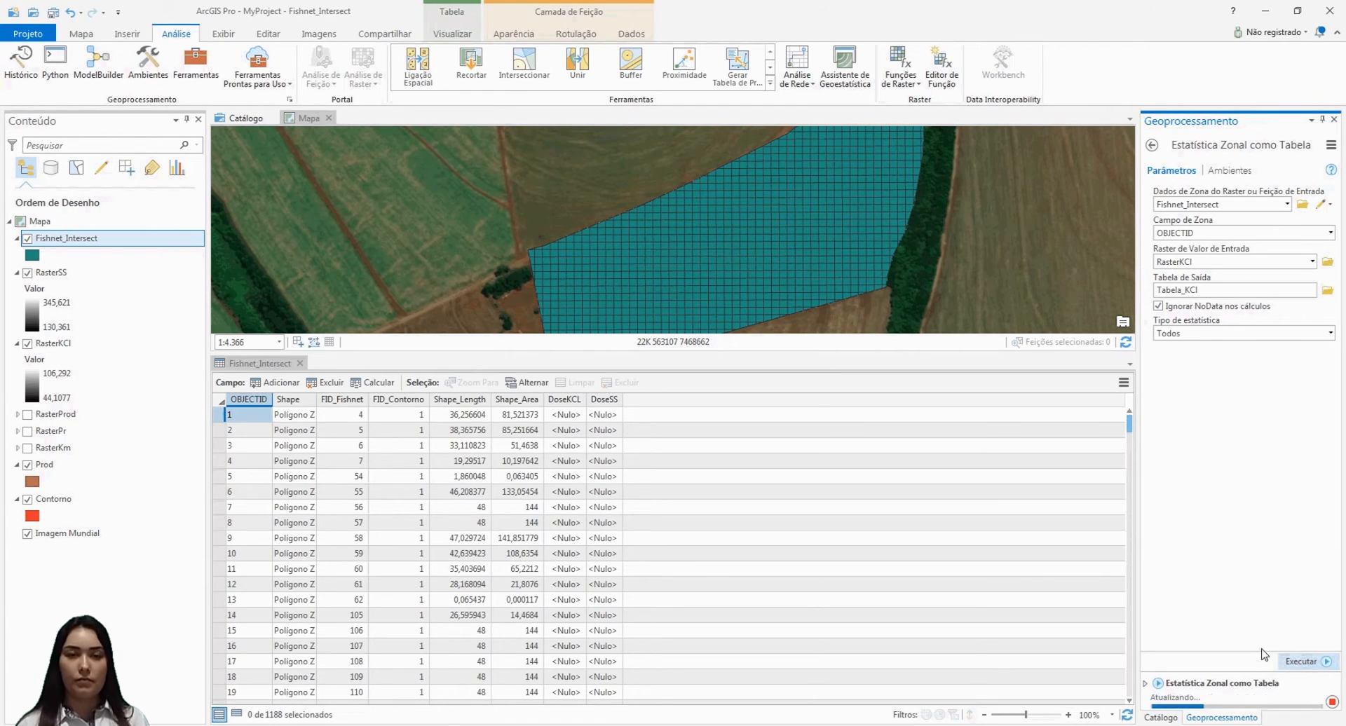
# - Switch the value raster to RasterSS, name the output table Tabela_SS, and run the zonal statistics again
pyautogui.click(1313, 265)
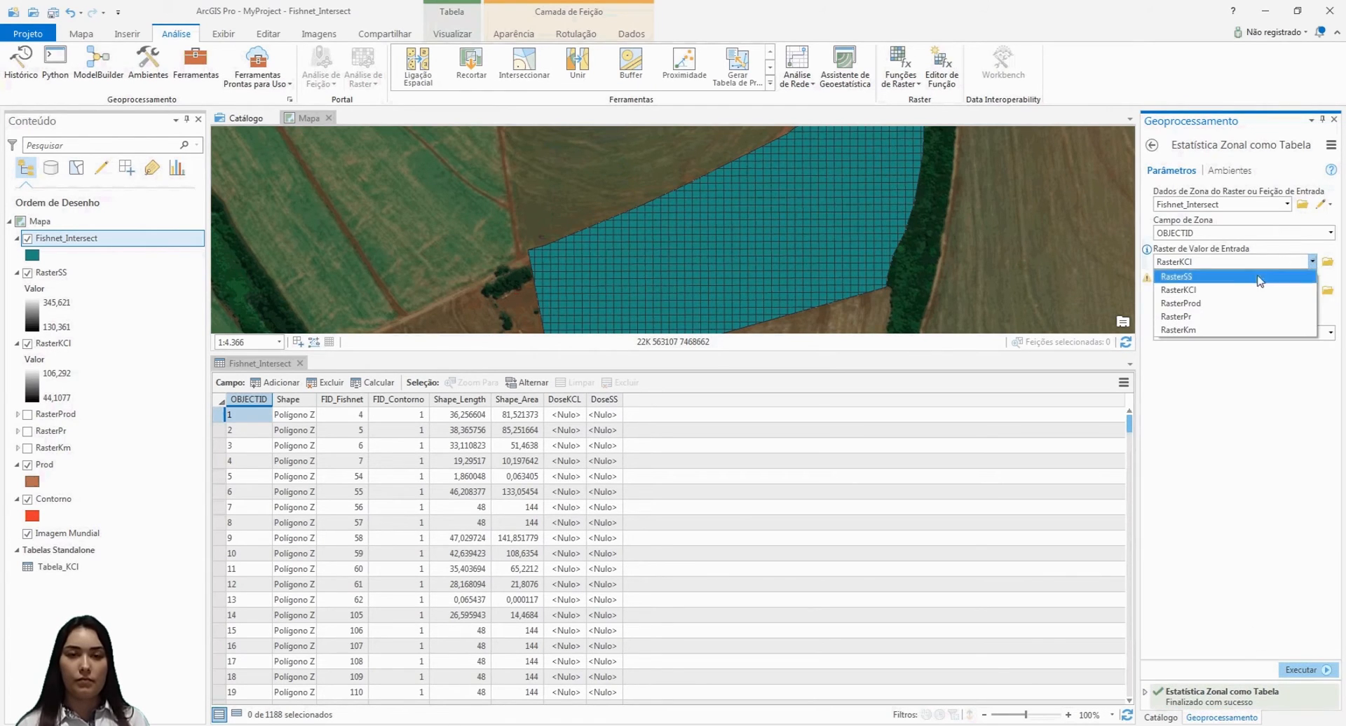
pyautogui.click(1200, 286)
pyautogui.click(1207, 292)
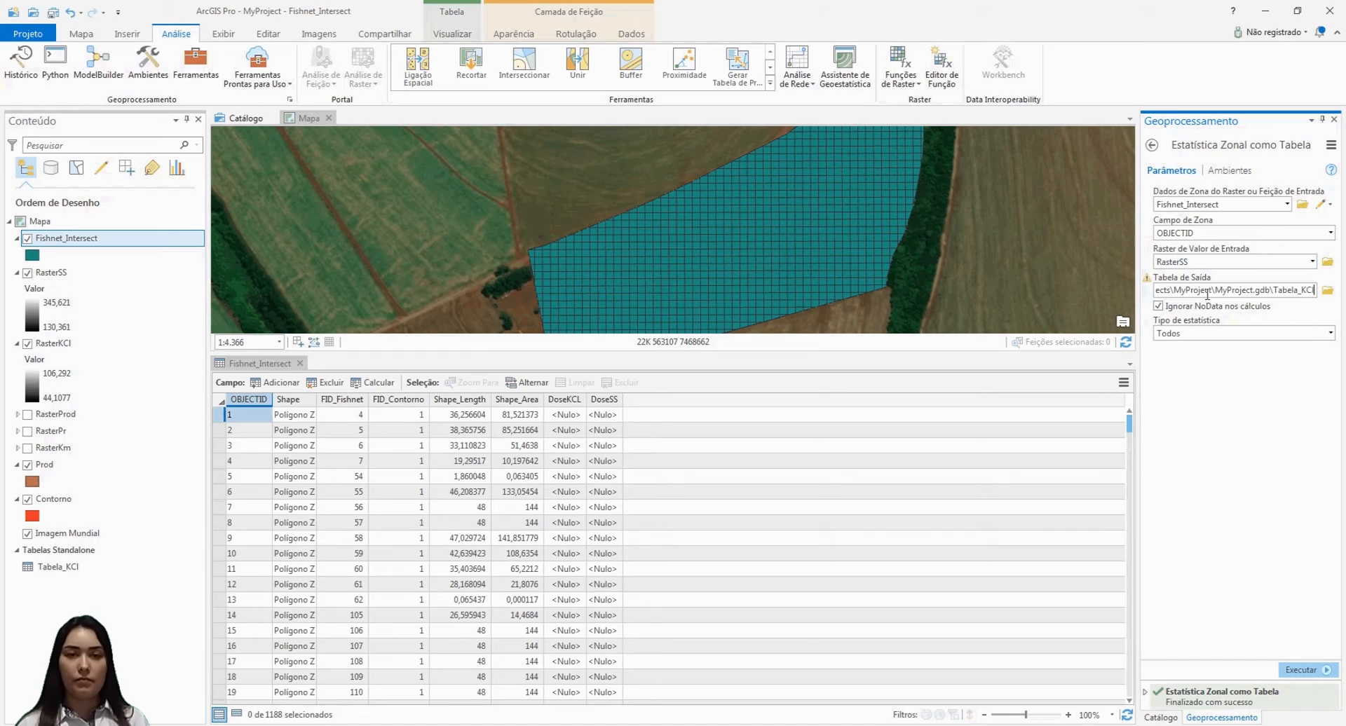
pyautogui.press('BackSpace')
pyautogui.press('BackSpace')
pyautogui.press('BackSpace')
pyautogui.write('SS')
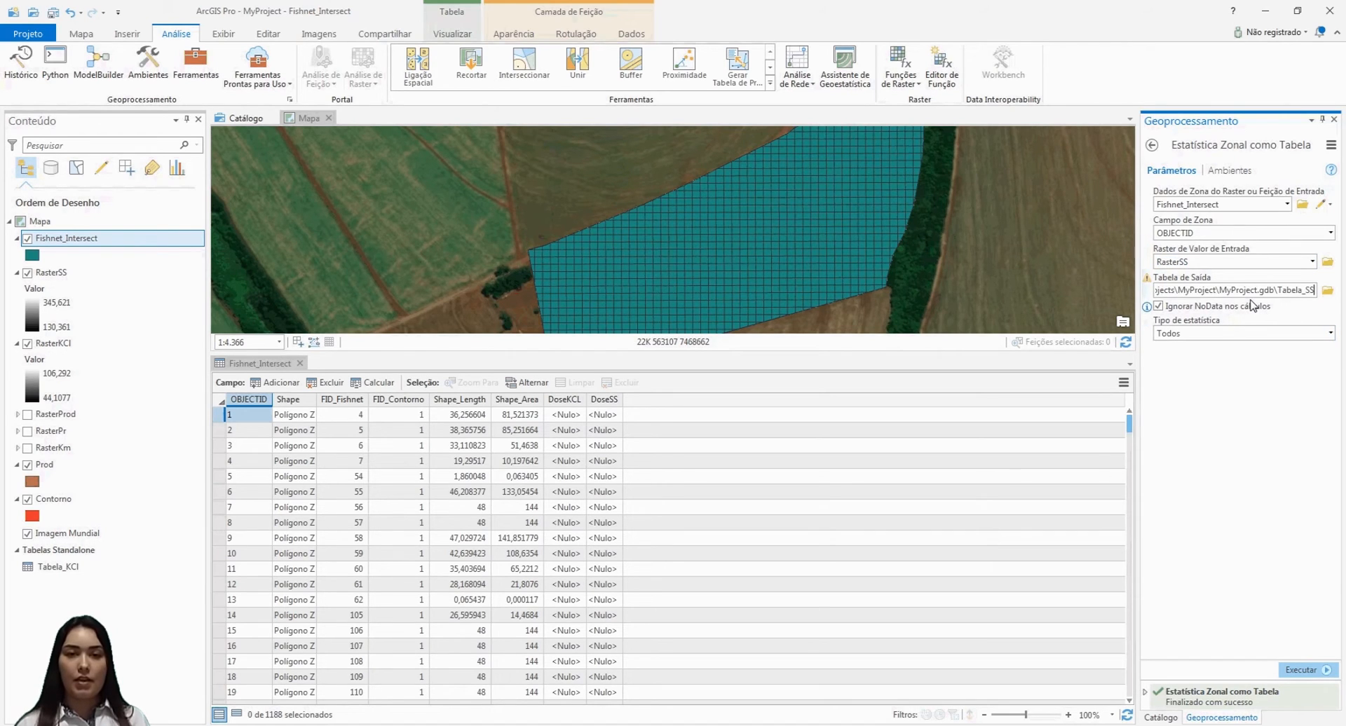
pyautogui.click(1301, 670)
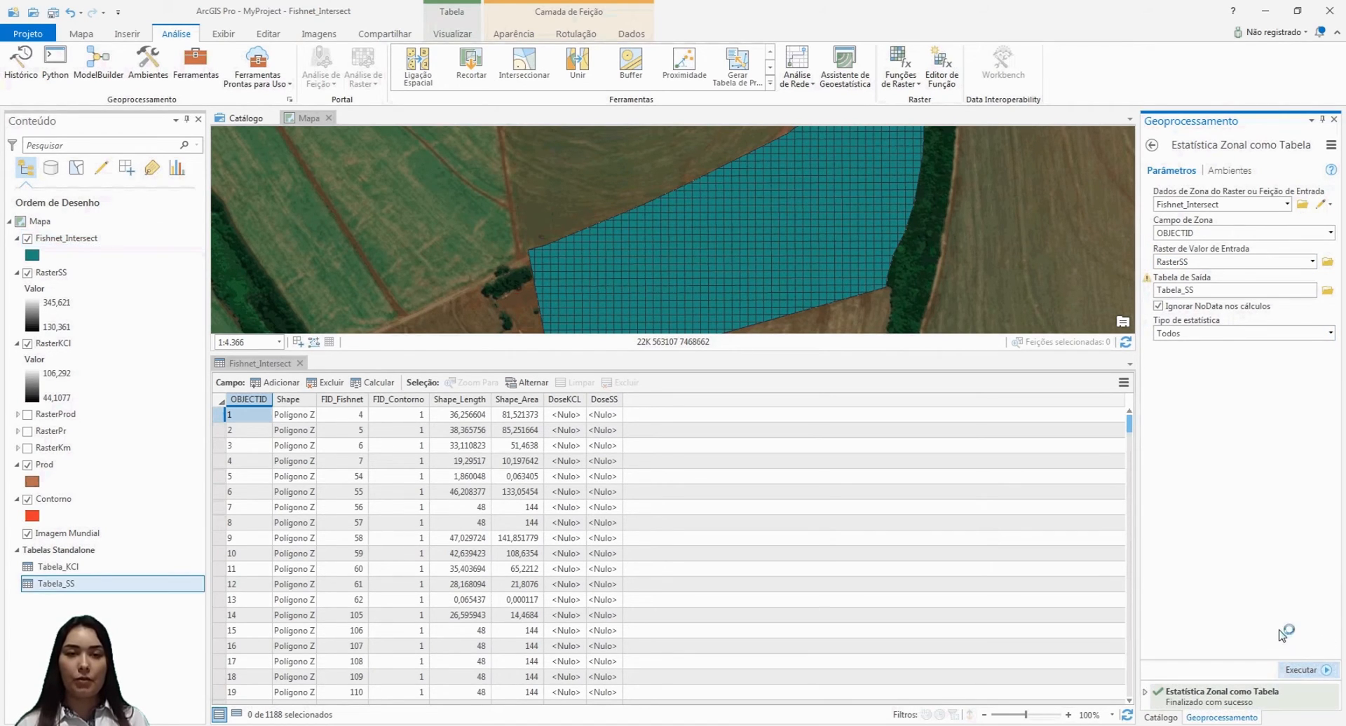
# - Open the standalone table Tabela_KCl and examine its zonal statistics columns
pyautogui.click(1152, 145)
pyautogui.rightClick(64, 566)
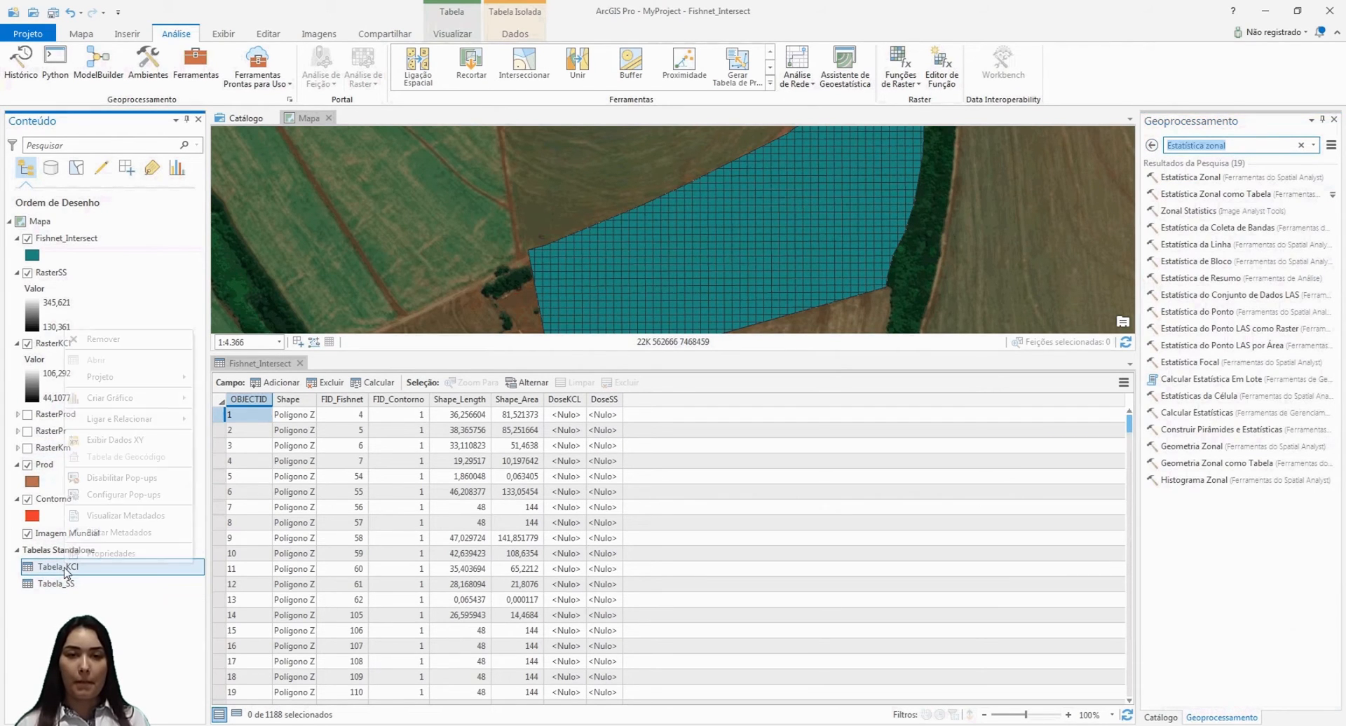
pyautogui.click(109, 369)
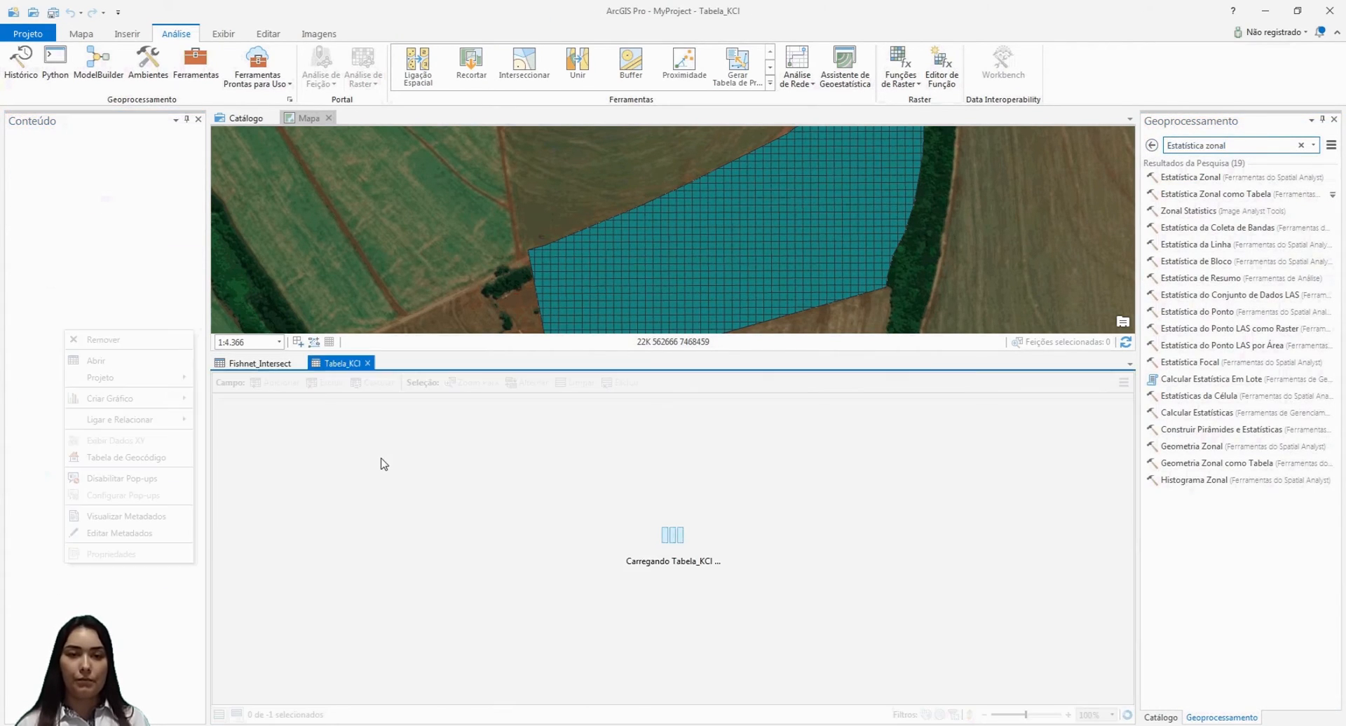
pyautogui.scroll(6, 384, 464)
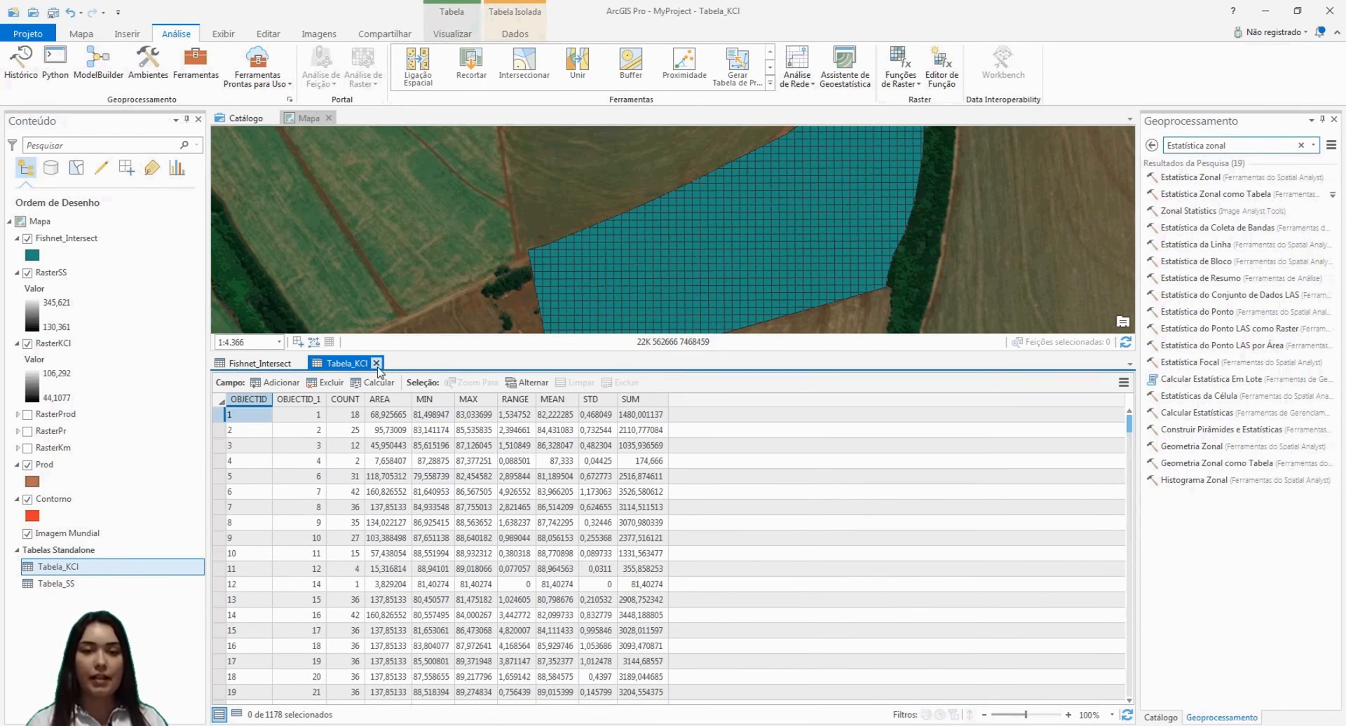
# - Search the geoprocessing tools for "adicionar Liga" and open the Adicionar Ligação tool
pyautogui.click(1253, 146)
pyautogui.write('adicionar')
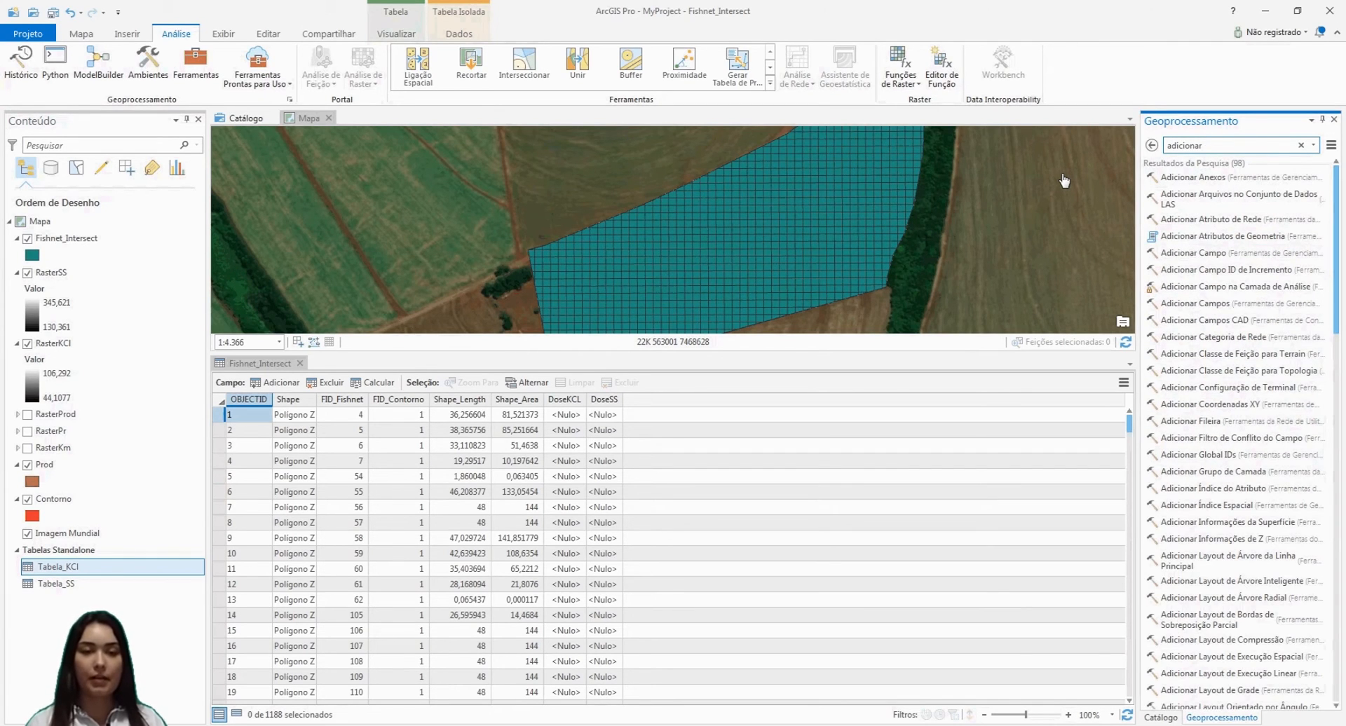
pyautogui.write(' Liga')
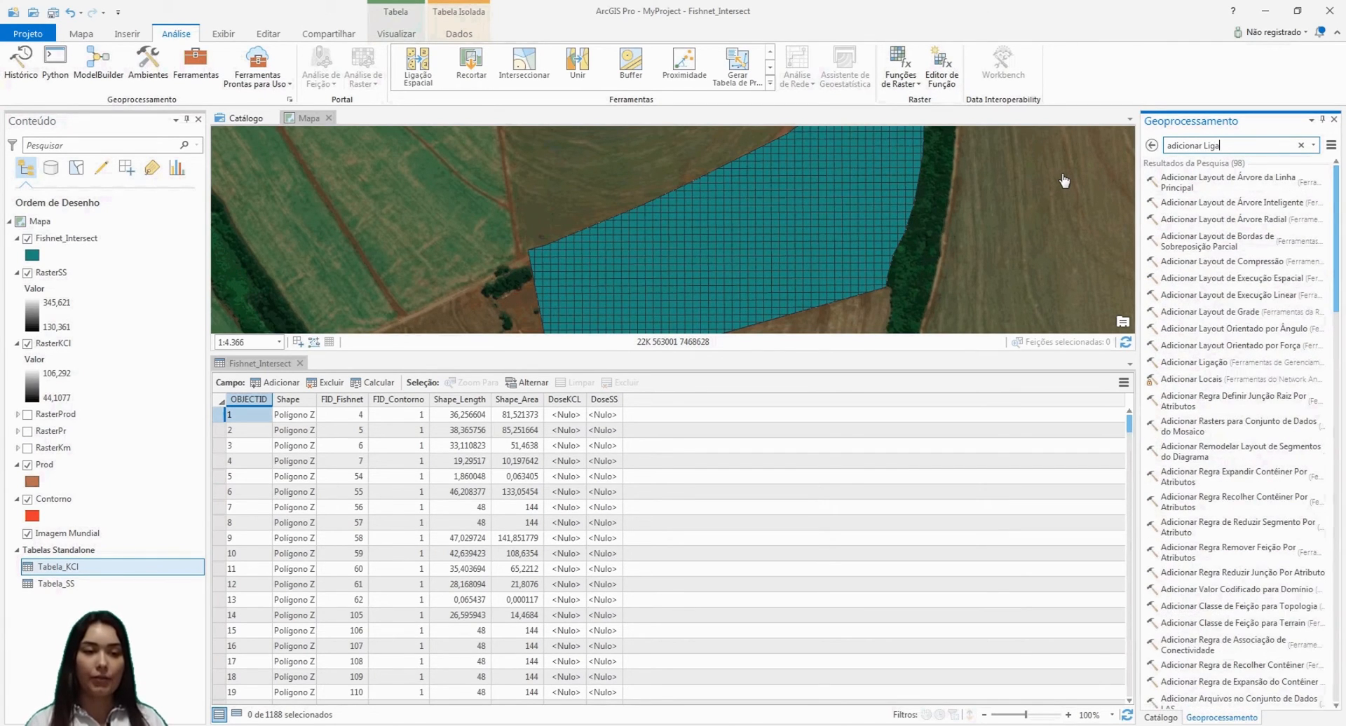
pyautogui.click(1196, 178)
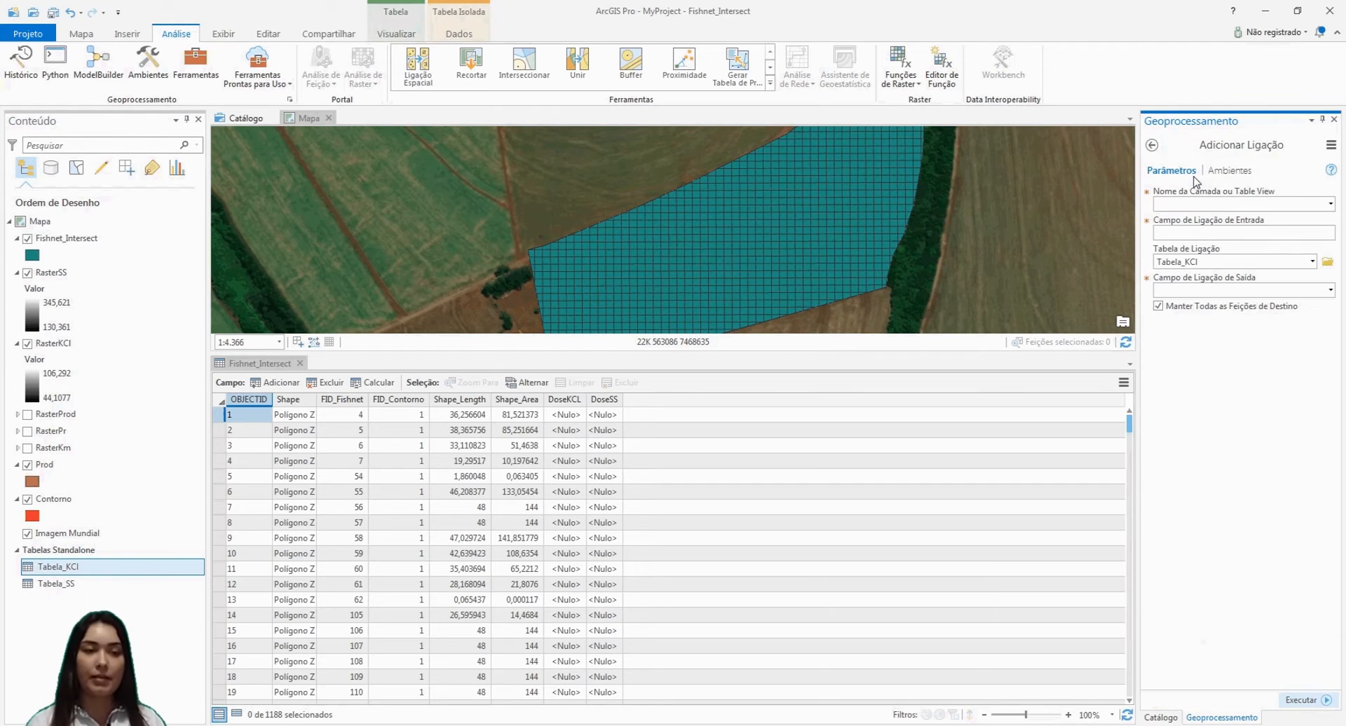
# - Join Tabela_KCl to Fishnet_Intersect, using OBJECTID as both the input and output join field, and run the tool
pyautogui.click(1331, 204)
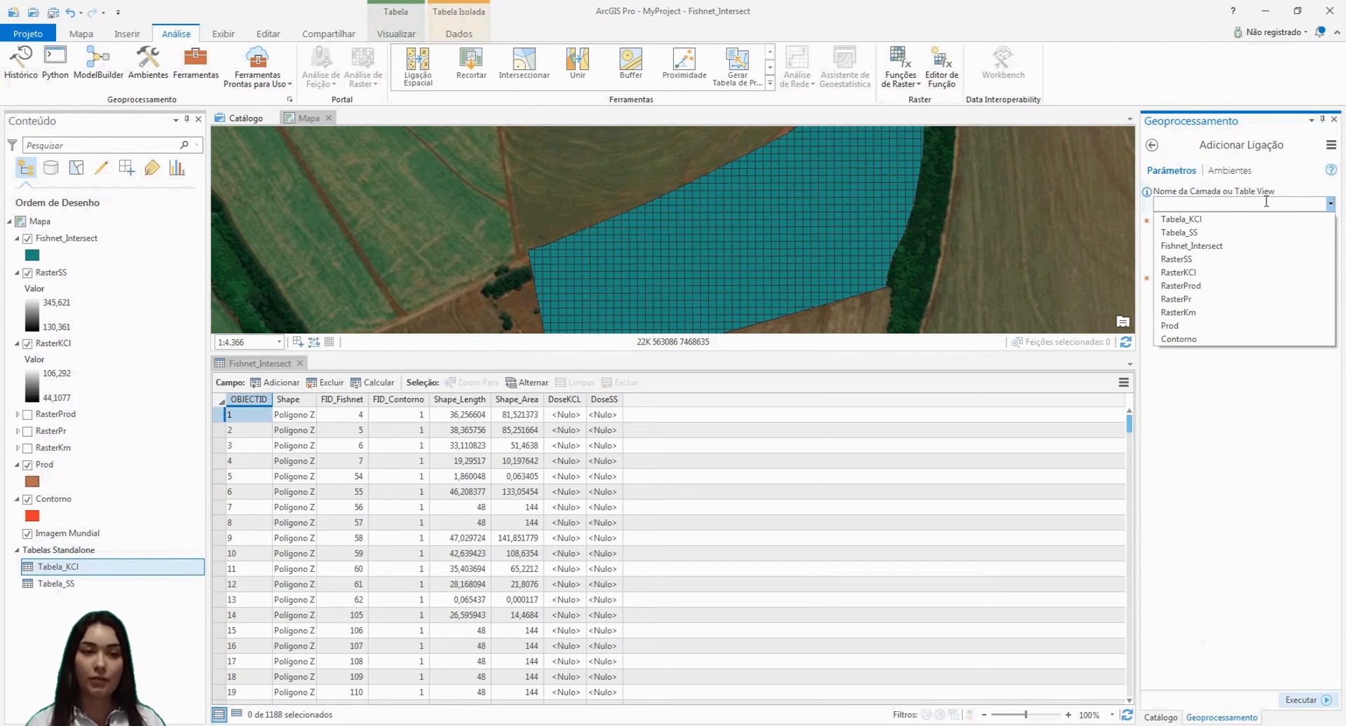
pyautogui.click(1196, 246)
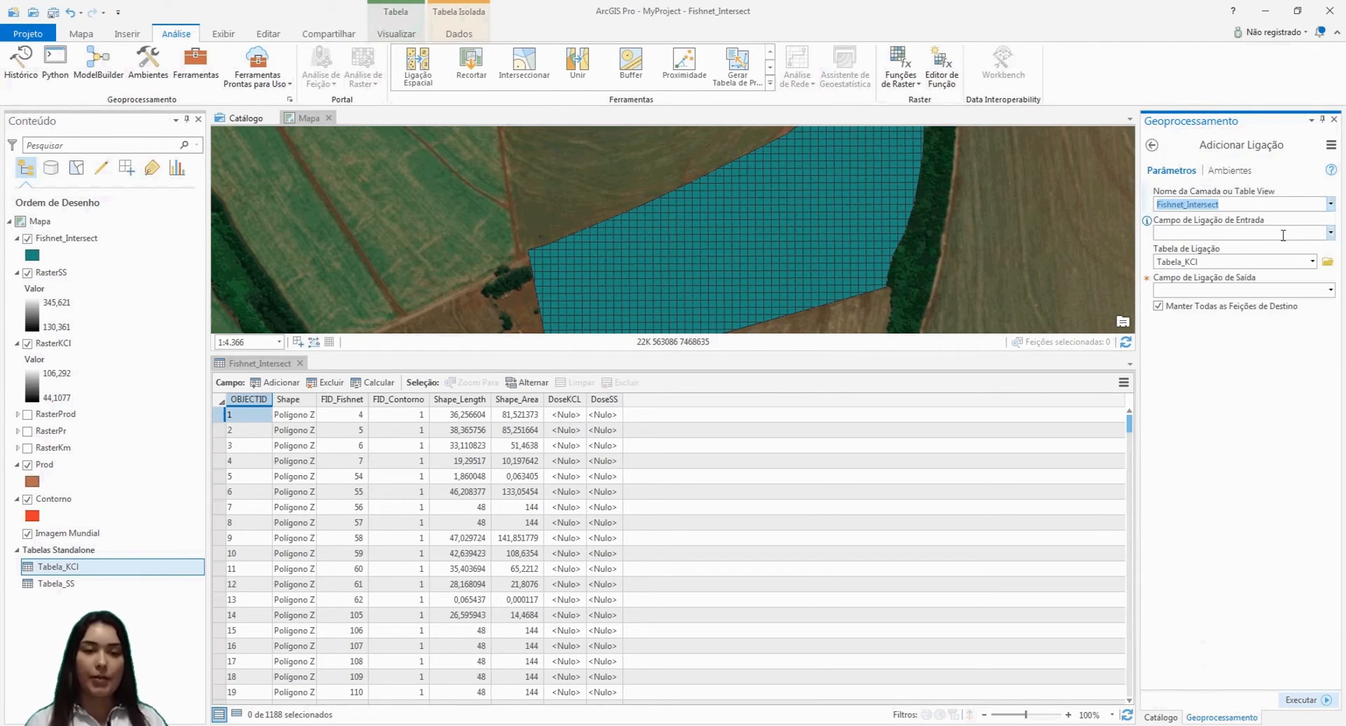
pyautogui.click(1331, 233)
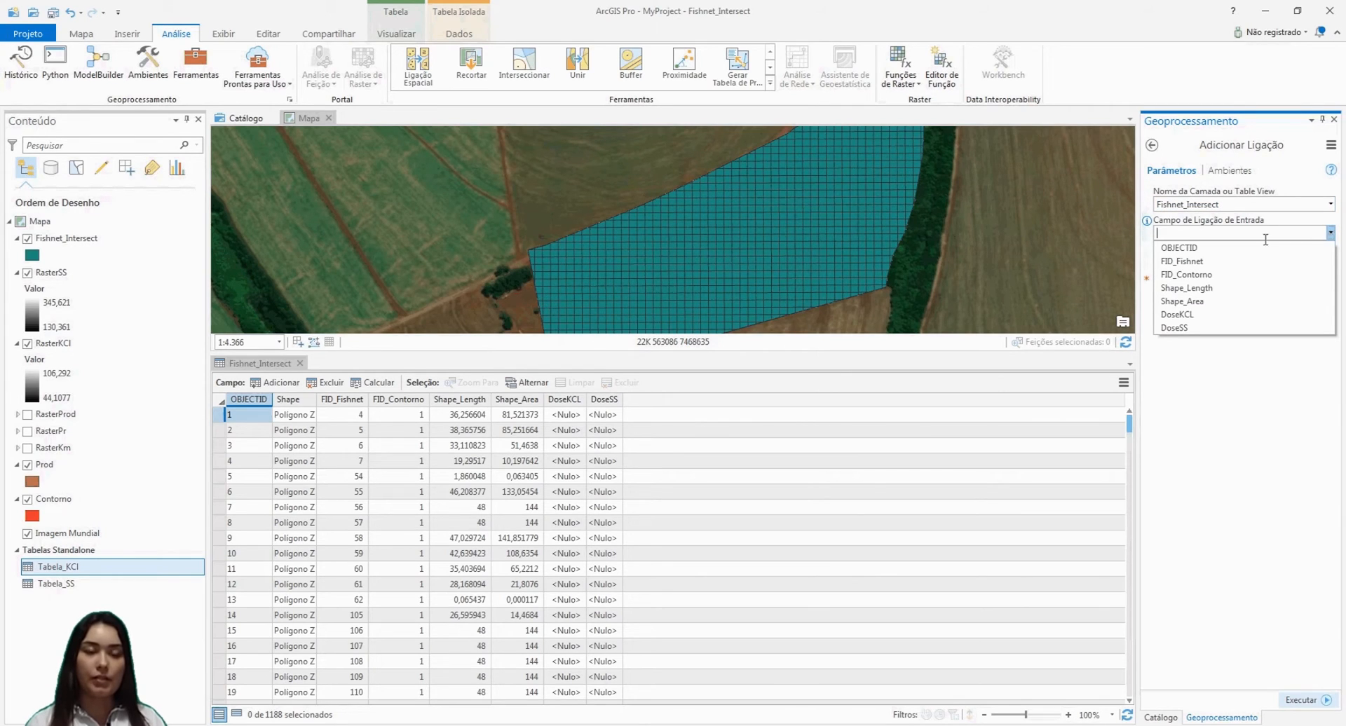
pyautogui.click(1207, 250)
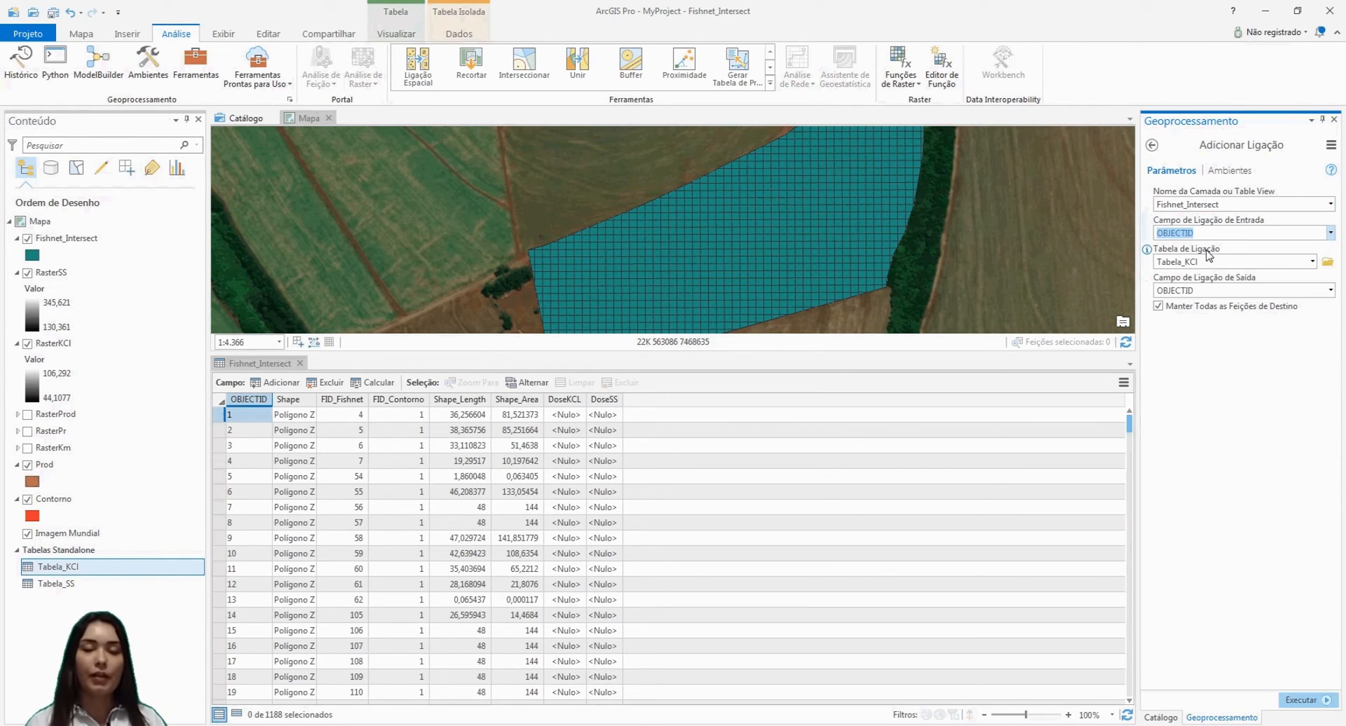
pyautogui.click(1312, 262)
pyautogui.click(1312, 261)
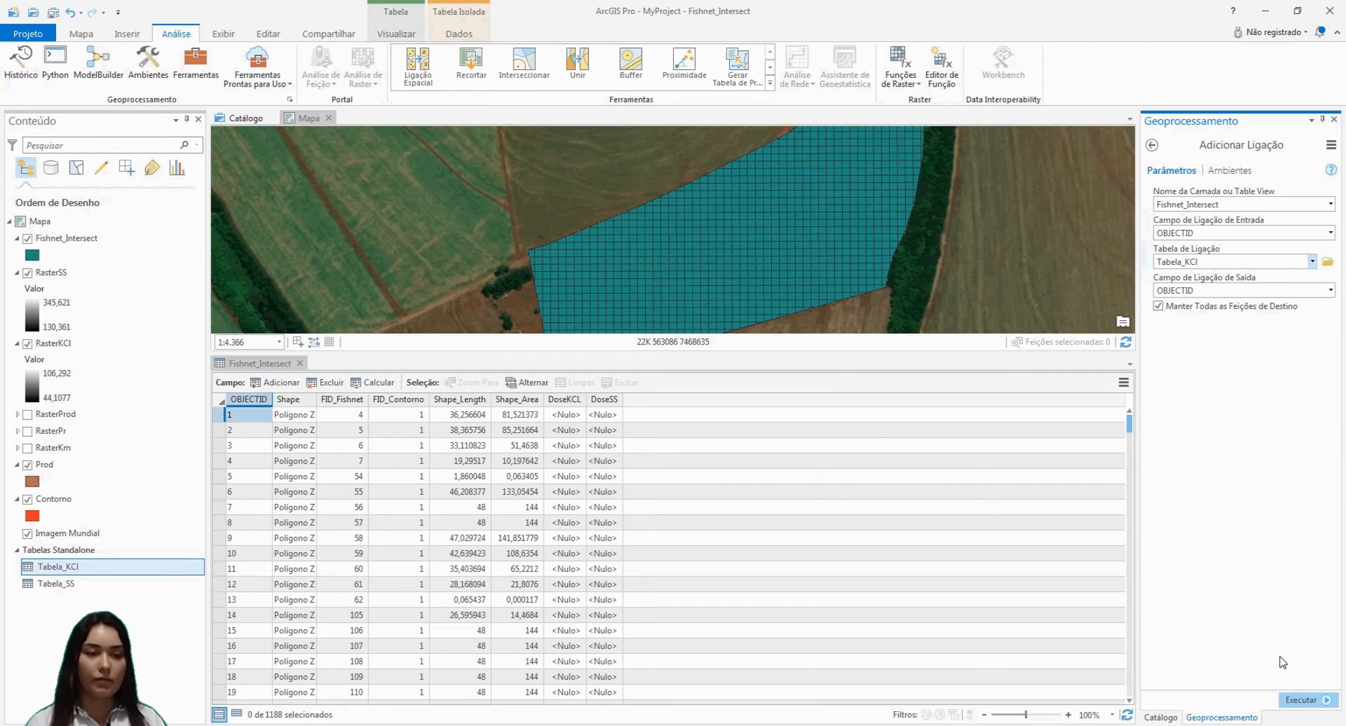
pyautogui.click(1291, 700)
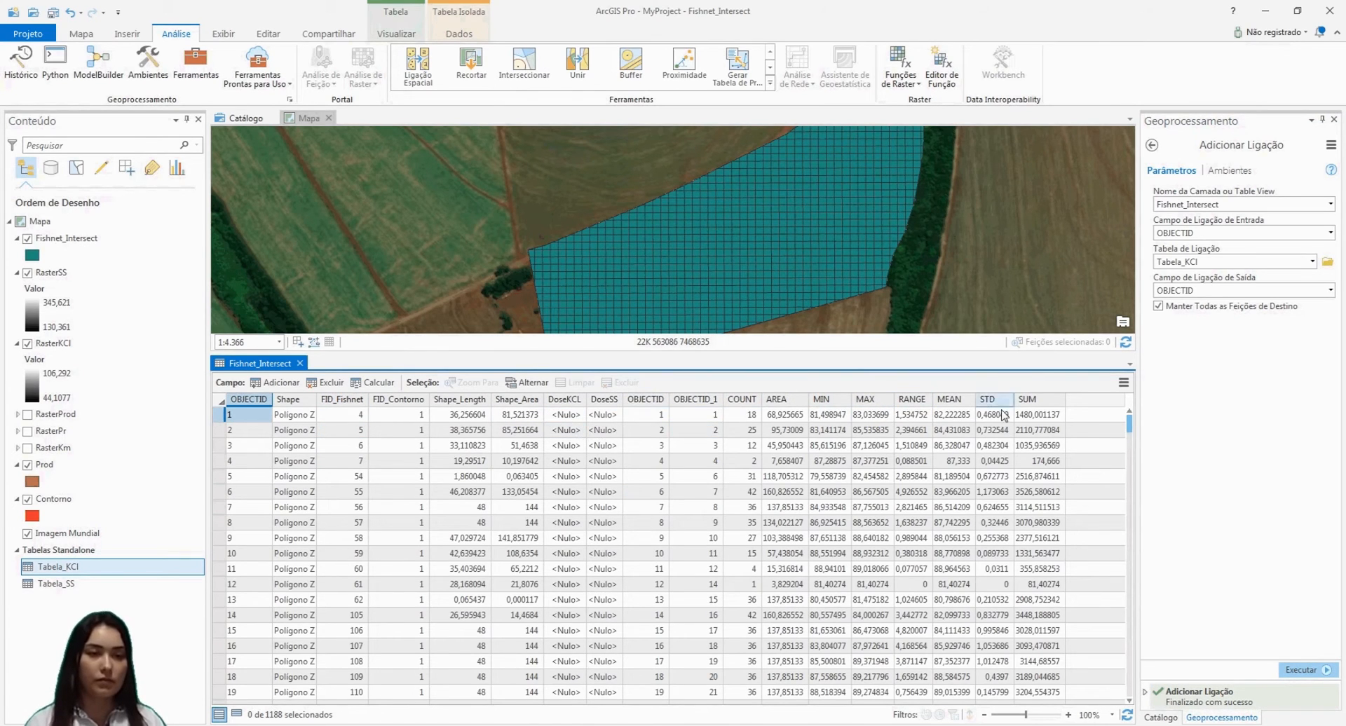
# - Calculate the DoseKCL field of Fishnet_Intersect with the expression !Tabela_KCl.MEAN!
pyautogui.click(565, 410)
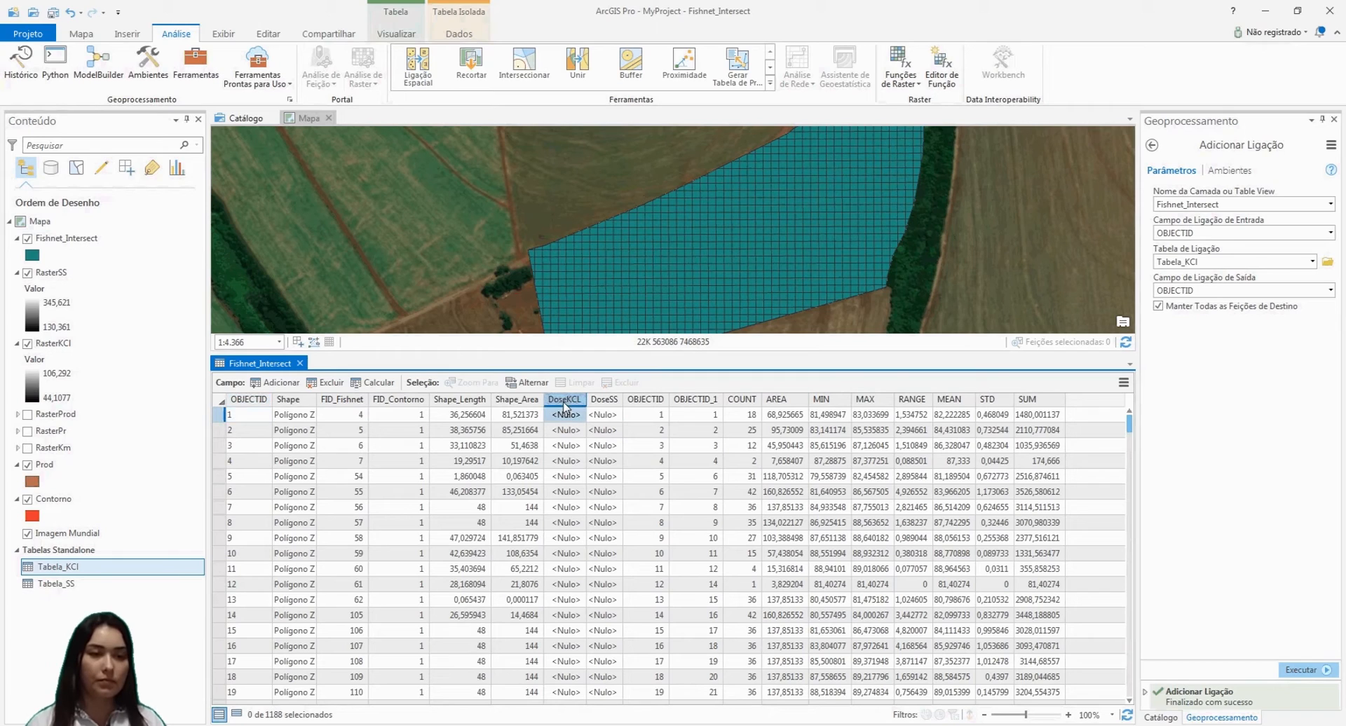
pyautogui.click(374, 382)
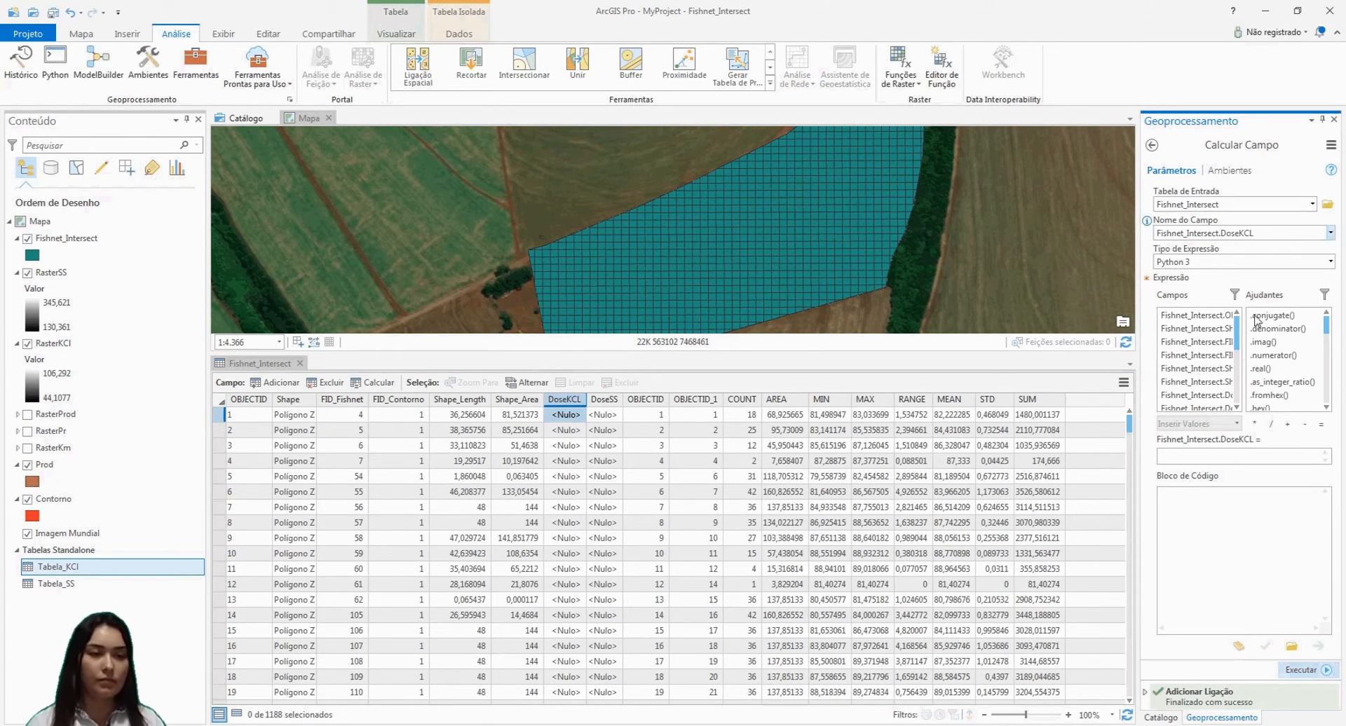
pyautogui.click(1234, 453)
pyautogui.moveTo(1236, 349); pyautogui.dragTo(1236, 388)
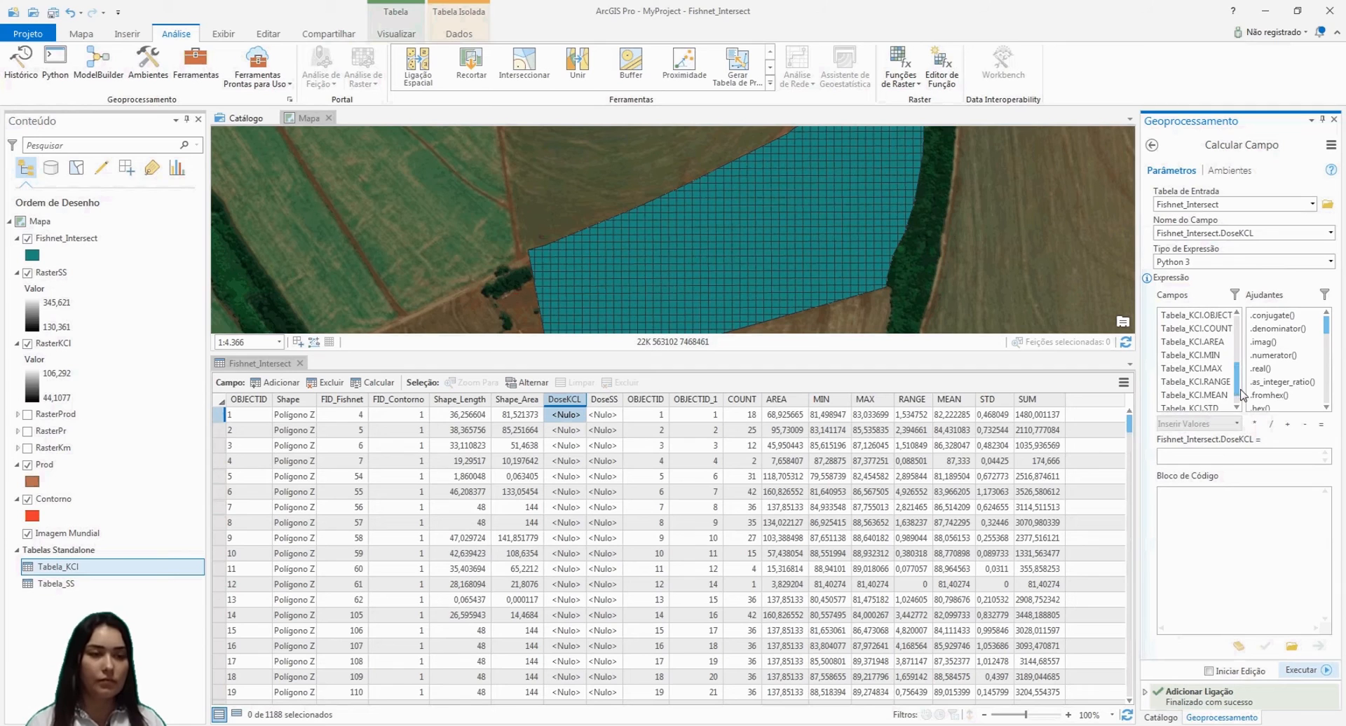
pyautogui.doubleClick(1212, 396)
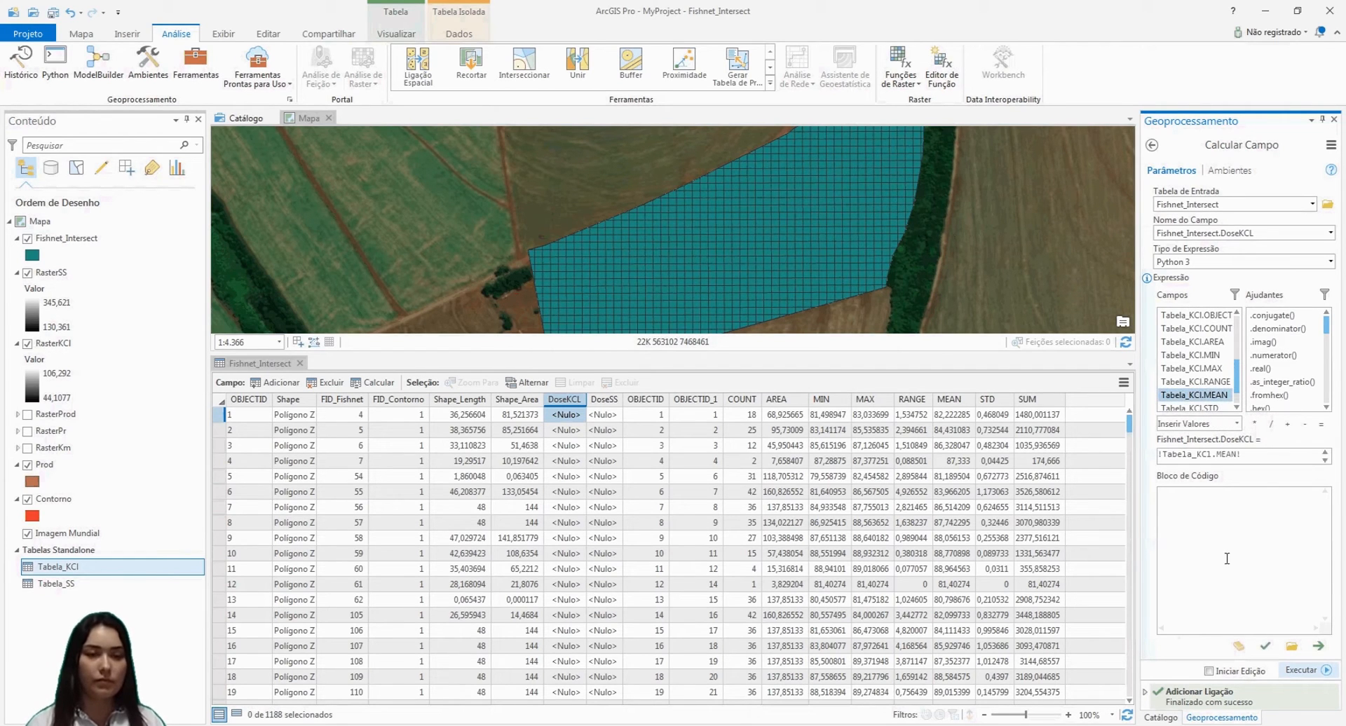
pyautogui.click(1303, 671)
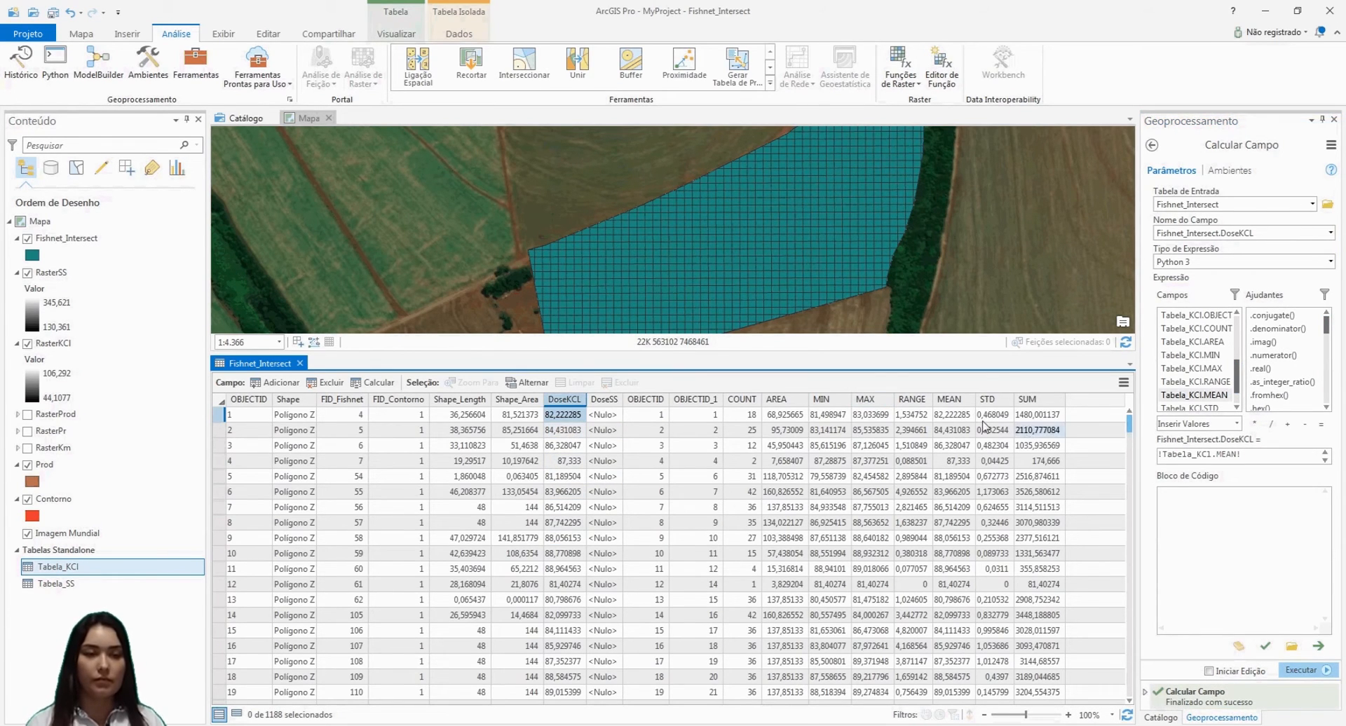
# - Remove all joins from the Fishnet_Intersect layer and confirm the removal
pyautogui.rightClick(66, 240)
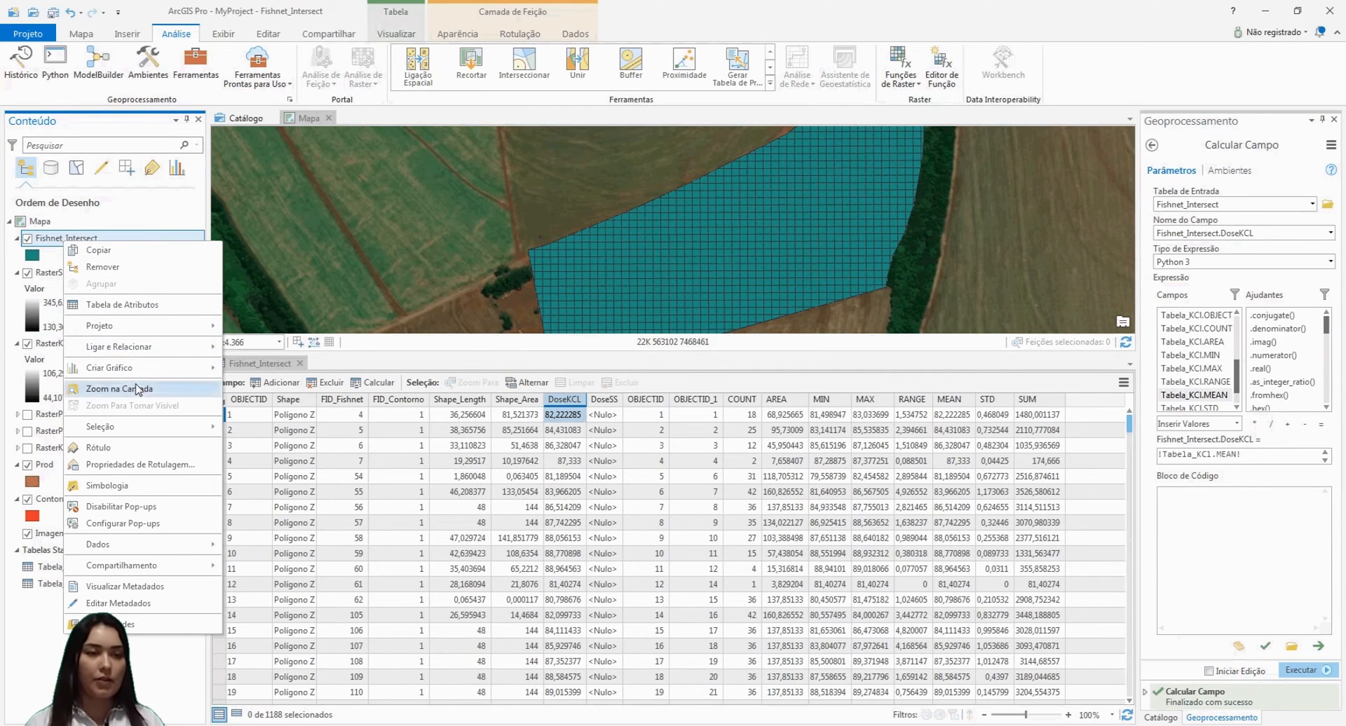
pyautogui.moveTo(143, 348)
pyautogui.click(307, 385)
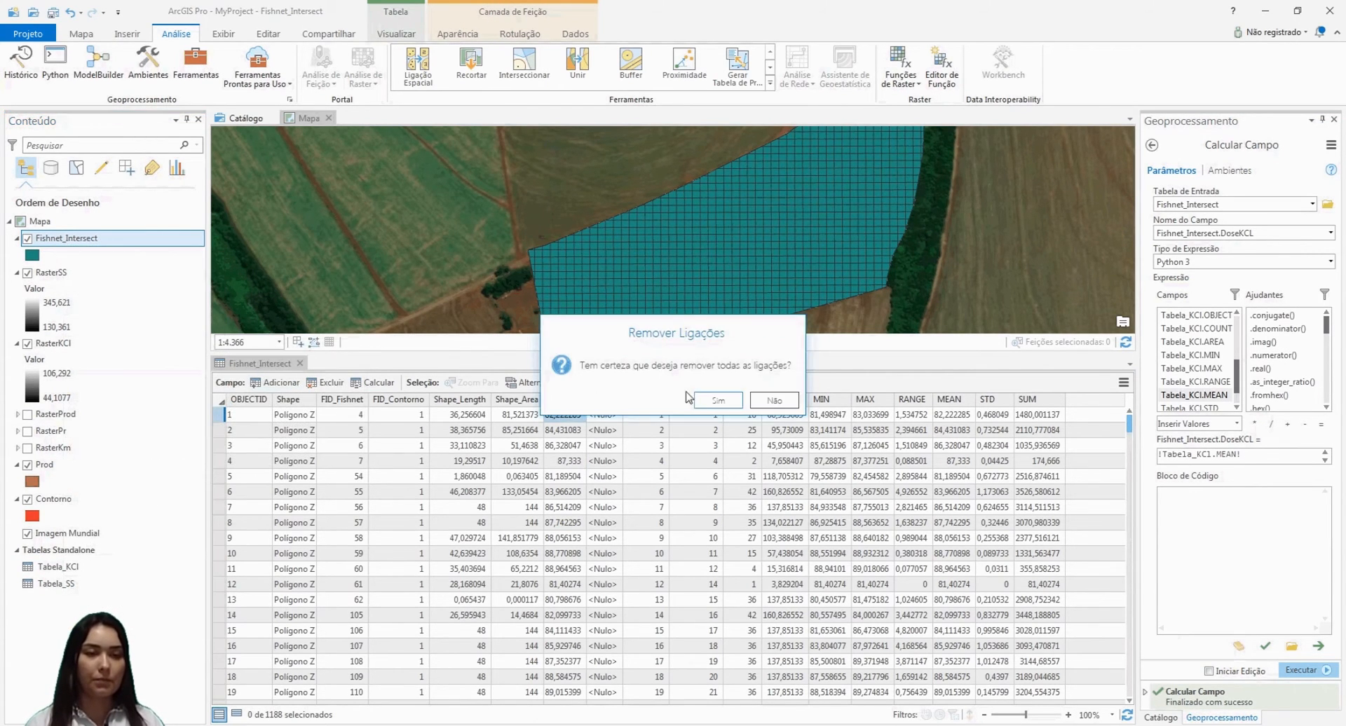
pyautogui.click(703, 404)
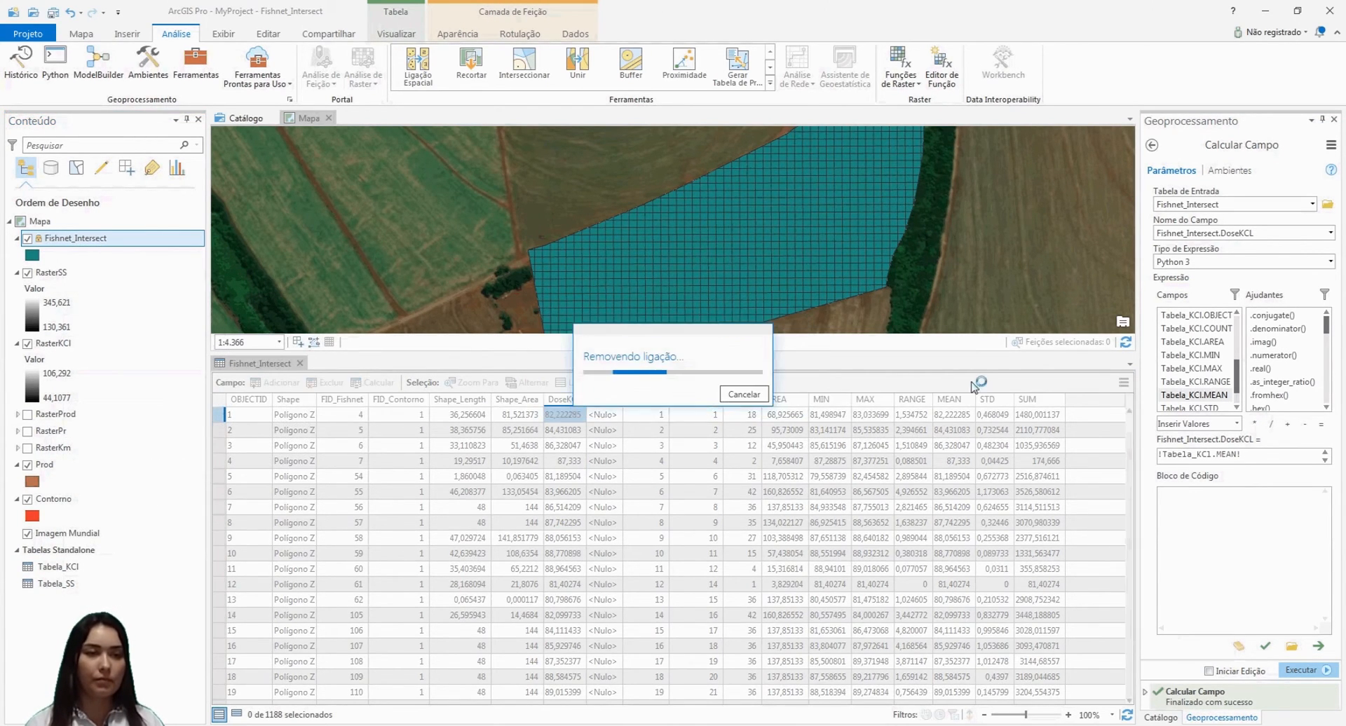
# - Reopen Adicionar Ligação and set up a join of Tabela_SS to Fishnet_Intersect with OBJECTID as both join fields
pyautogui.click(1154, 147)
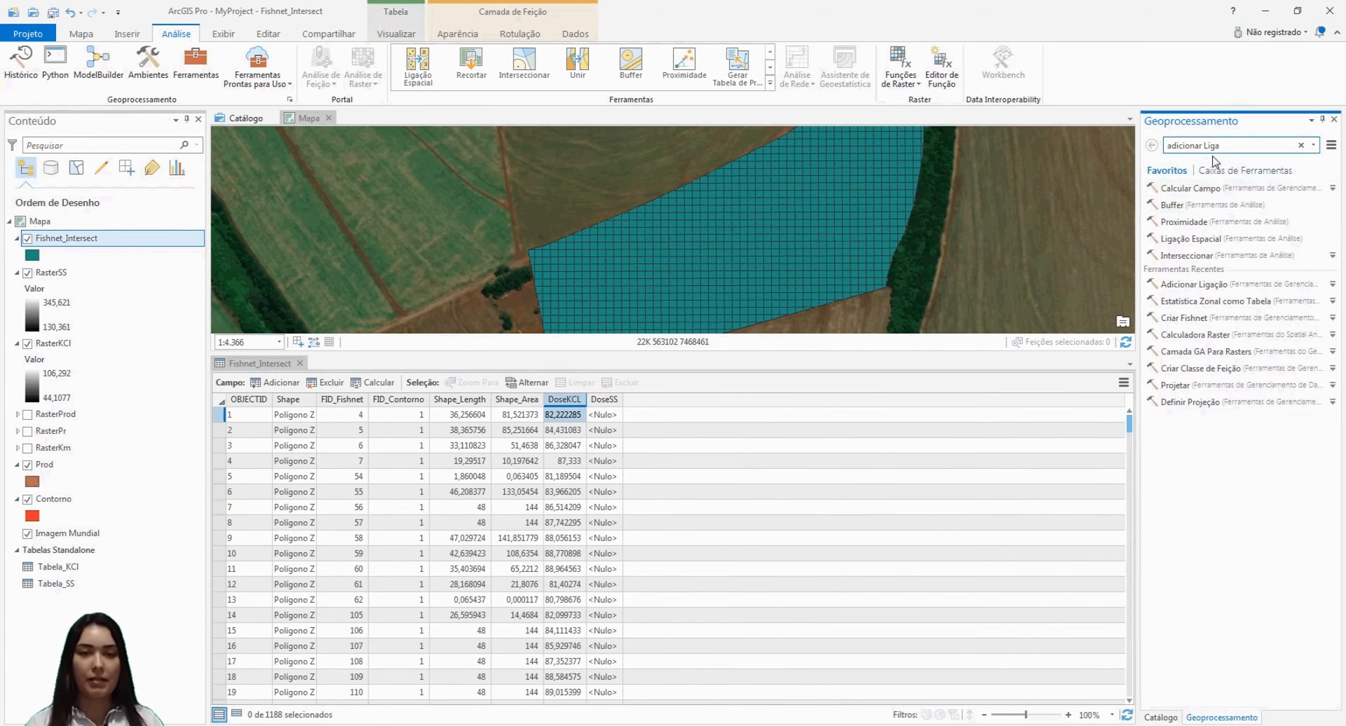
pyautogui.click(1216, 285)
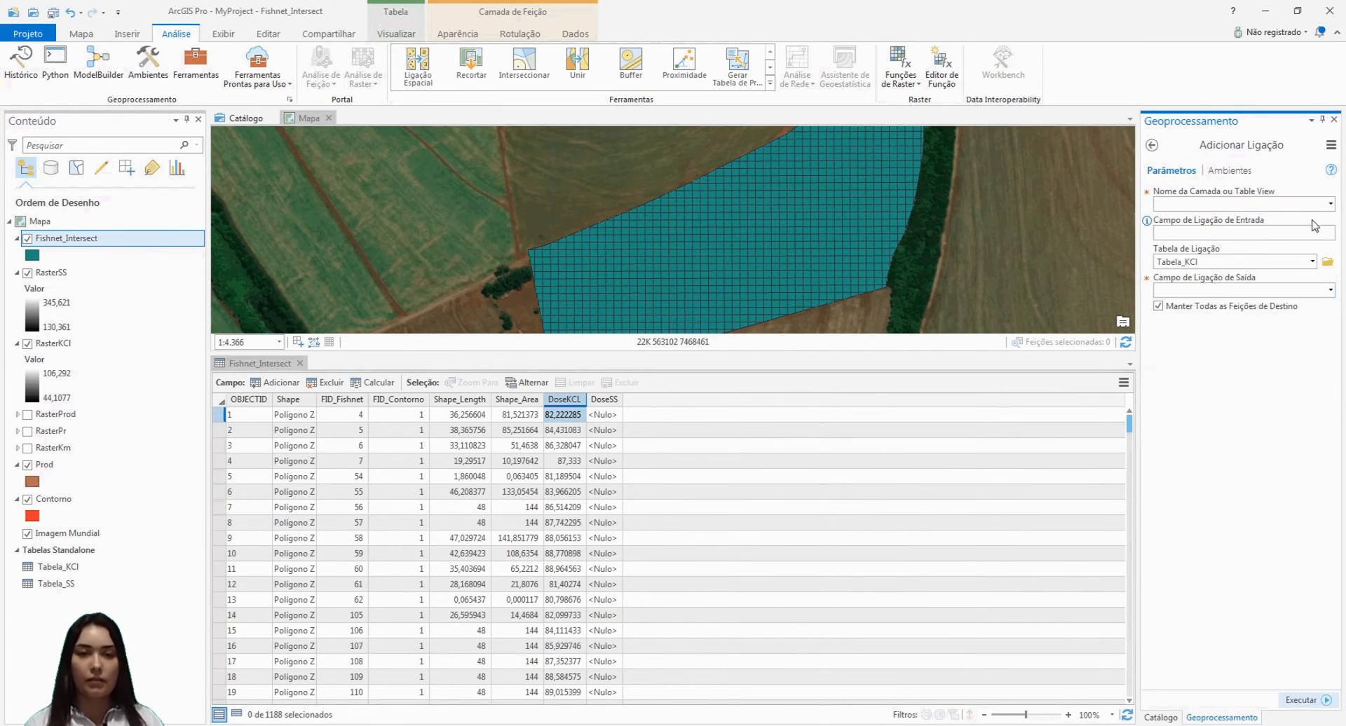
pyautogui.click(1330, 204)
pyautogui.click(1192, 249)
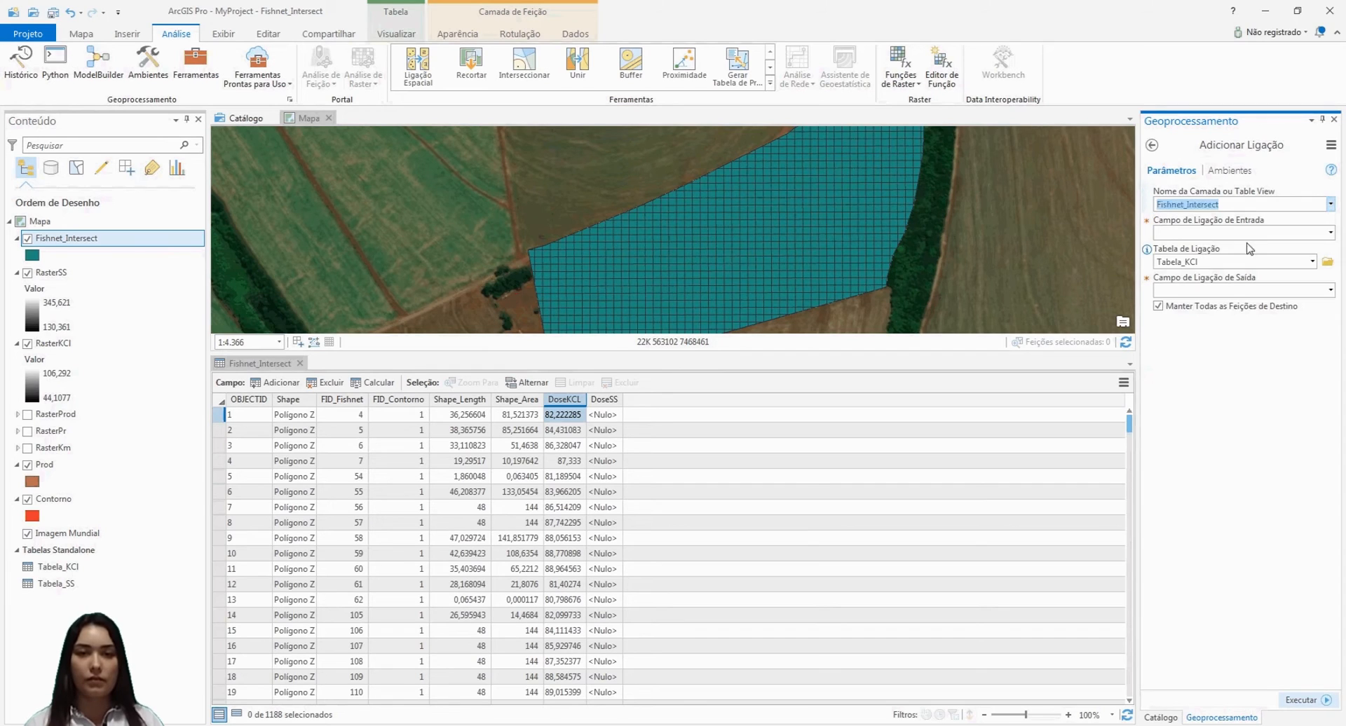
pyautogui.click(1330, 233)
pyautogui.click(1192, 248)
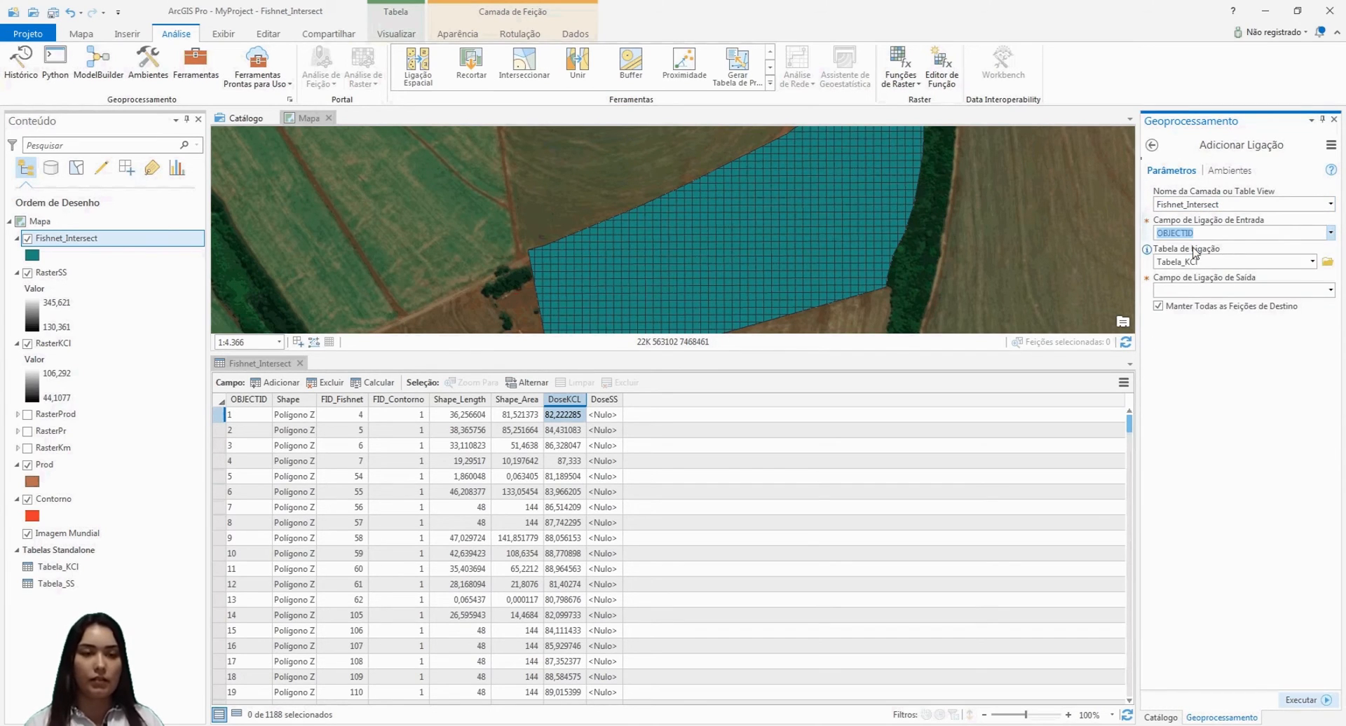
pyautogui.click(1312, 262)
pyautogui.click(1216, 290)
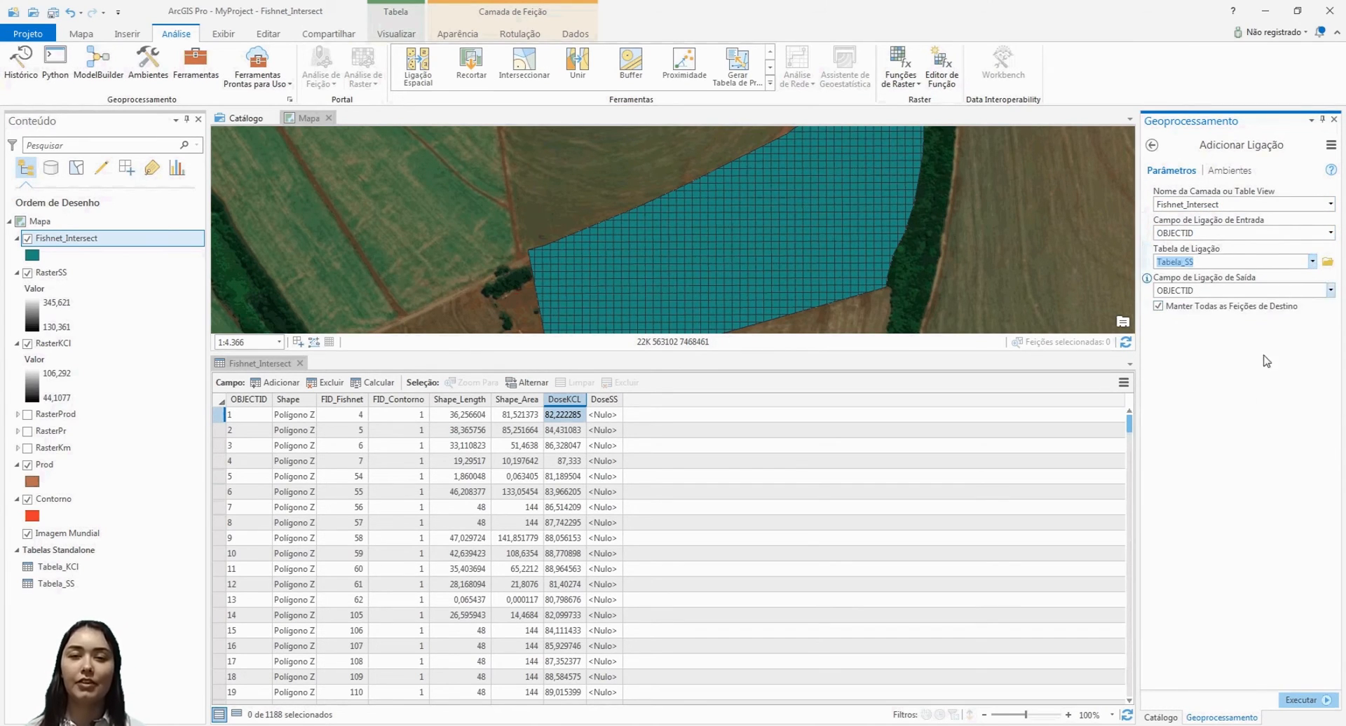
pyautogui.click(1330, 291)
pyautogui.click(1318, 301)
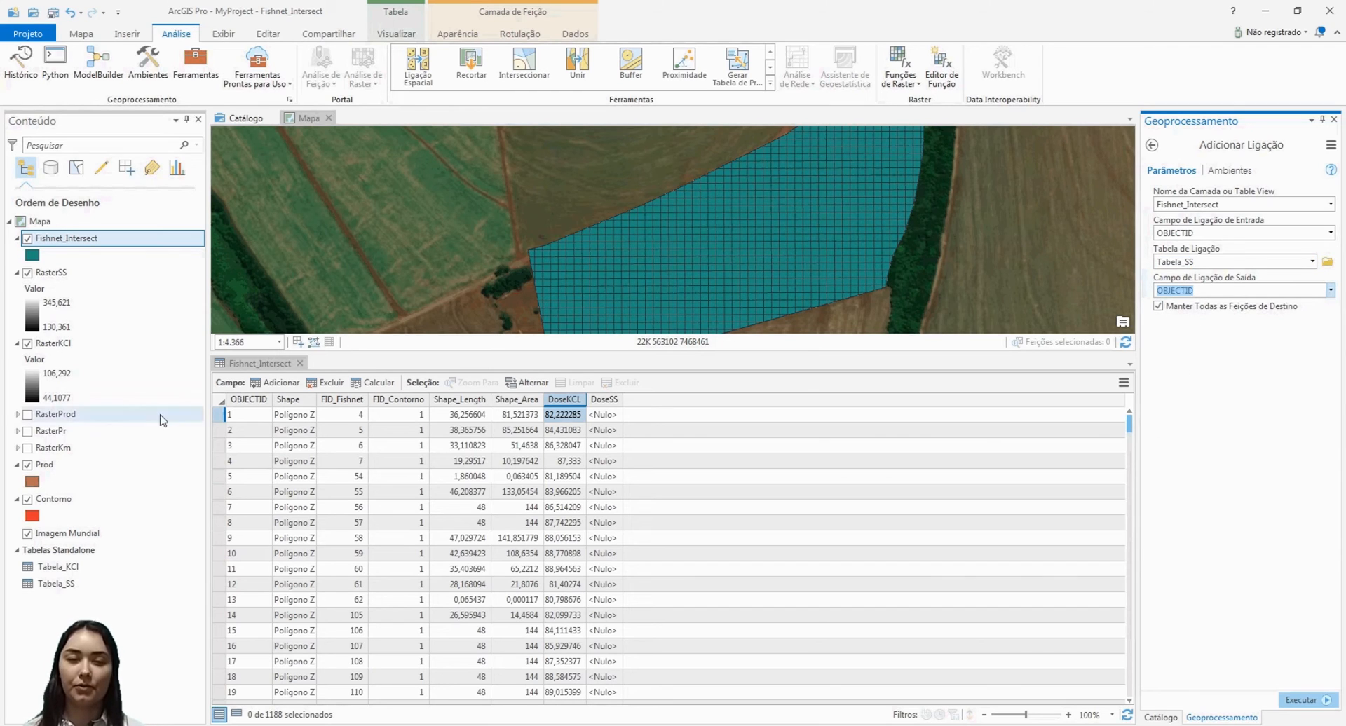
# - Open the standalone table Tabela_SS and compare its OBJECTID and OBJECTID_1 values down to the last row
pyautogui.rightClick(69, 591)
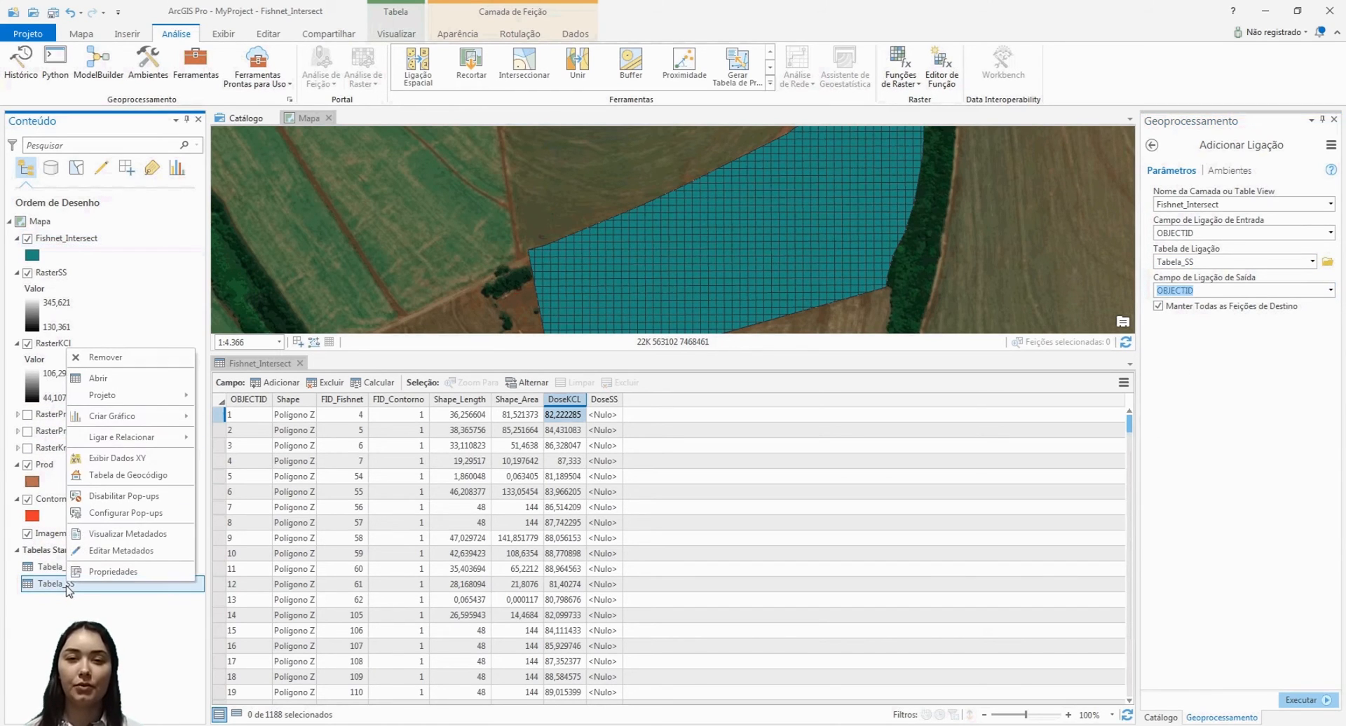
pyautogui.click(98, 378)
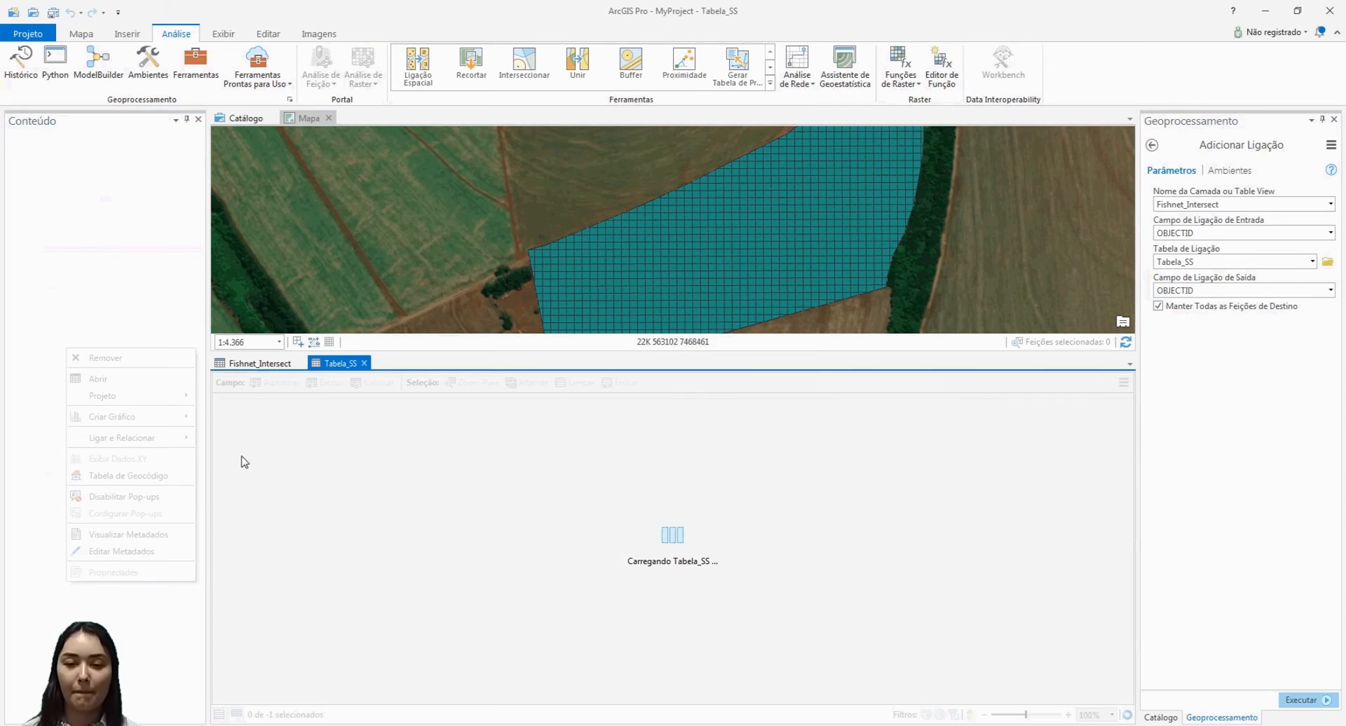
pyautogui.scroll(1, 274, 434)
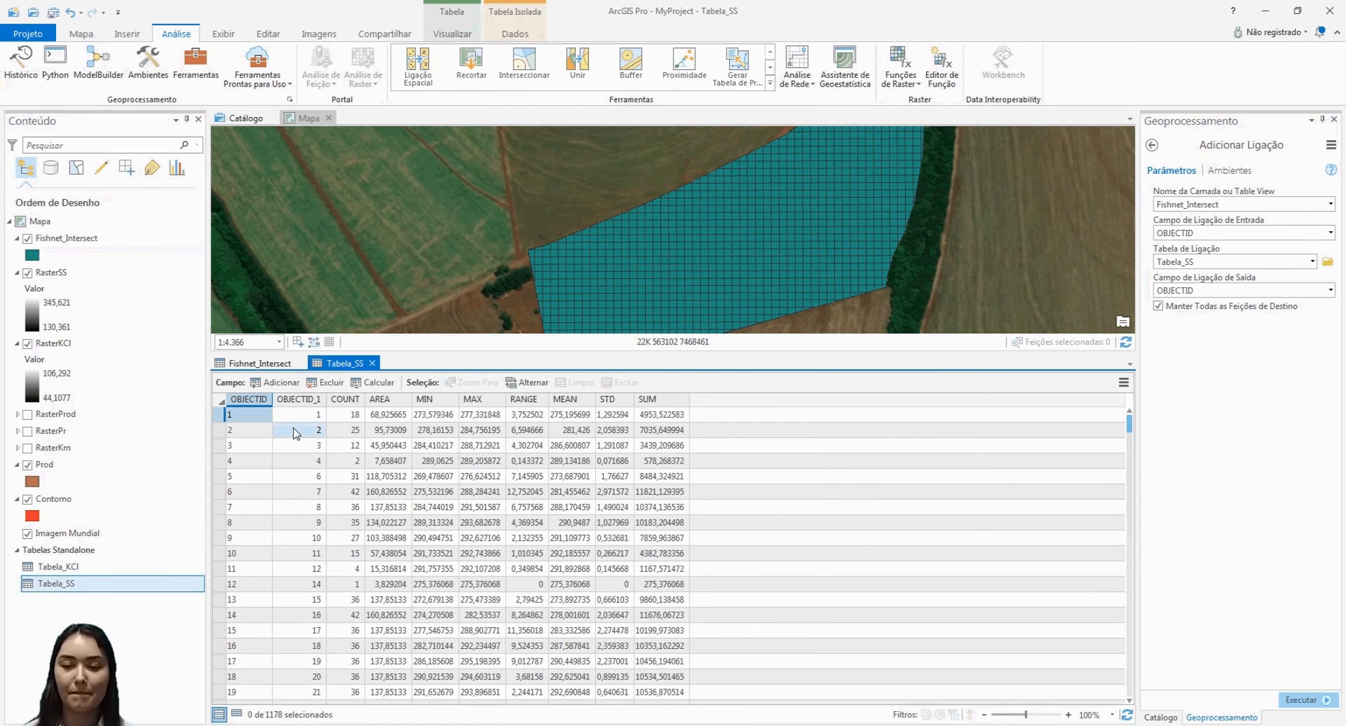
pyautogui.moveTo(1130, 429); pyautogui.dragTo(1125, 710)
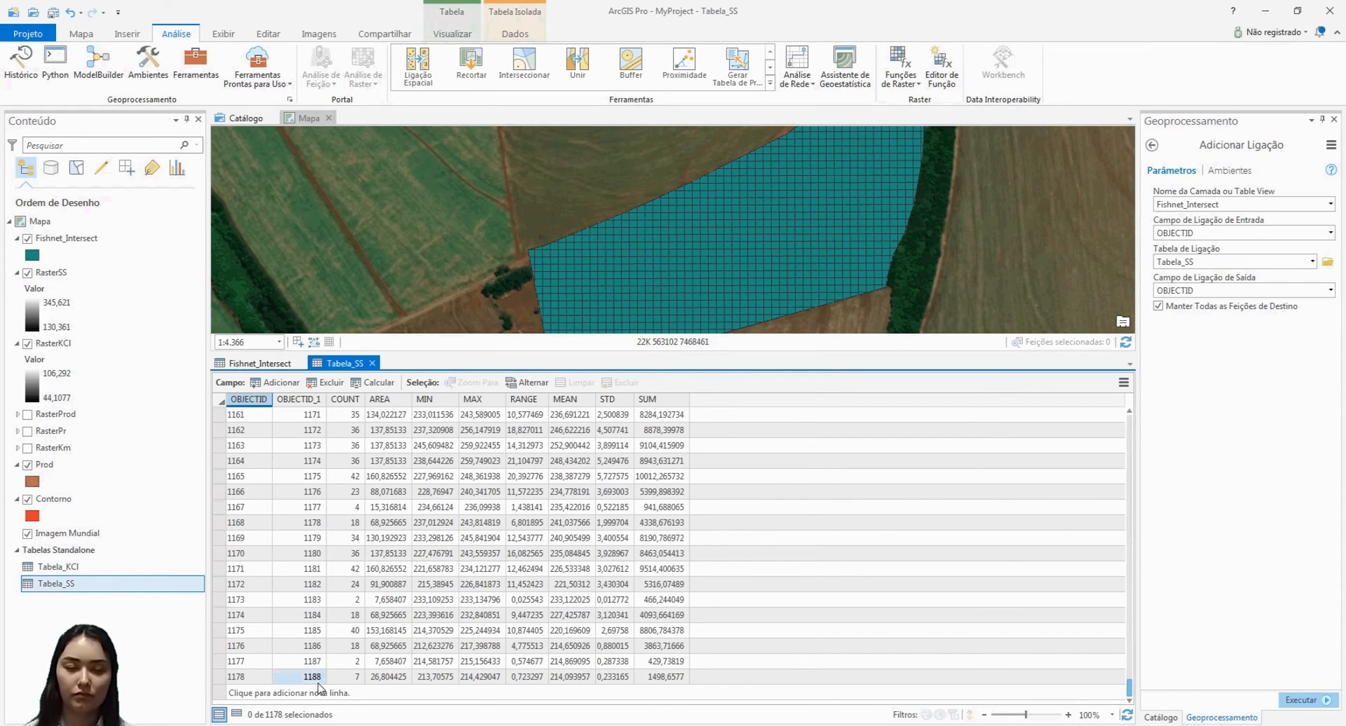
# - Sort Tabela_SS by COUNT in both directions, then by OBJECTID_1 and OBJECTID, to compare the record identifiers
pyautogui.click(354, 399)
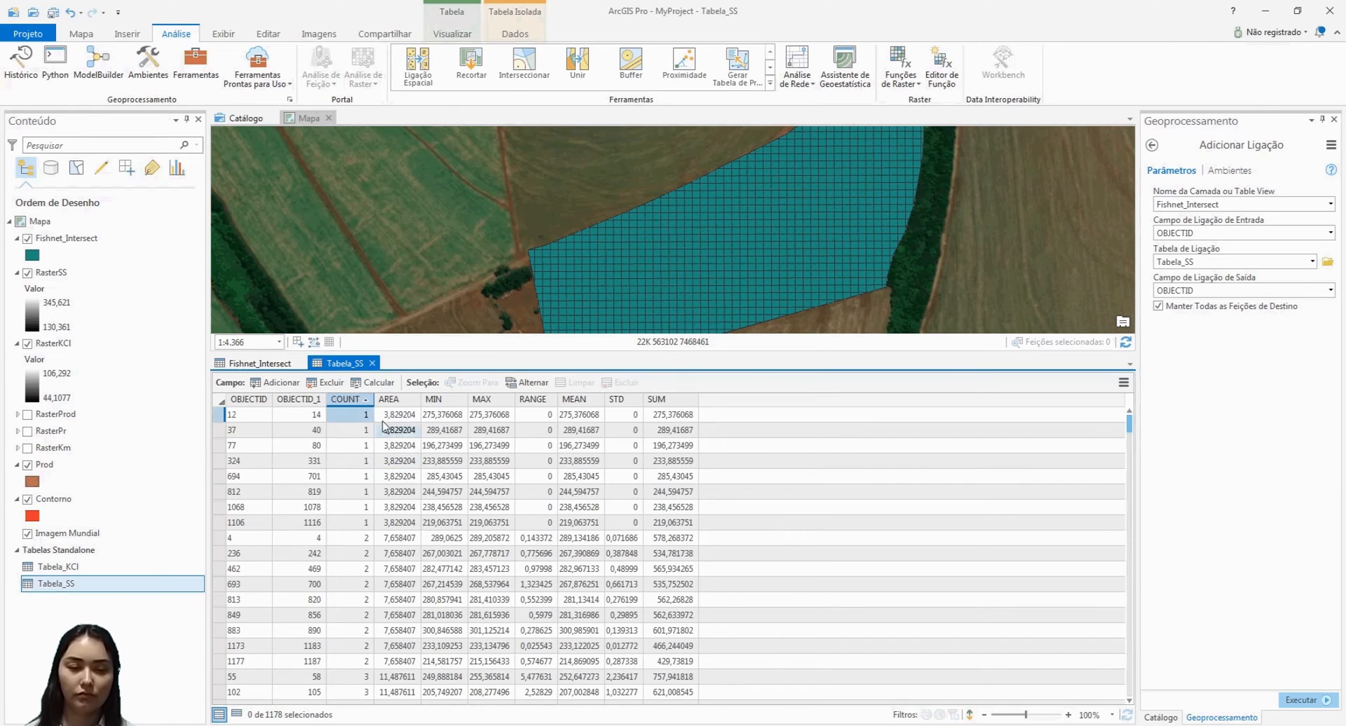
pyautogui.doubleClick(369, 400)
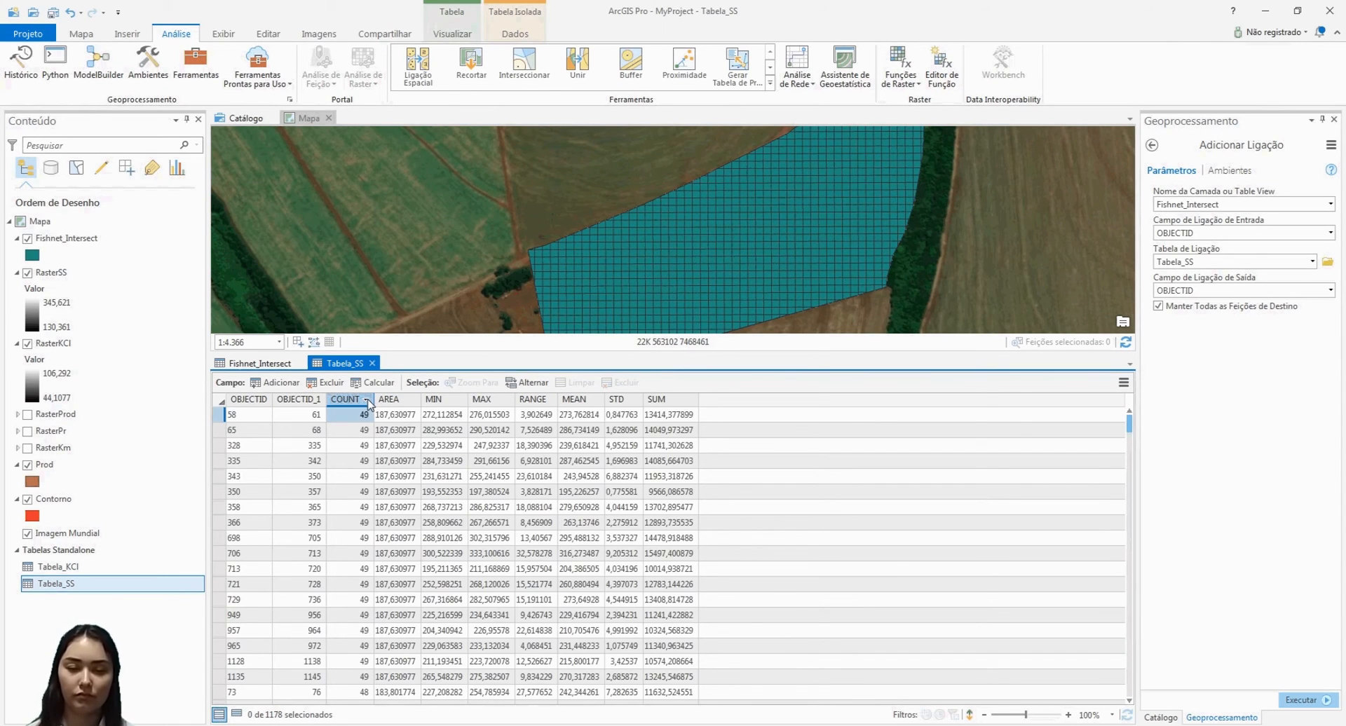
pyautogui.doubleClick(296, 400)
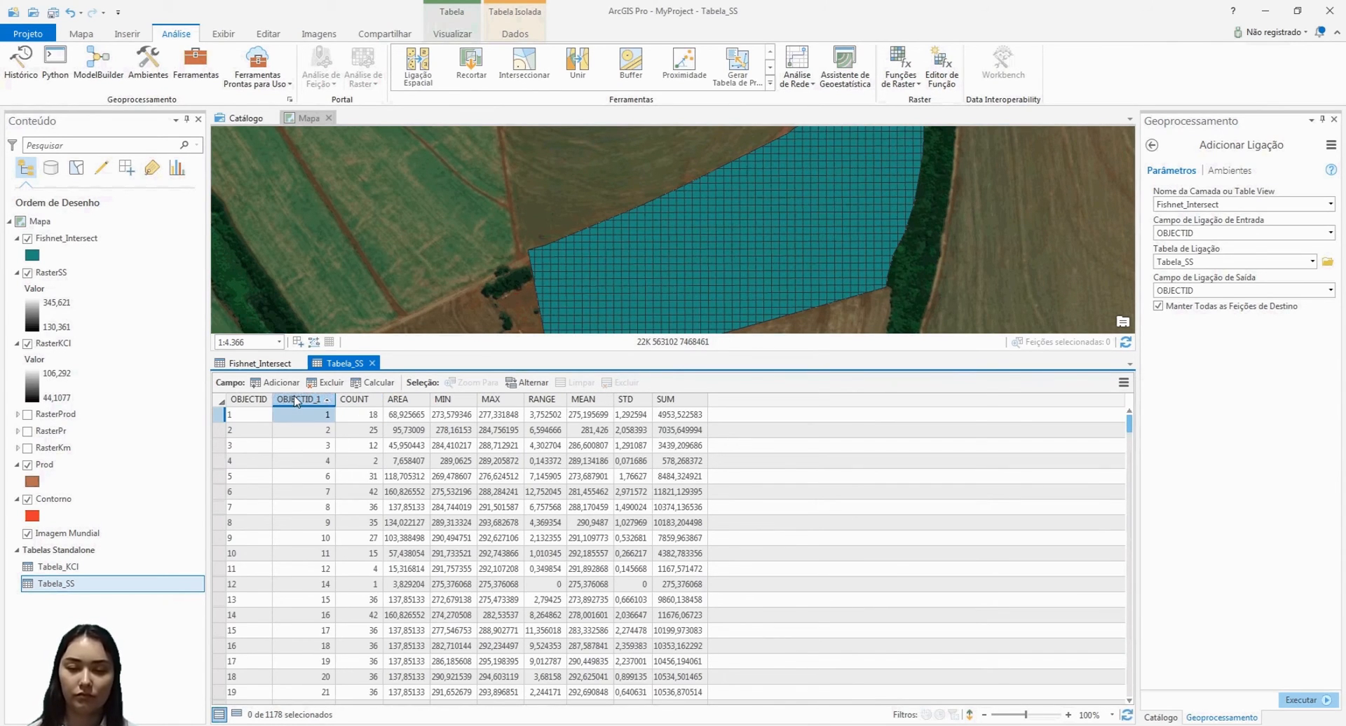
pyautogui.doubleClick(296, 400)
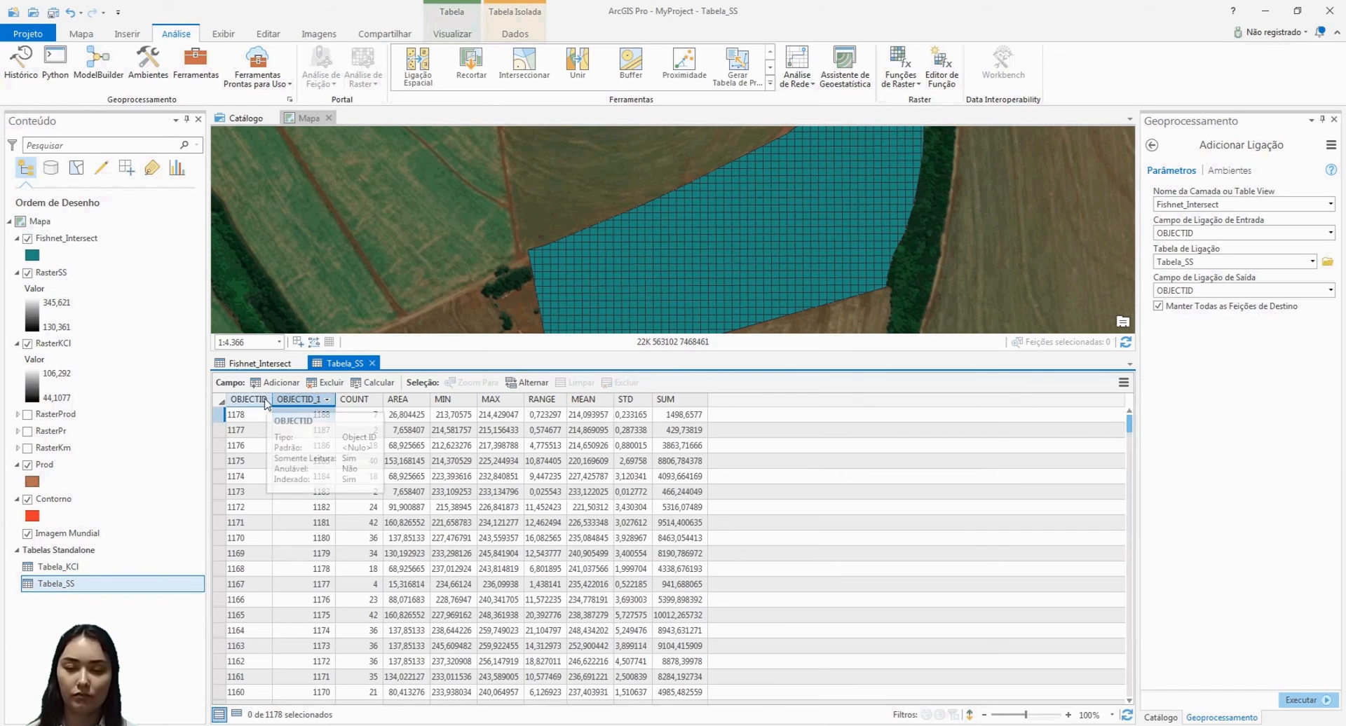
pyautogui.doubleClick(265, 400)
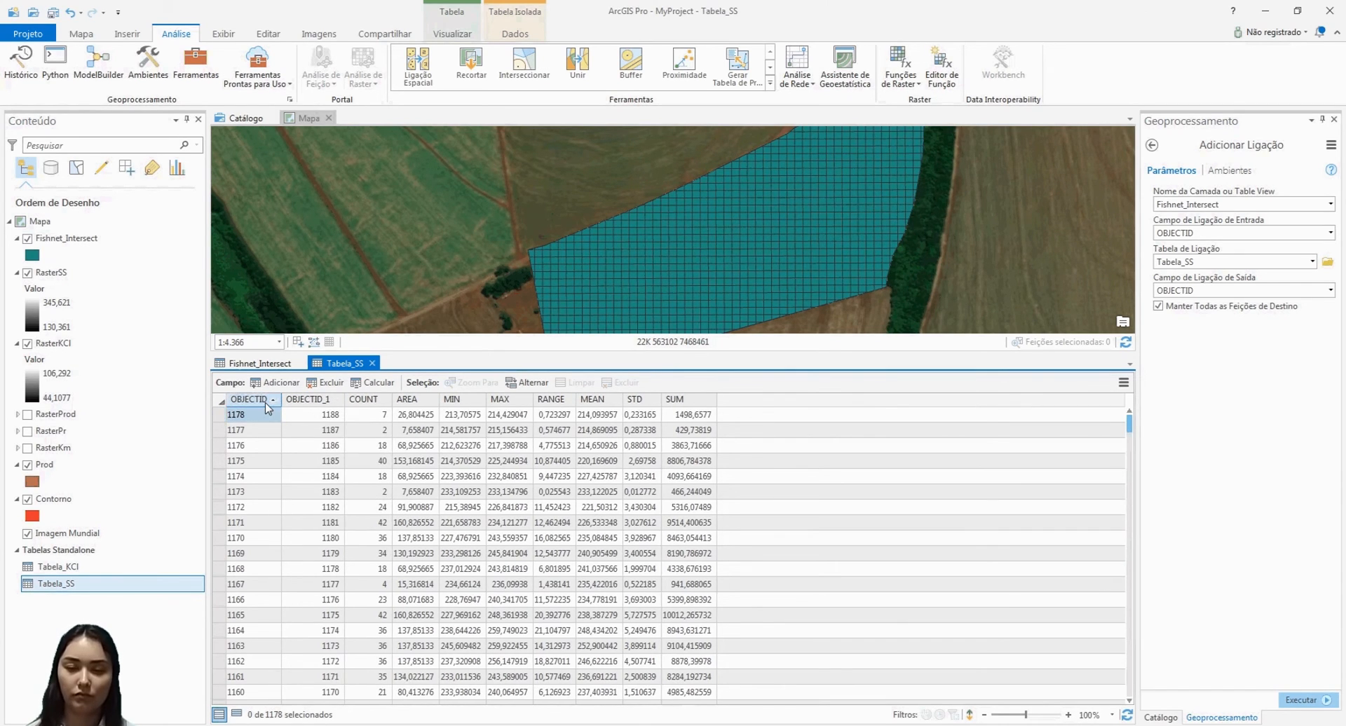
# - Run the OBJECTID join of Tabela_SS to Fishnet_Intersect and bring up the Fishnet_Intersect attribute table
pyautogui.doubleClick(266, 402)
pyautogui.doubleClick(267, 402)
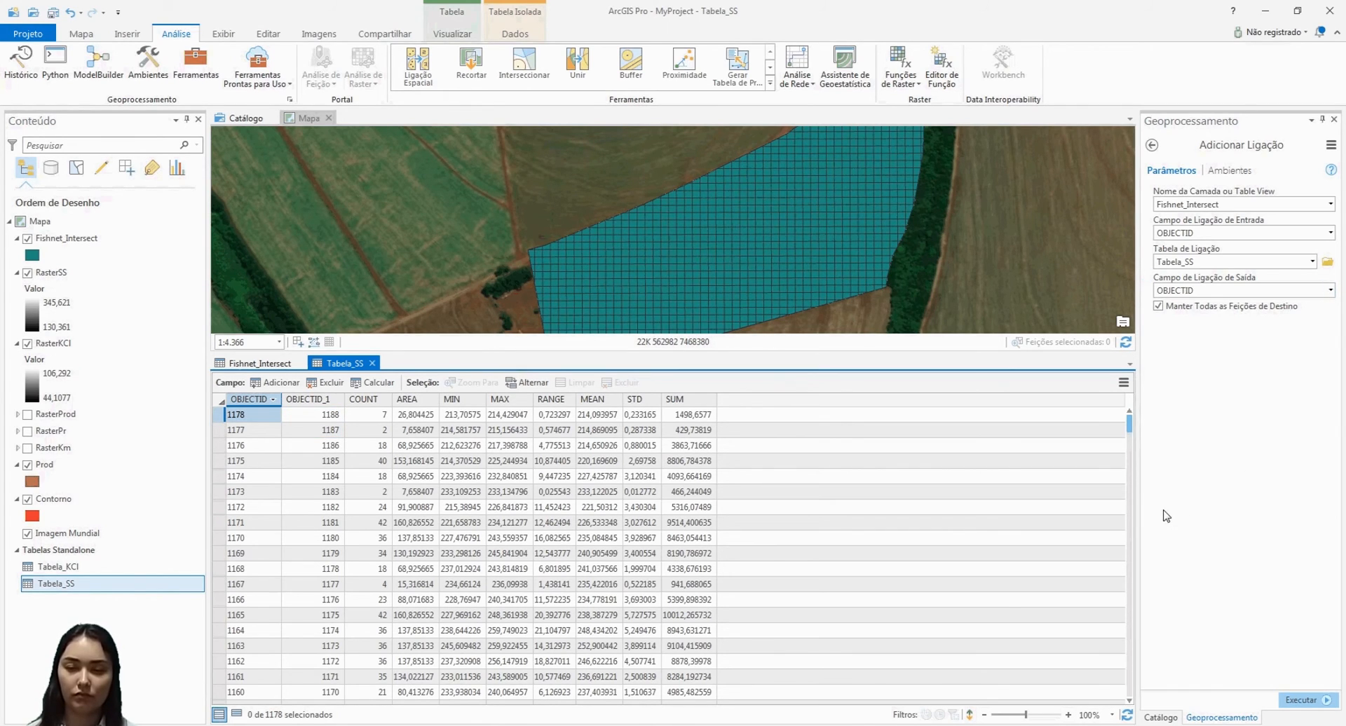
pyautogui.click(1303, 699)
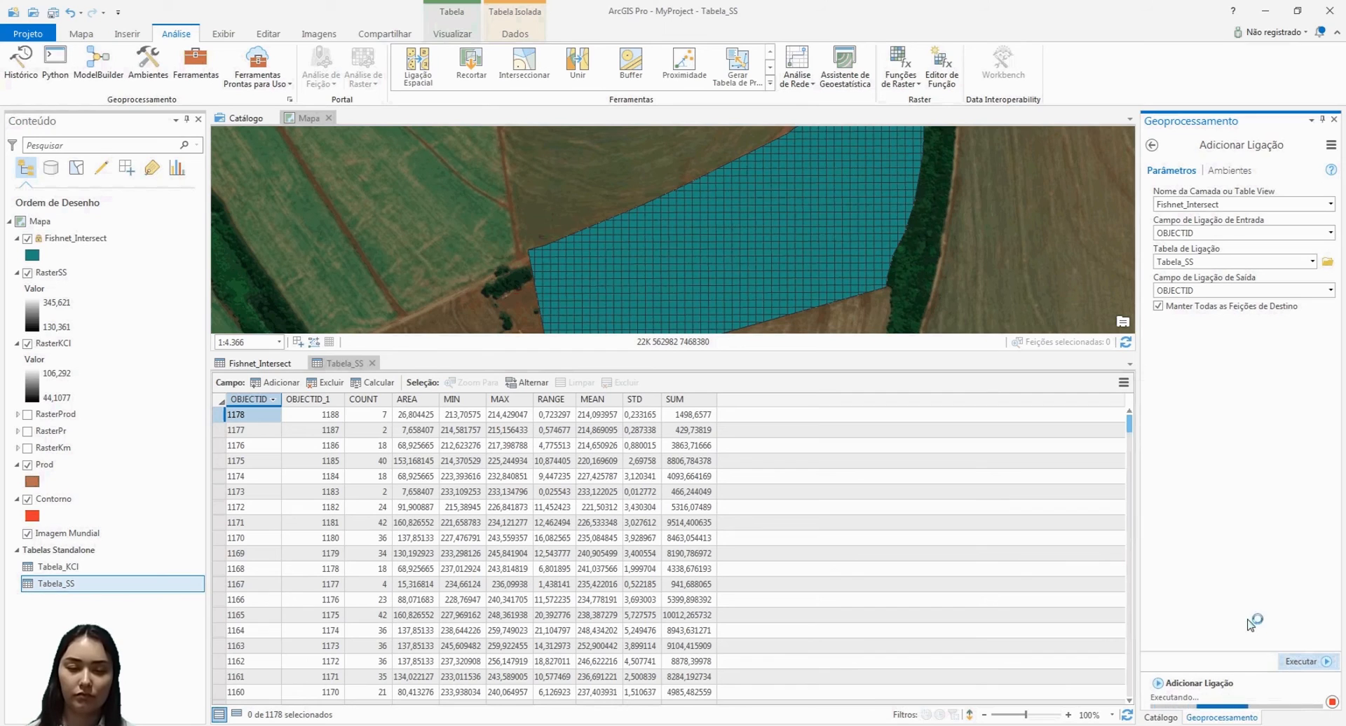
pyautogui.click(255, 367)
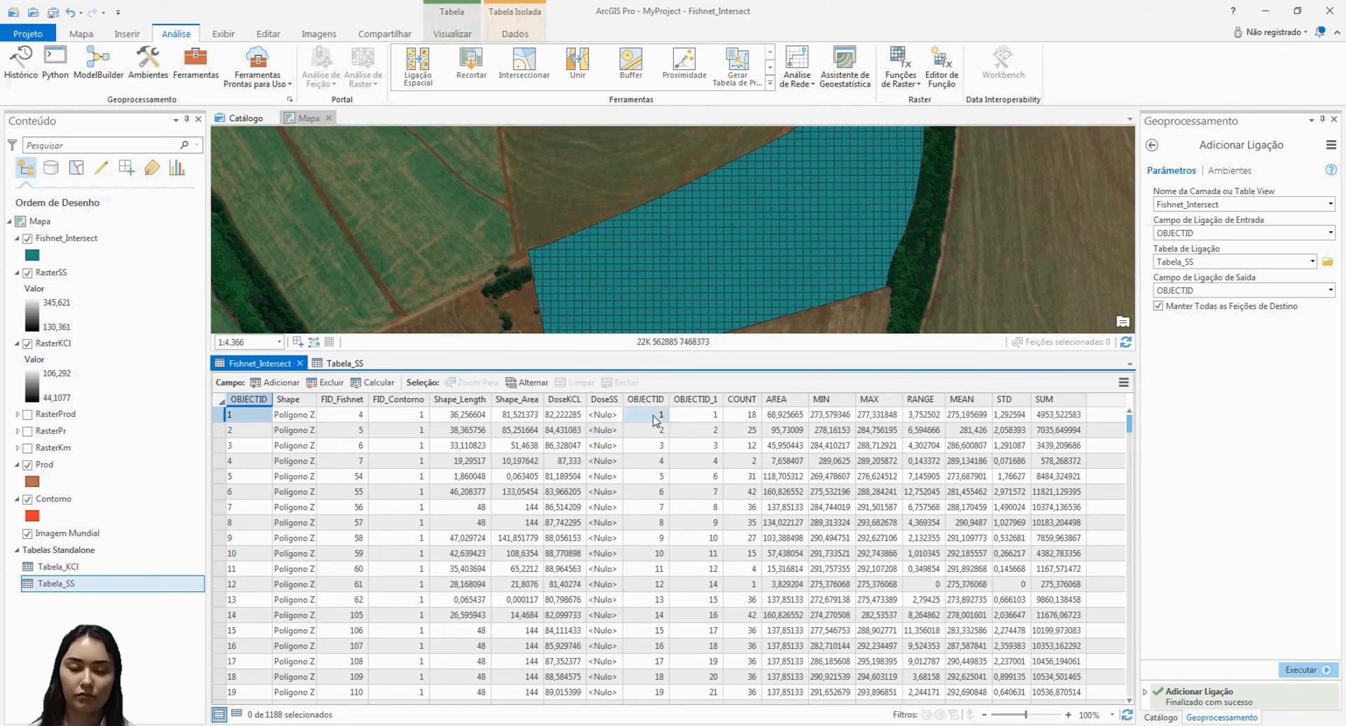
# - Calculate the DoseSS field of Fishnet_Intersect with the expression !Tabela_SS.MEAN! in Python 3
pyautogui.click(619, 402)
pyautogui.rightClick(620, 405)
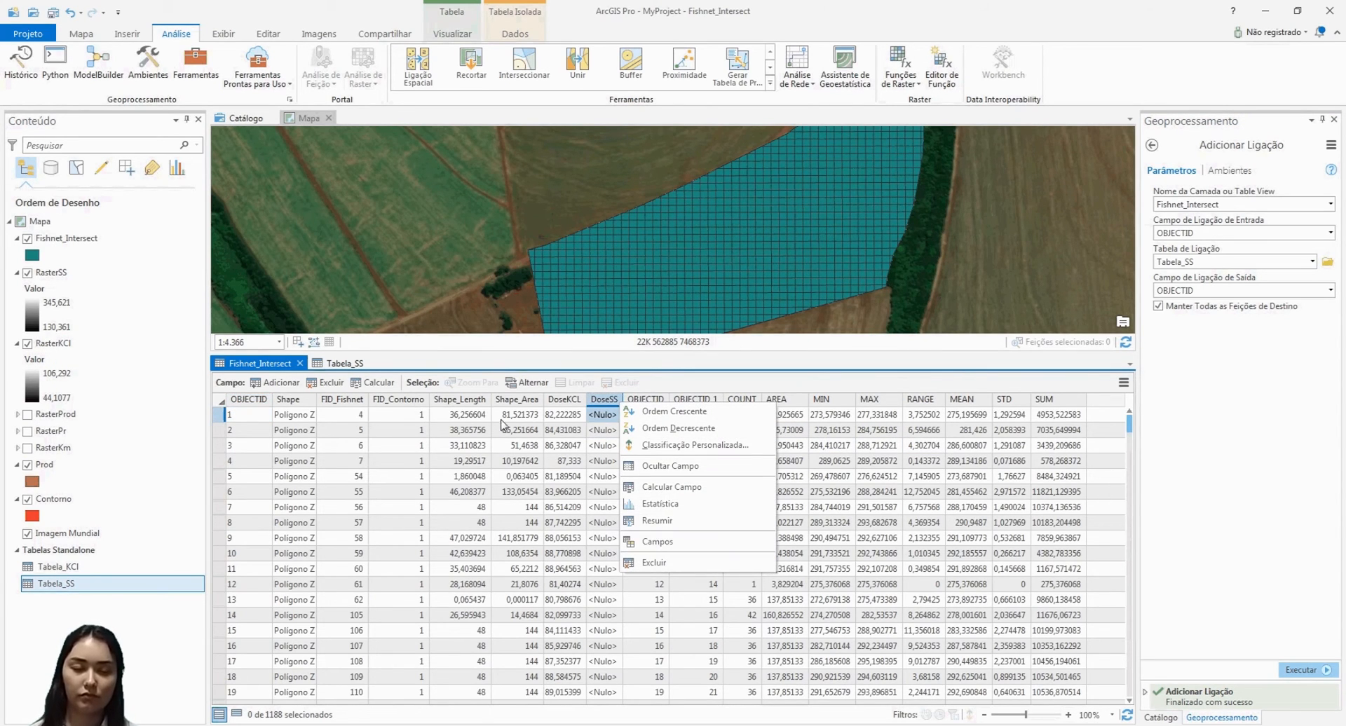
pyautogui.click(671, 487)
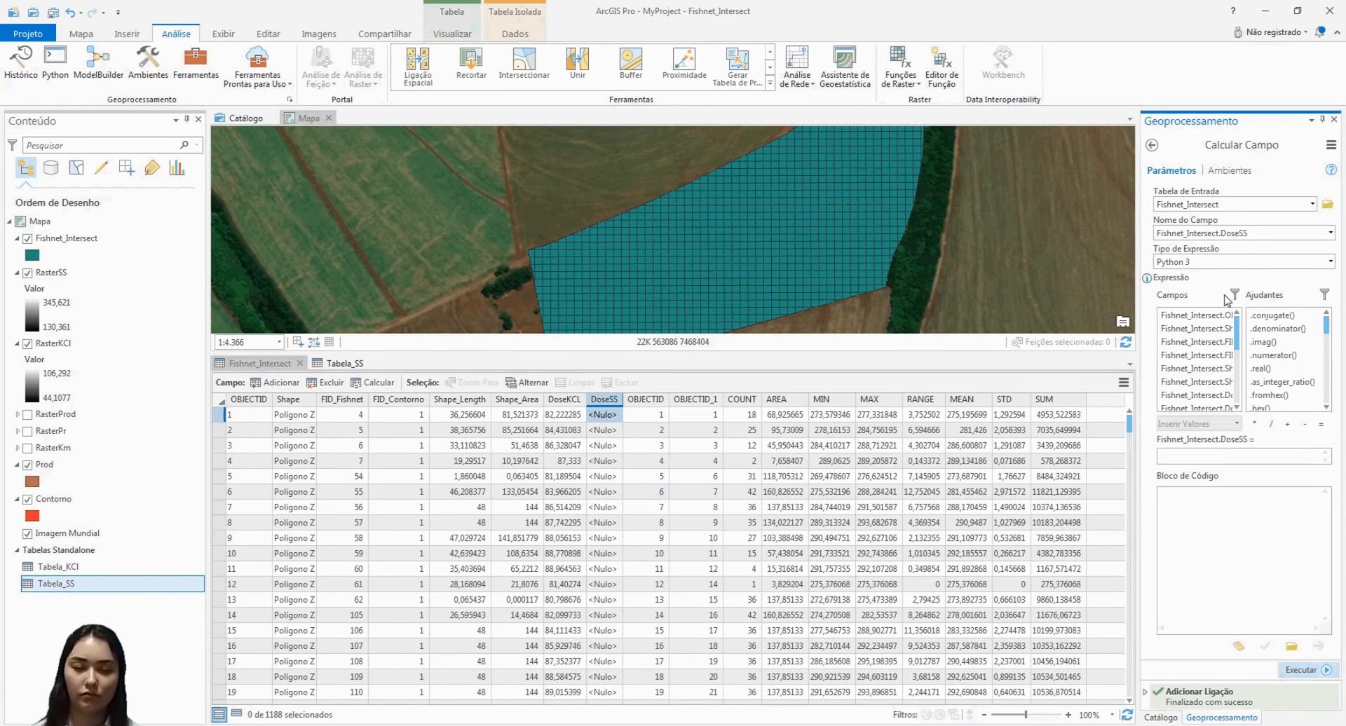
pyautogui.moveTo(1237, 347); pyautogui.dragTo(1241, 401)
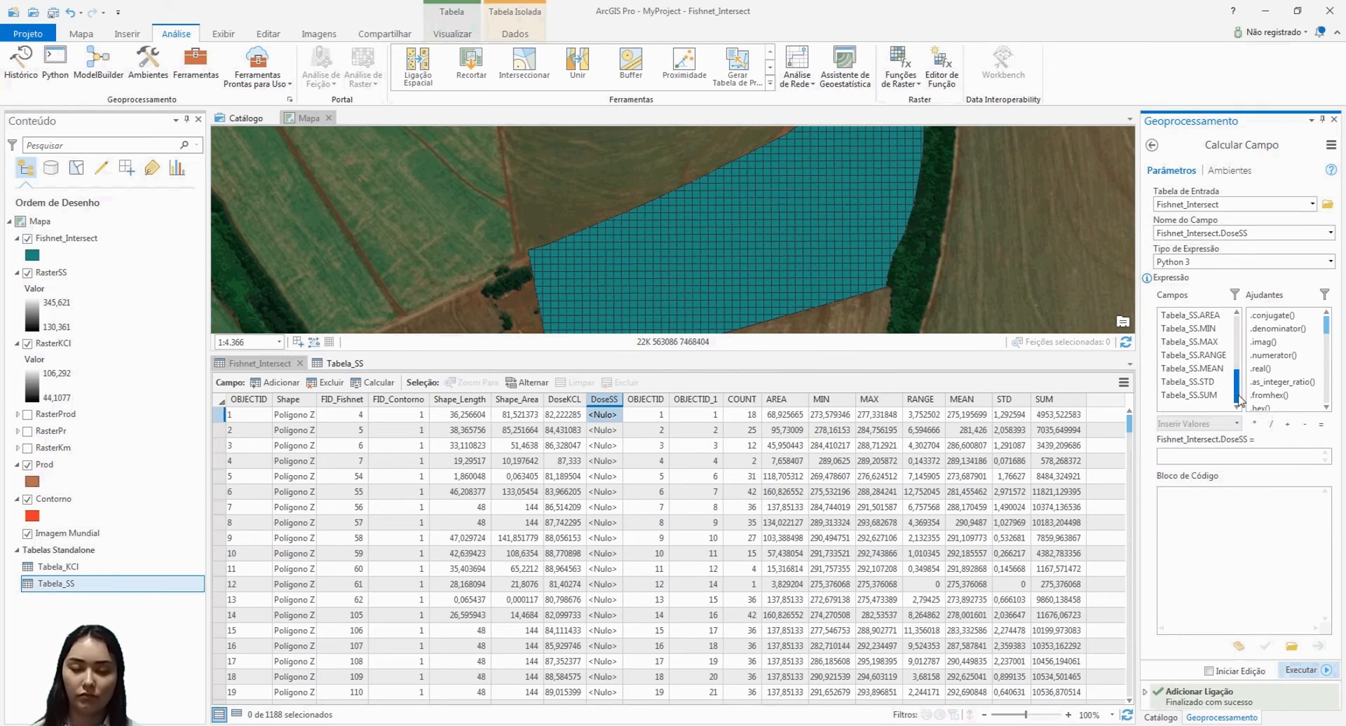
pyautogui.doubleClick(1192, 369)
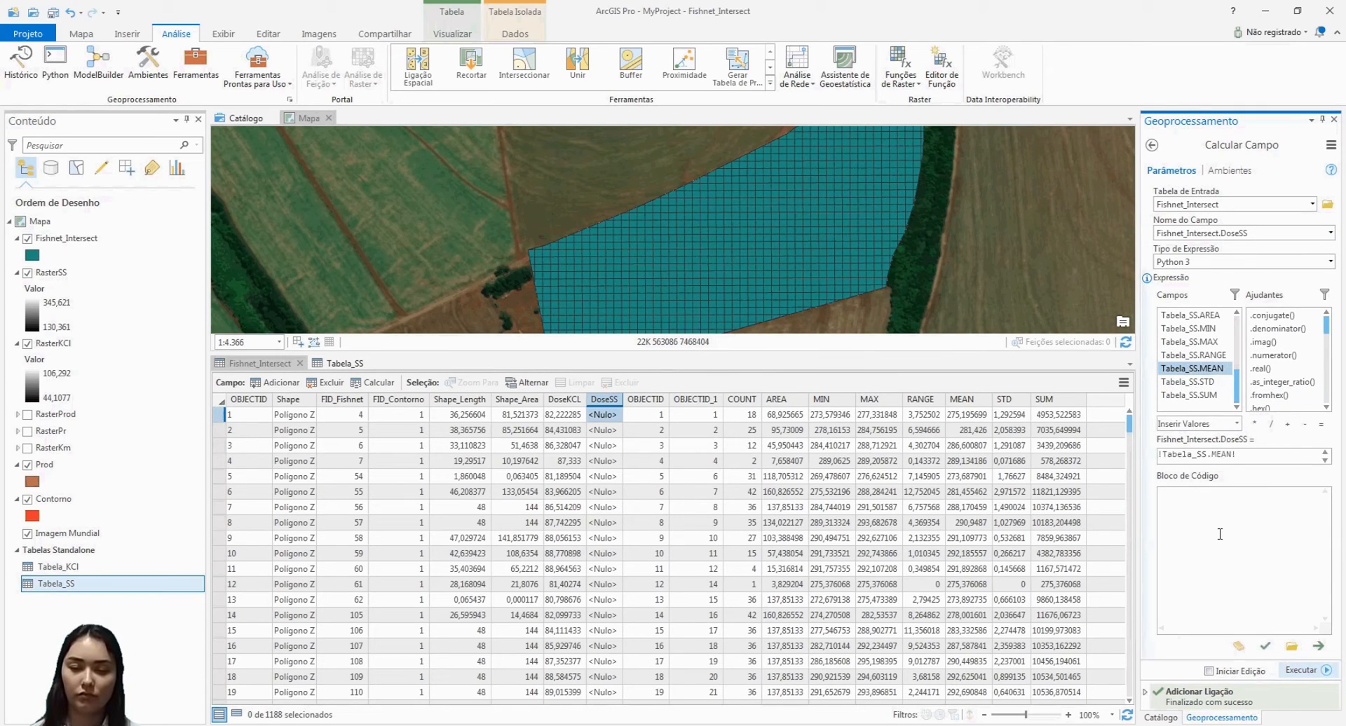
pyautogui.click(1303, 671)
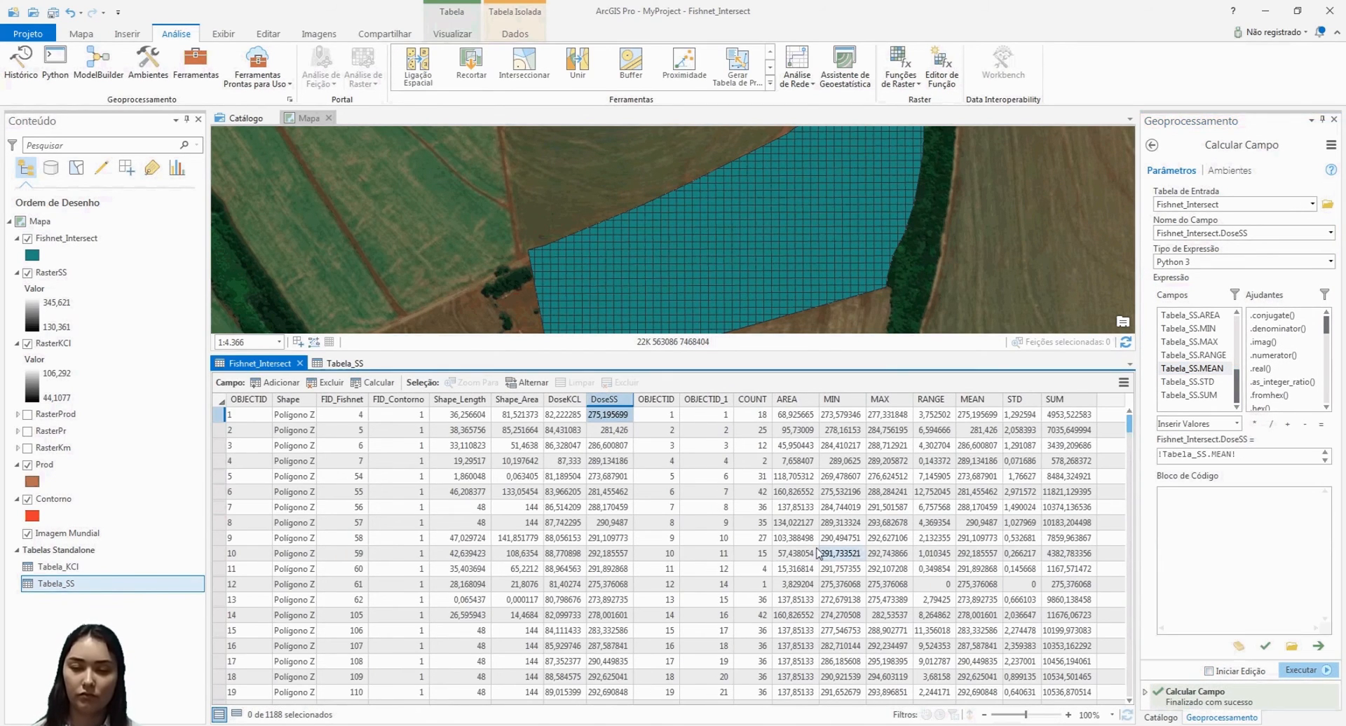
# - Sort the table by DoseSS in ascending order and inspect the grid cells along the field's eastern edge on the map
pyautogui.doubleClick(624, 400)
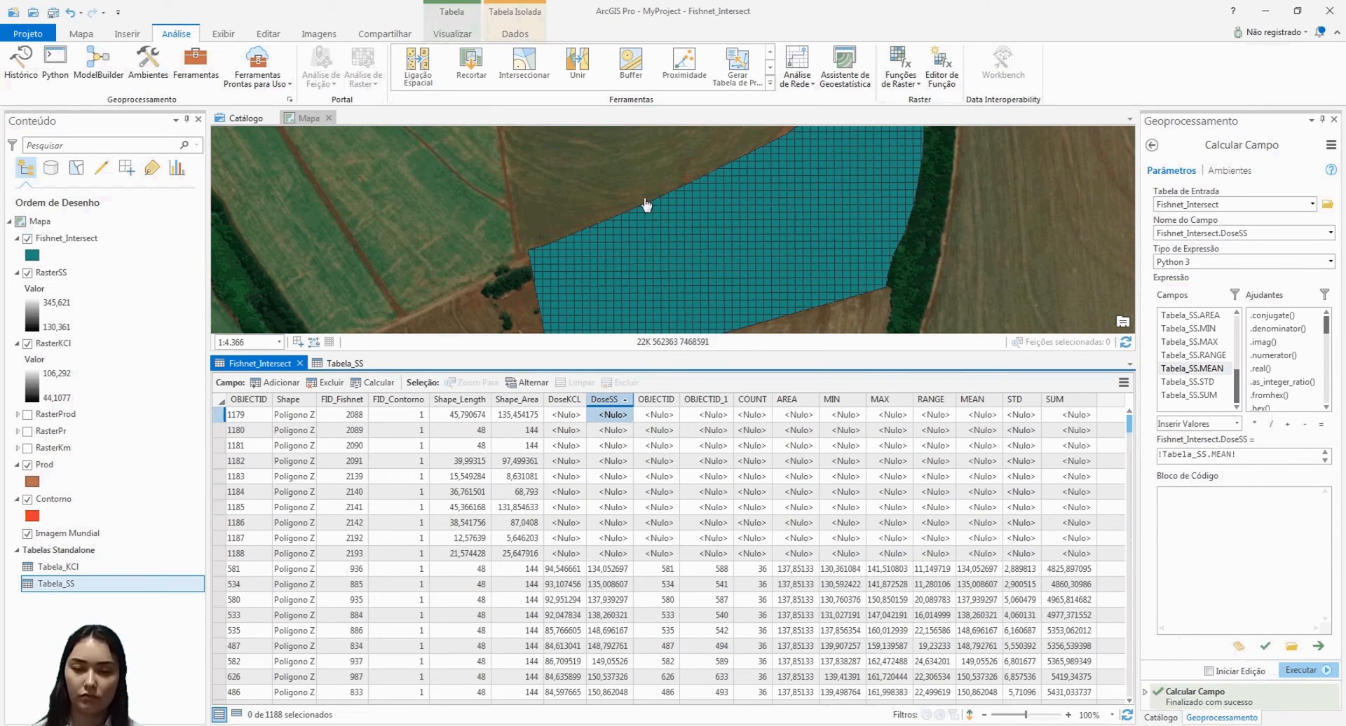
pyautogui.scroll(4, 911, 231)
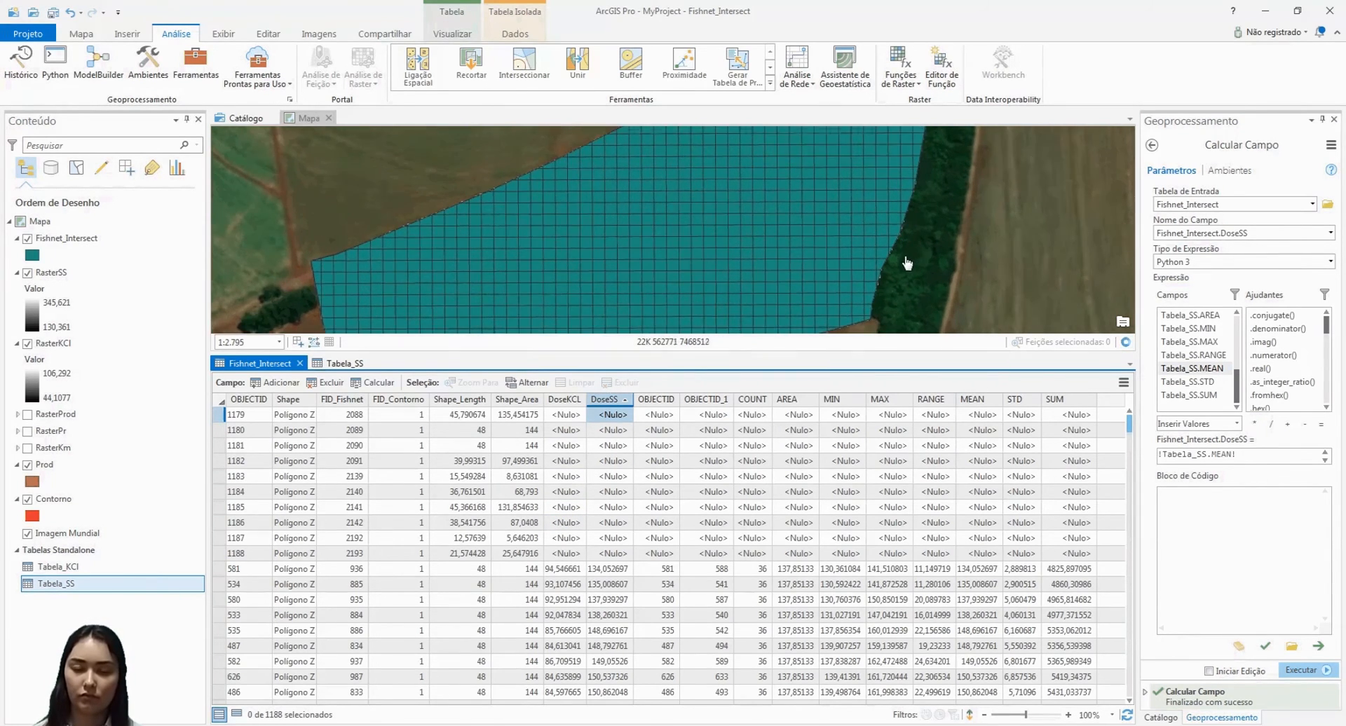
pyautogui.scroll(3, 820, 234)
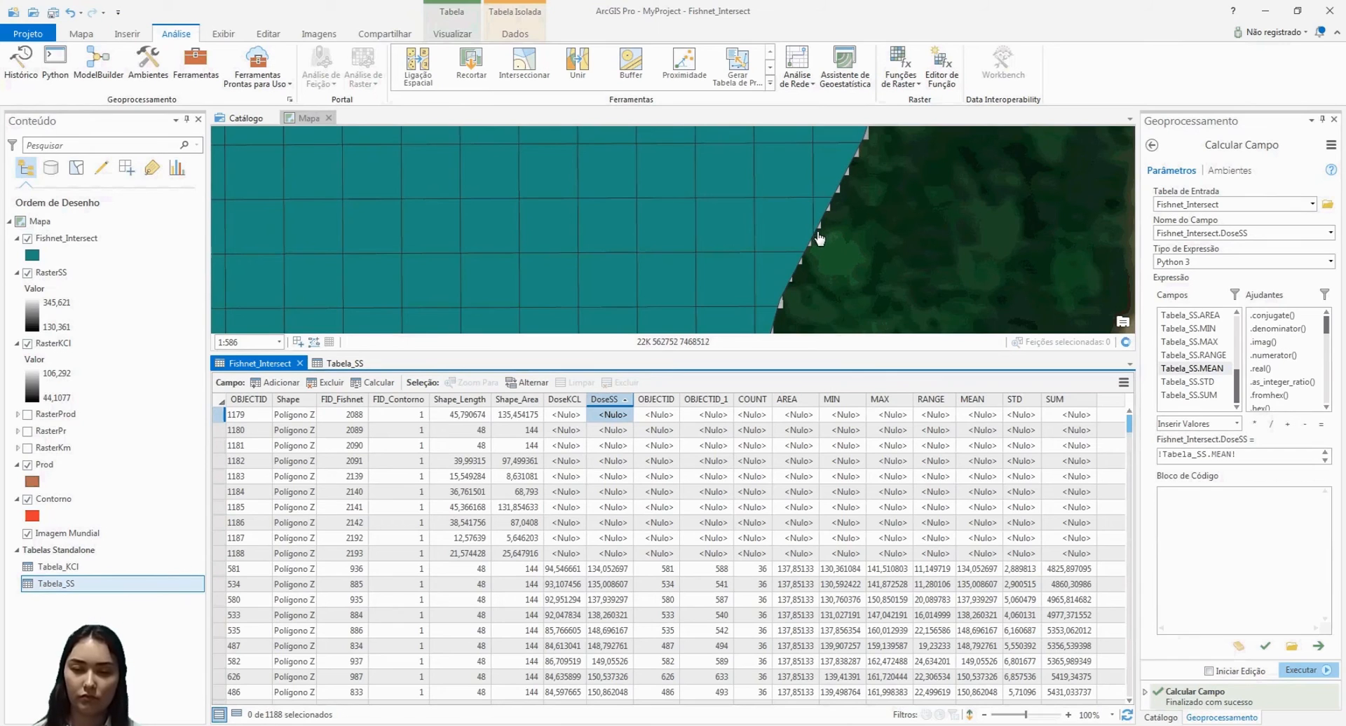
pyautogui.scroll(-4, 783, 302)
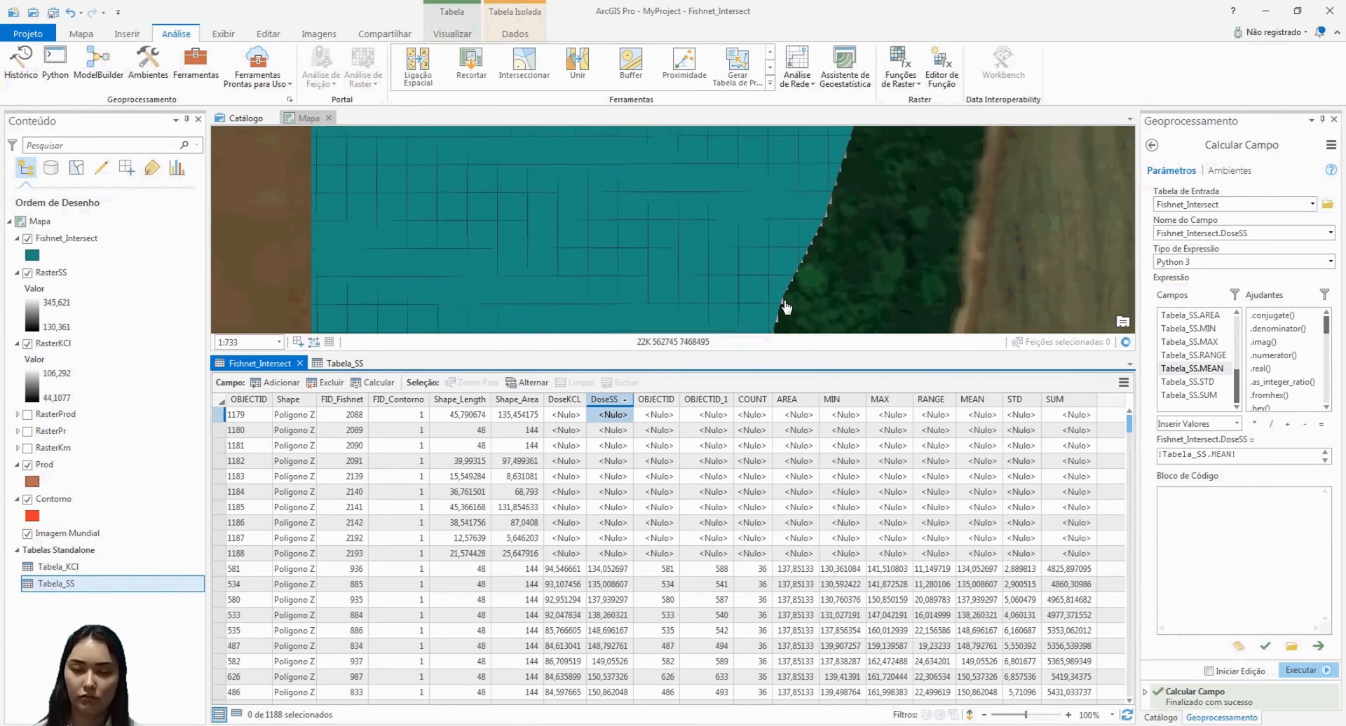
pyautogui.scroll(-2, 652, 274)
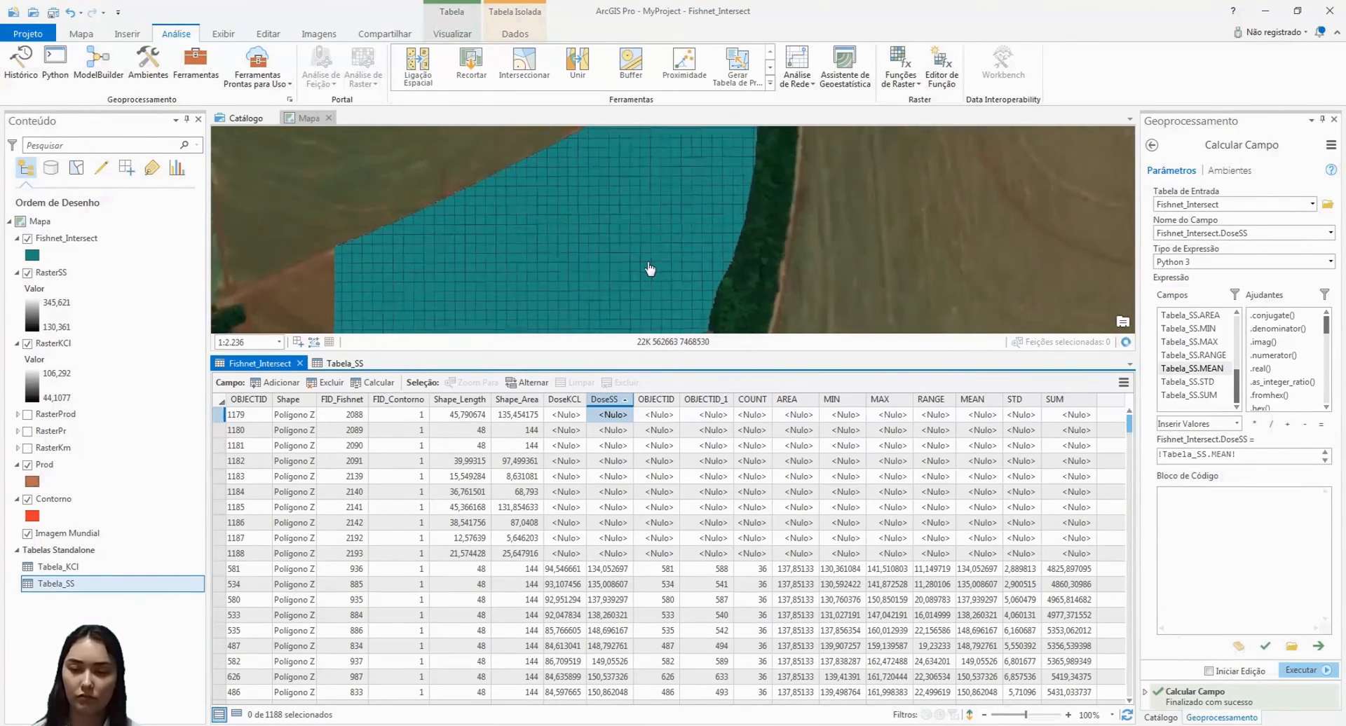
pyautogui.scroll(-1, 689, 274)
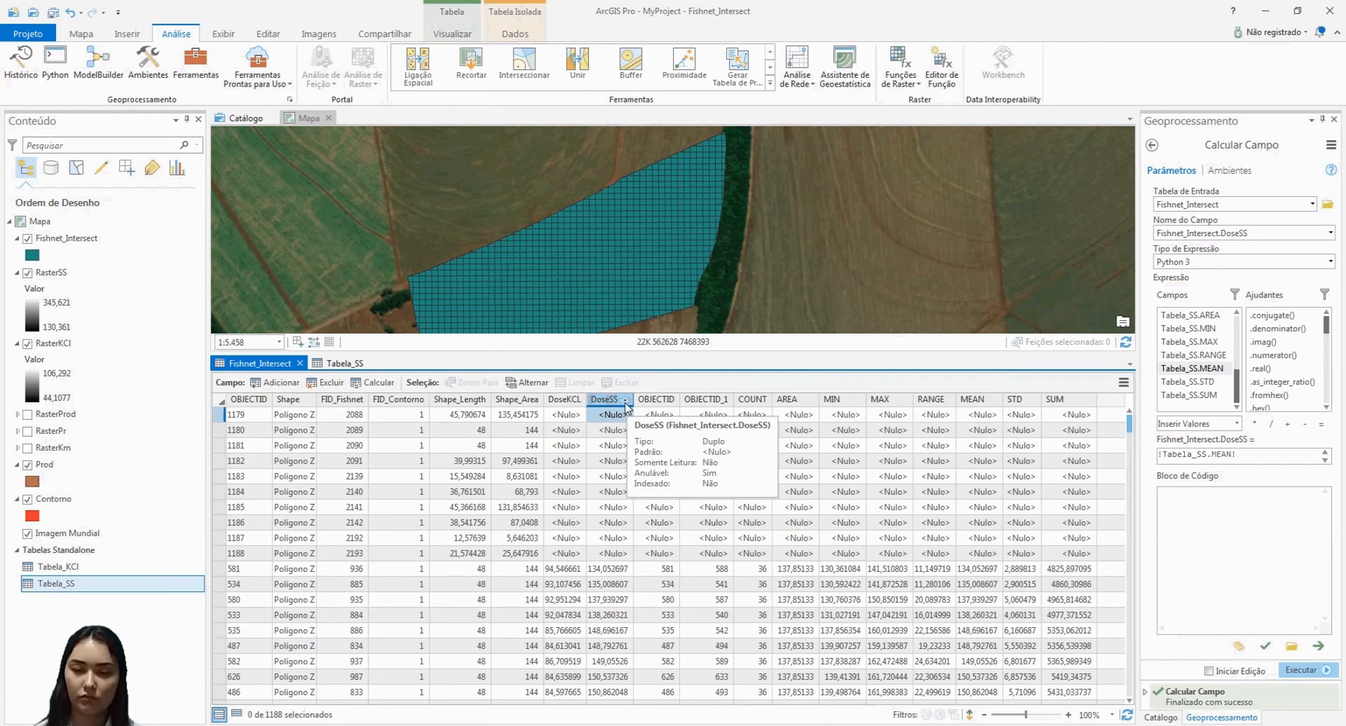
# - Reverse the DoseSS sort order to check the highest rates, and remove all joins from the Fishnet_Intersect layer
pyautogui.click(1160, 718)
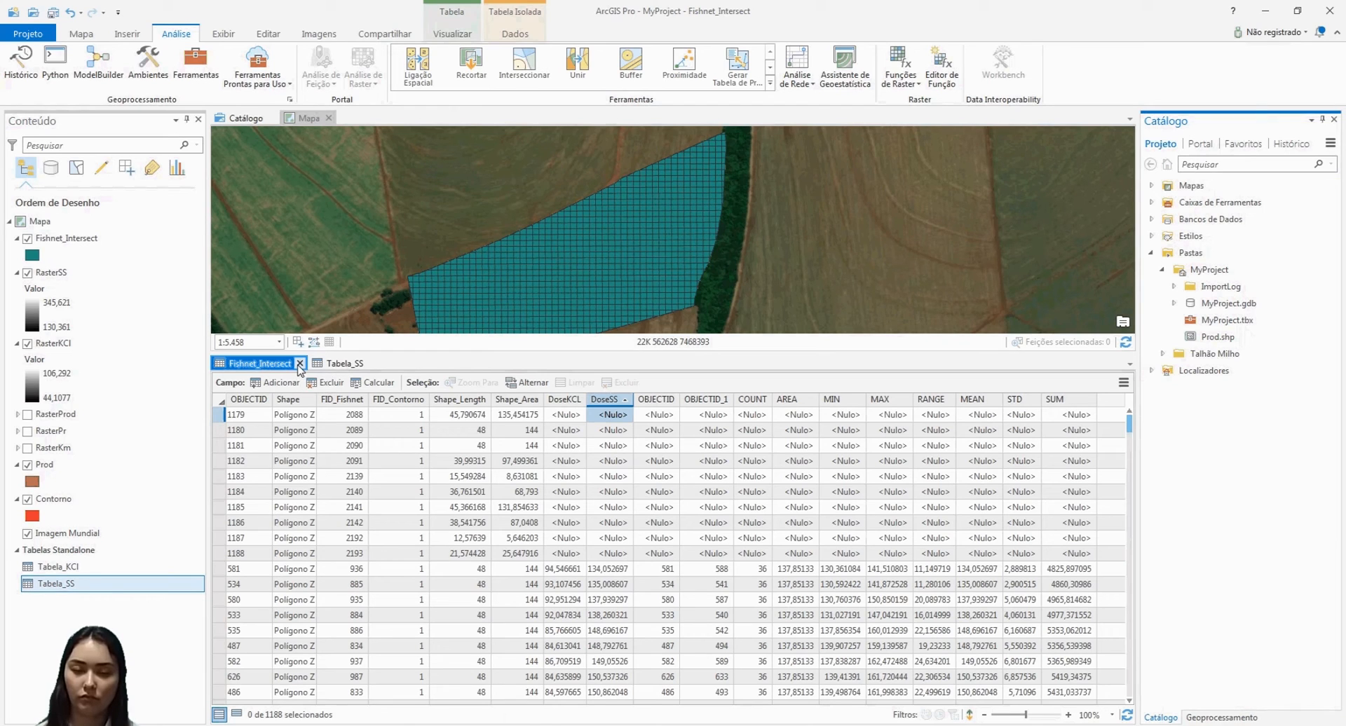
pyautogui.click(604, 403)
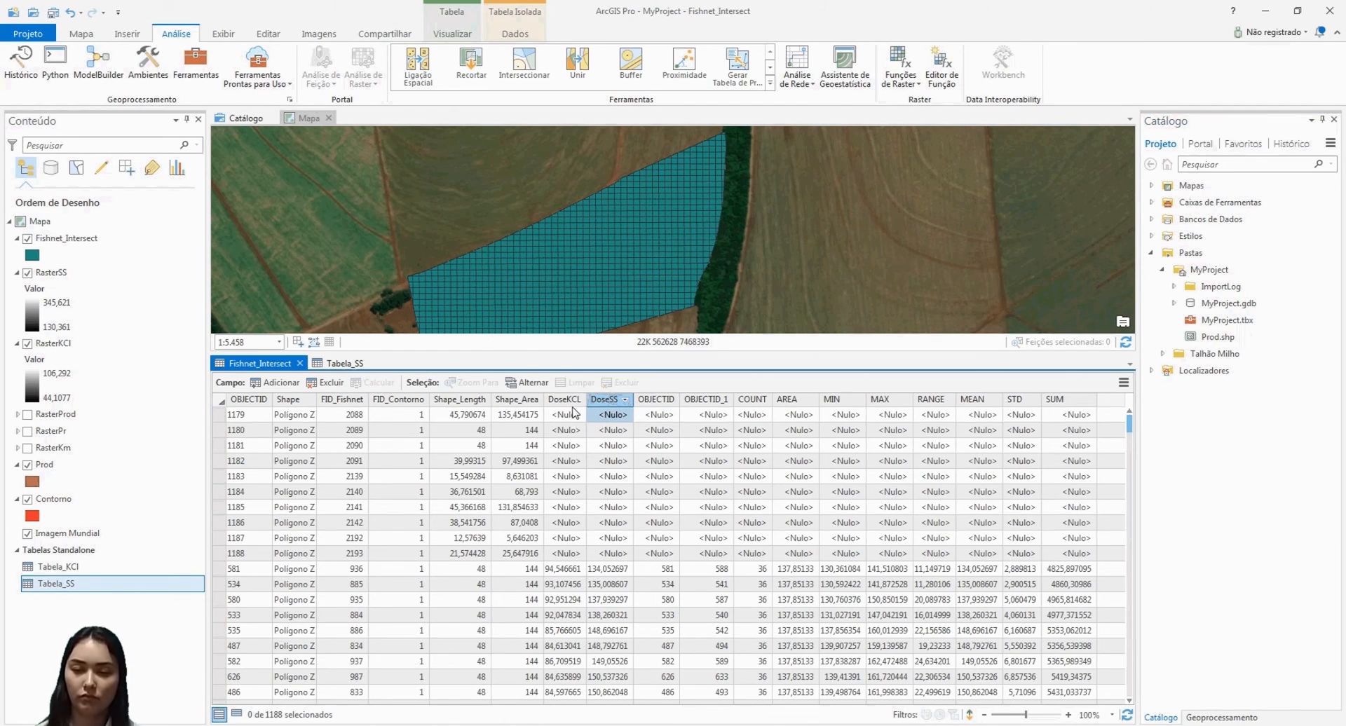
pyautogui.doubleClick(603, 400)
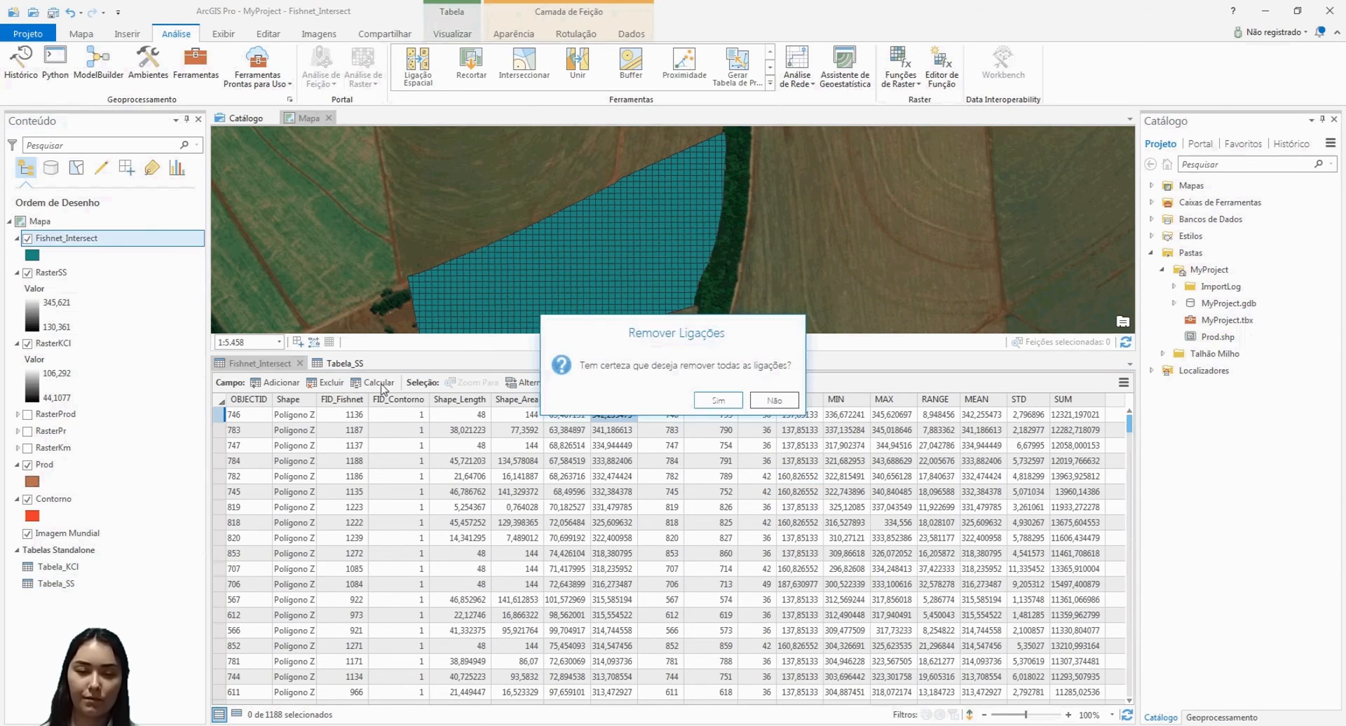
pyautogui.click(714, 401)
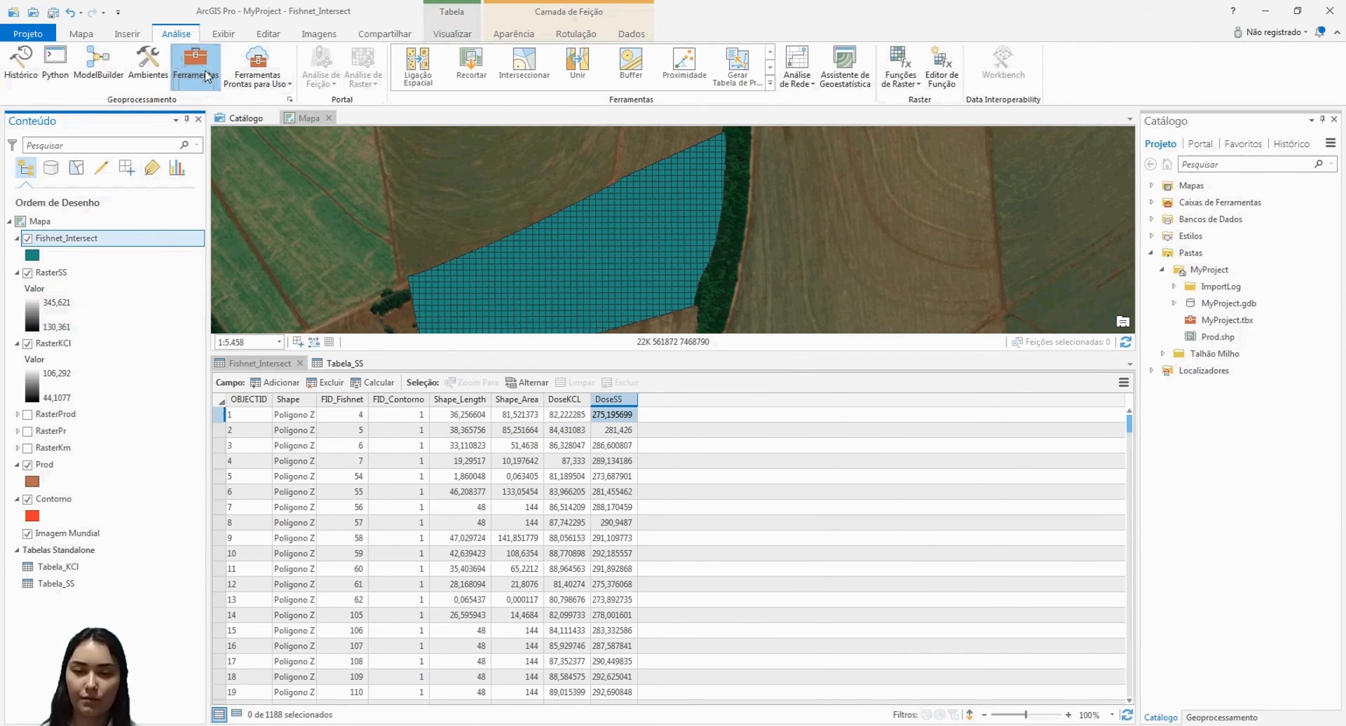
# - Find the Projetar geoprocessing tool and set Fishnet_Intersect as its input feature class
pyautogui.click(196, 67)
pyautogui.write('projeta')
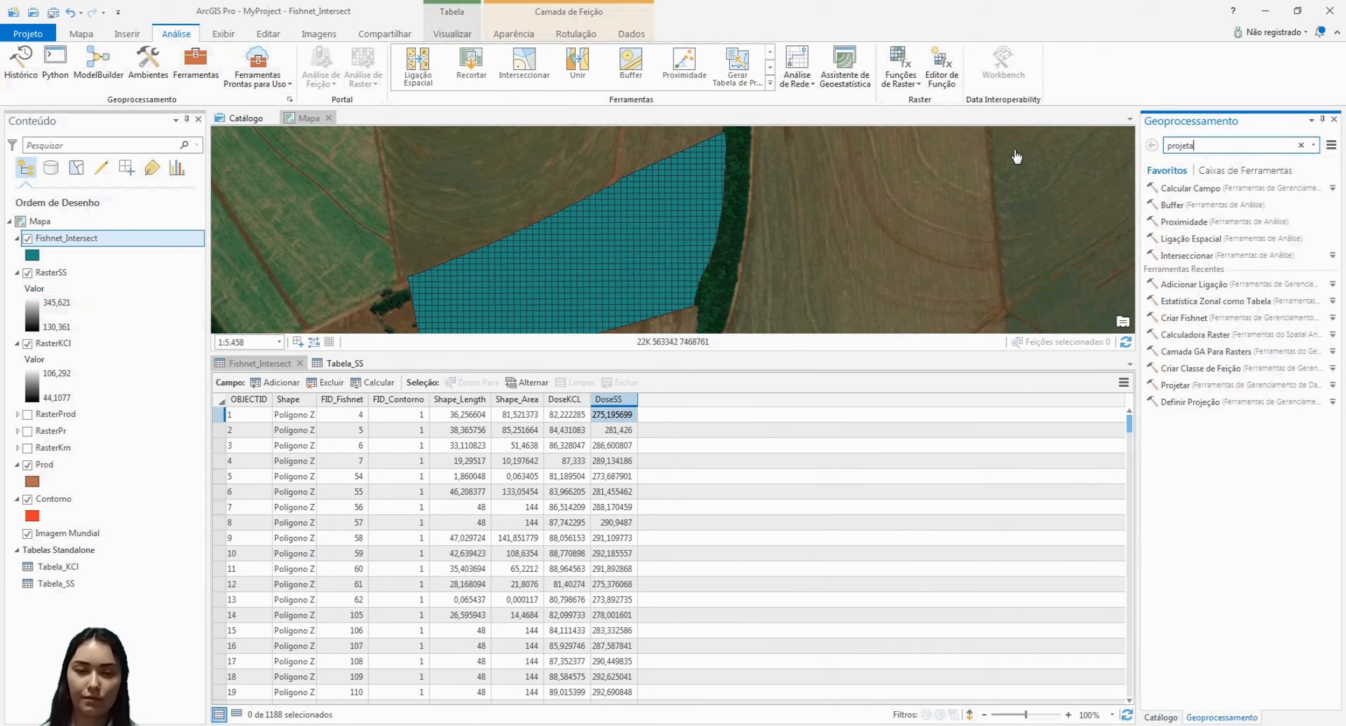
pyautogui.write('r')
pyautogui.click(1192, 186)
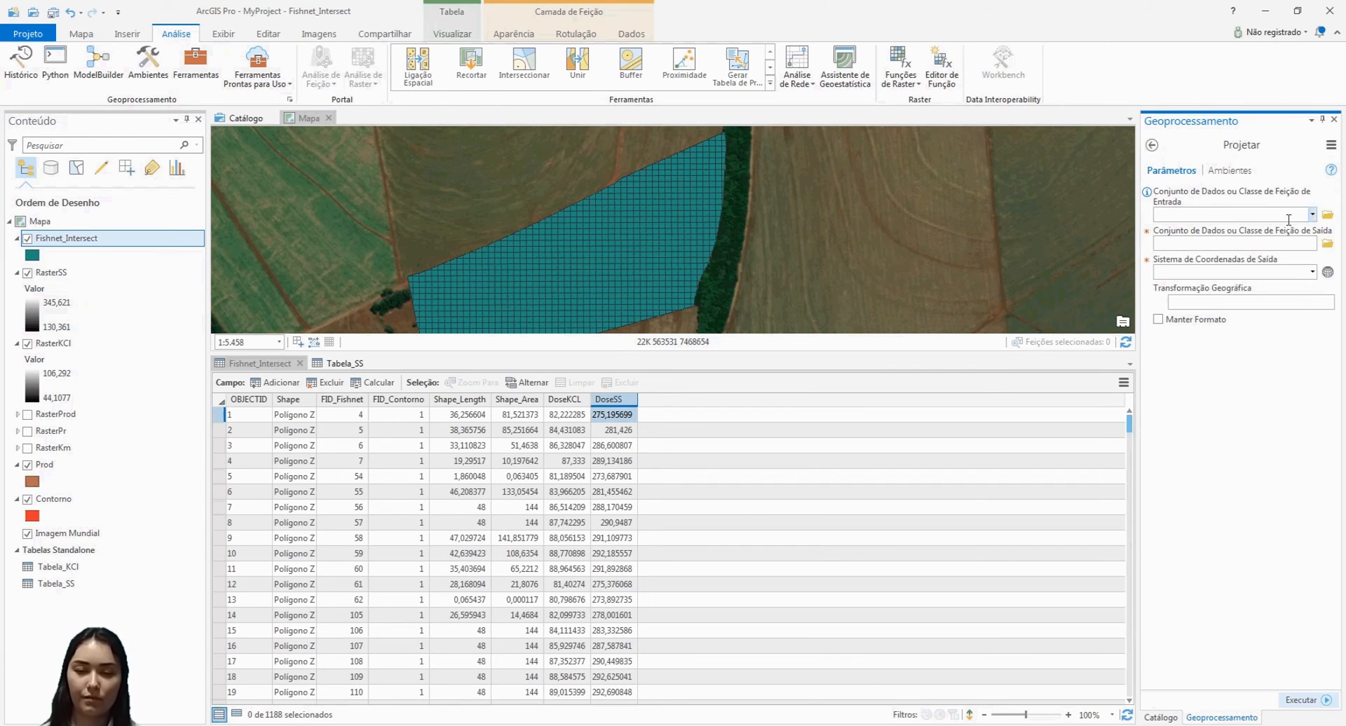
pyautogui.click(1312, 215)
pyautogui.click(1192, 225)
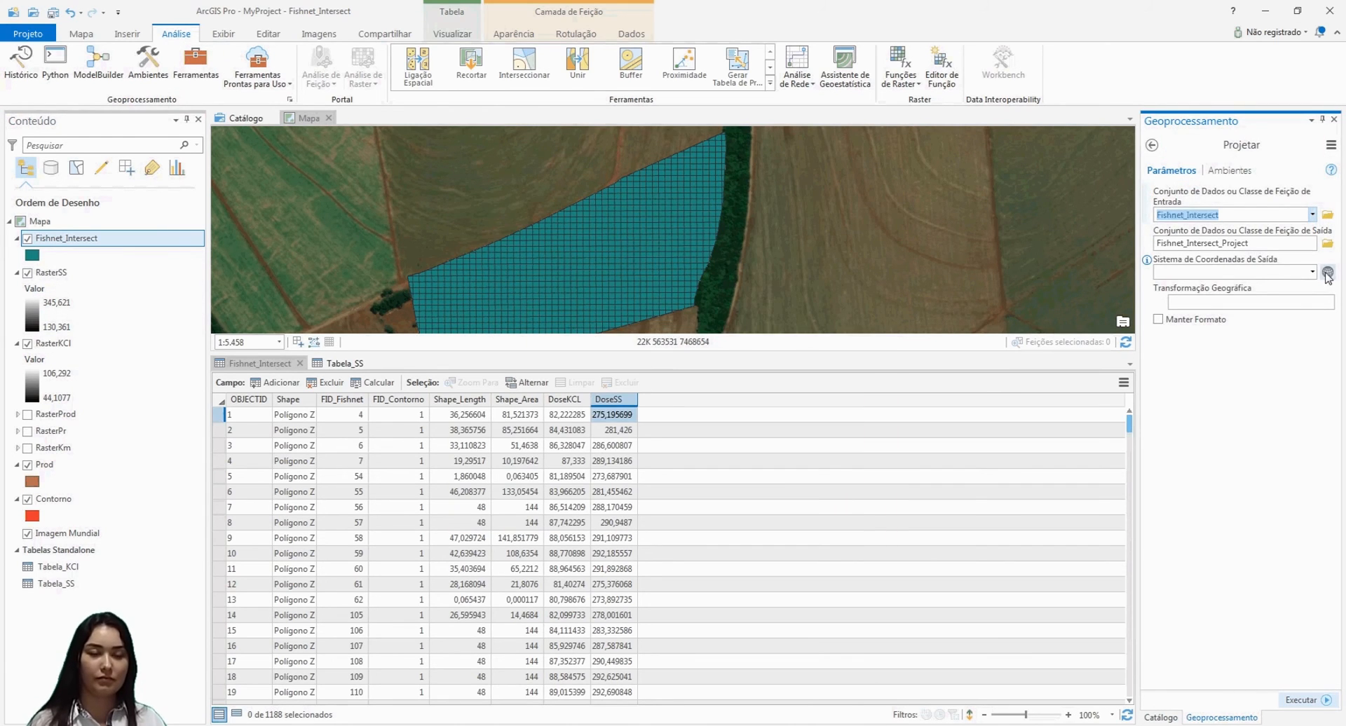
# - Set the output coordinate system of Projetar to the World geographic system WGS 1984
pyautogui.click(1328, 272)
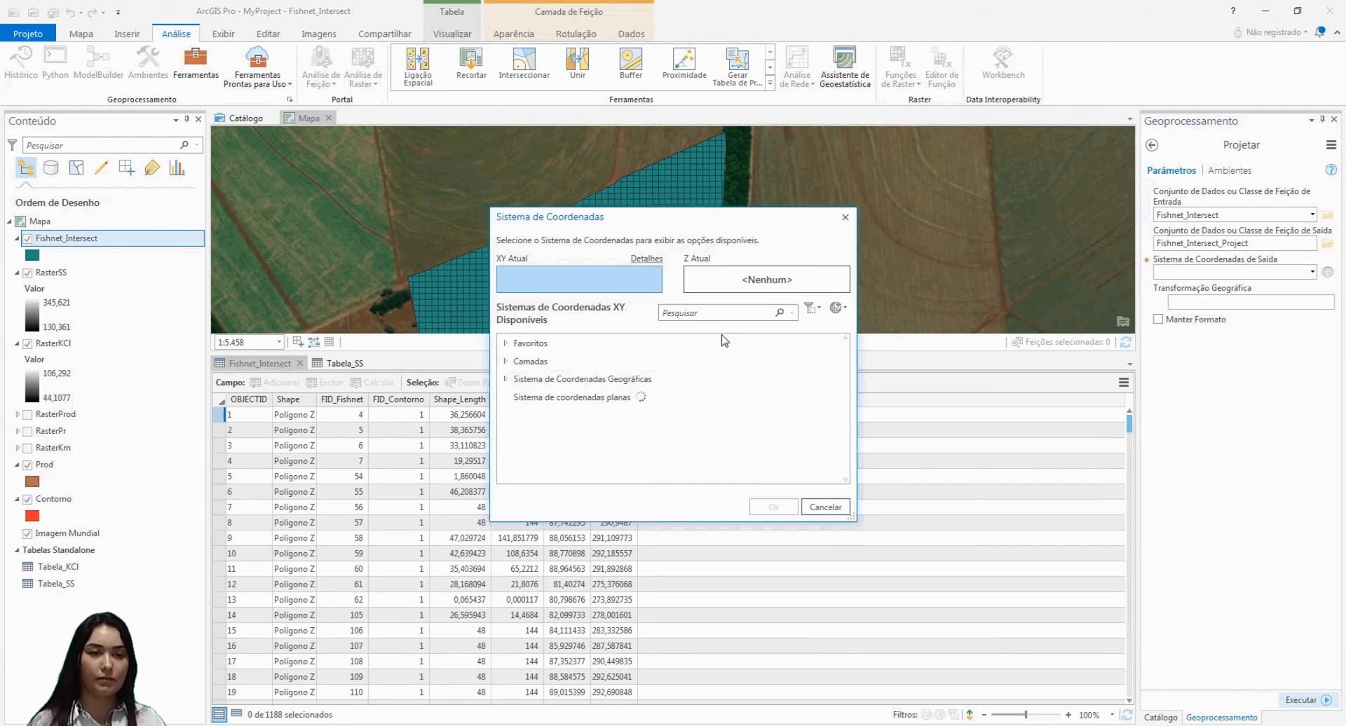
pyautogui.click(505, 378)
pyautogui.scroll(-2, 526, 441)
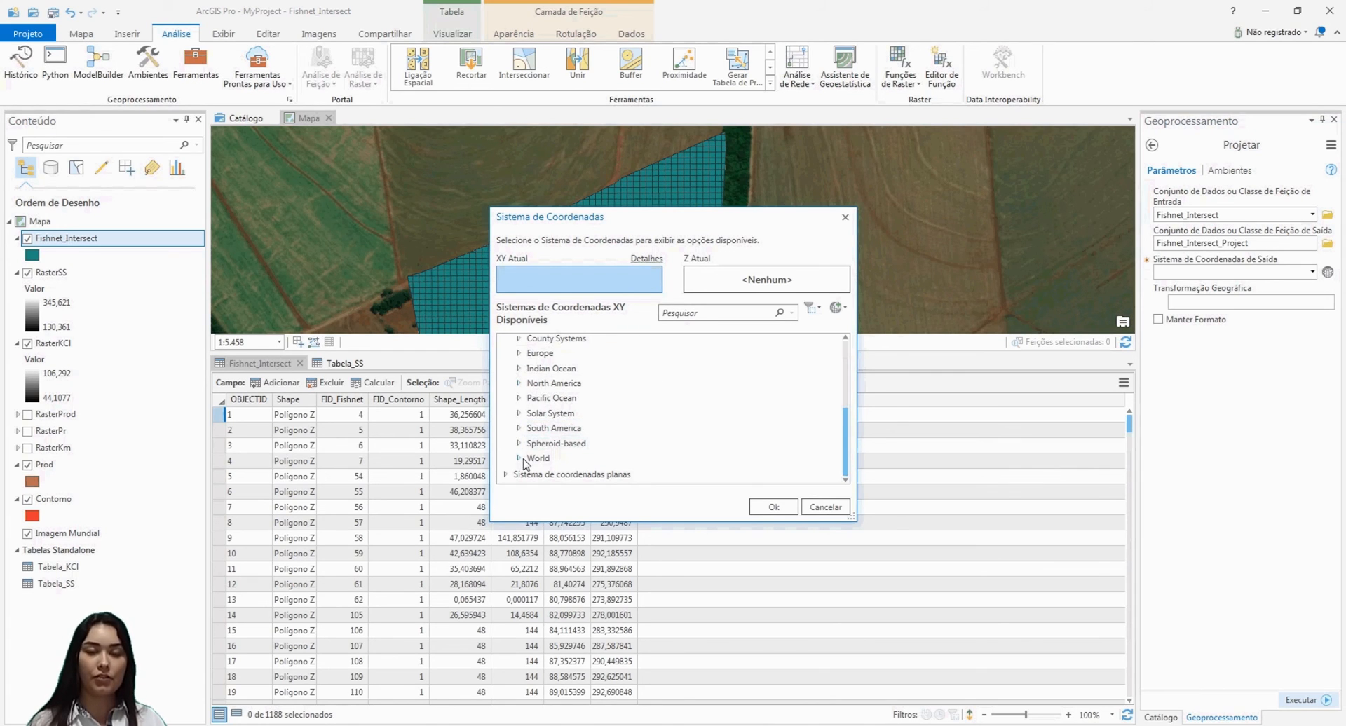
pyautogui.click(520, 459)
pyautogui.scroll(-5, 596, 421)
pyautogui.click(574, 395)
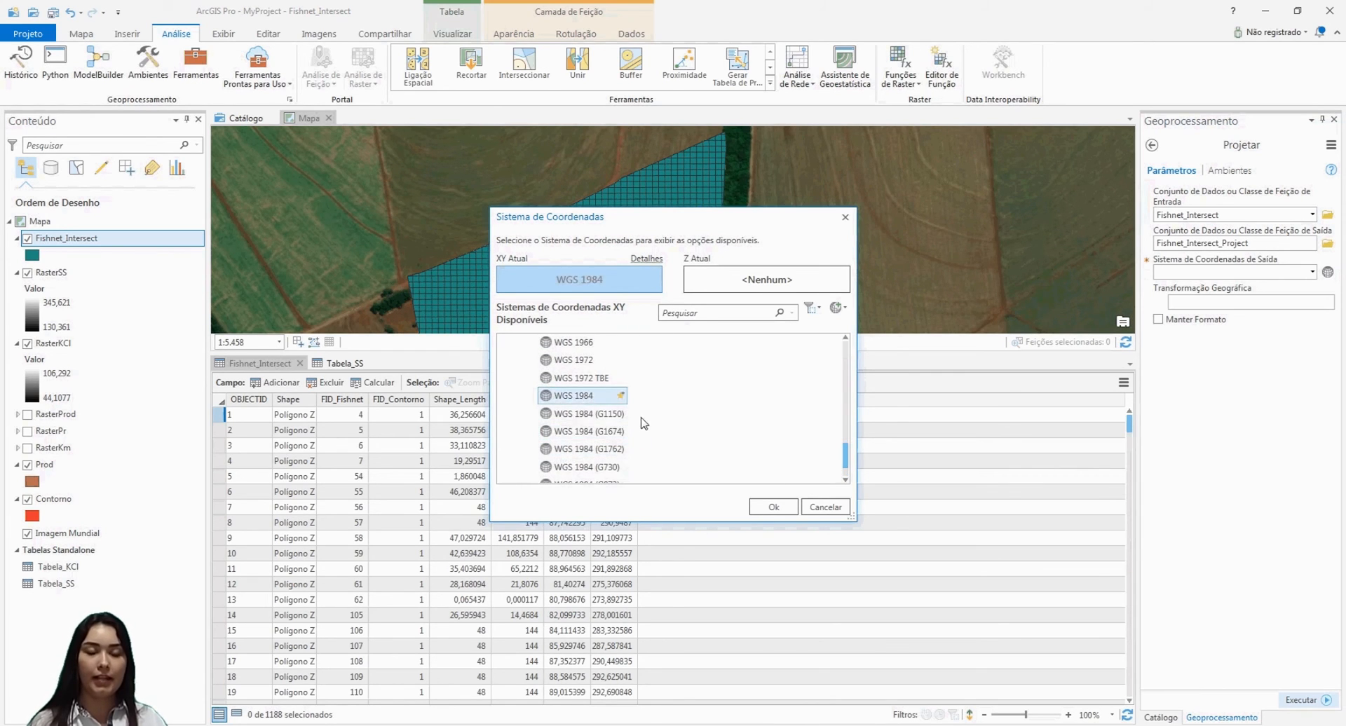
pyautogui.click(771, 506)
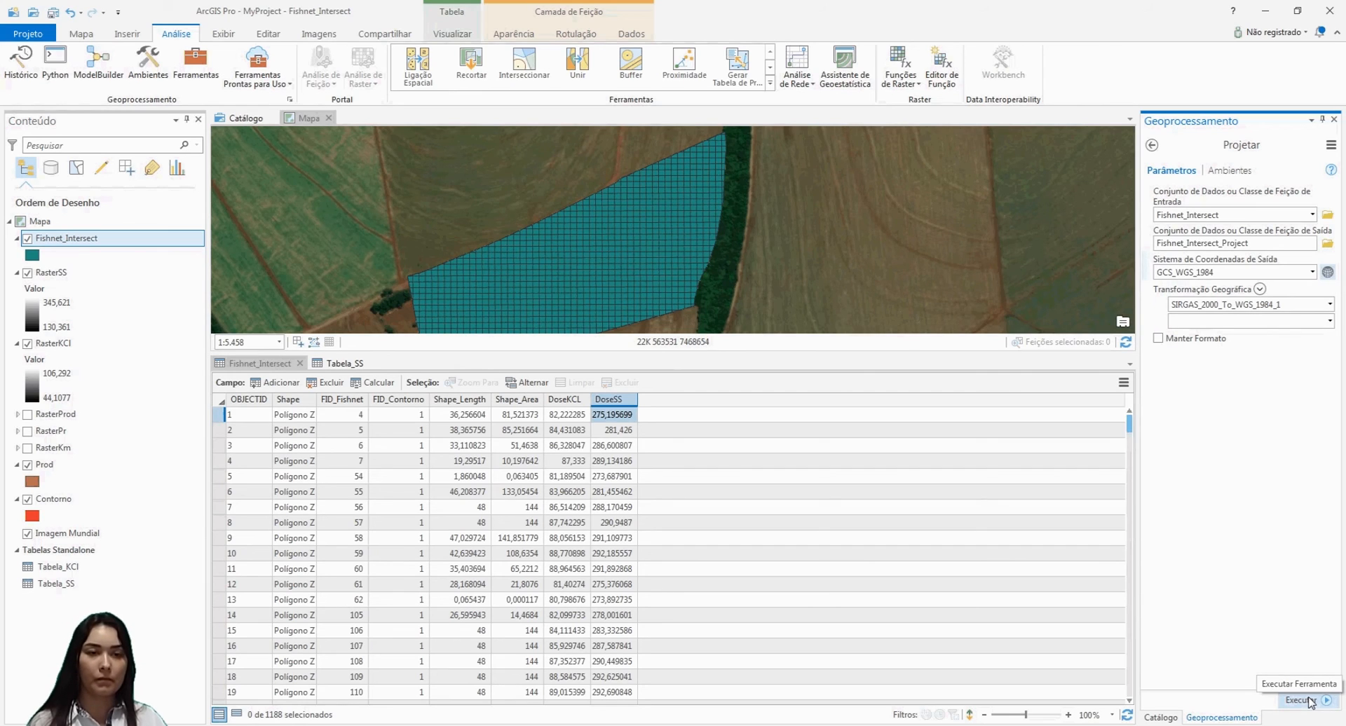
# - Browse for the output feature class location of Projetar and go to the computer's Desktop folder
pyautogui.click(1327, 244)
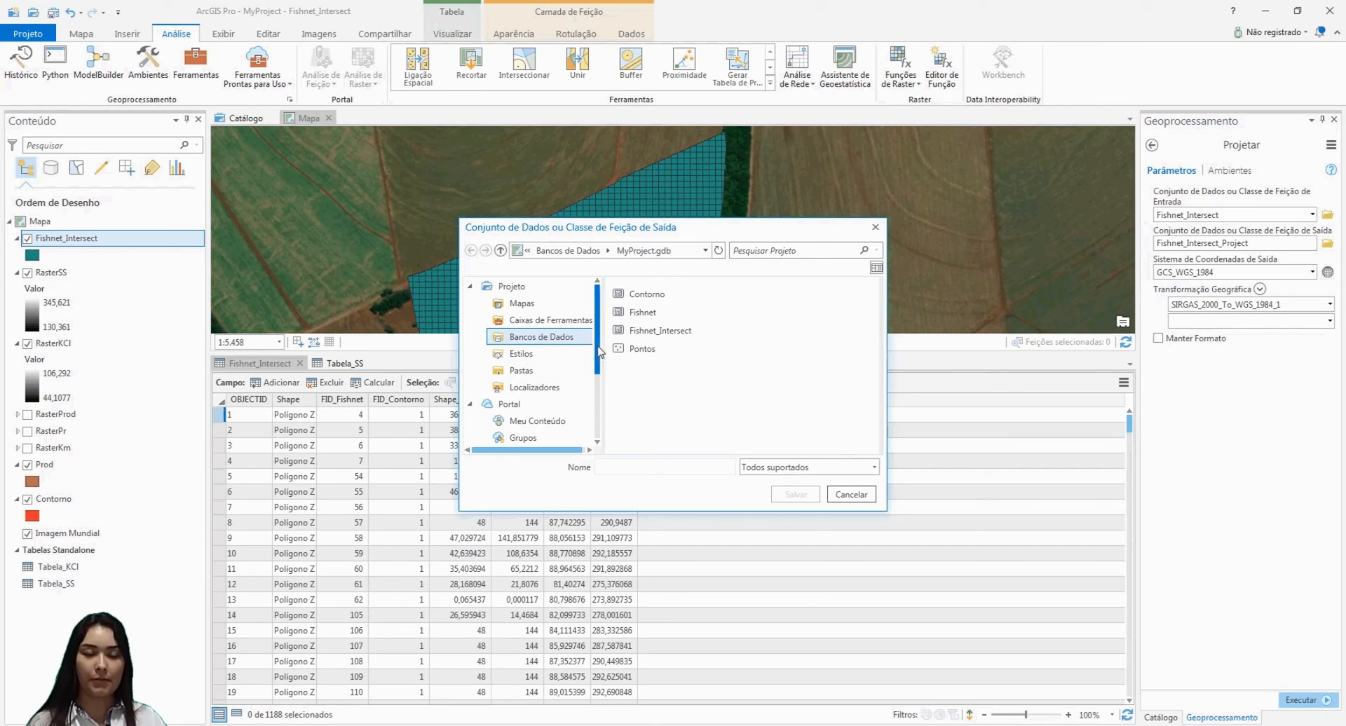
pyautogui.scroll(-3, 601, 353)
pyautogui.click(523, 388)
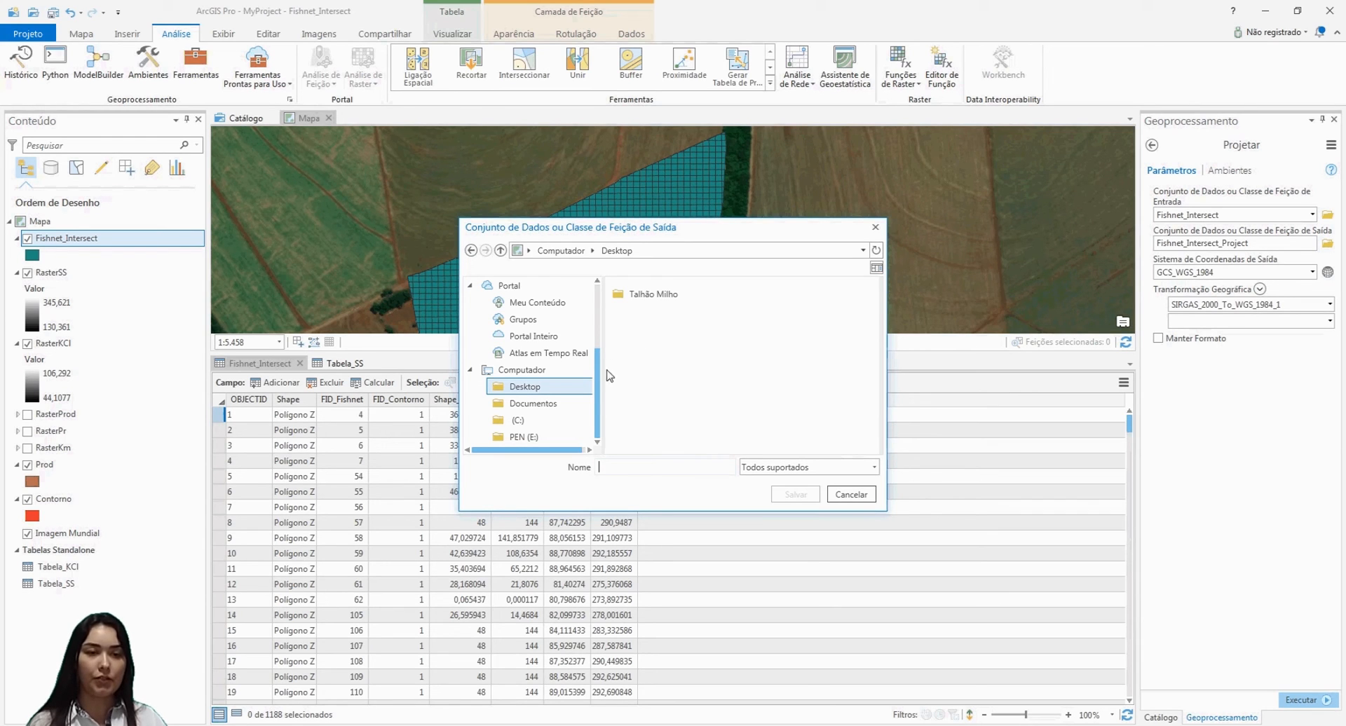
# - Create a folder named Aplicação KCl SS on the Windows desktop, open it to check it, and return to the output location dialog
pyautogui.press('super+d')
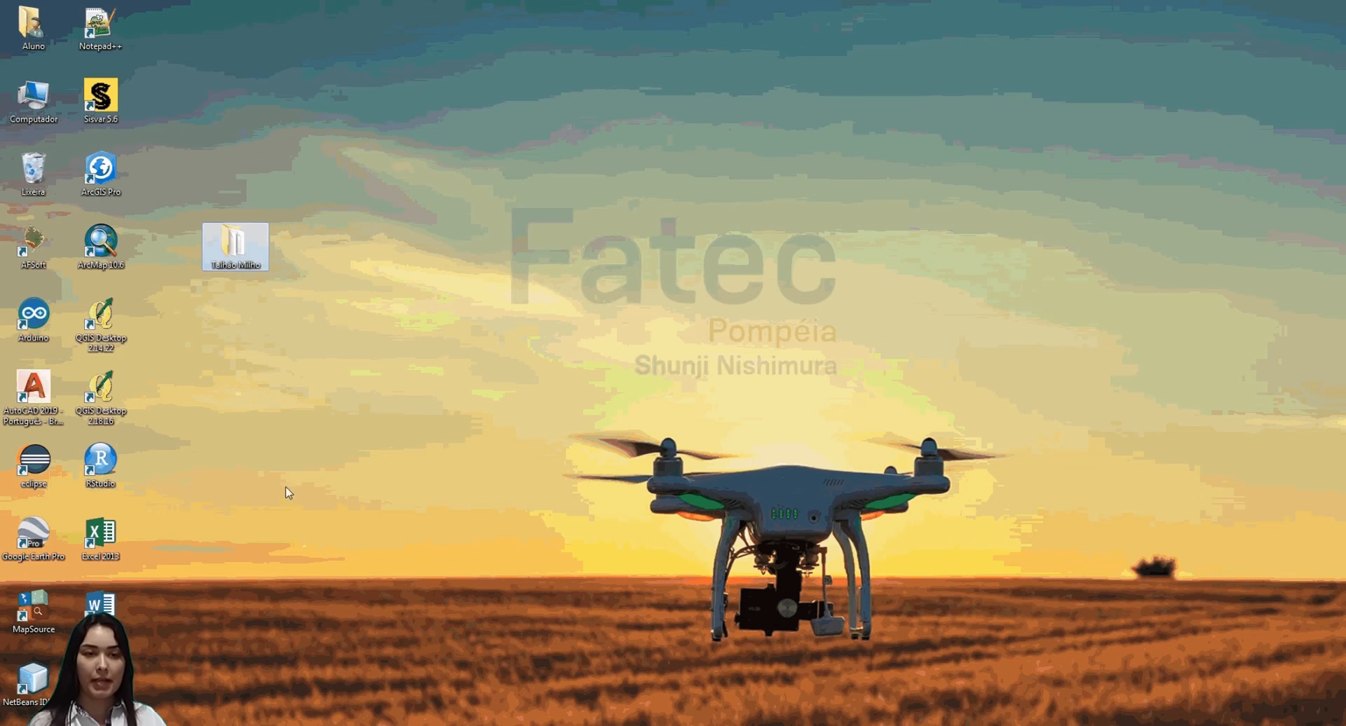
pyautogui.rightClick(177, 244)
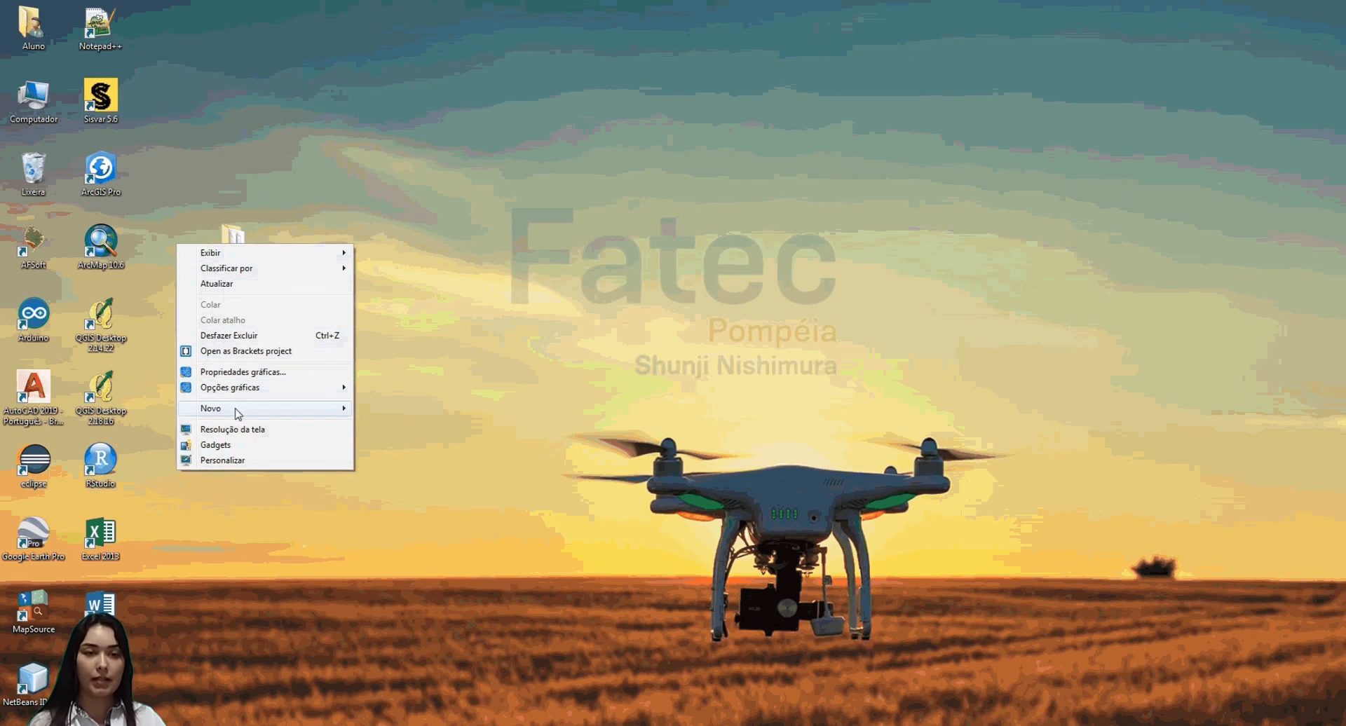
pyautogui.moveTo(237, 414)
pyautogui.click(412, 411)
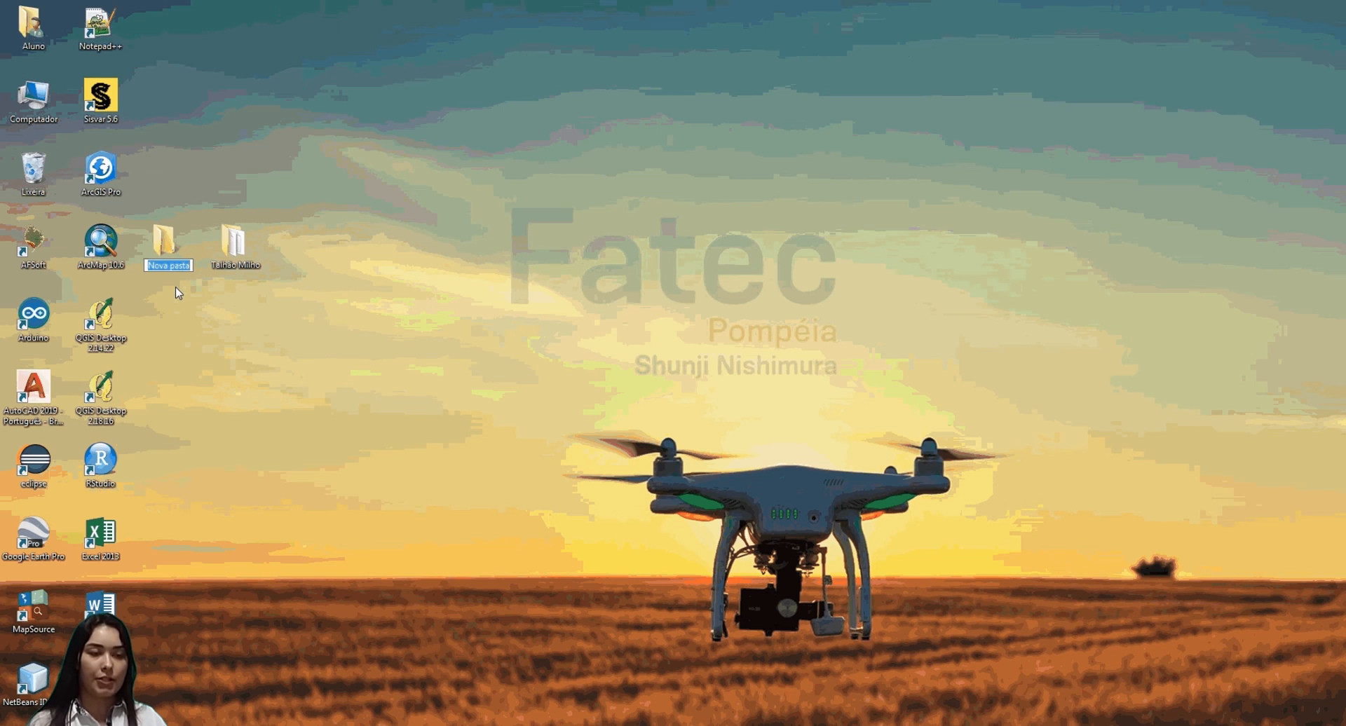
pyautogui.write('A')
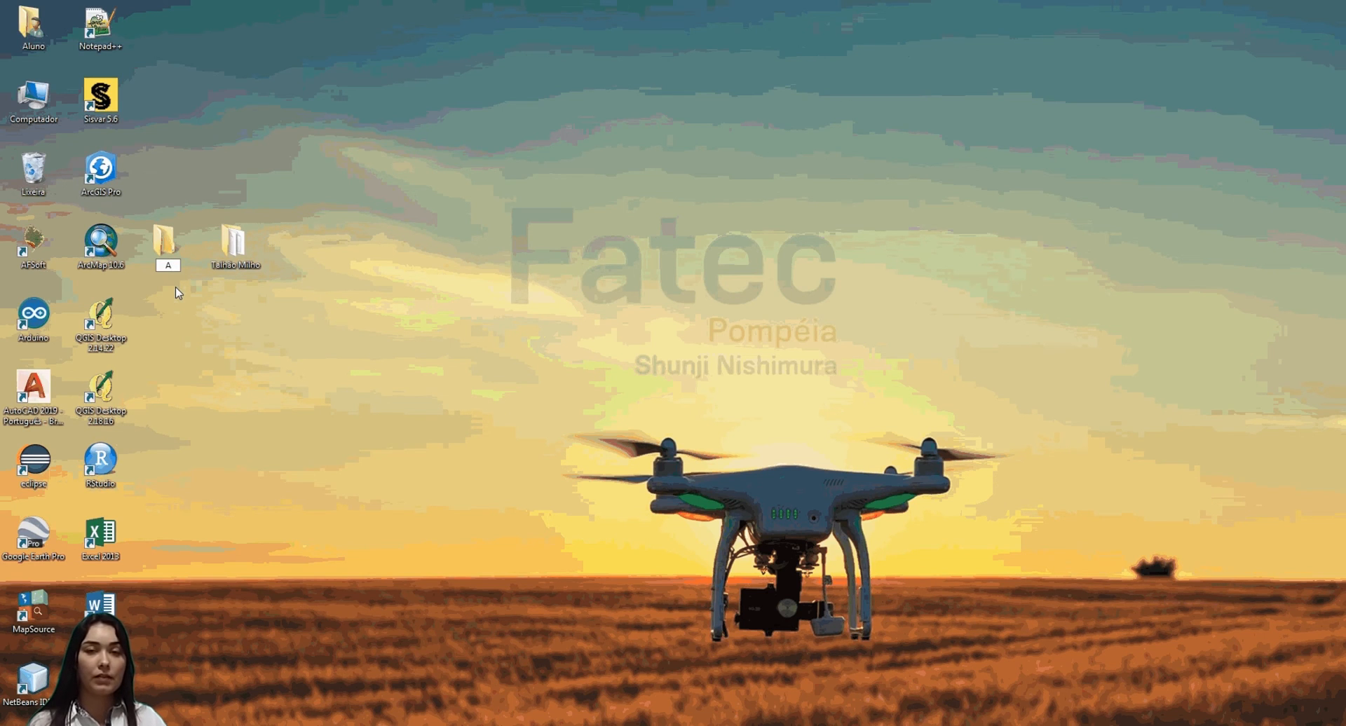
pyautogui.write('plicação KC')
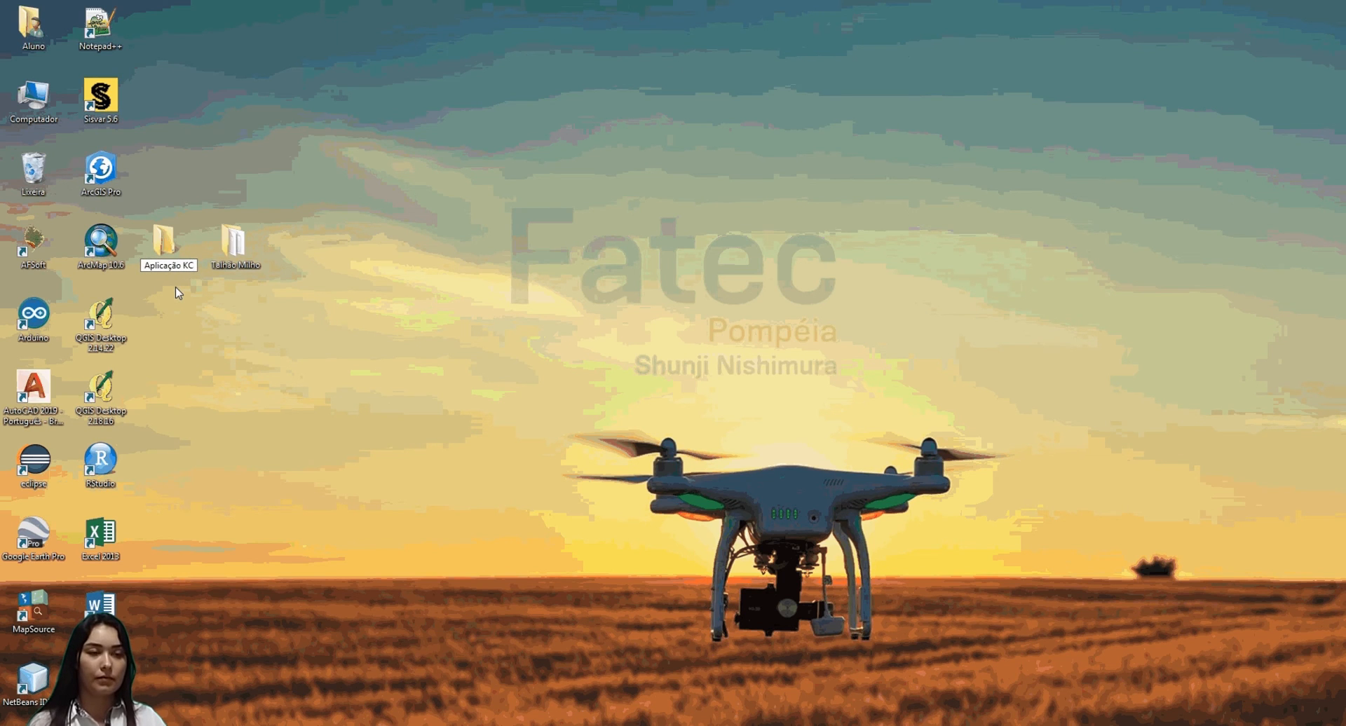
pyautogui.write('I SS')
pyautogui.press('Return')
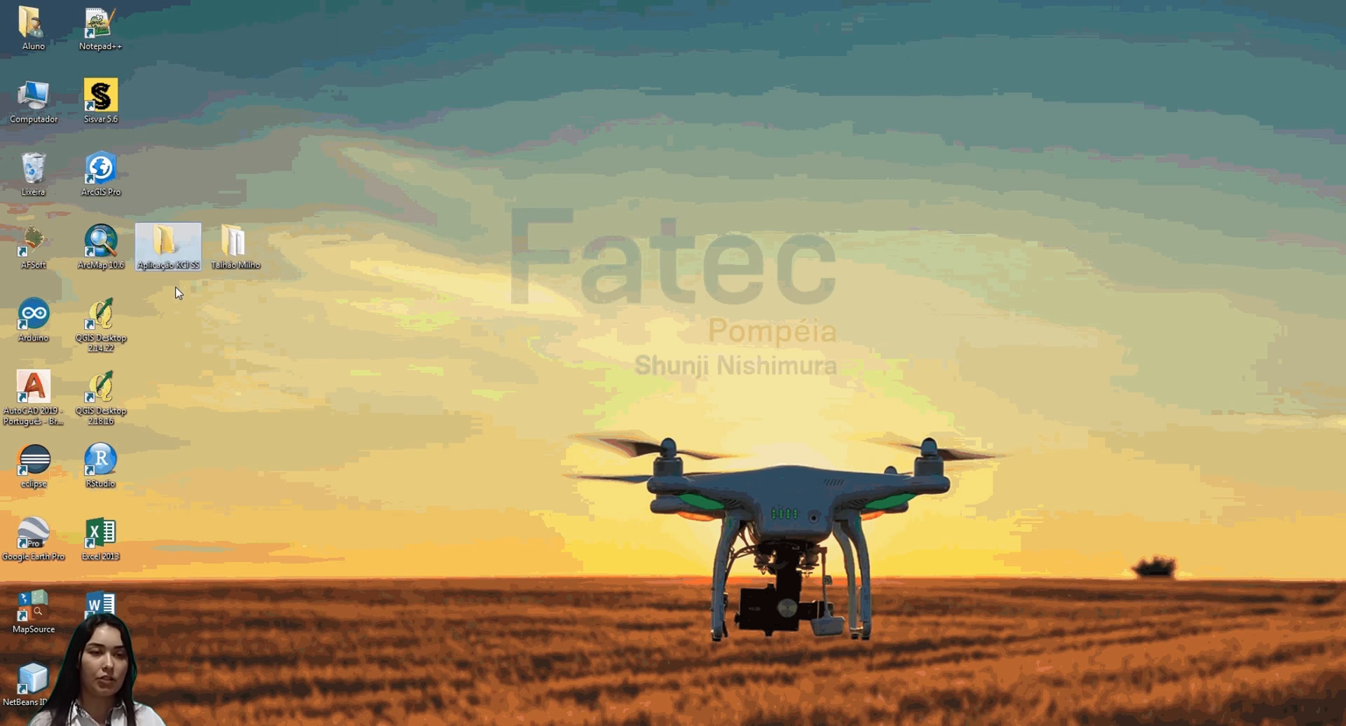
pyautogui.press('Return')
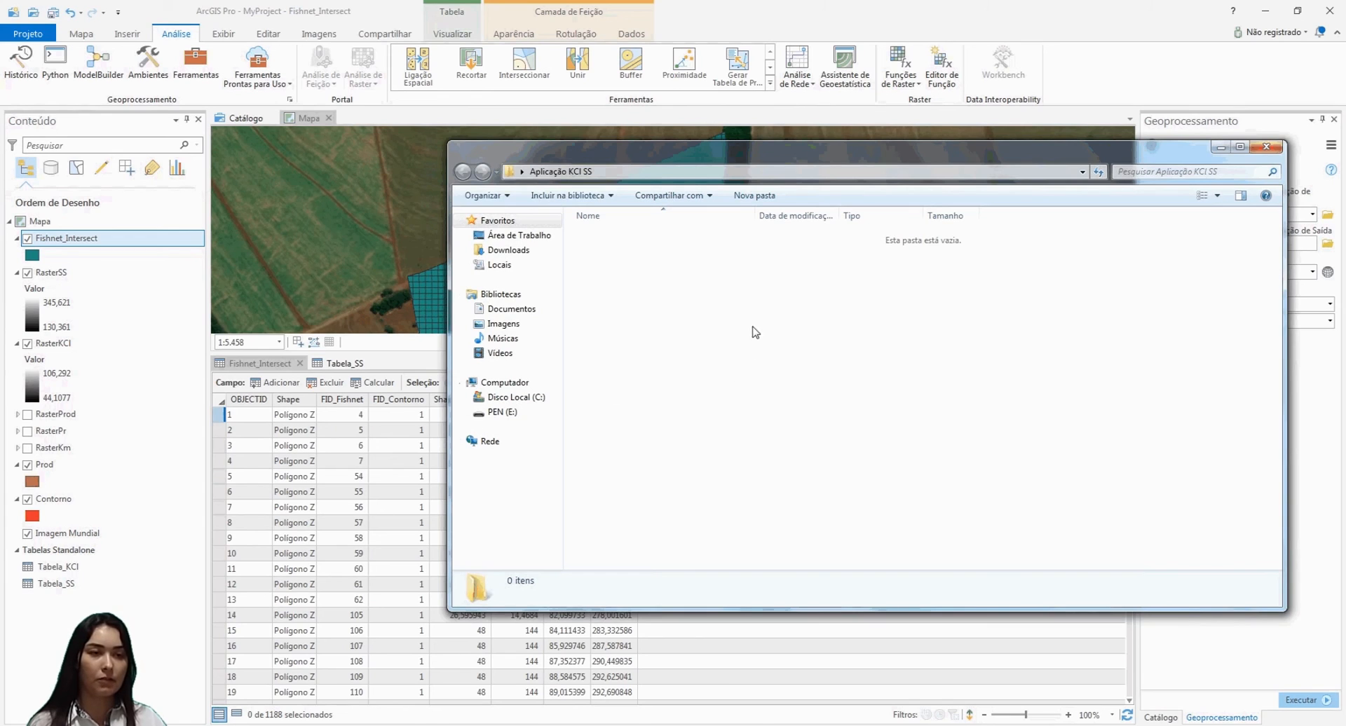
pyautogui.click(1267, 146)
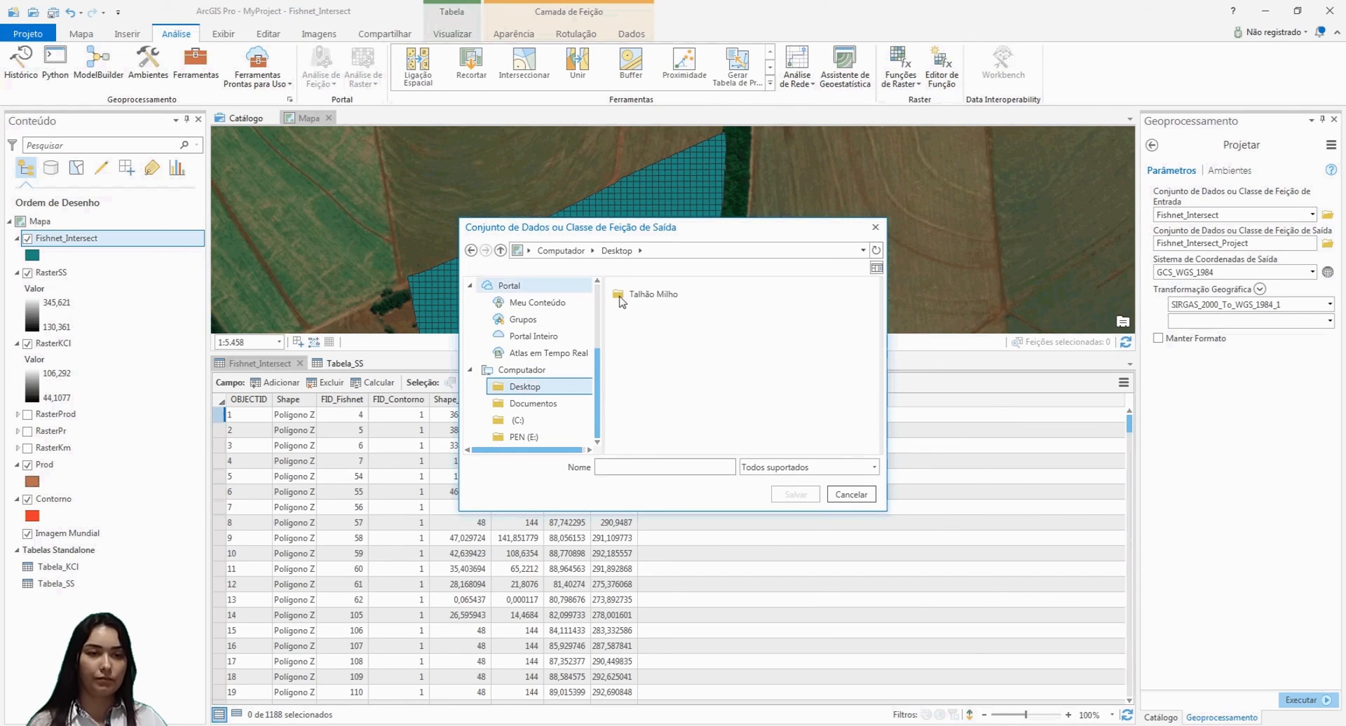
# - Set the Projetar output to Aplicação KCL SS inside the desktop folder Aplicação KCl SS and run the tool
pyautogui.click(876, 250)
pyautogui.click(702, 298)
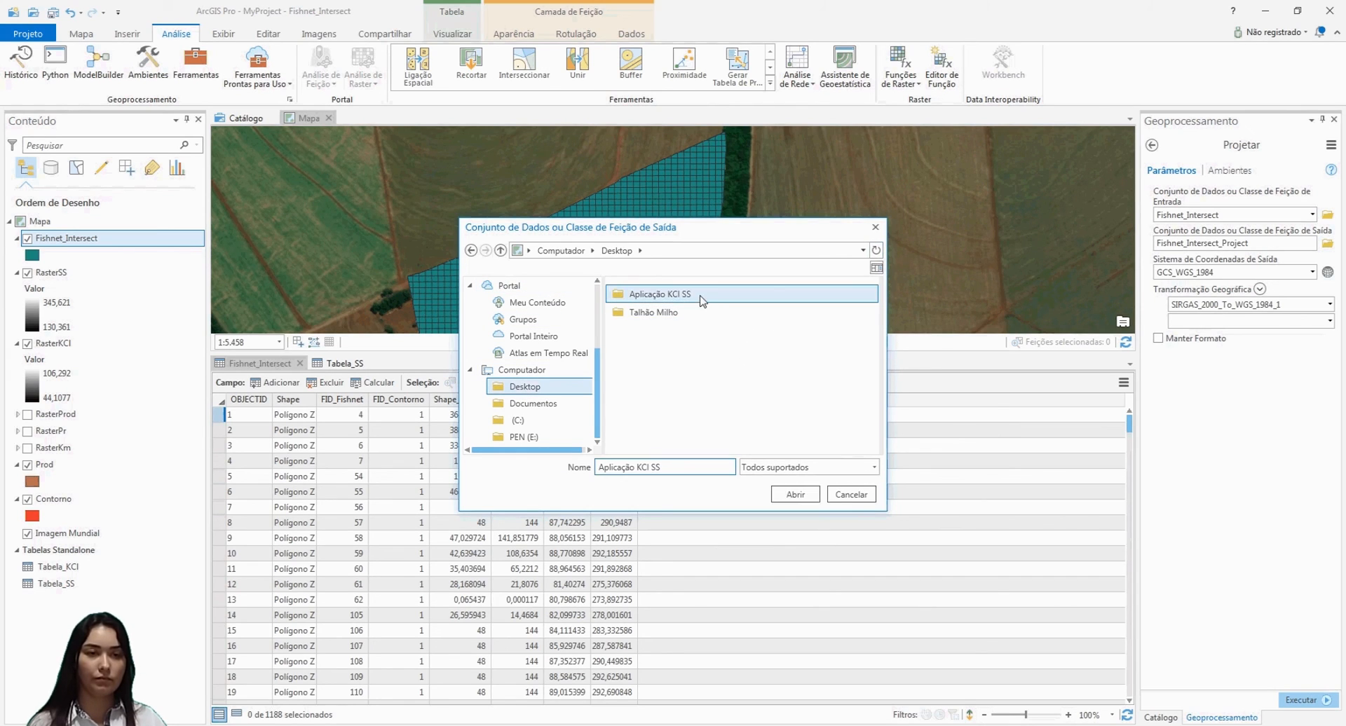
pyautogui.click(791, 496)
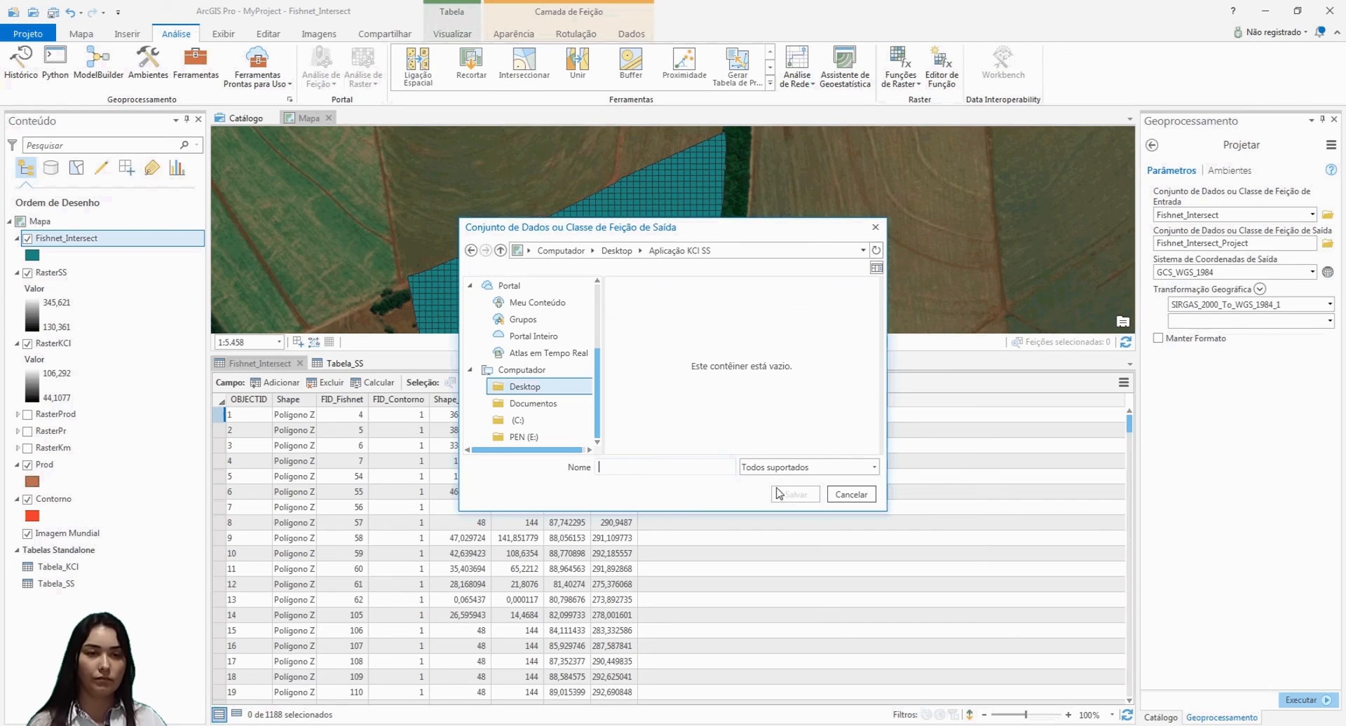
pyautogui.click(703, 468)
pyautogui.write('Ap')
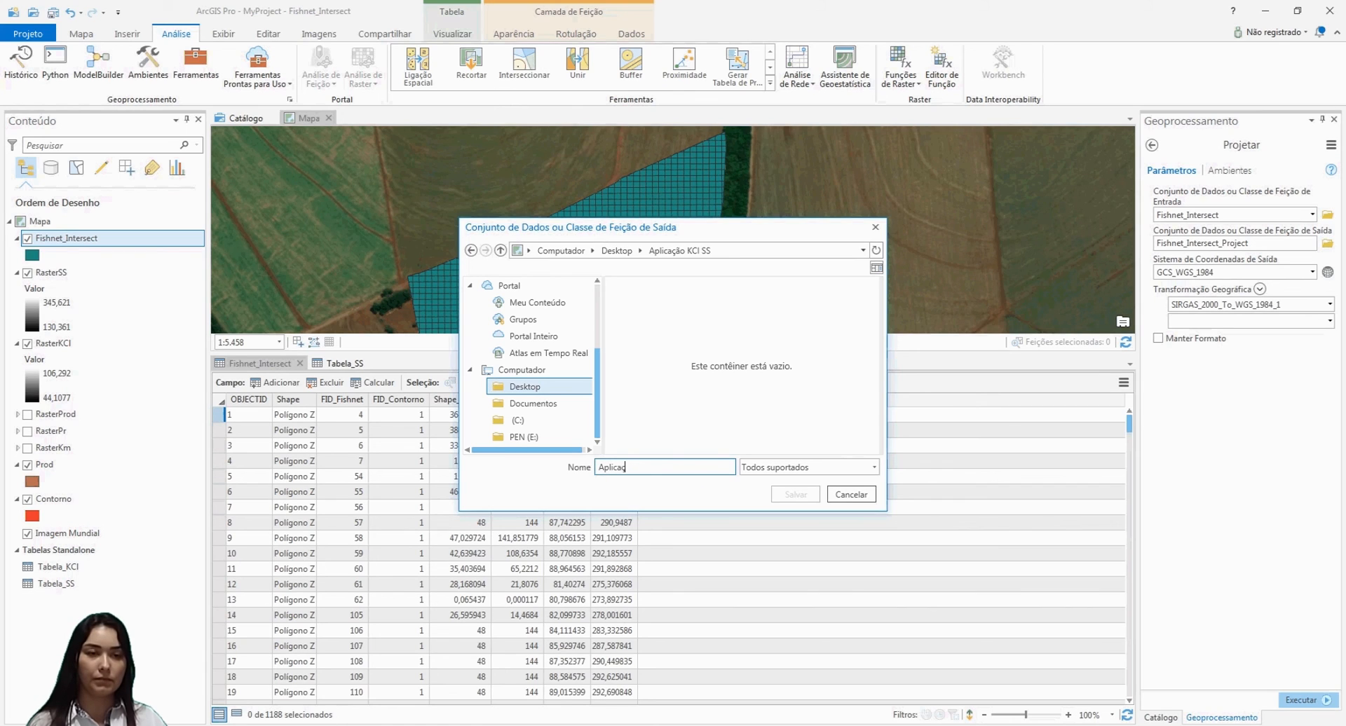
pyautogui.write('licação KCL SS')
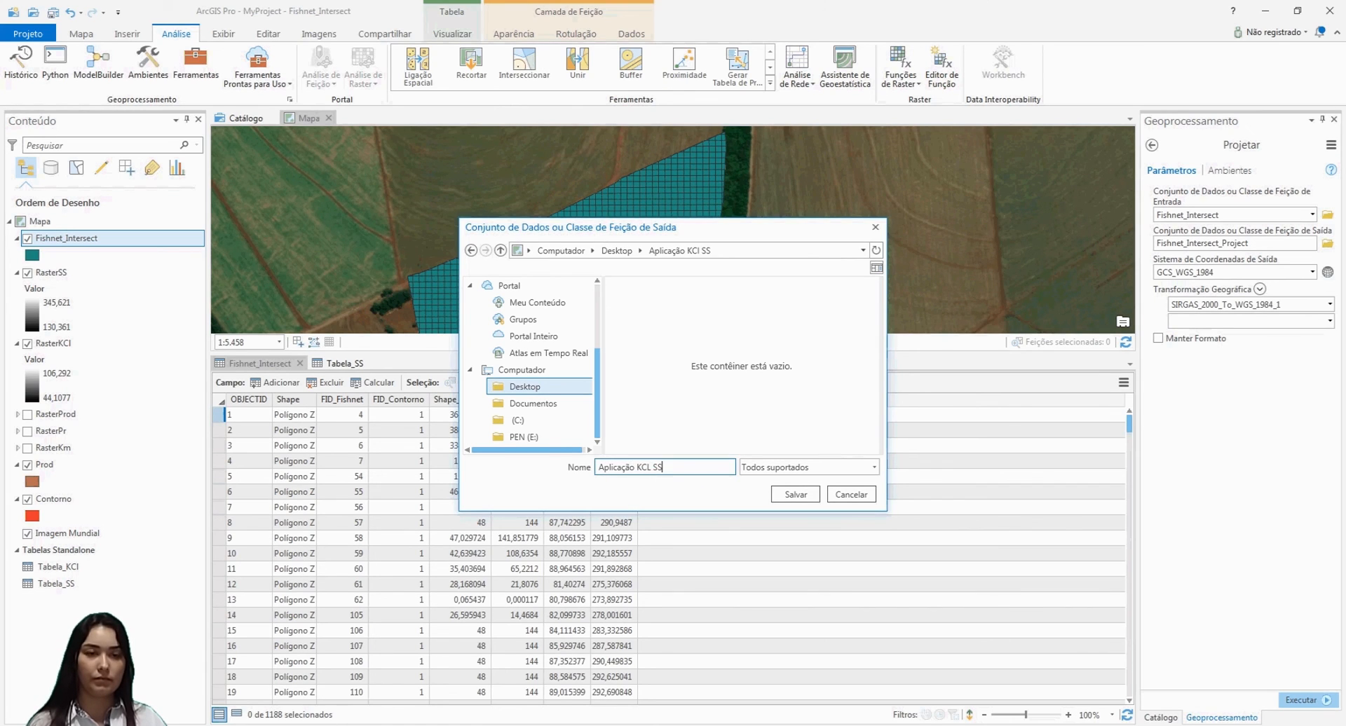
pyautogui.press('Return')
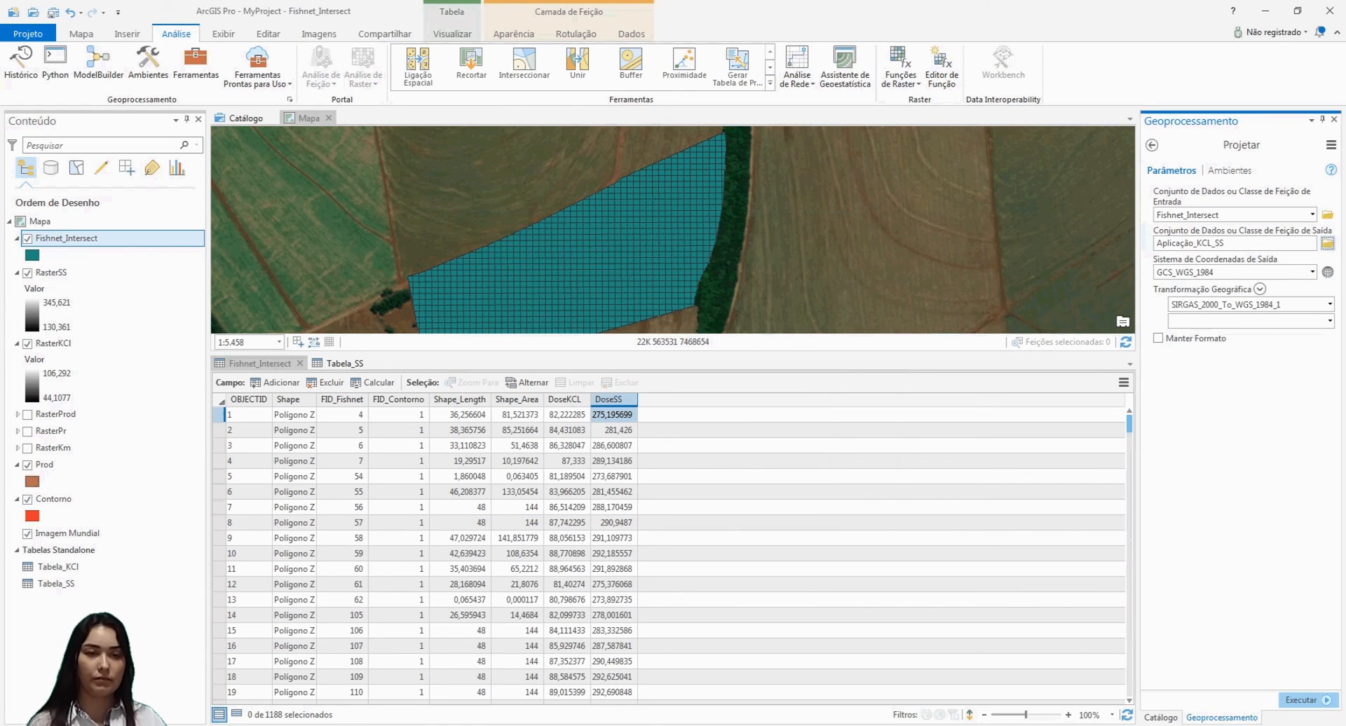
pyautogui.click(1304, 700)
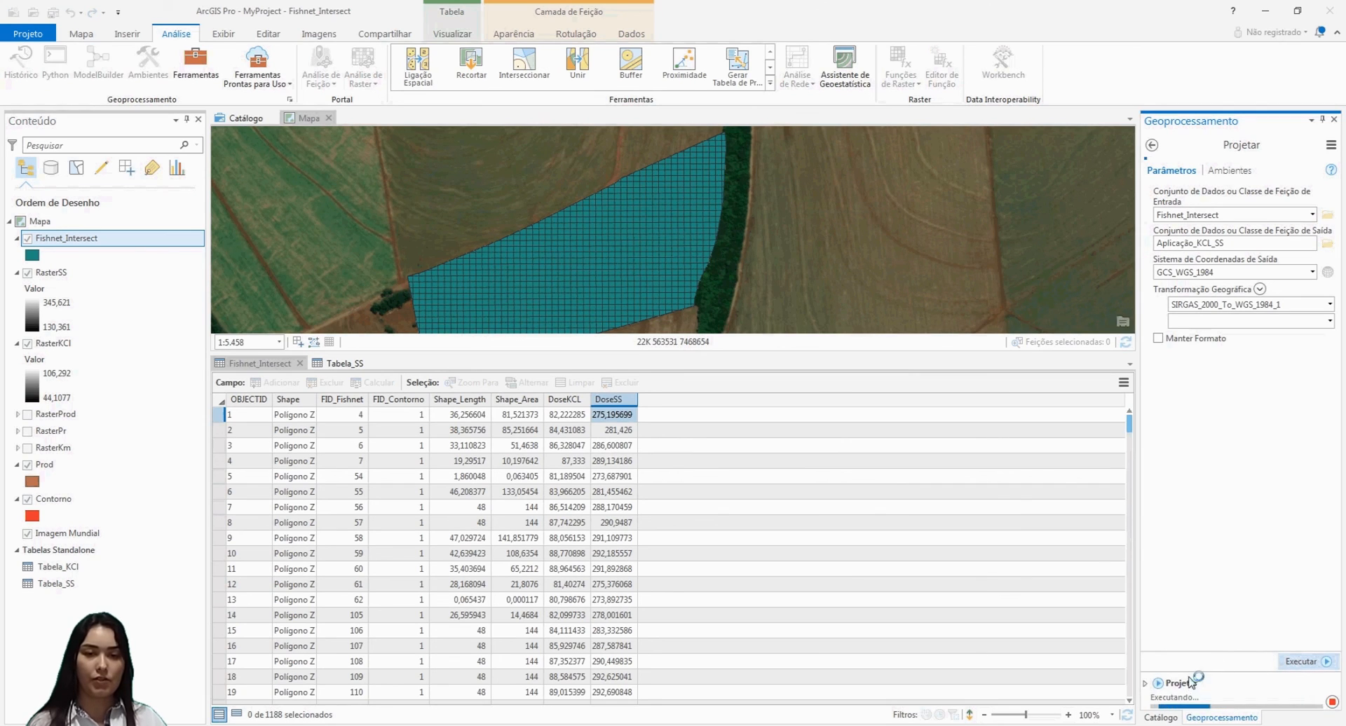
# - Bring up the project catalog and hide the RasterSS, Fishnet_Intersect, Prod, Contorno and Imagem Mundial layers
pyautogui.click(1161, 717)
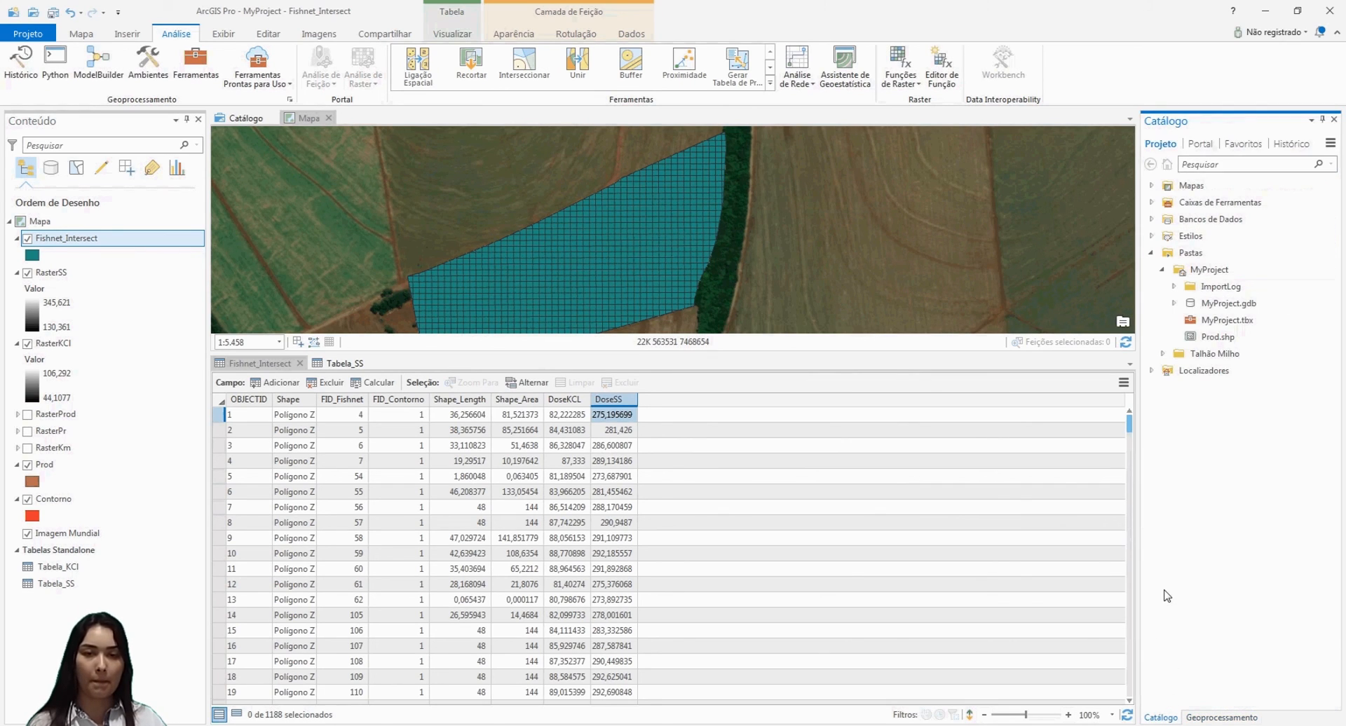
pyautogui.click(28, 273)
pyautogui.click(27, 238)
pyautogui.click(27, 464)
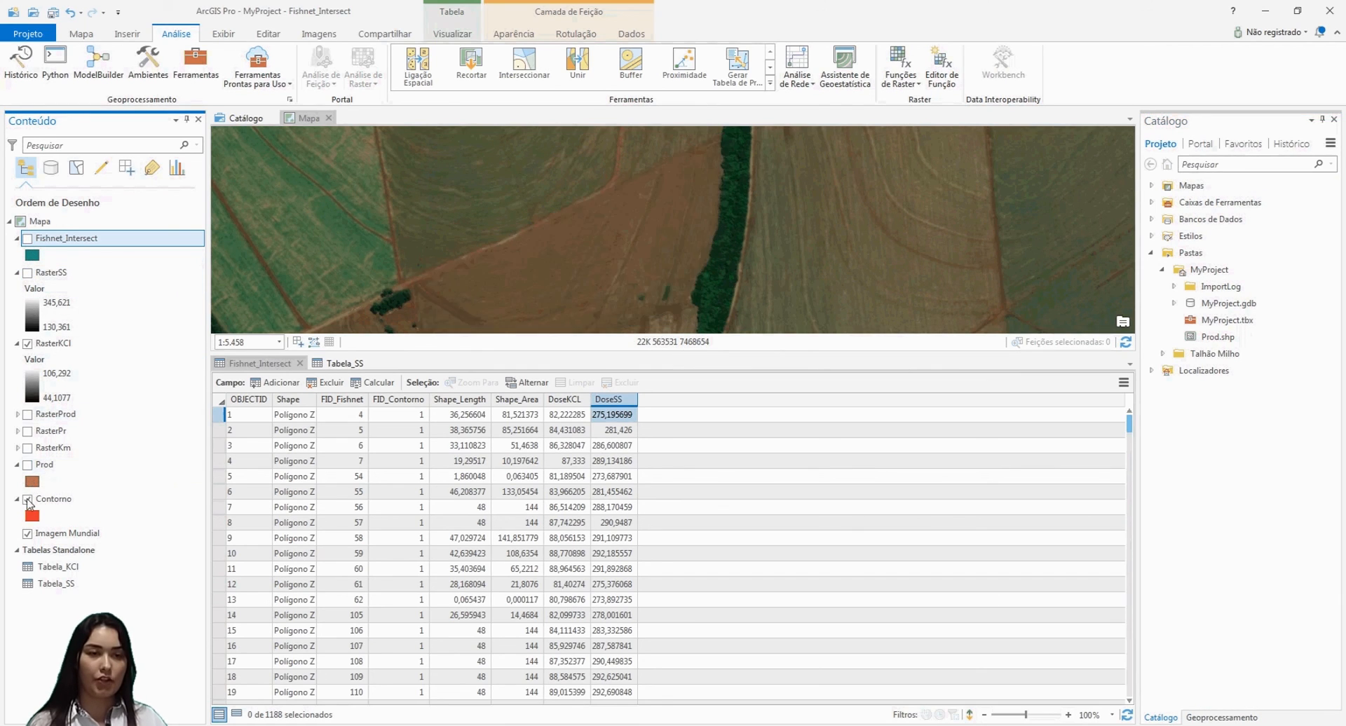
pyautogui.click(28, 499)
pyautogui.click(27, 534)
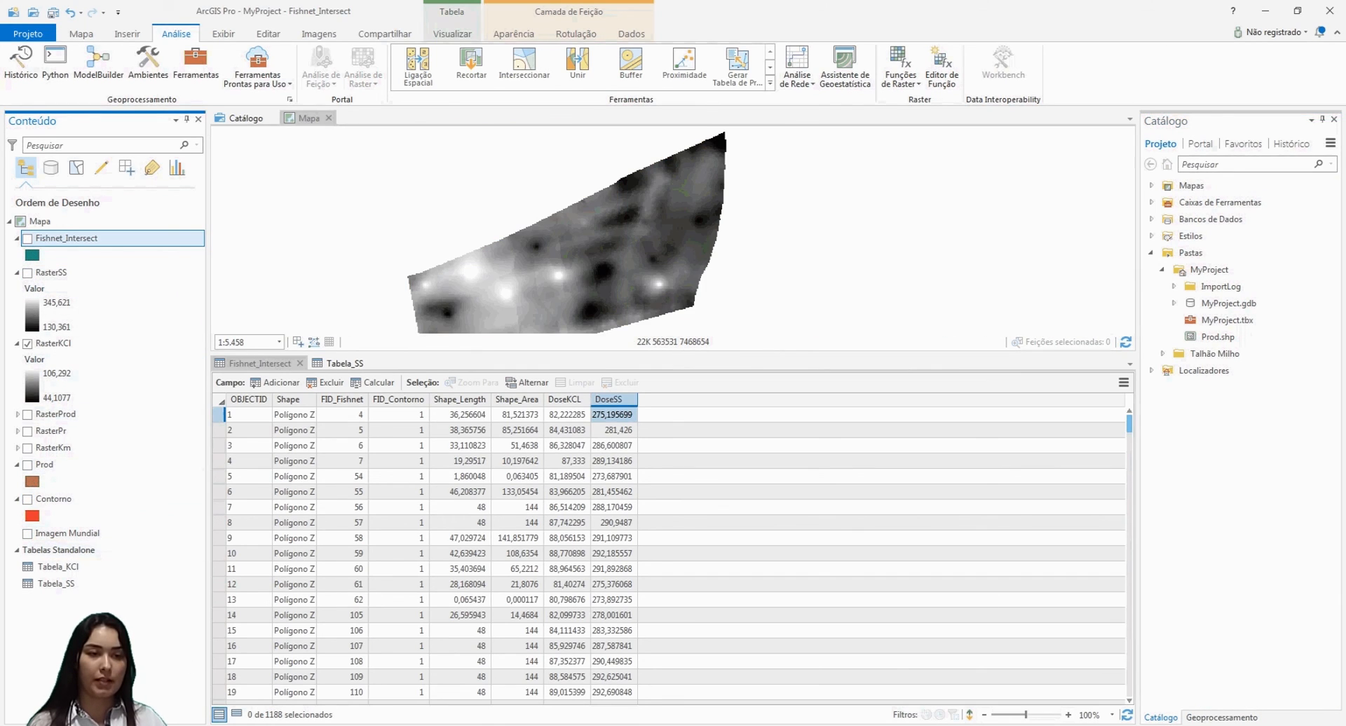
# - Add the desktop folder Aplicação KCl SS to the project's catalog folders and hide the RasterKCl layer
pyautogui.moveTo(242, 724)
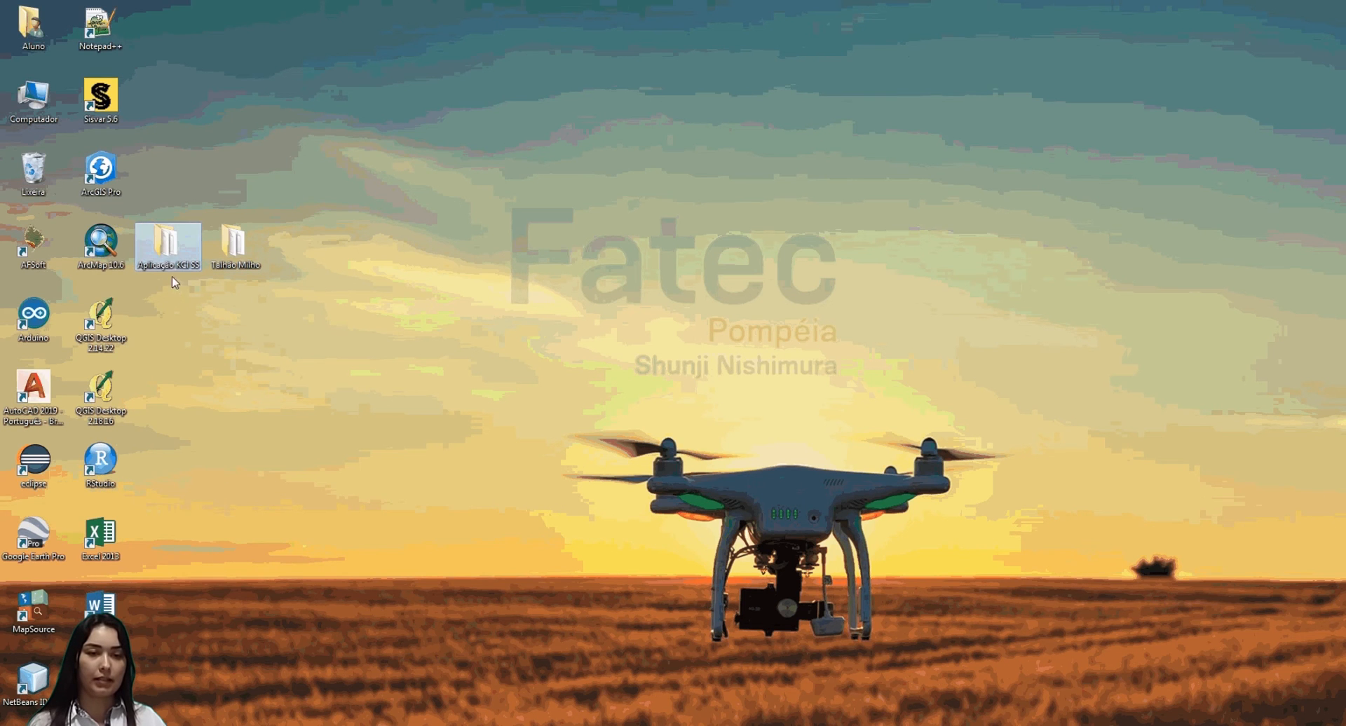
pyautogui.moveTo(167, 248); pyautogui.dragTo(1228, 572)
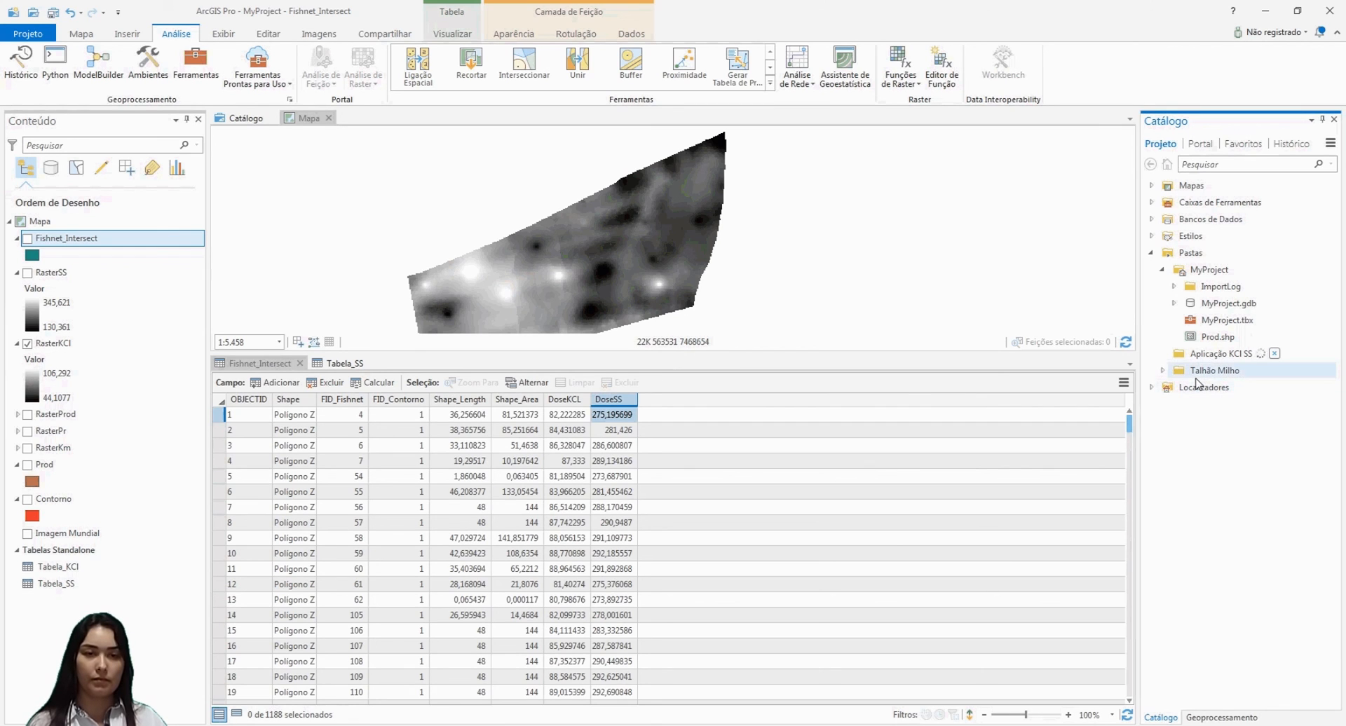
pyautogui.click(27, 343)
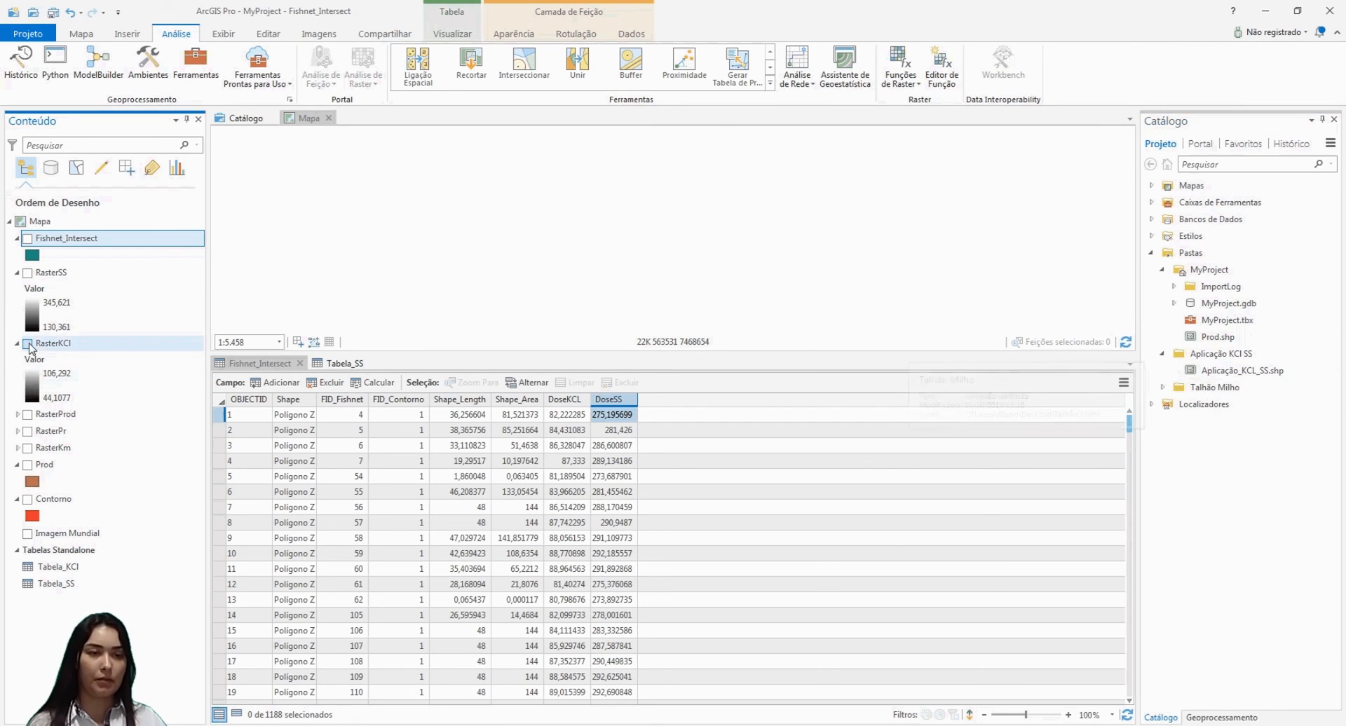
# - Add Aplicação_KCL_SS.shp to the map and close the Fishnet_Intersect and Tabela_SS tables
pyautogui.moveTo(1192, 371); pyautogui.dragTo(1038, 312)
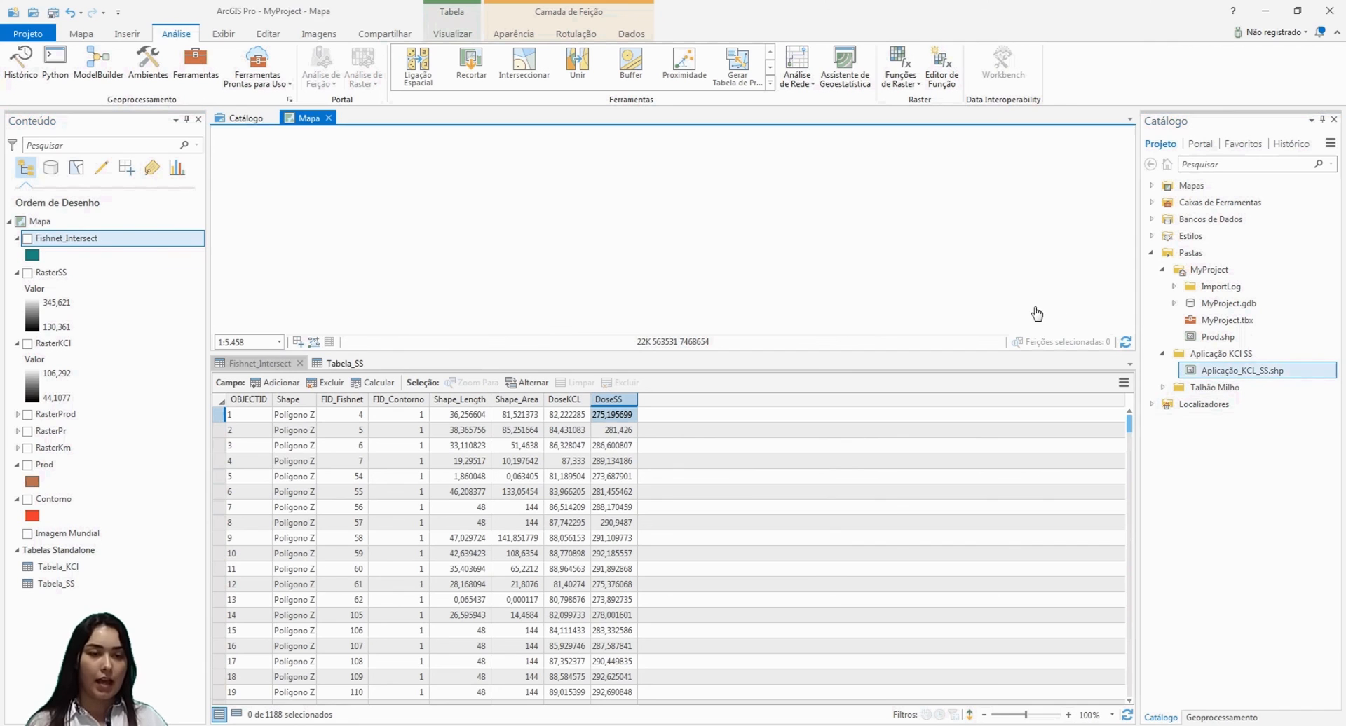
pyautogui.click(301, 363)
pyautogui.click(274, 363)
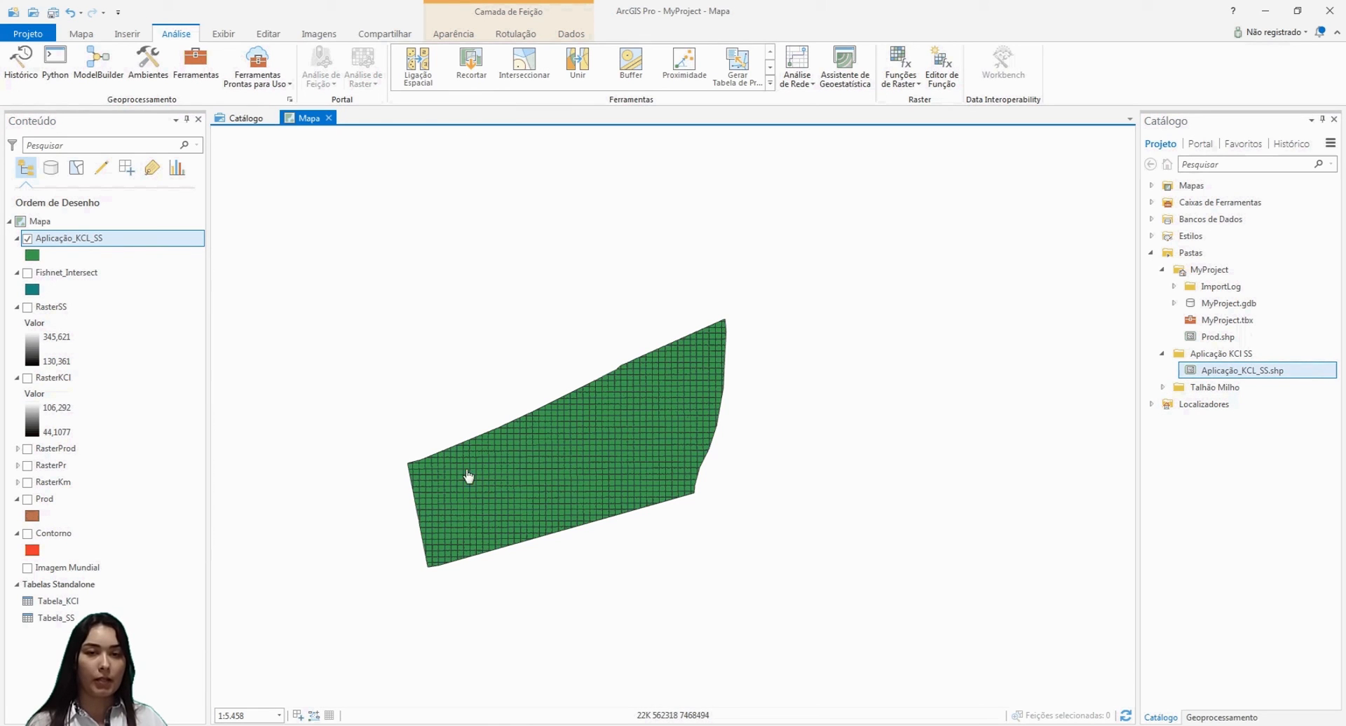
# - Symbolize Aplicação_KCL_SS with graduated colors (Cores Graduadas), first by the DoseKCL field and finally by DoseSS
pyautogui.rightClick(68, 238)
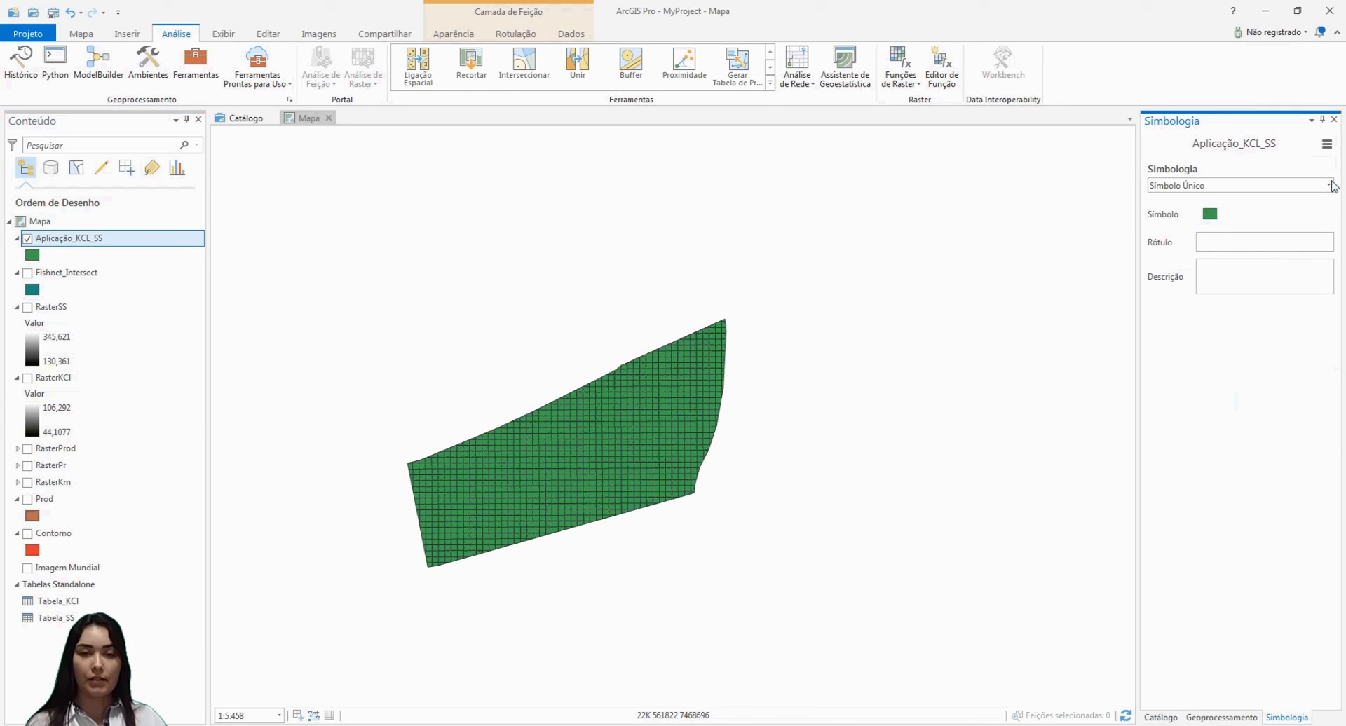
pyautogui.click(1333, 185)
pyautogui.click(1119, 311)
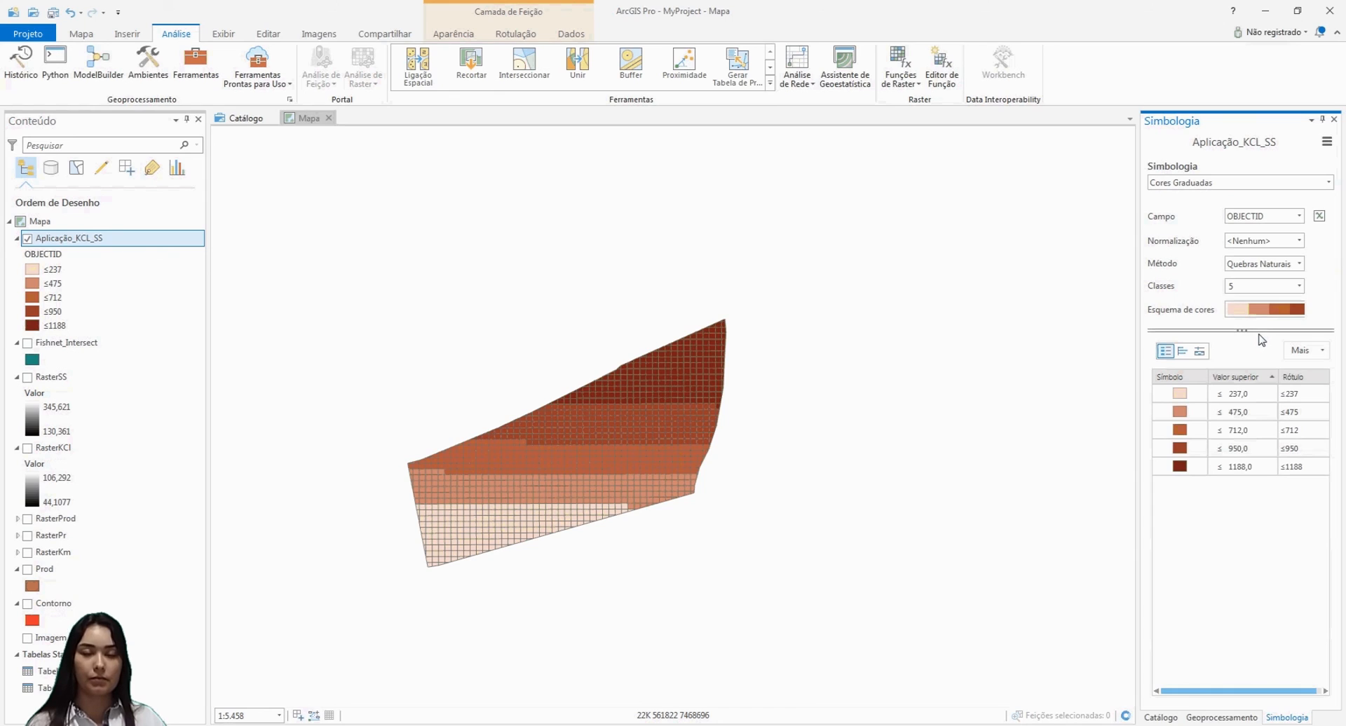
pyautogui.click(1300, 216)
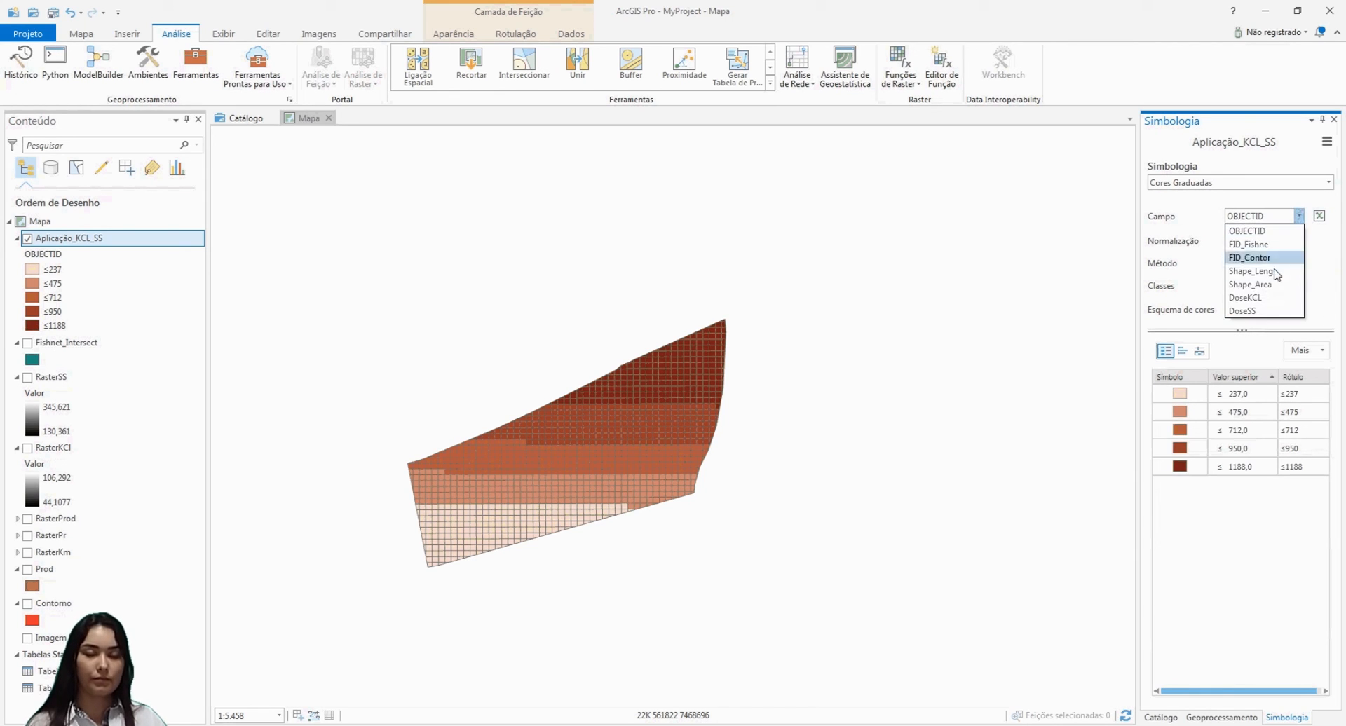
pyautogui.click(1264, 298)
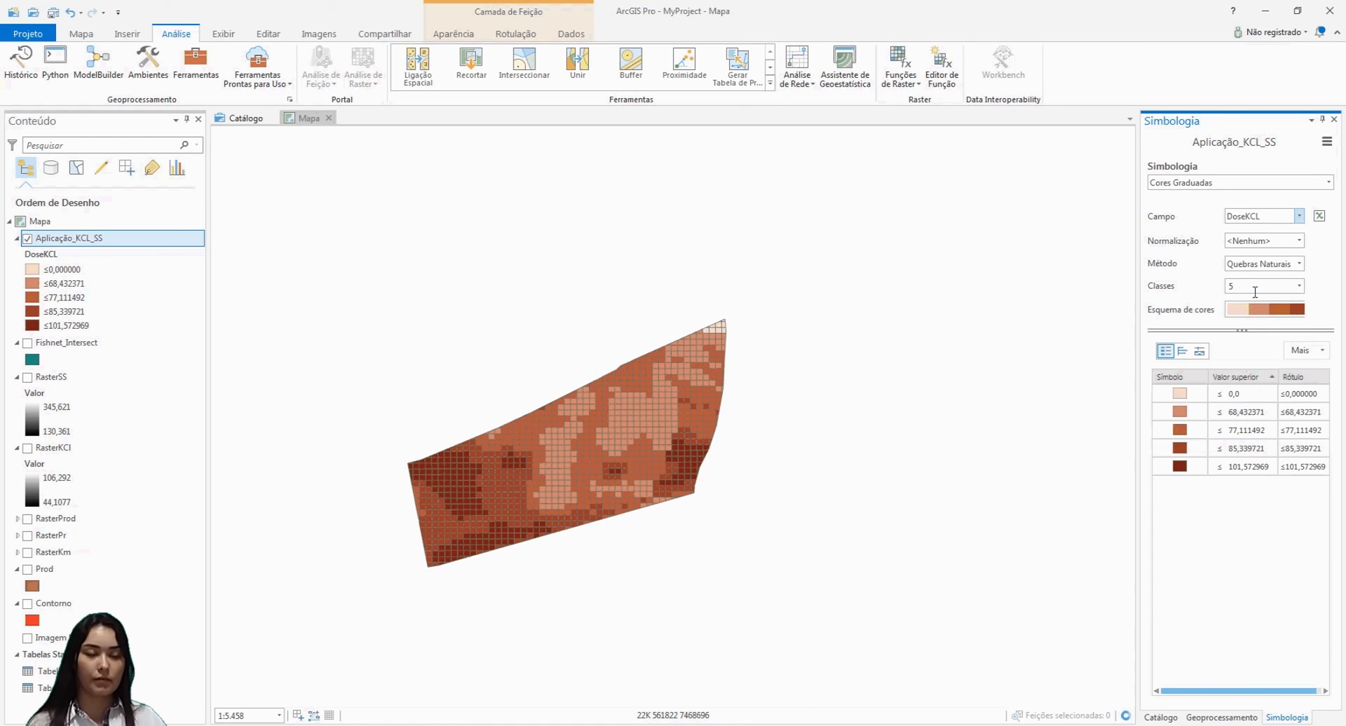
pyautogui.click(1299, 217)
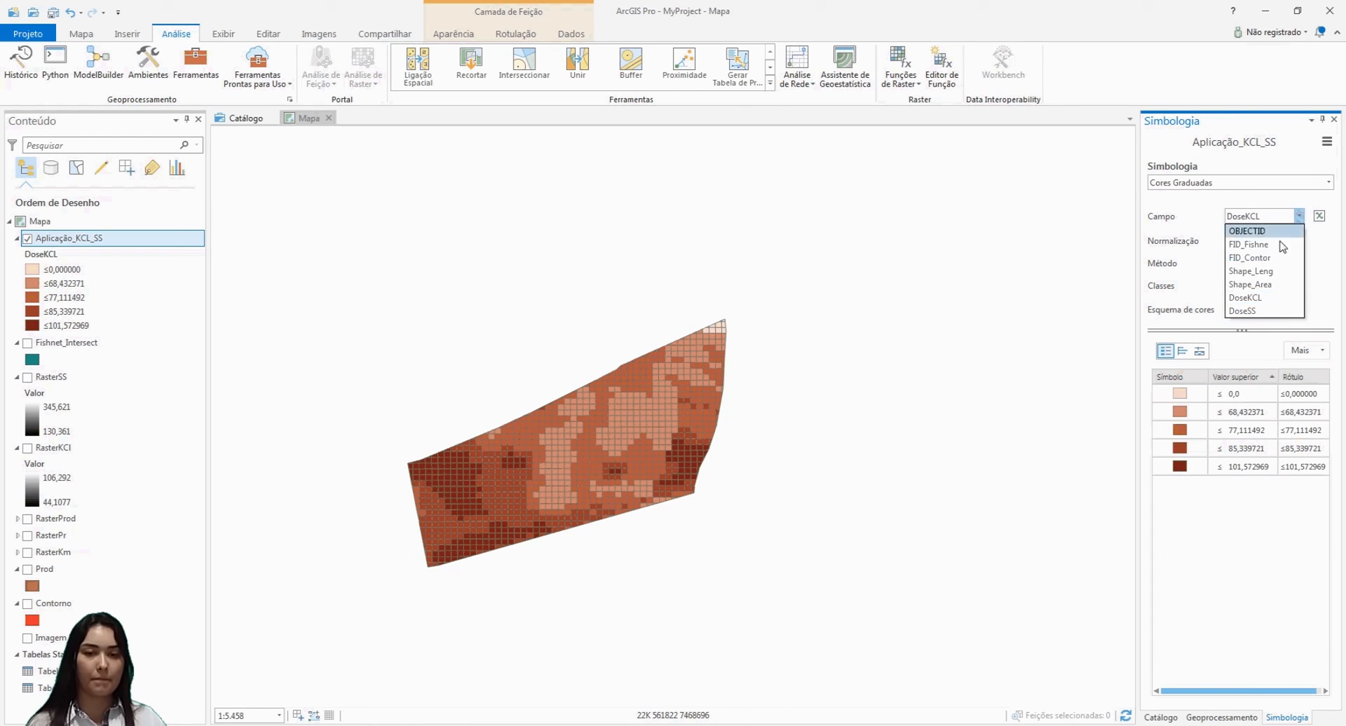
pyautogui.click(1256, 312)
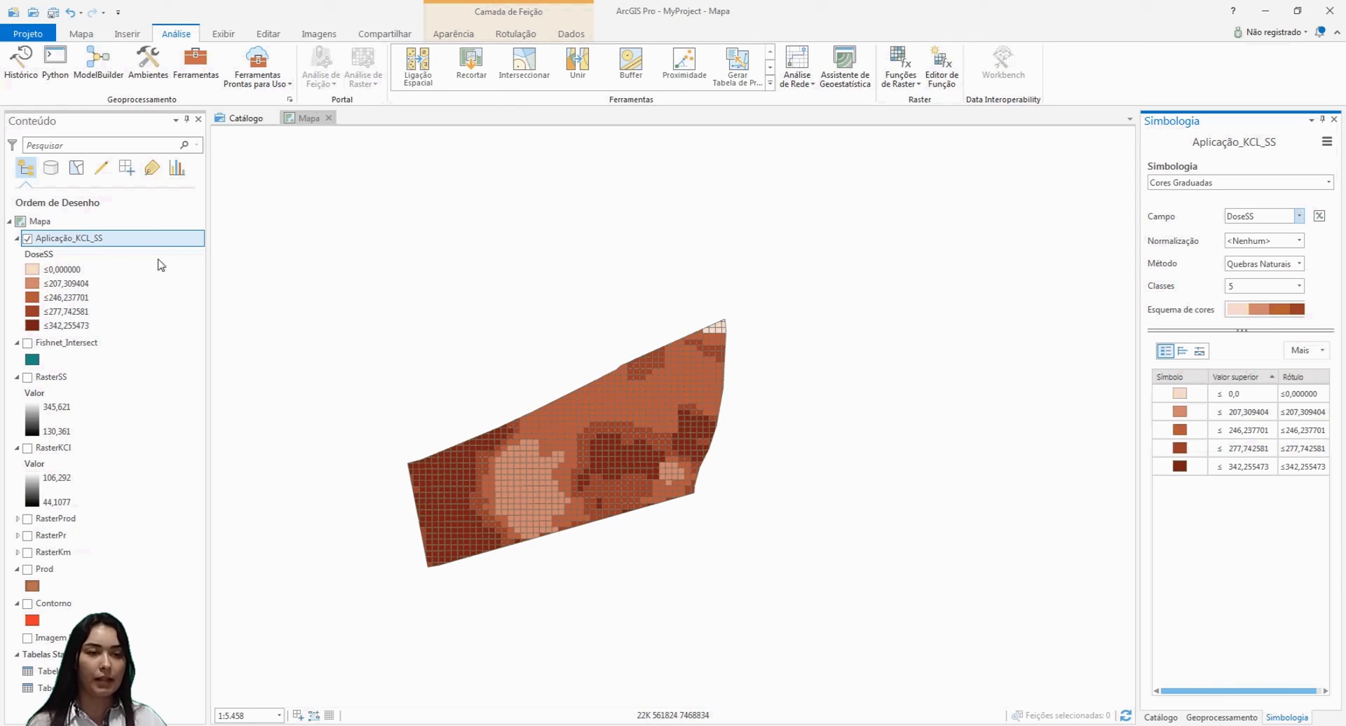
# - Open the attribute table of Aplicação_KCL_SS and delete its OBJECTID field
pyautogui.rightClick(99, 242)
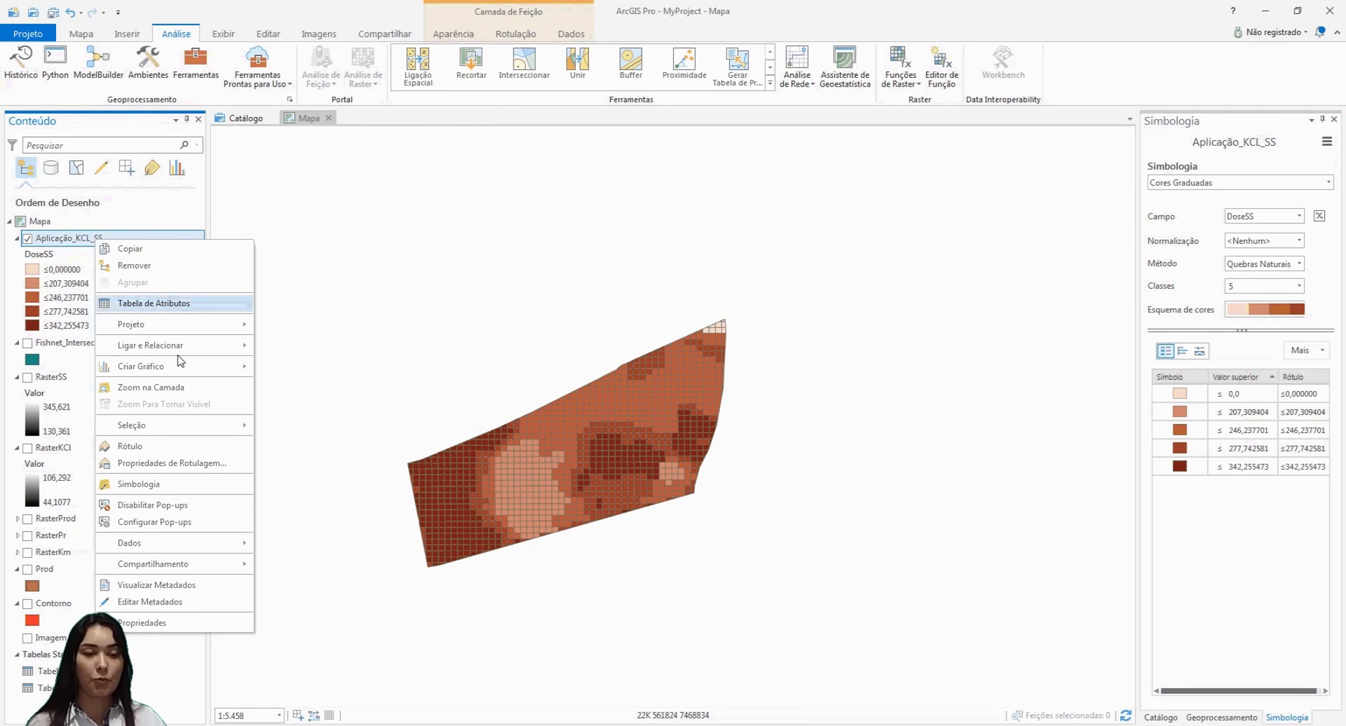
pyautogui.click(154, 303)
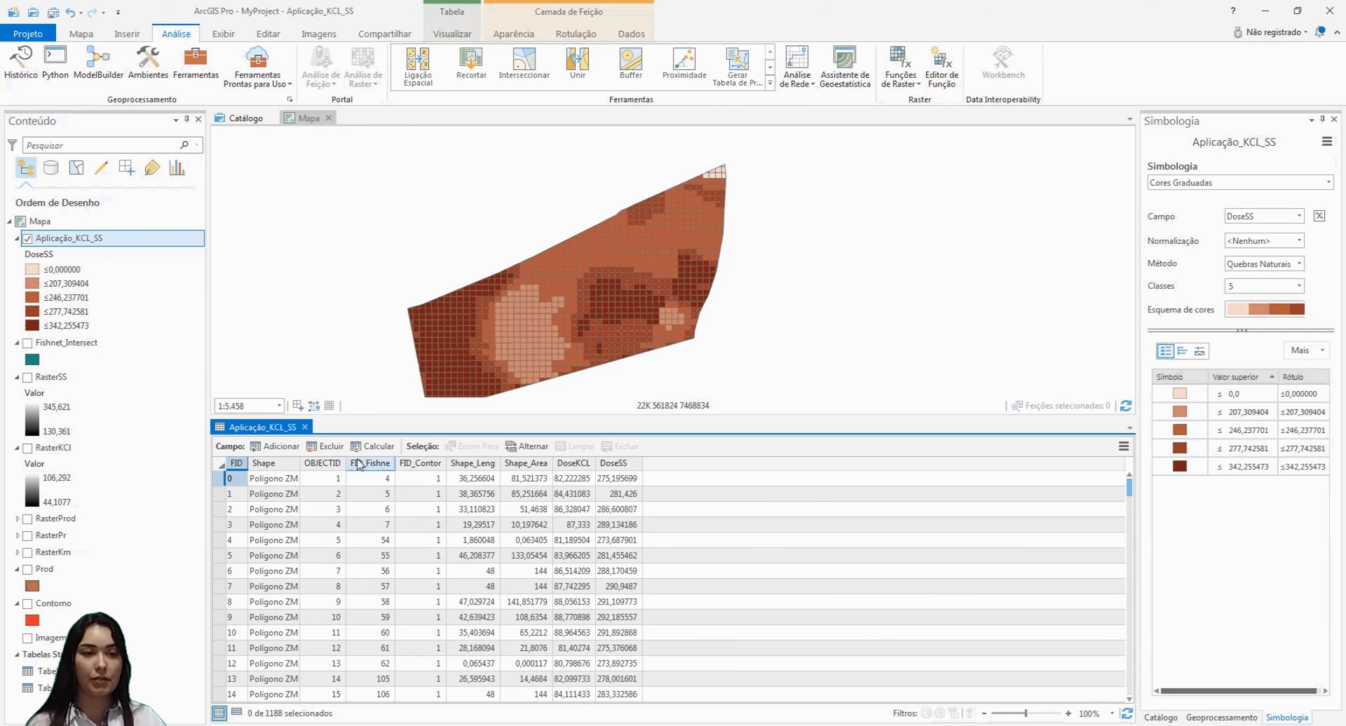
pyautogui.click(326, 478)
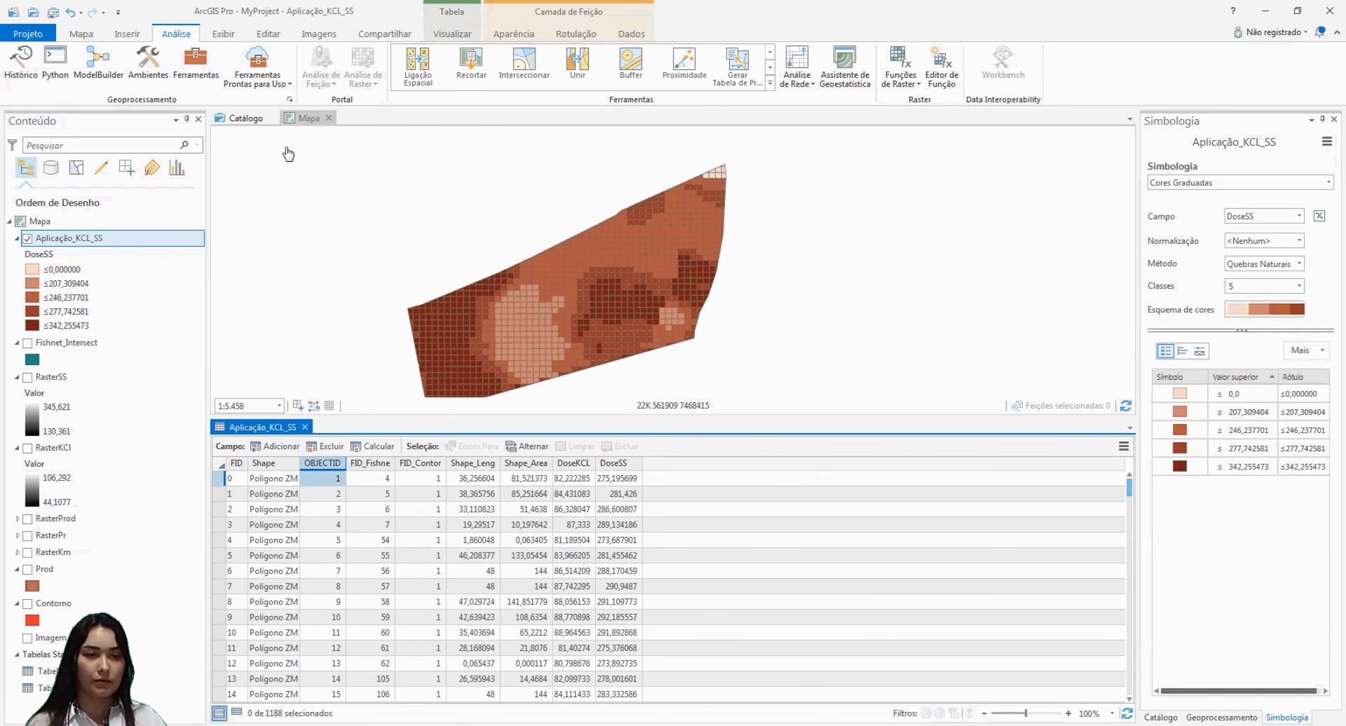
pyautogui.click(322, 450)
pyautogui.click(729, 401)
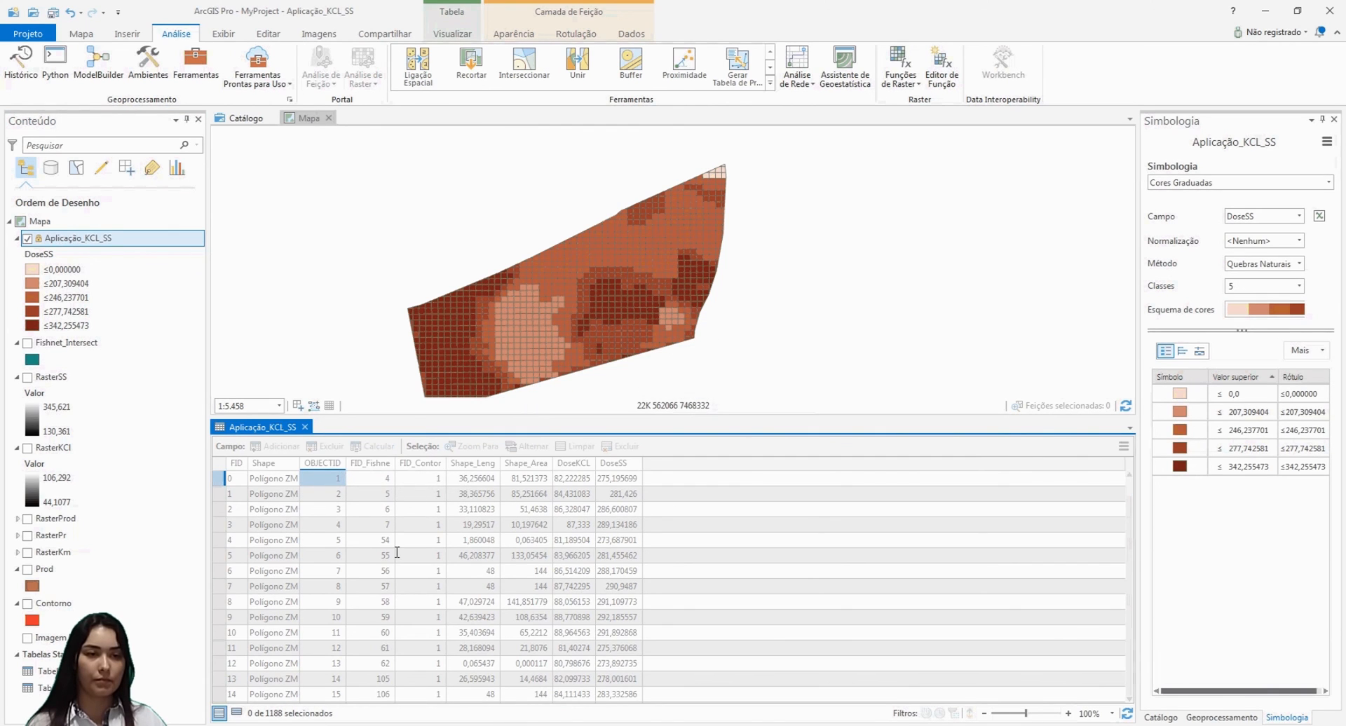
# - Delete the FID_Fishne, FID_Contor, Shape_Leng and Shape_Area fields from the Aplicação_KCL_SS table
pyautogui.click(325, 463)
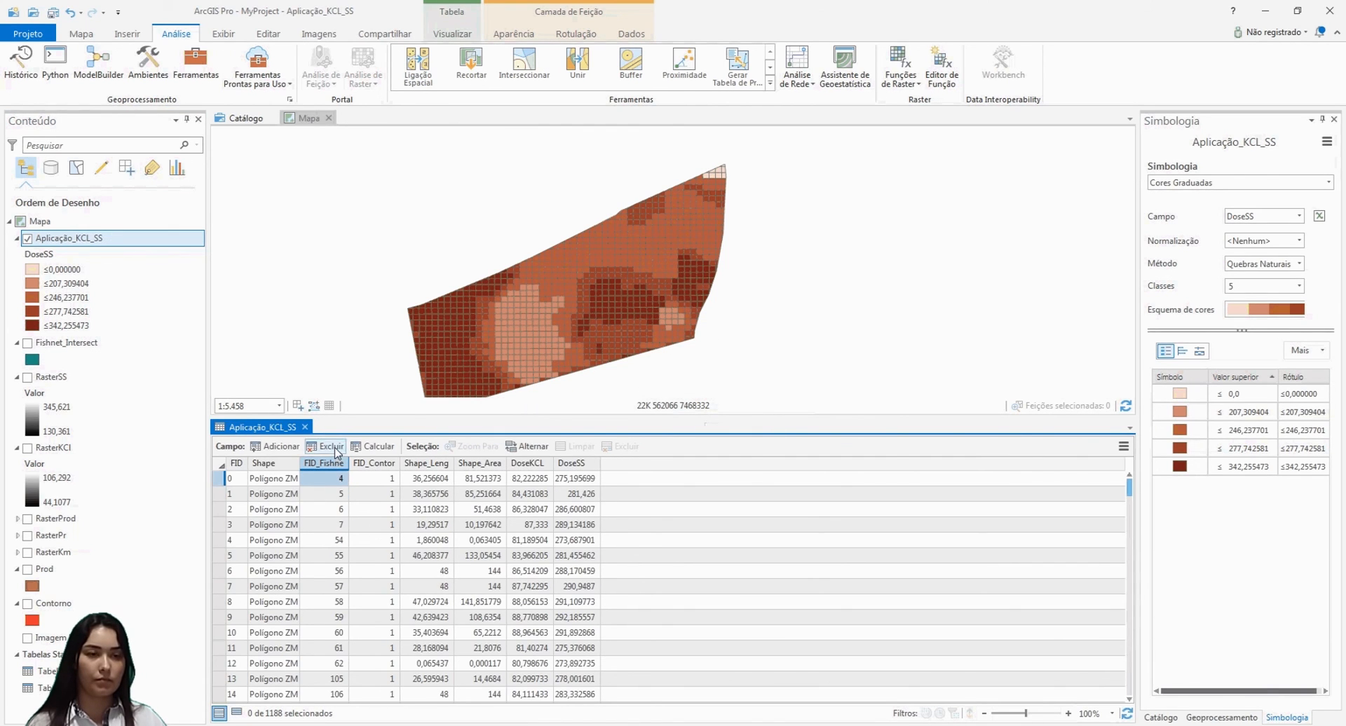
pyautogui.click(327, 447)
pyautogui.click(719, 399)
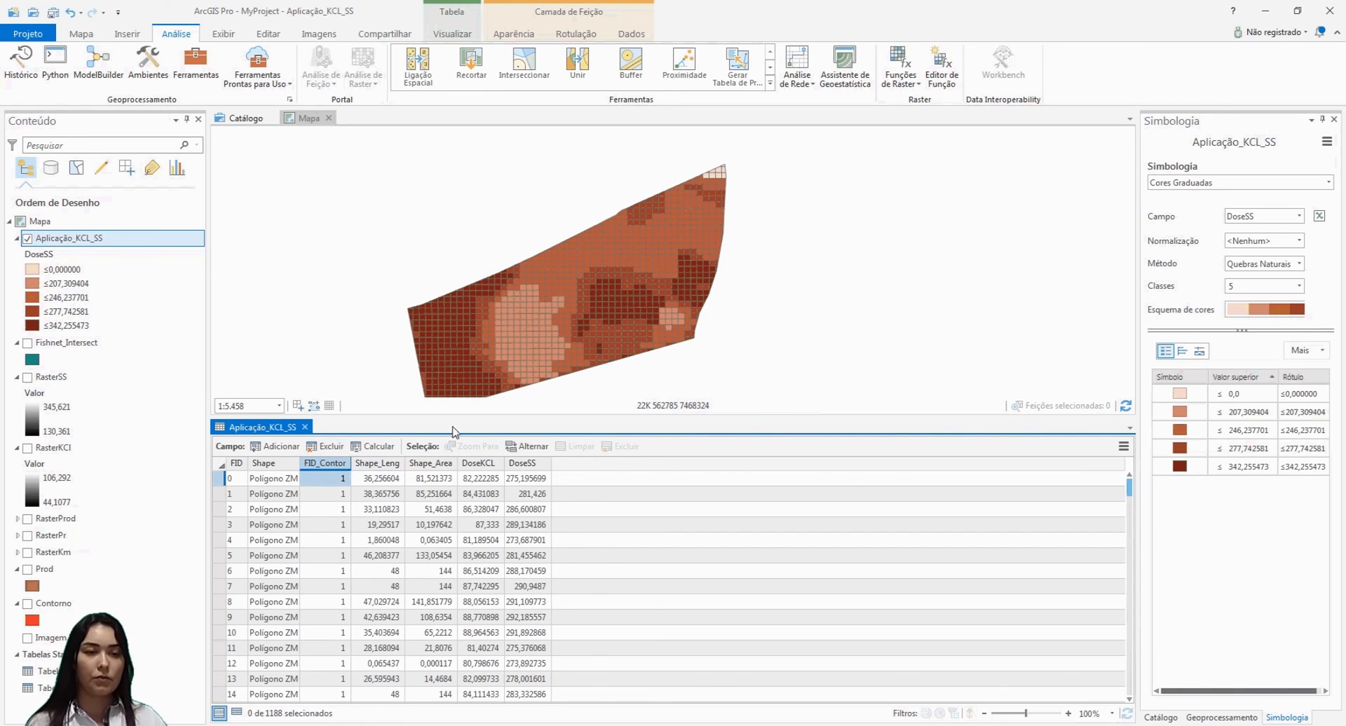
pyautogui.click(326, 446)
pyautogui.click(716, 398)
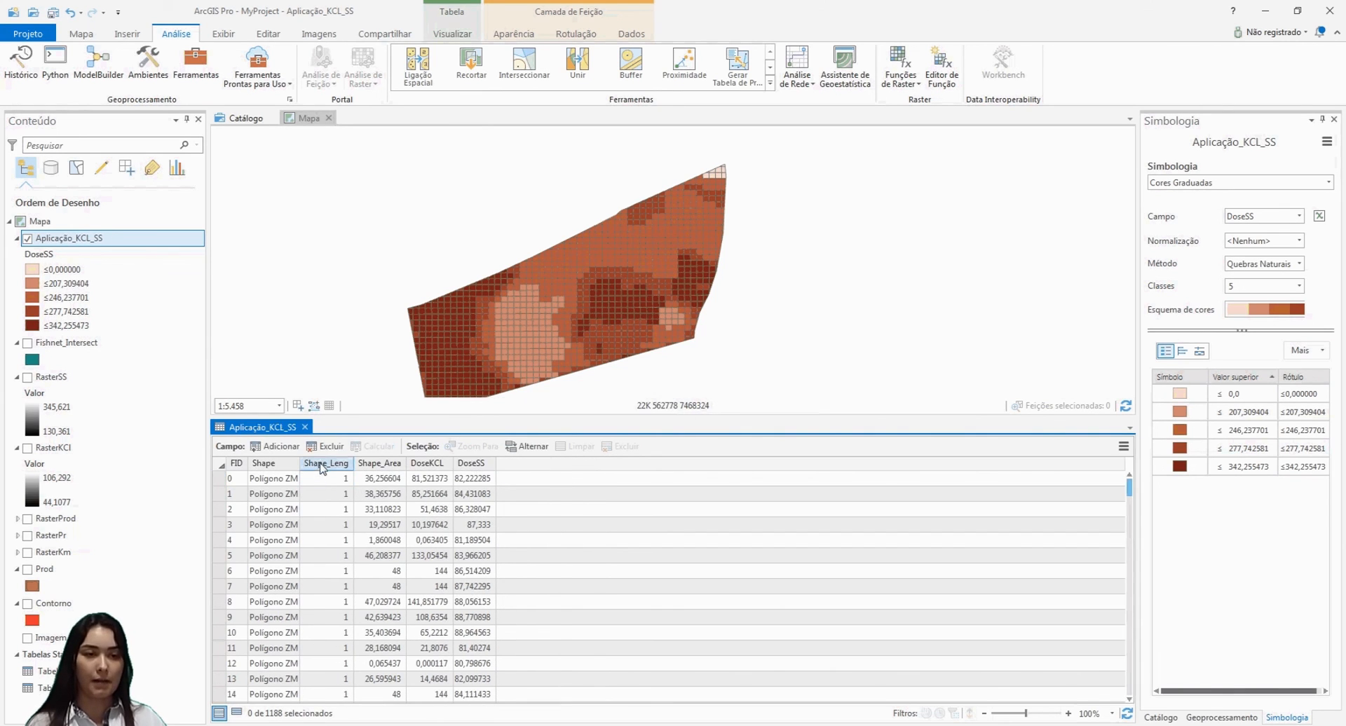
pyautogui.click(326, 464)
pyautogui.click(327, 447)
pyautogui.click(719, 399)
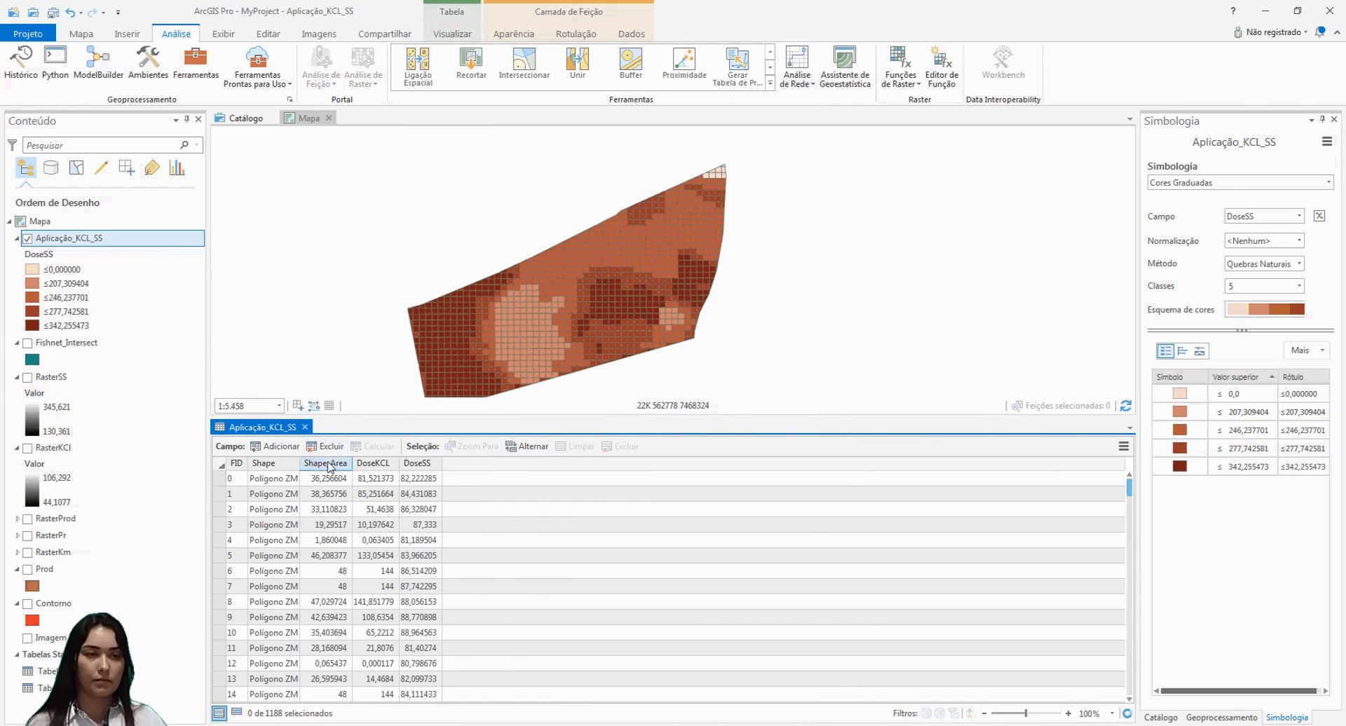
pyautogui.click(327, 447)
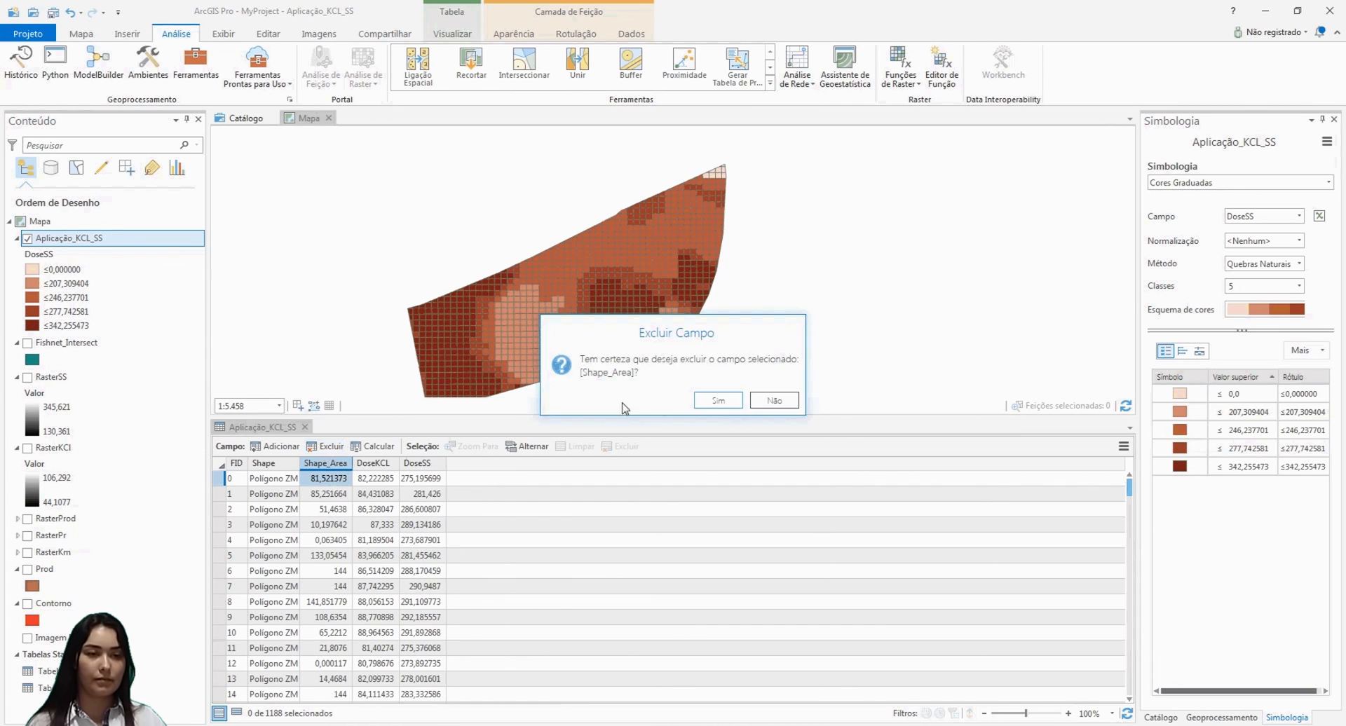
pyautogui.click(717, 398)
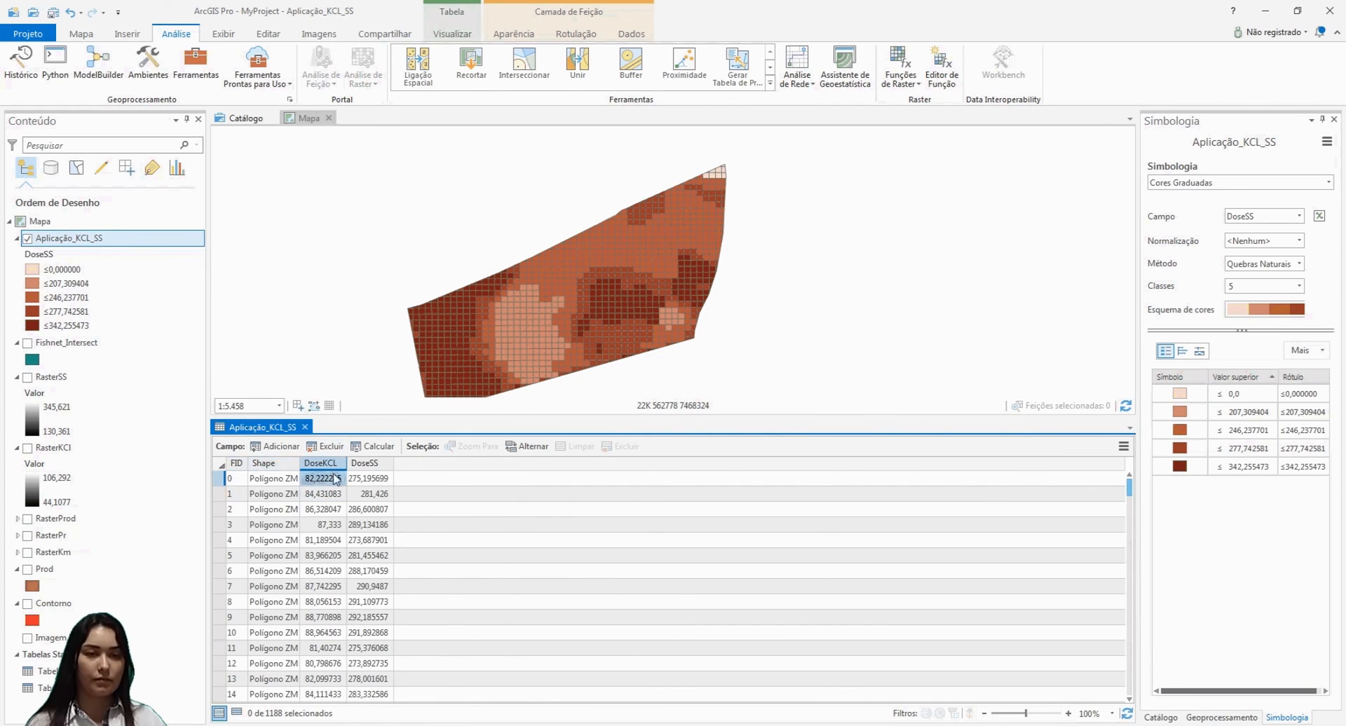
# - Try to delete the Shape and FID fields of Aplicação_KCL_SS, and select the first DoseKCL and DoseSS values
pyautogui.click(318, 451)
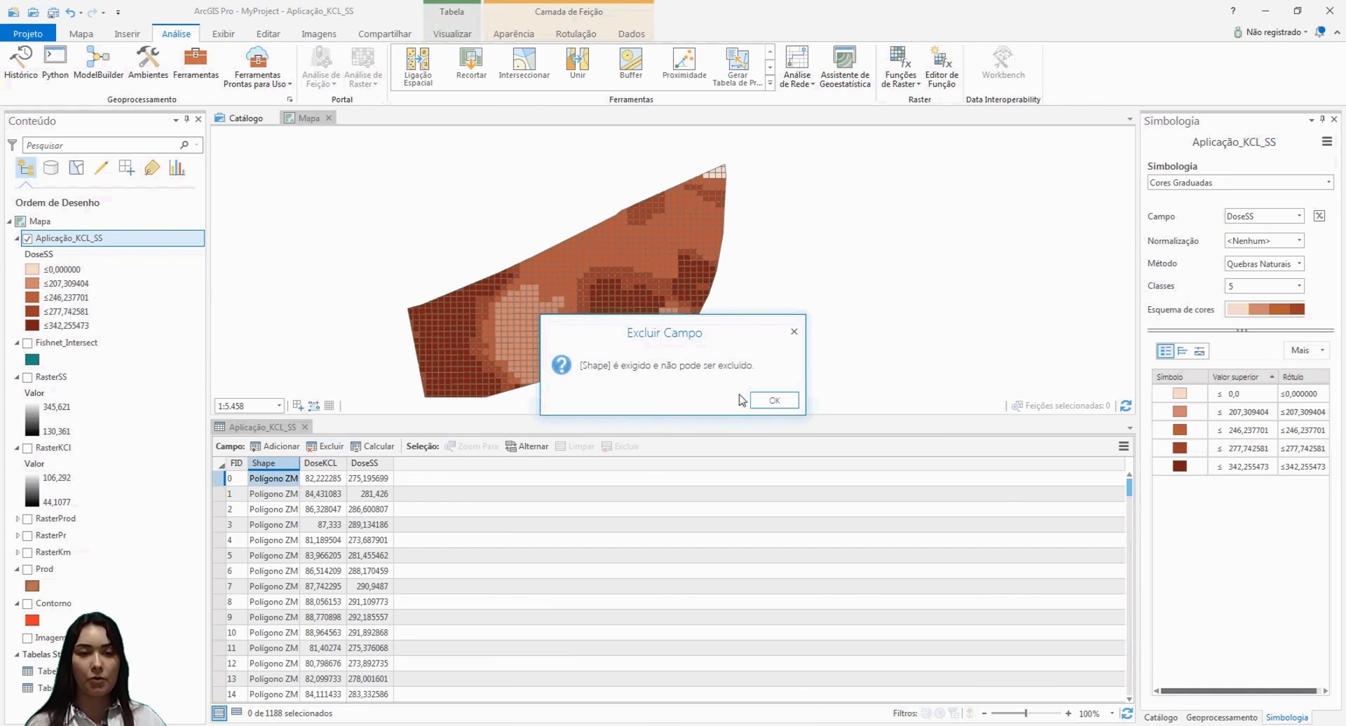
pyautogui.click(768, 400)
pyautogui.click(237, 464)
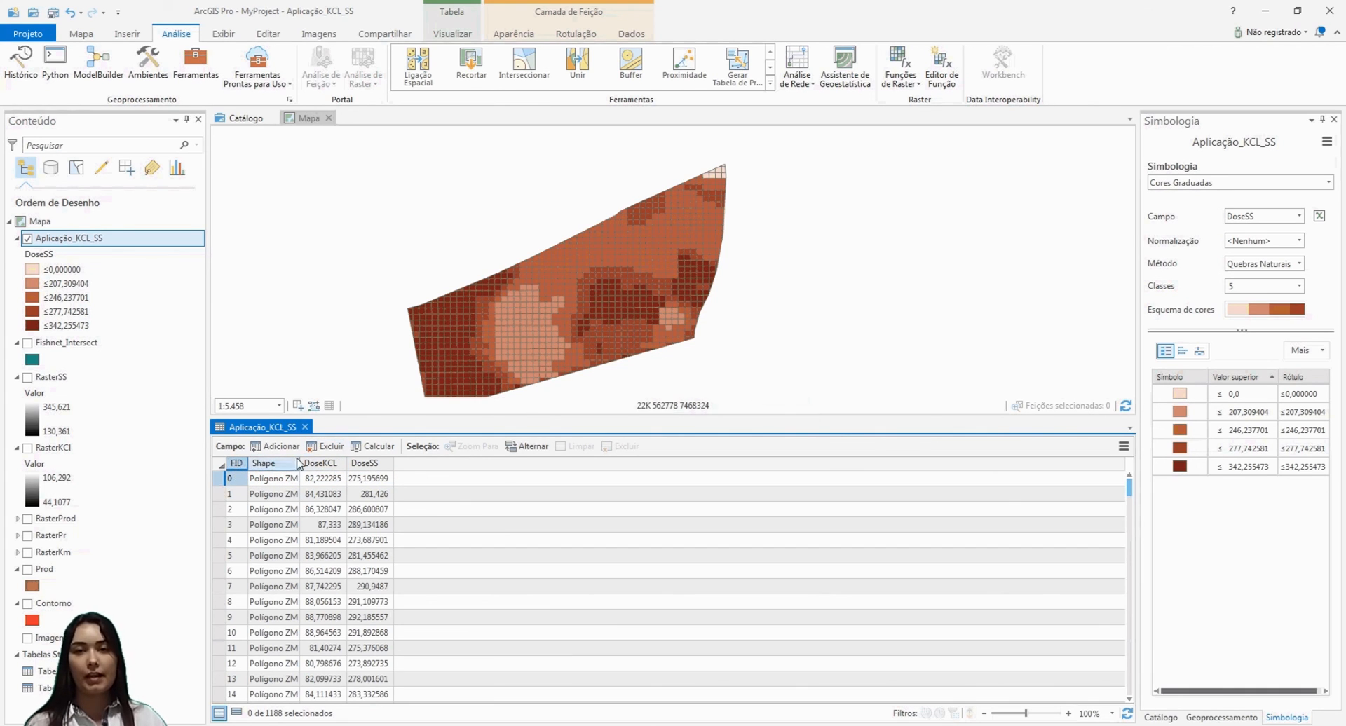
pyautogui.click(327, 446)
pyautogui.click(767, 401)
pyautogui.click(331, 481)
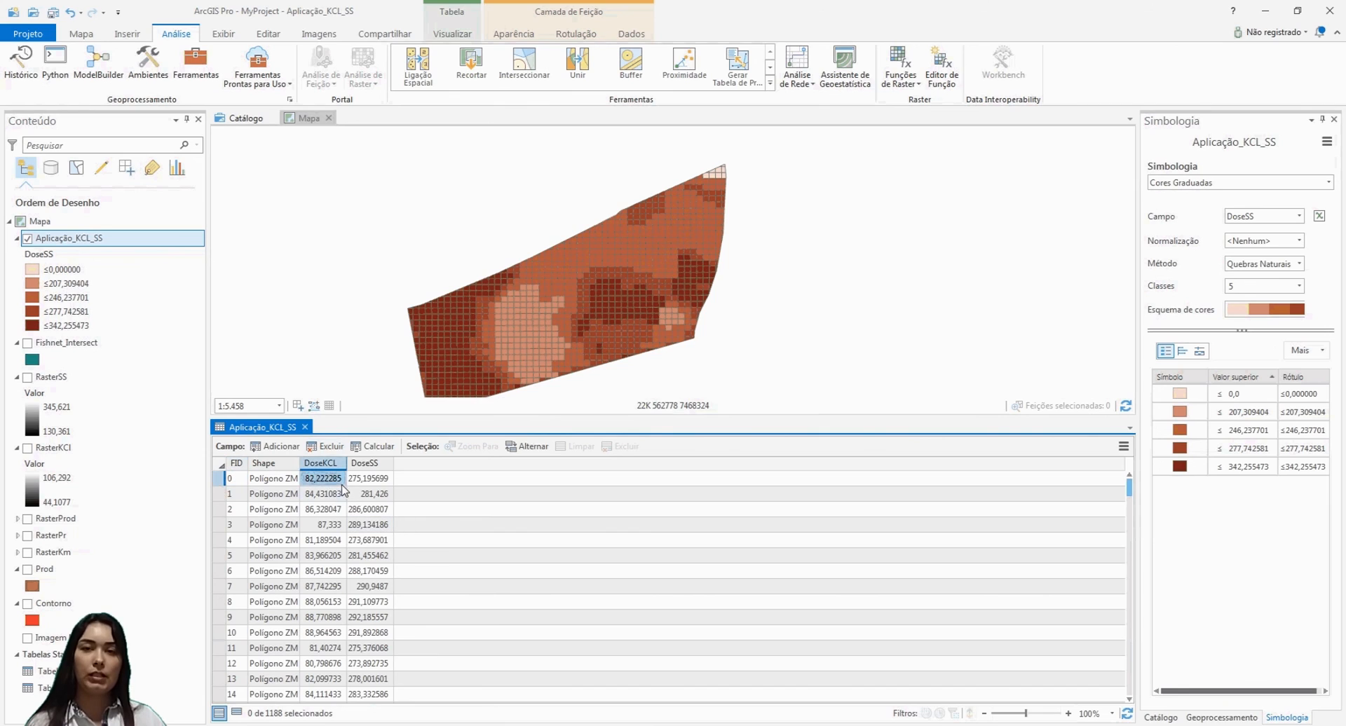
pyautogui.click(372, 480)
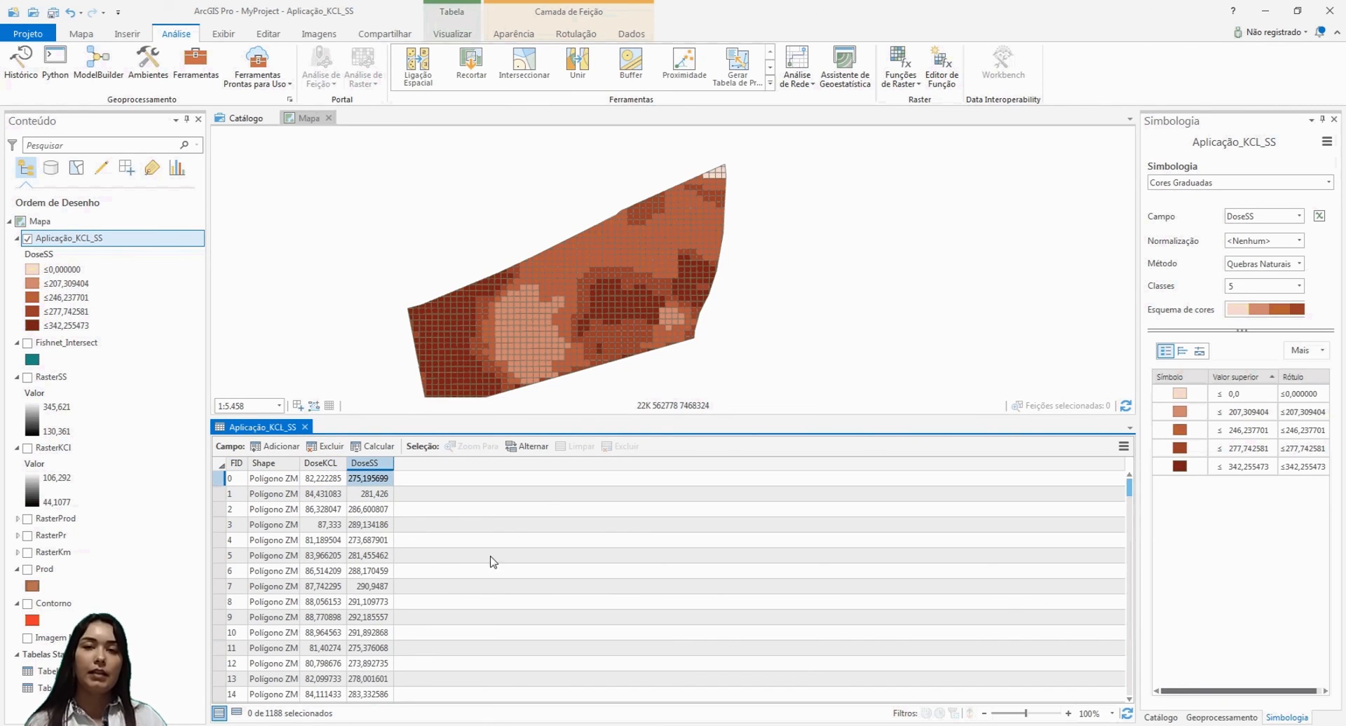